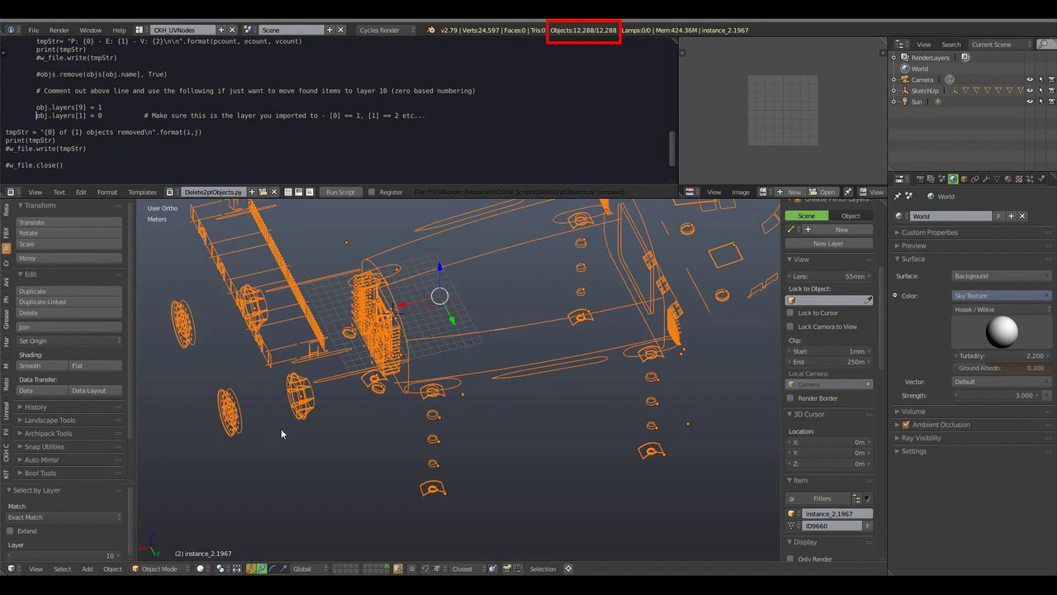
Switch back to the Blender window and delete all the selected edge-only objects on layer 10.
key("alt+Tab")
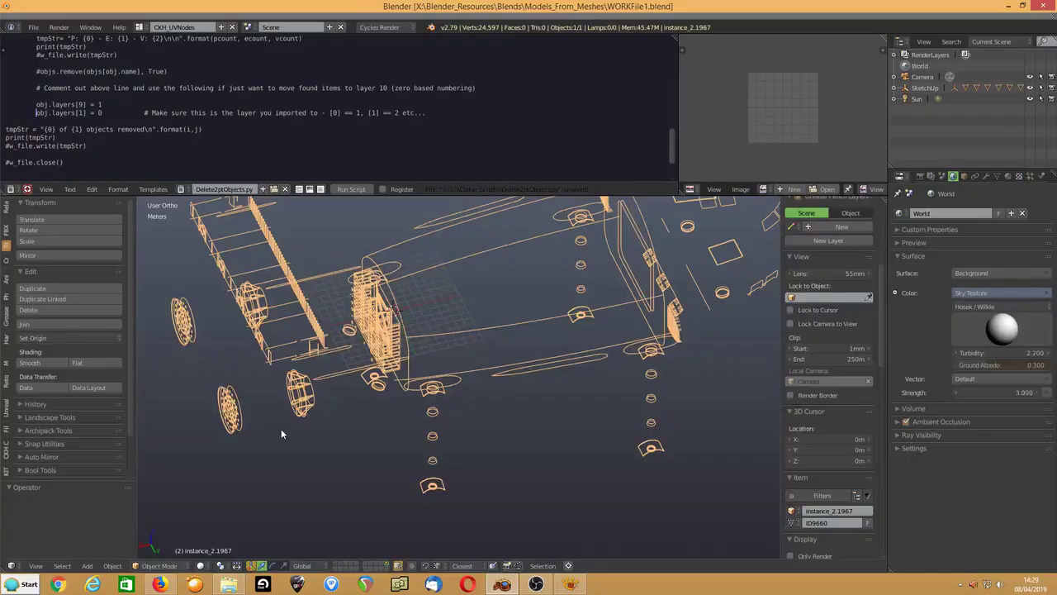
middle_click_drag(457, 259, 468, 369)
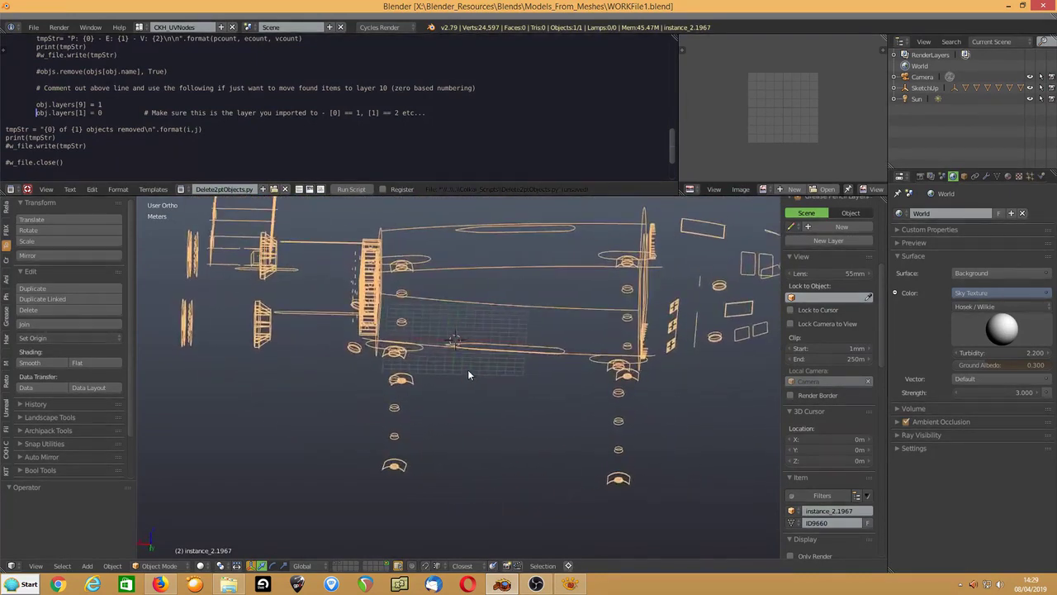
middle_click_drag(326, 305, 467, 317)
key("x")
left_click(404, 322)
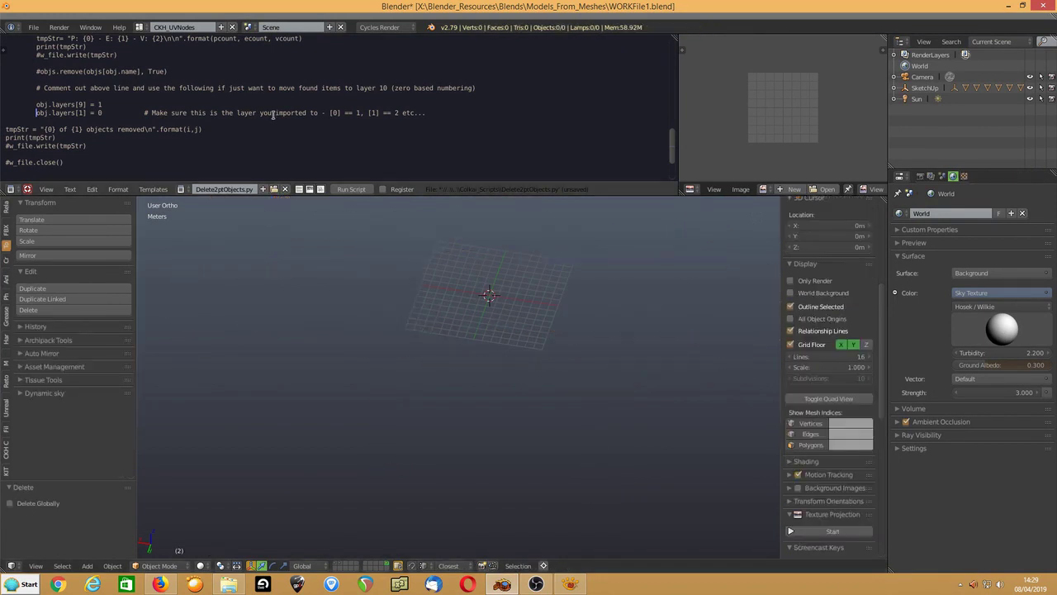
Examine the polygon, edge and vertex count condition in the Delete2ptObjects.py script.
scroll(270, 115, "up", 3)
scroll(270, 115, "up", 1)
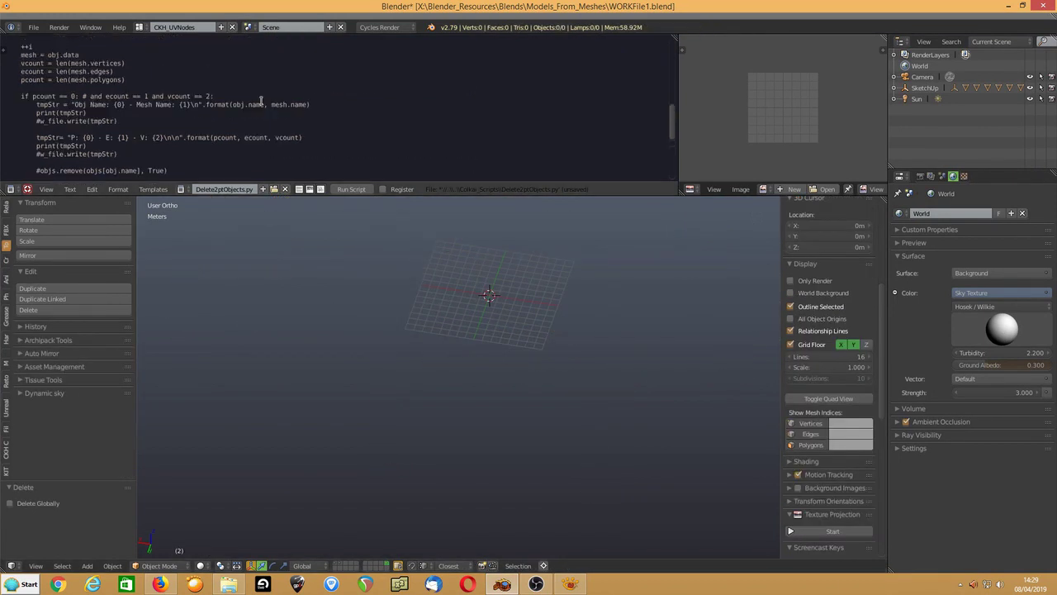
left_click_drag(33, 96, 217, 96)
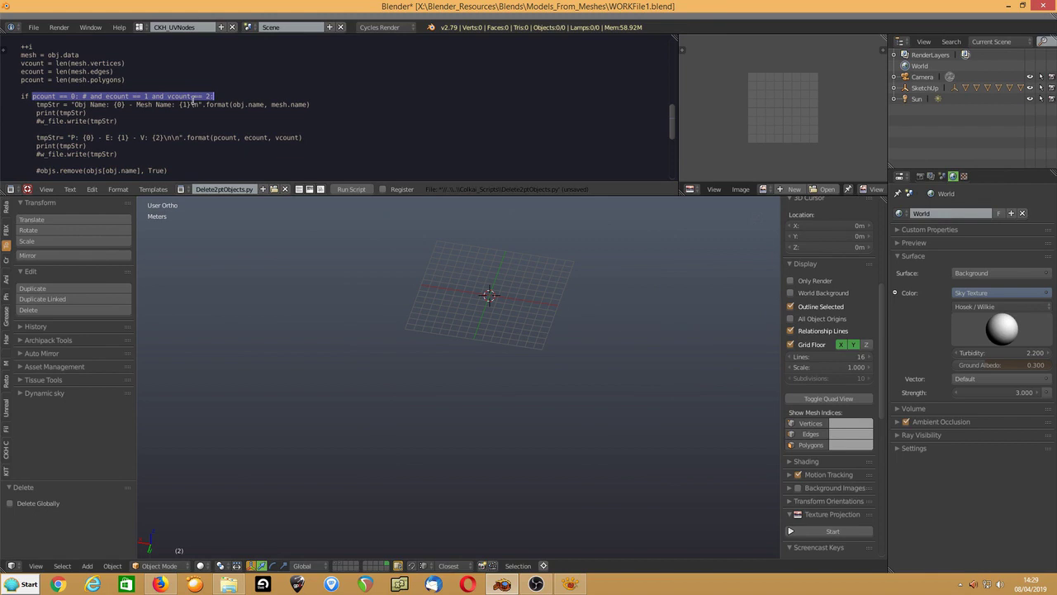
left_click(78, 95)
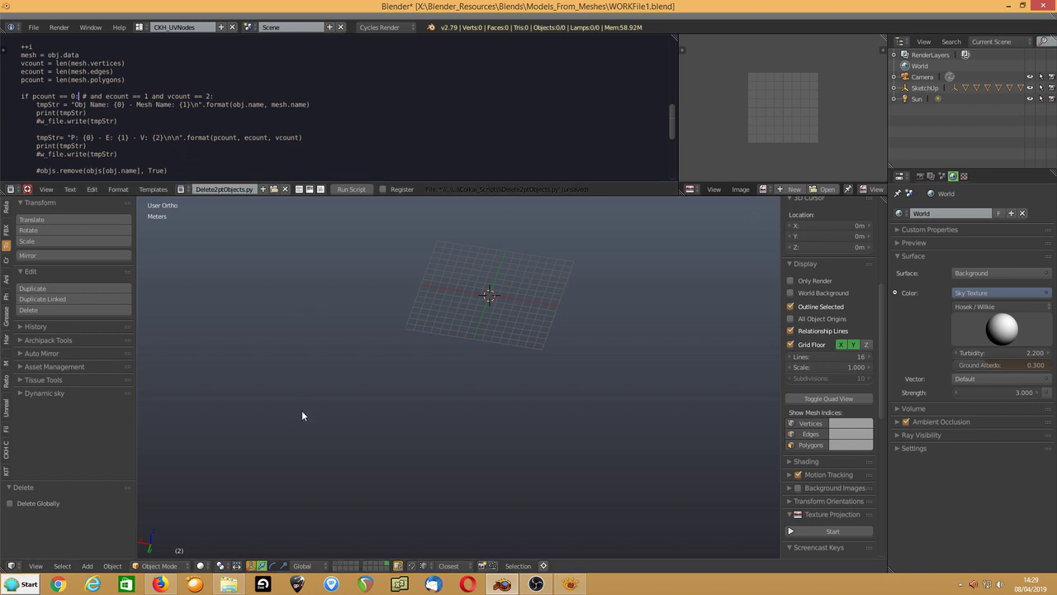
Show only layer 2 with the spacecraft and select all of its objects.
left_click(341, 564)
scroll(391, 467, "down", 4)
middle_click_drag(401, 455, 445, 432)
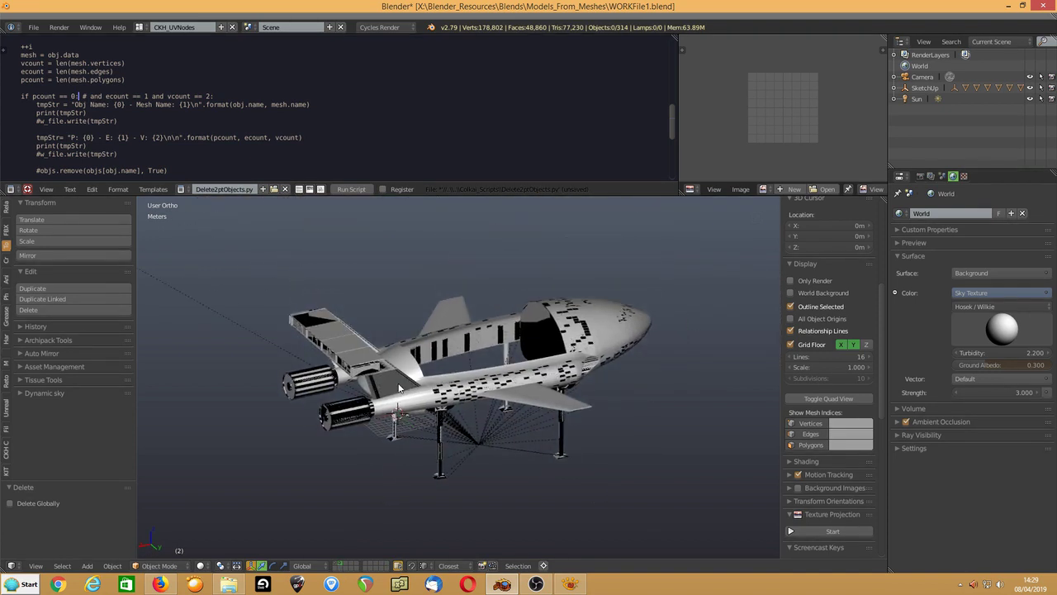
key("a")
middle_click_drag(512, 371, 507, 431)
middle_click_drag(427, 383, 527, 362)
scroll(477, 388, "up", 2)
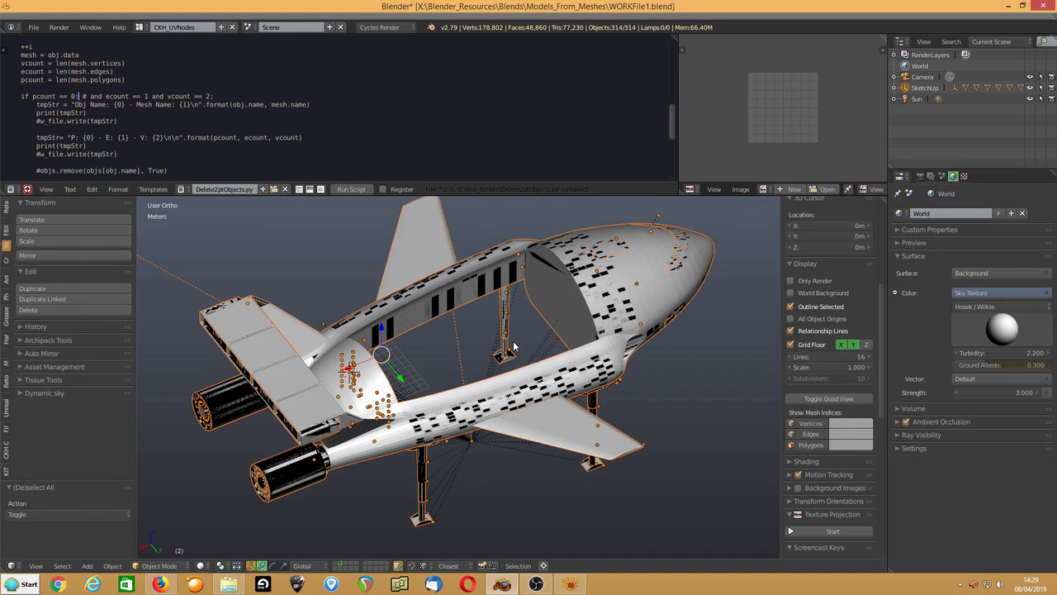
scroll(514, 347, "down", 1)
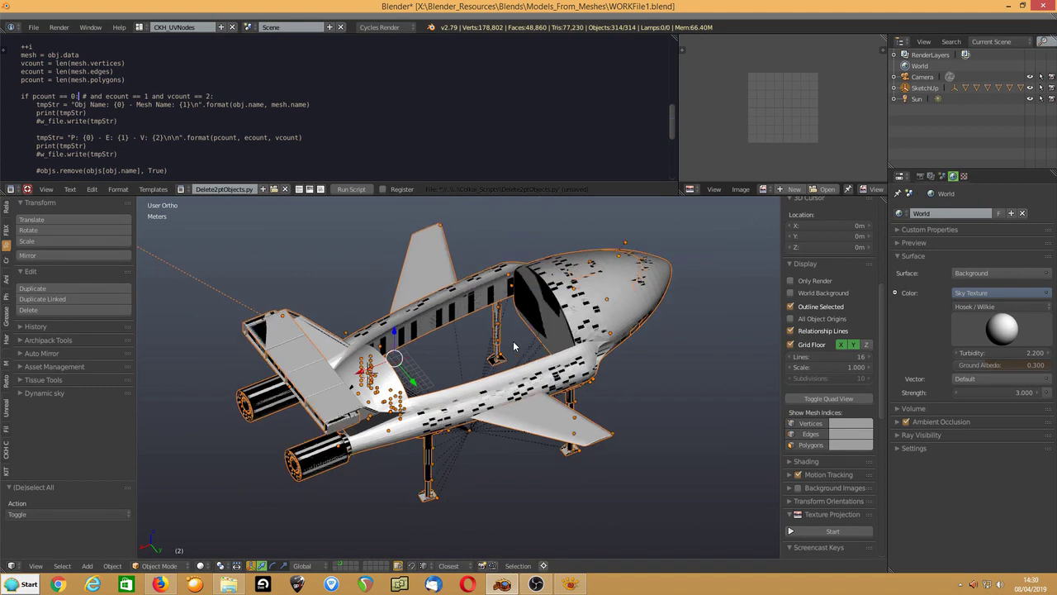
Expand the SketchUp hierarchy in the outliner and make all selected objects single-user with Object & Data.
key("u")
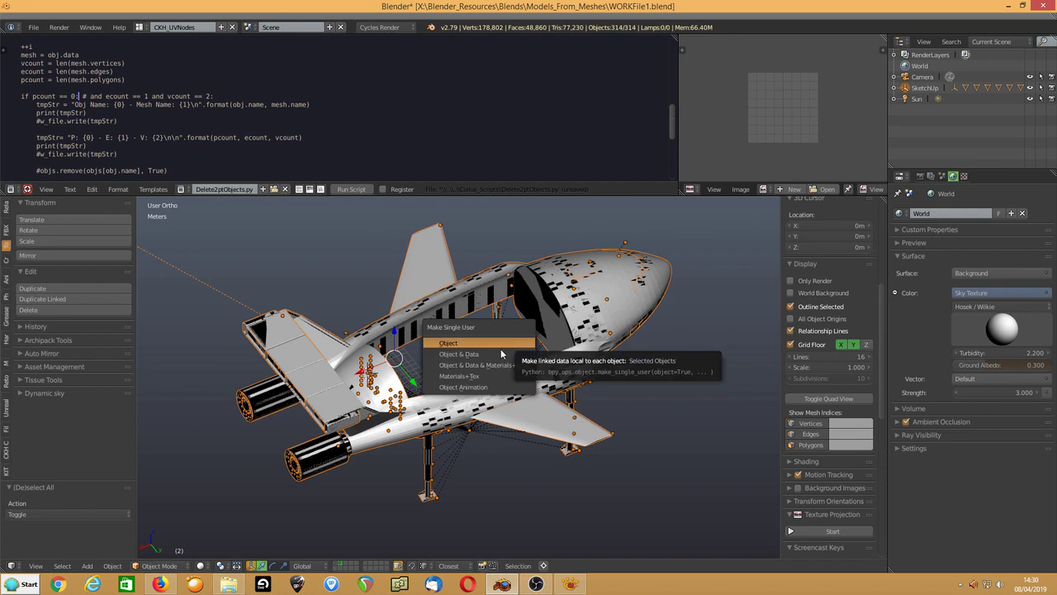
left_click(486, 353)
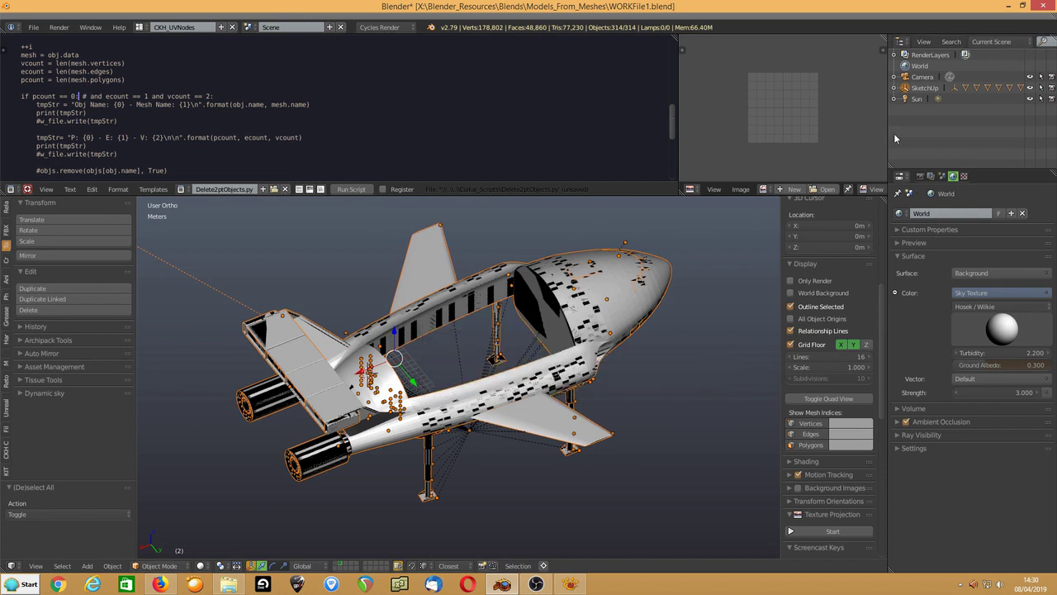
left_click(894, 87)
left_click(905, 99)
scroll(925, 133, "down", 5)
scroll(926, 134, "down", 8)
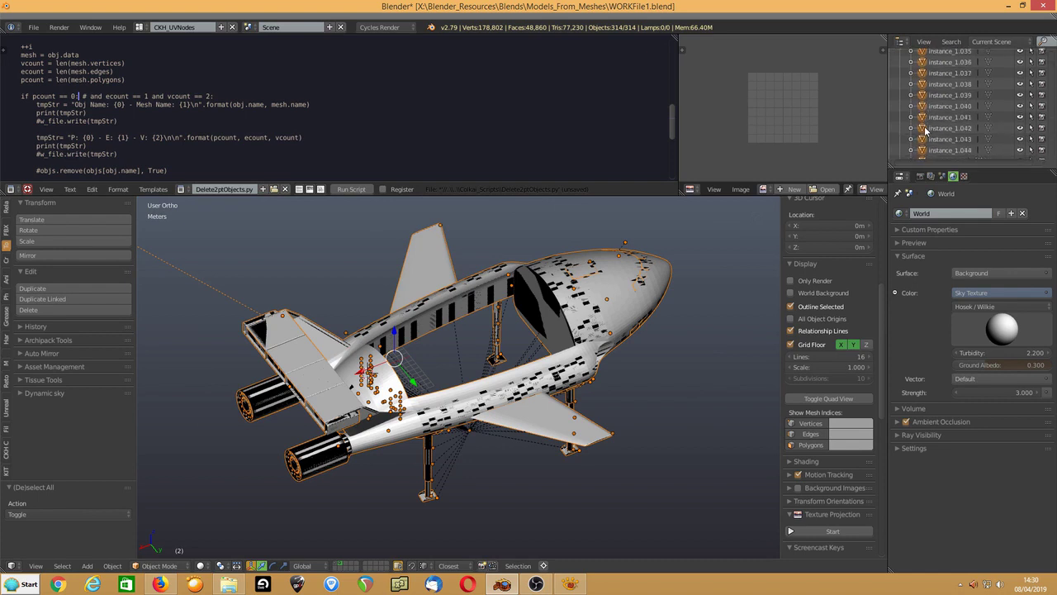
key("u")
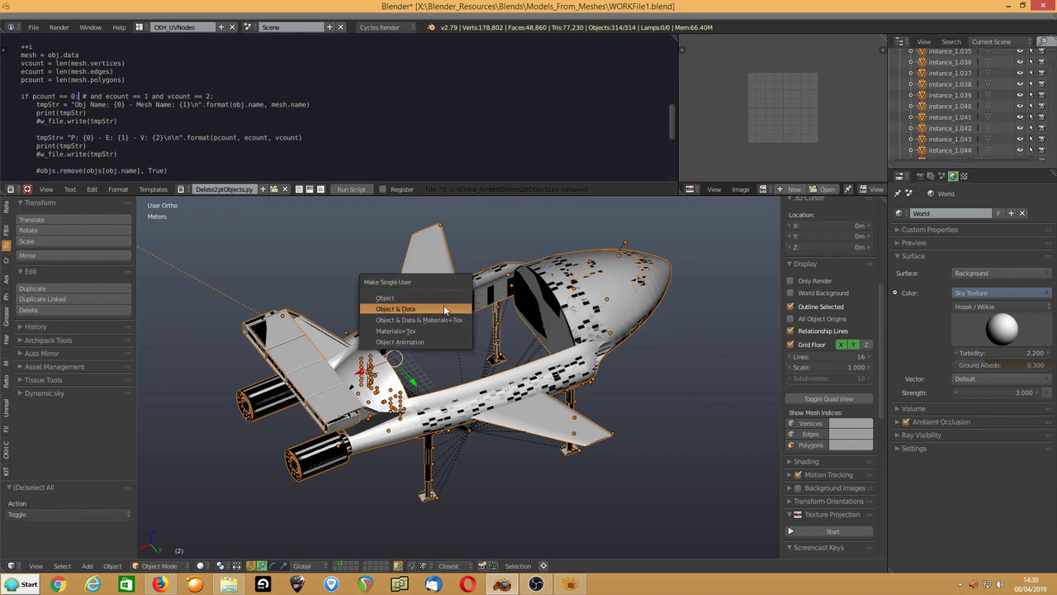
left_click(443, 307)
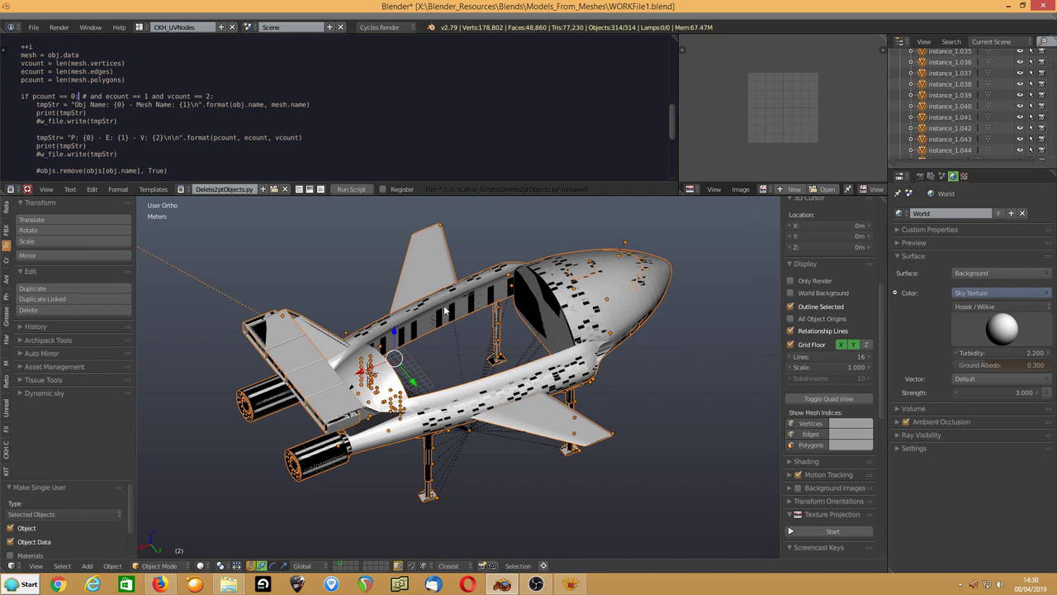
Apply rotation and scale to all selected spacecraft objects and set their origins to geometry.
key("ctrl+a")
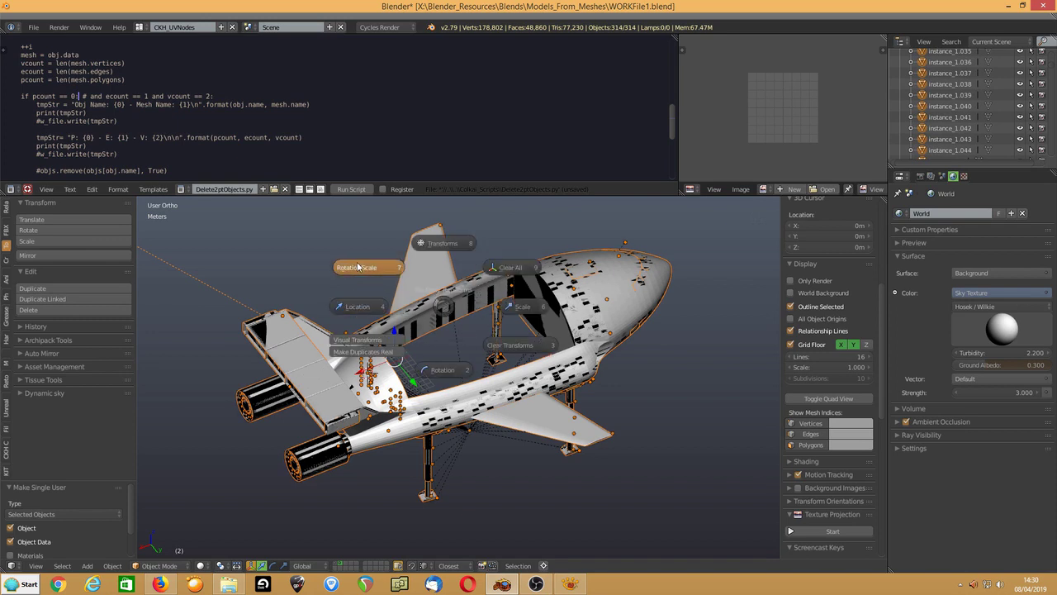
left_click(357, 266)
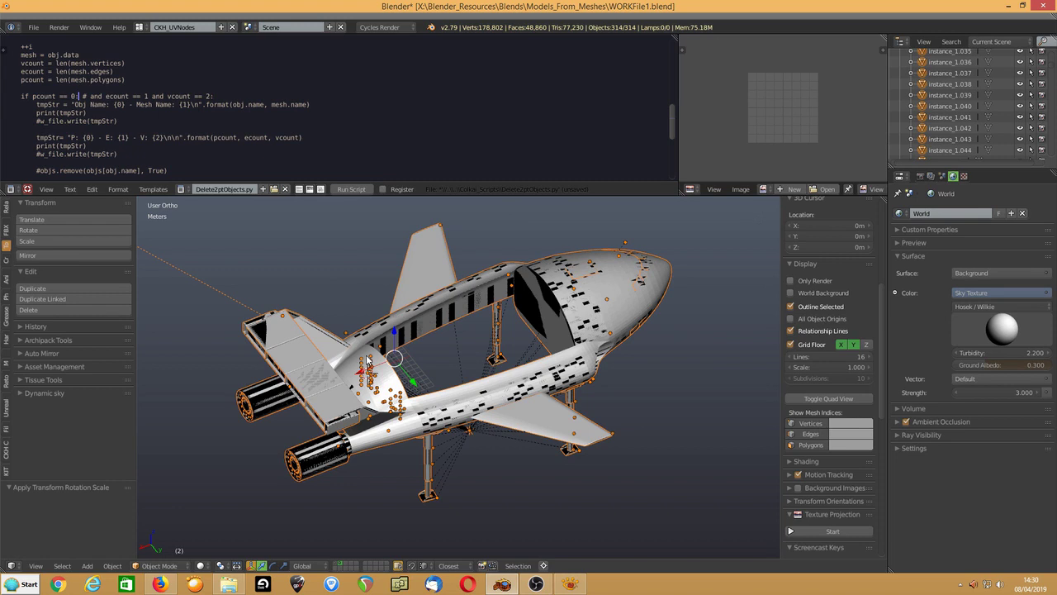
key("ctrl+shift+alt+c")
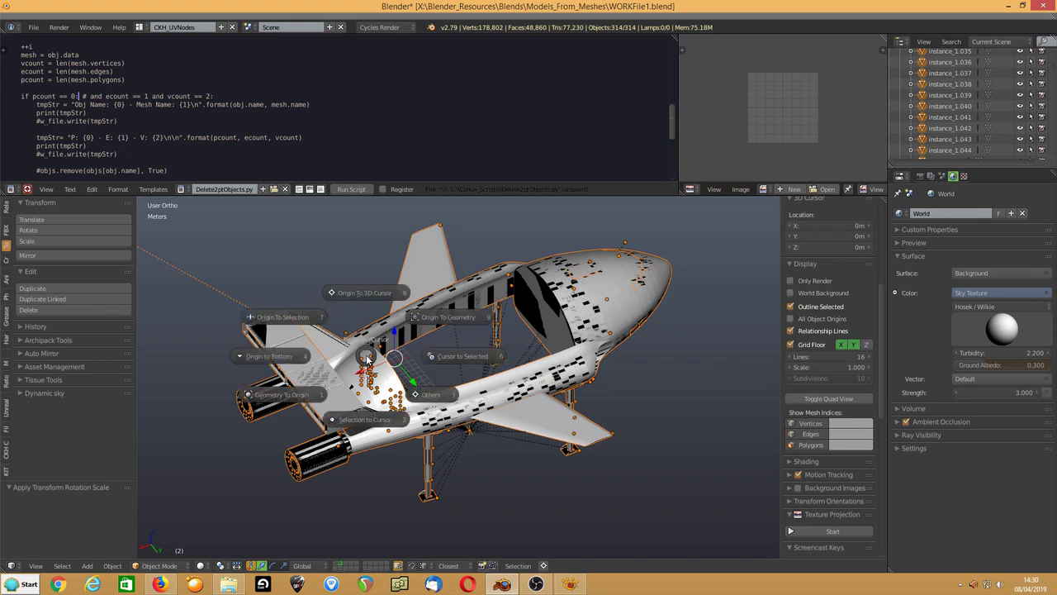
left_click(446, 320)
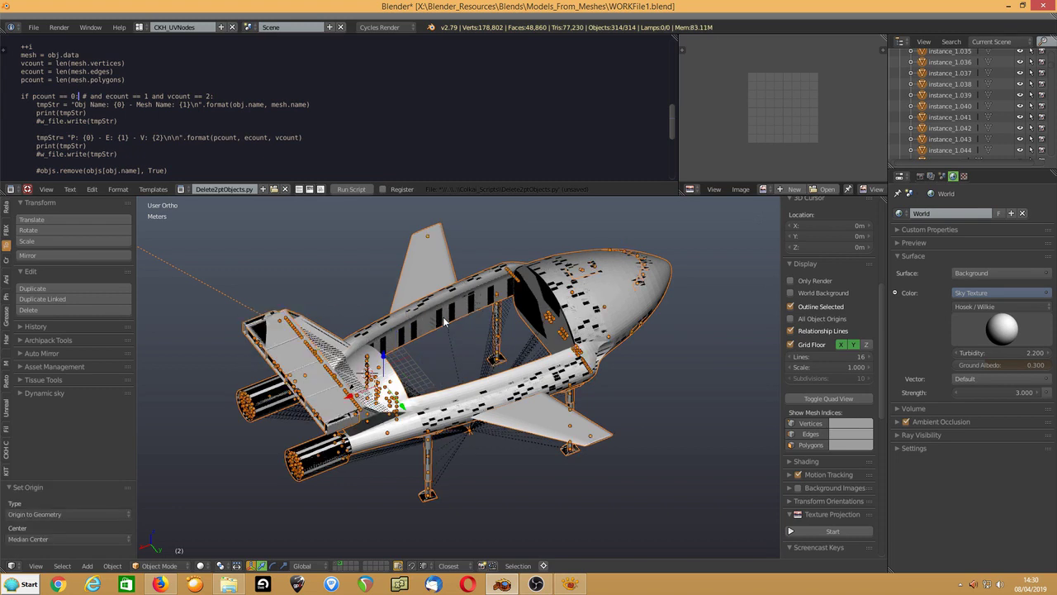
Select all objects and clear their parents while keeping the transformation.
middle_click_drag(487, 369, 355, 339)
scroll(355, 338, "up", 5)
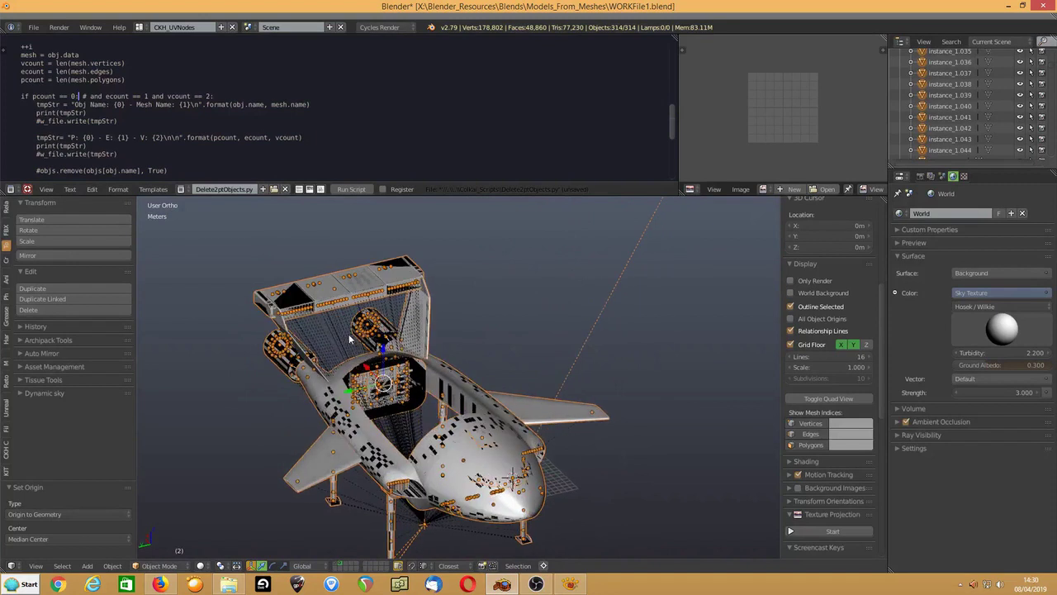
middle_click_drag(380, 390, 221, 390)
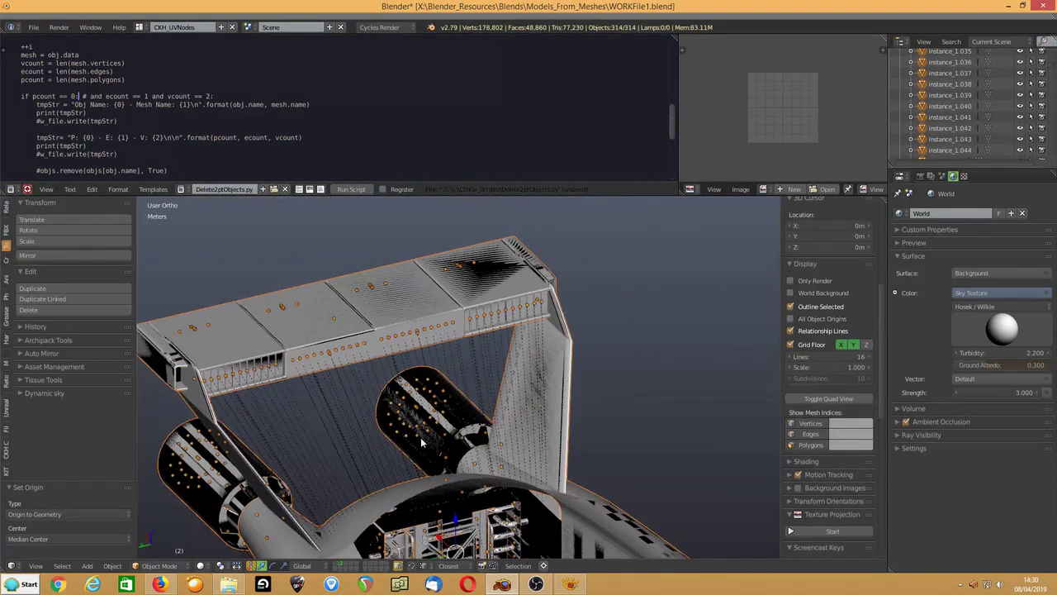
scroll(509, 328, "down", 6)
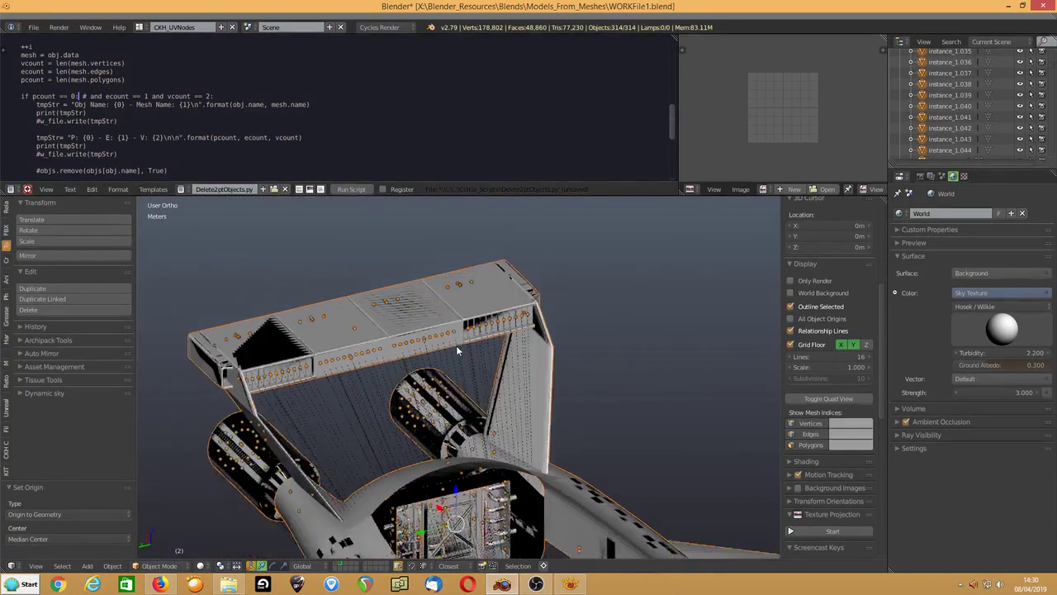
middle_click_drag(508, 328, 508, 386)
scroll(508, 387, "up", 2)
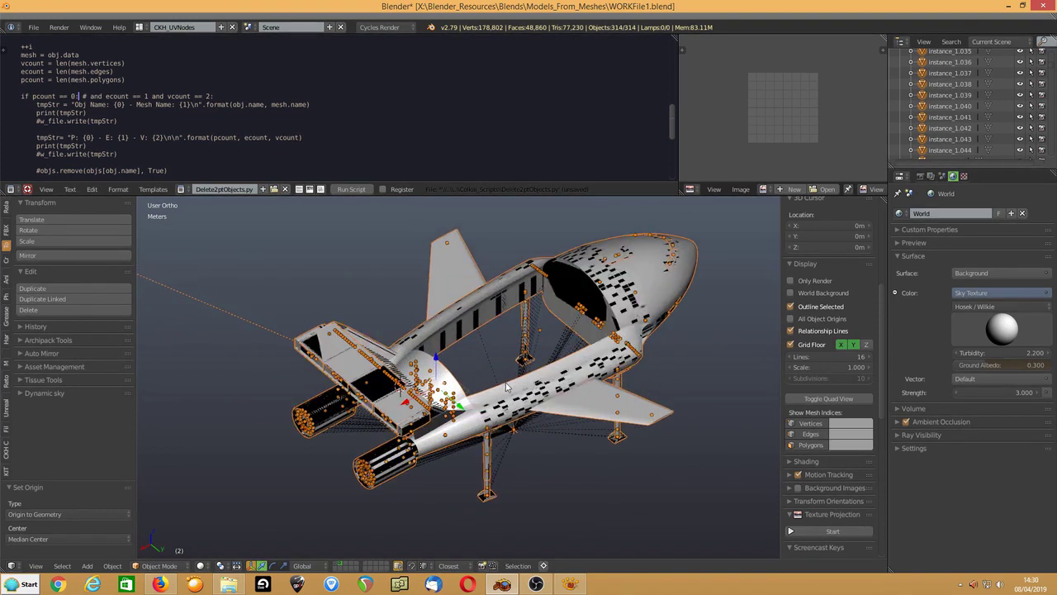
right_click(514, 438)
key("a")
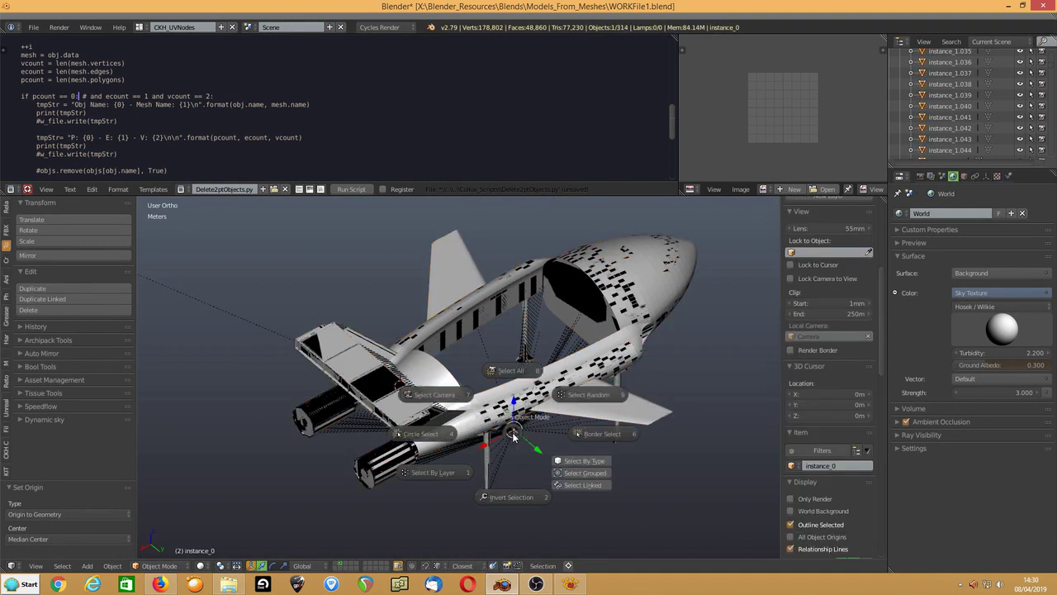
key("KP_8")
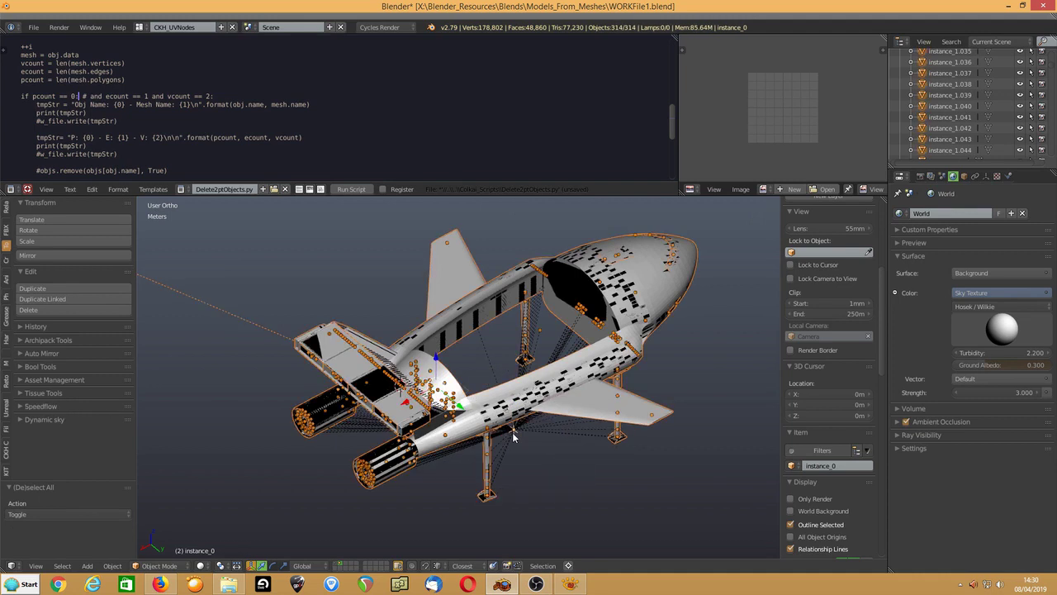
key("alt+p")
left_click(513, 437)
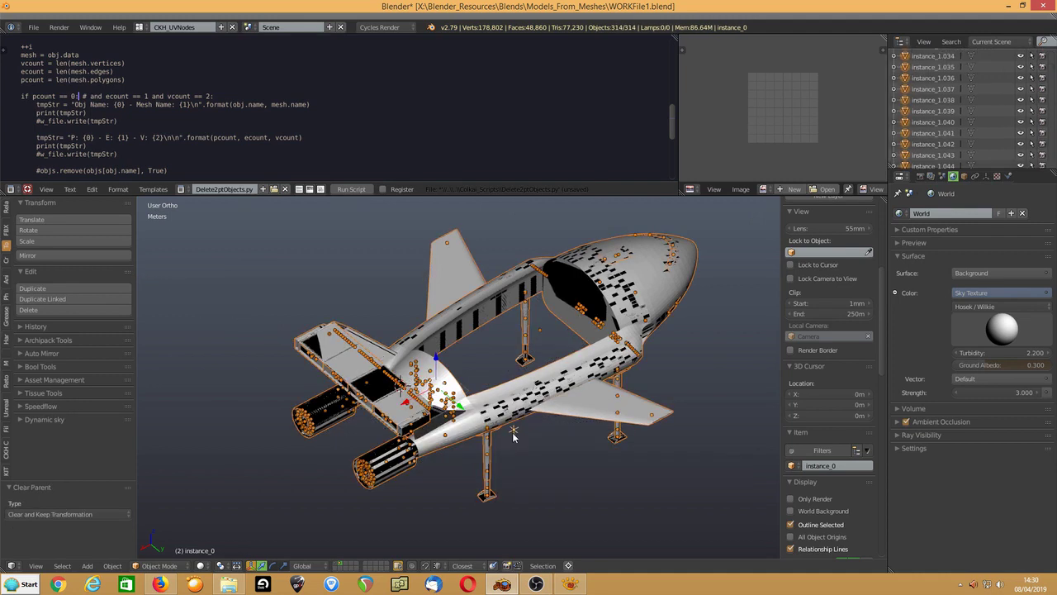
Select the instance_0 empty below the fuselage plus all objects of the same type, and delete them.
right_click(517, 436)
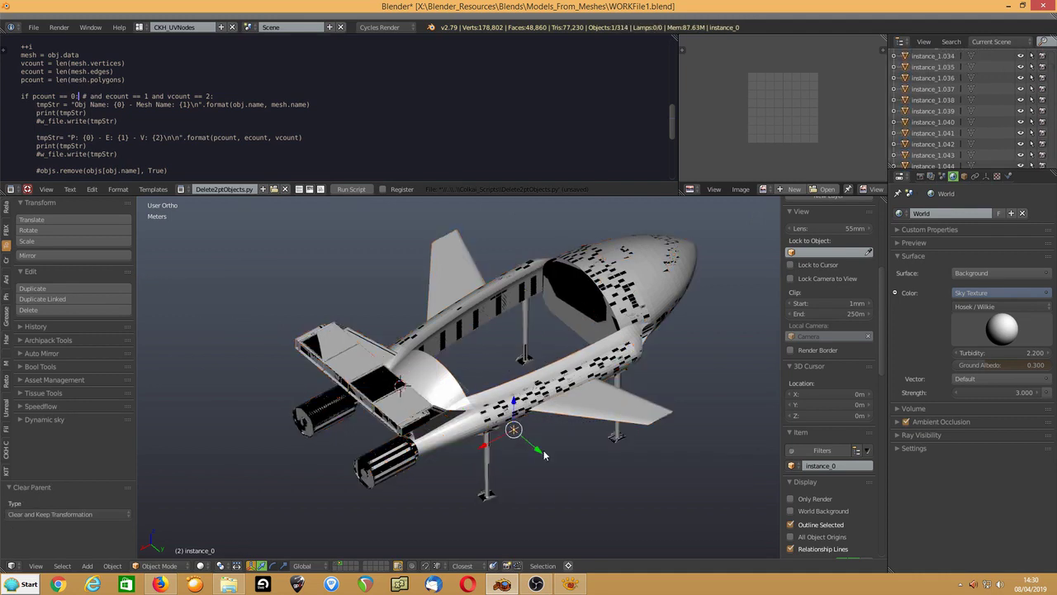
key("shift+g")
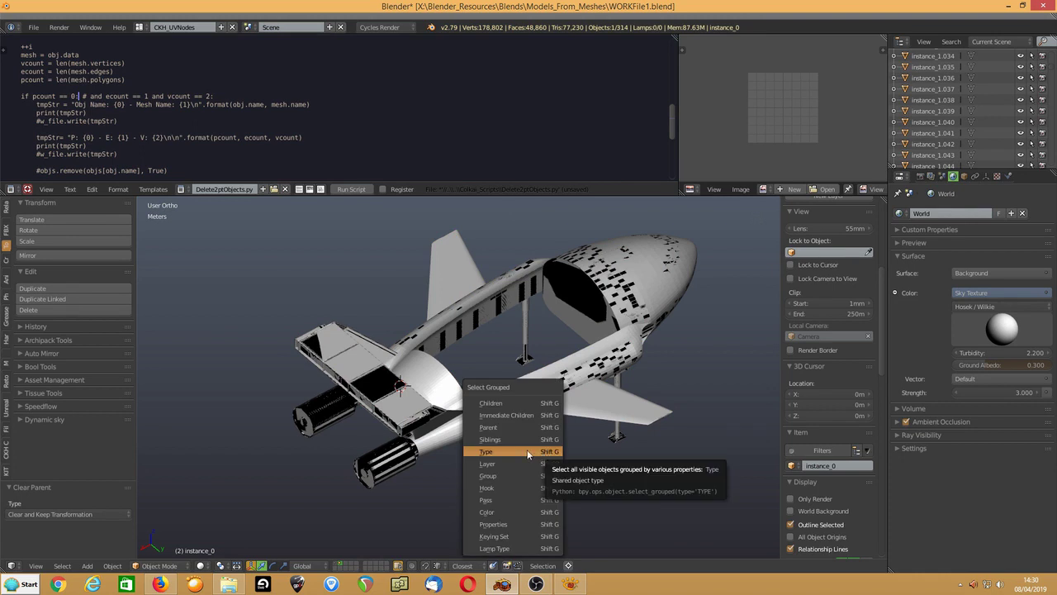
left_click(527, 454)
key("x")
left_click(581, 411)
Start the Screencast Keys display and set its text size to 37 and mouse size to 54.
scroll(815, 299, "down", 8)
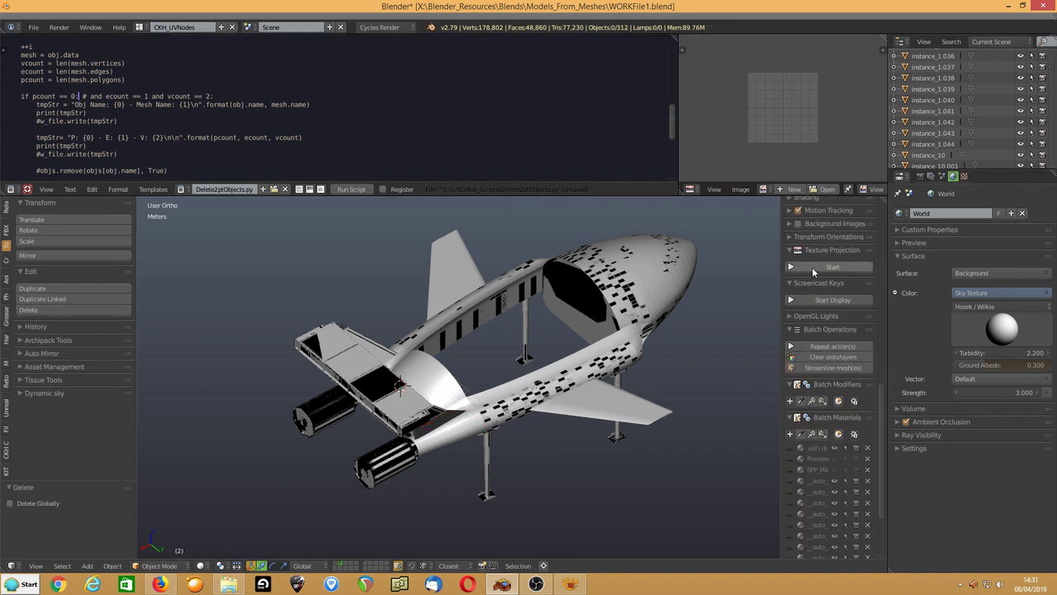
left_click(816, 302)
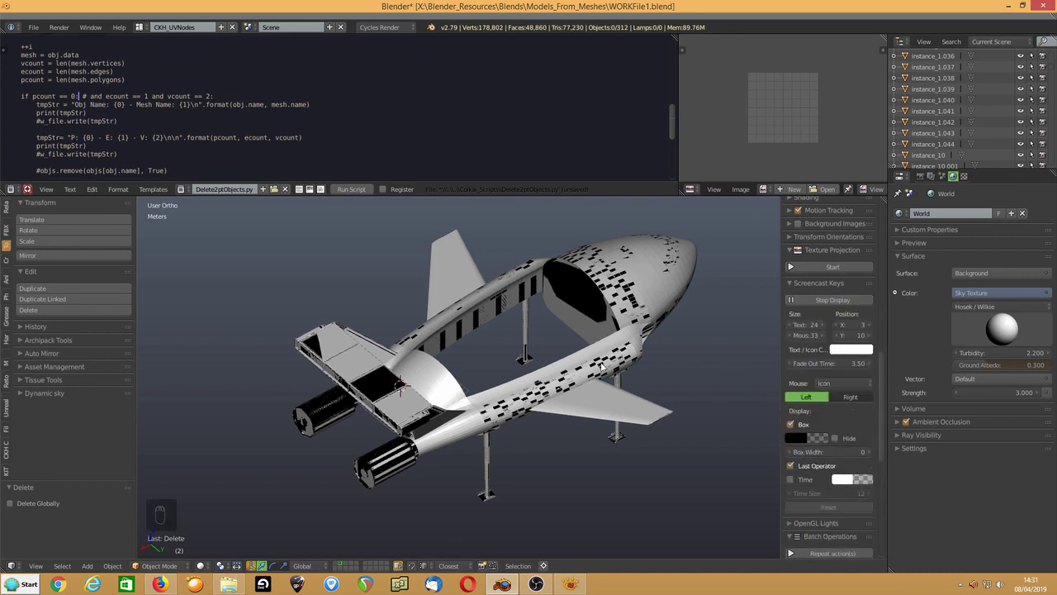
left_click_drag(805, 325, 826, 336)
Load the RenameUVMap.py script in the text editor and review its mesh loop and UV layer check.
middle_click_drag(448, 457, 440, 436)
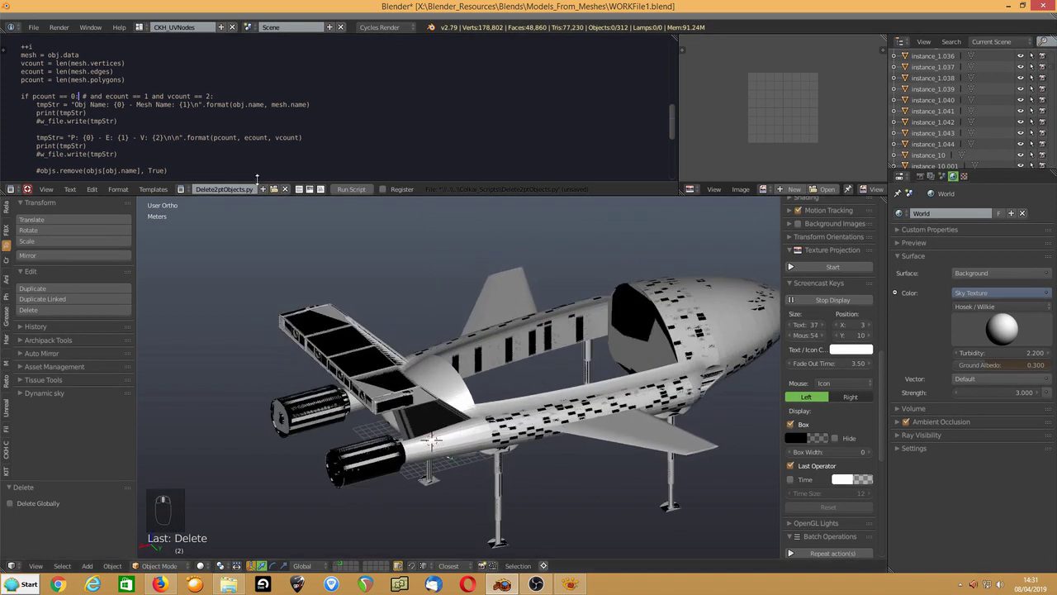
middle_click_drag(488, 332, 452, 309, "shift")
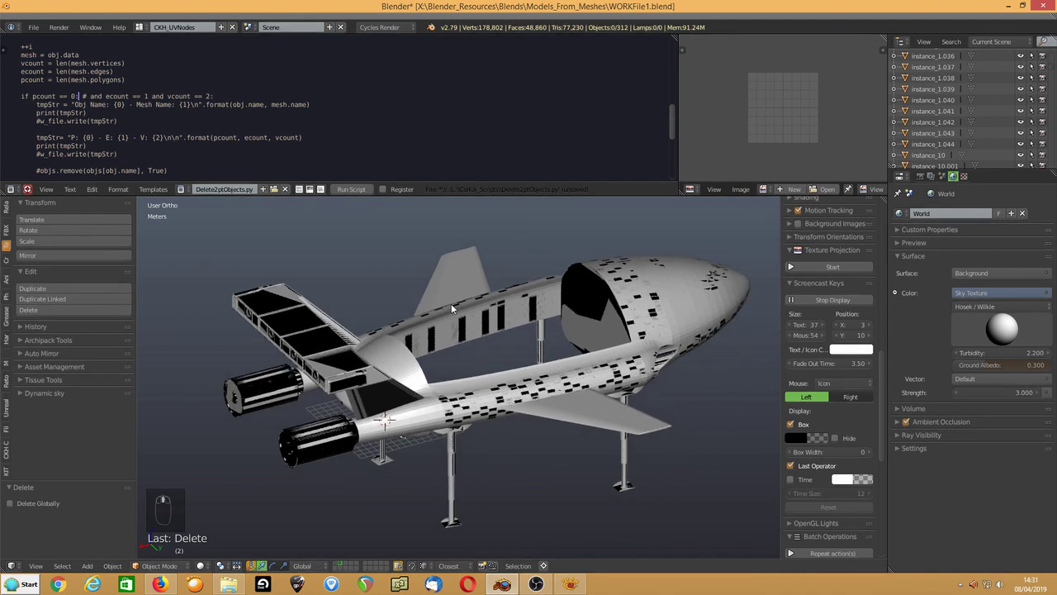
left_click(182, 189)
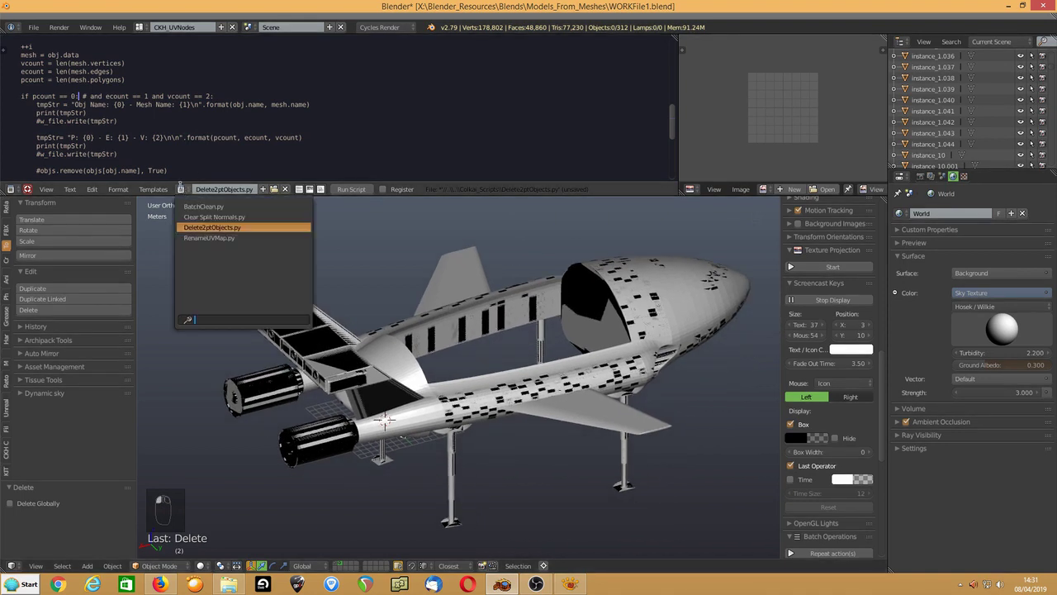
left_click(203, 238)
scroll(337, 117, "down", 3)
scroll(337, 118, "down", 3)
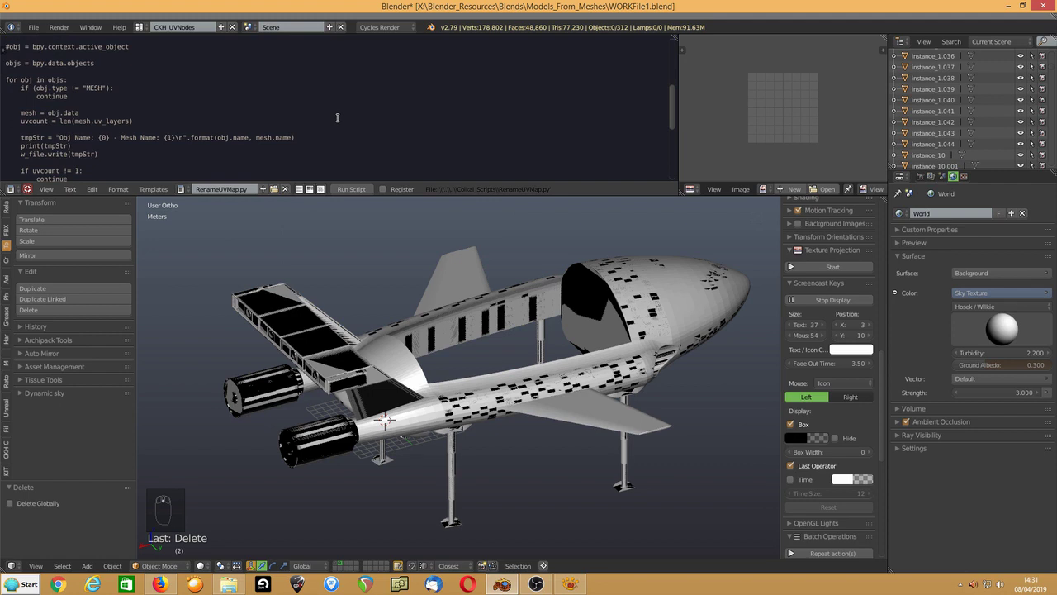
scroll(337, 118, "down", 1)
Frame the near engine's outer casing in wireframe shading and show its mesh data with the UV map list.
middle_click_drag(354, 347, 305, 349)
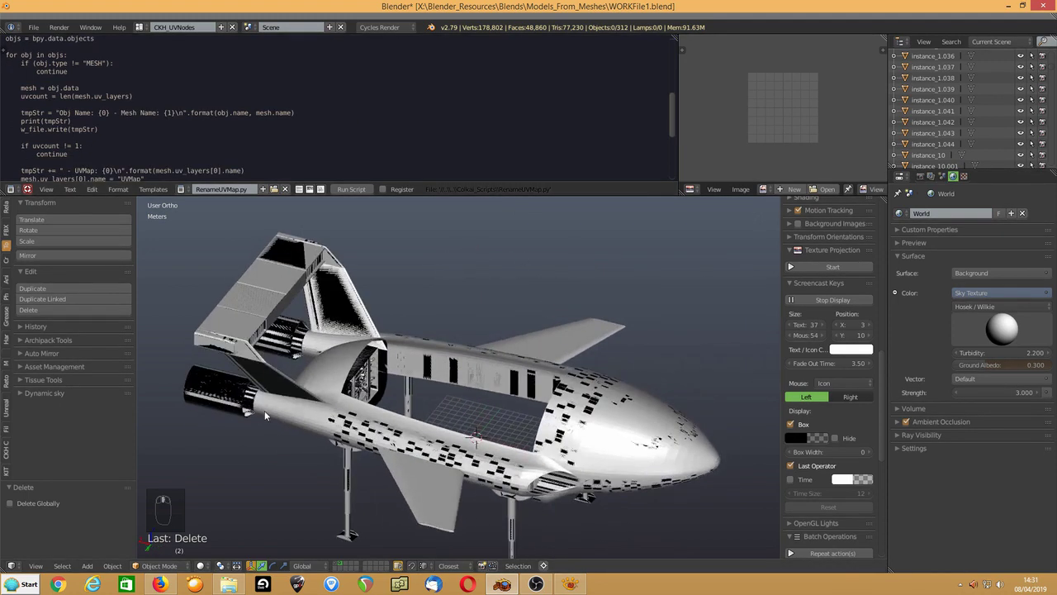
scroll(376, 356, "up", 3)
right_click(375, 352)
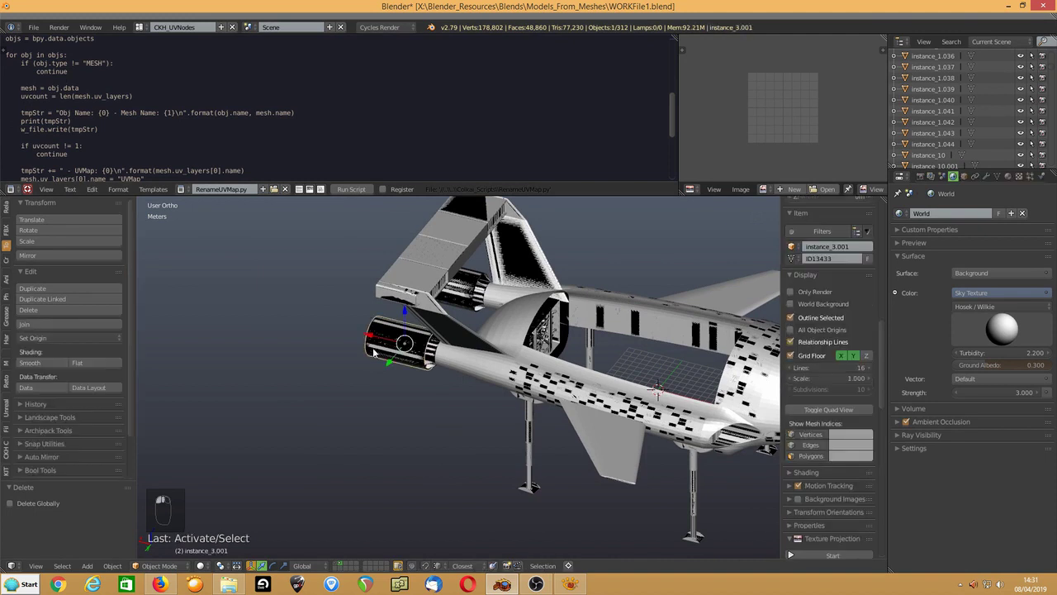
key("KP_Decimal")
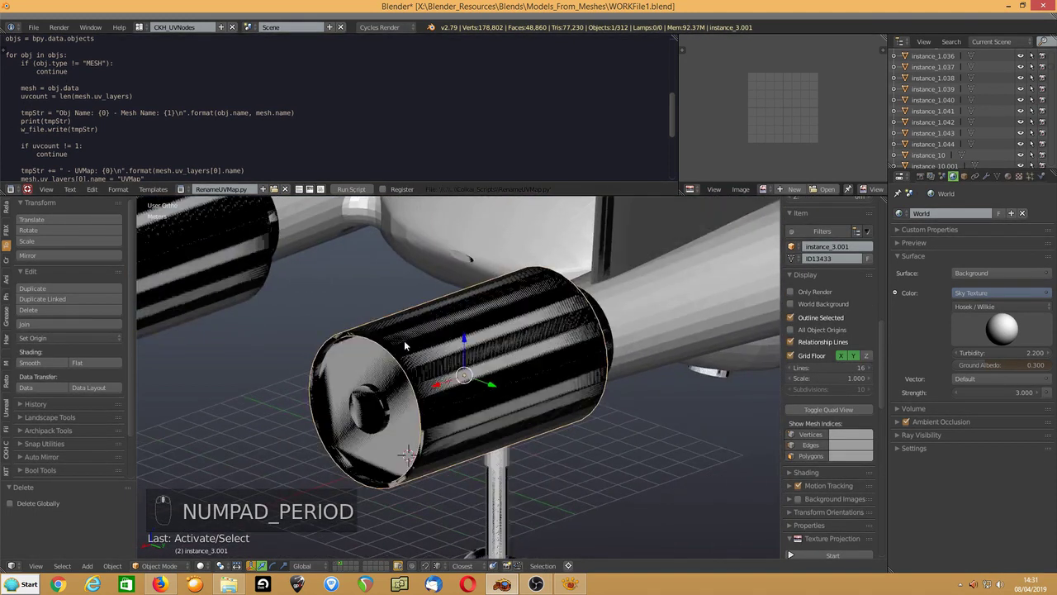
key("z")
middle_click_drag(397, 327, 490, 325)
left_click(997, 175)
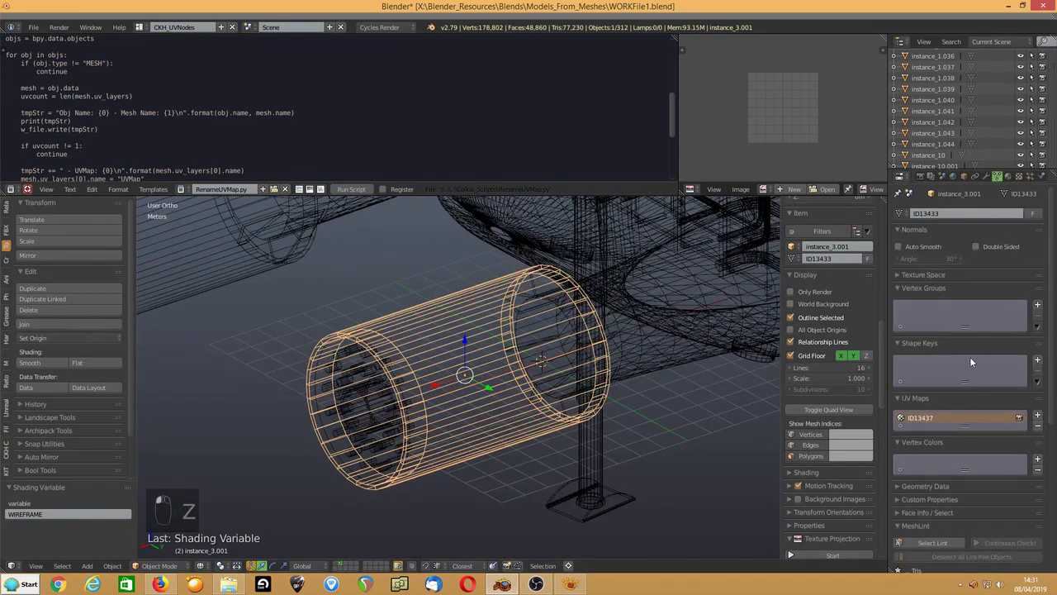
Check the UV map names of the engine's inner parts, the landing leg and its foot, and enlarge the UV map list.
right_click(391, 415)
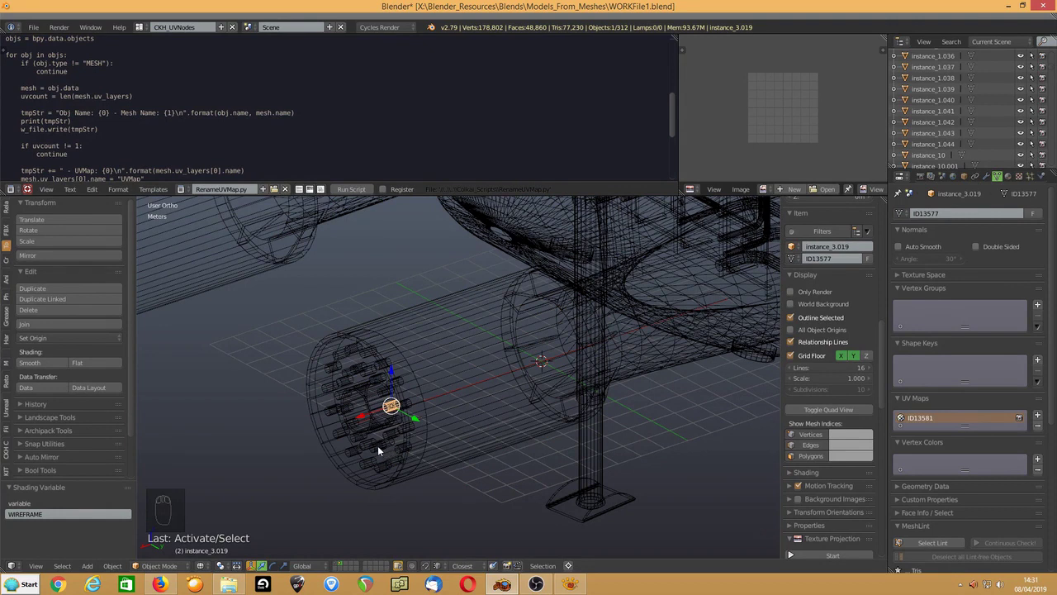
right_click(378, 445)
right_click(361, 425)
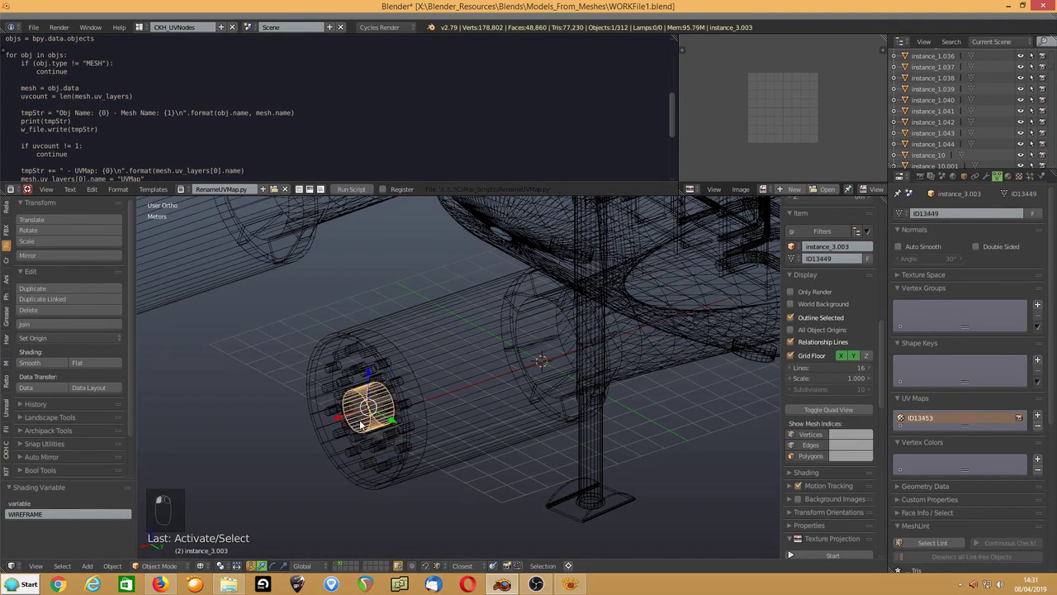
right_click(629, 279)
scroll(589, 426, "down", 1)
right_click(578, 425)
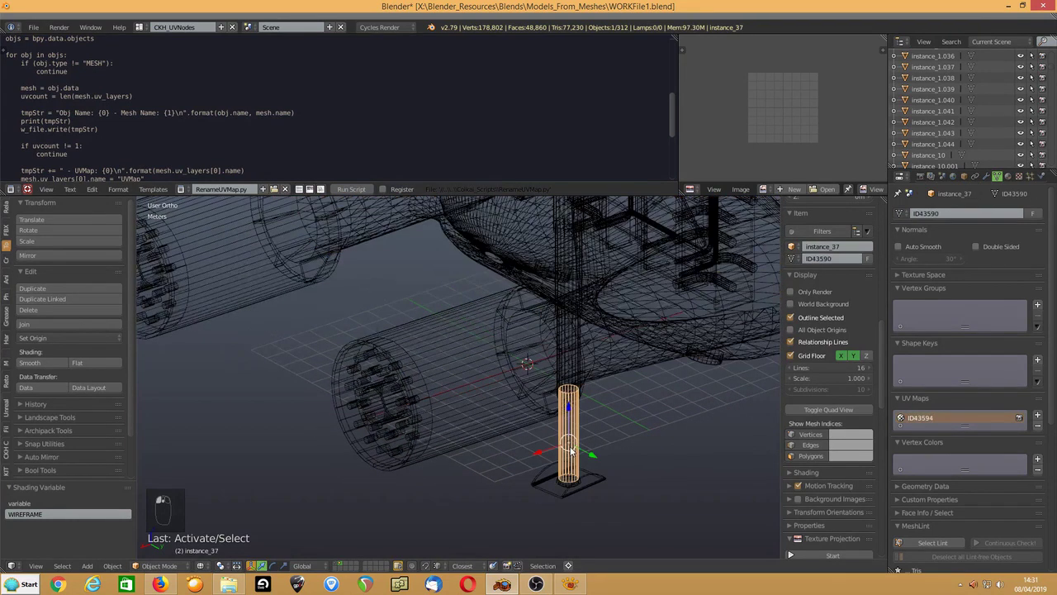
right_click(568, 493)
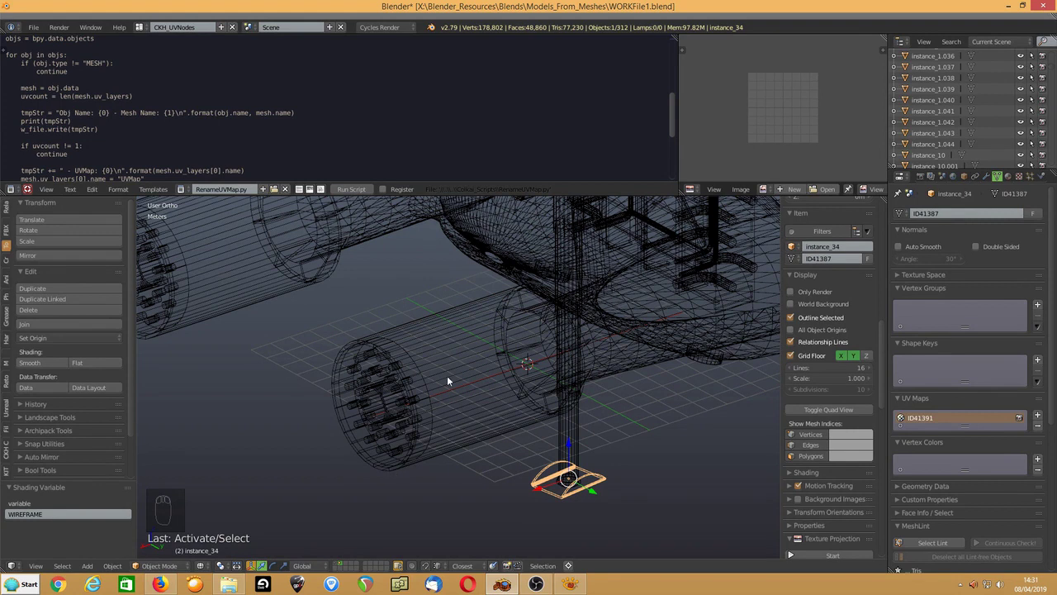
left_click_drag(965, 427, 966, 438)
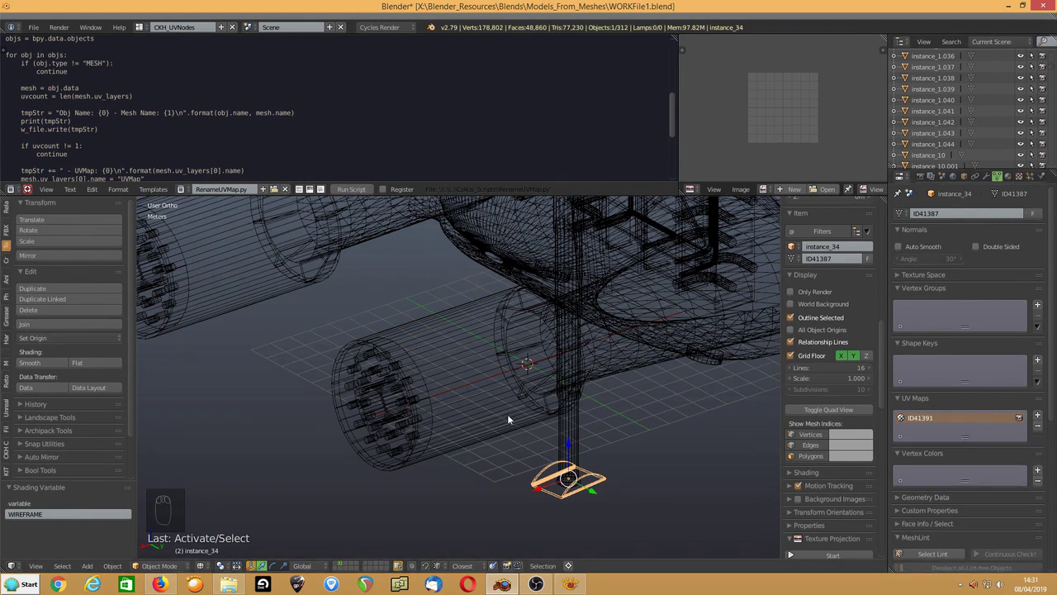
middle_click_drag(509, 421, 508, 393)
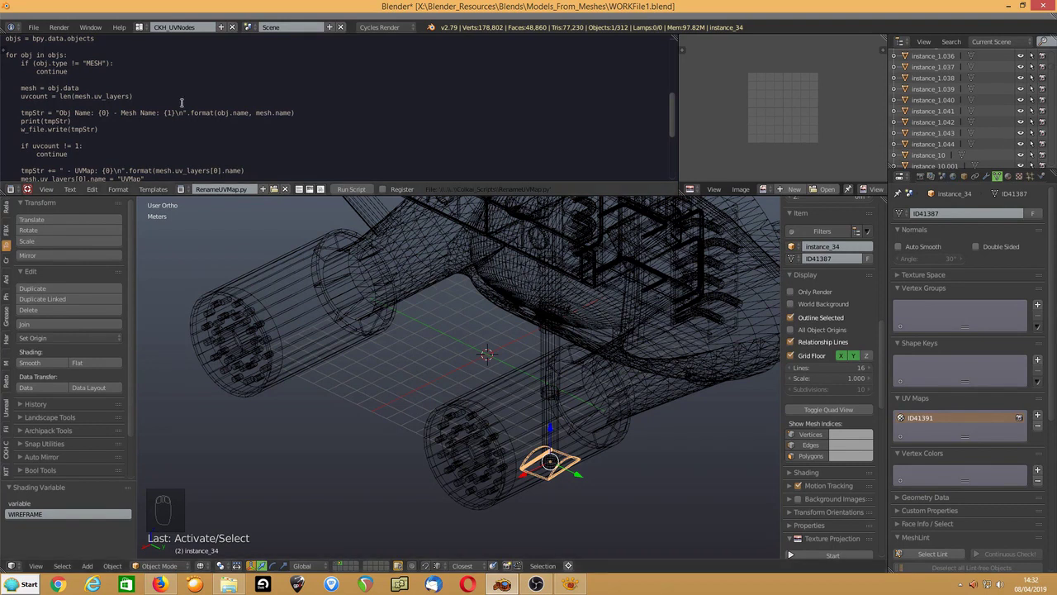
Run the RenameUVMap.py script and check the UV map names on the engine parts and the fuselage.
left_click(342, 190)
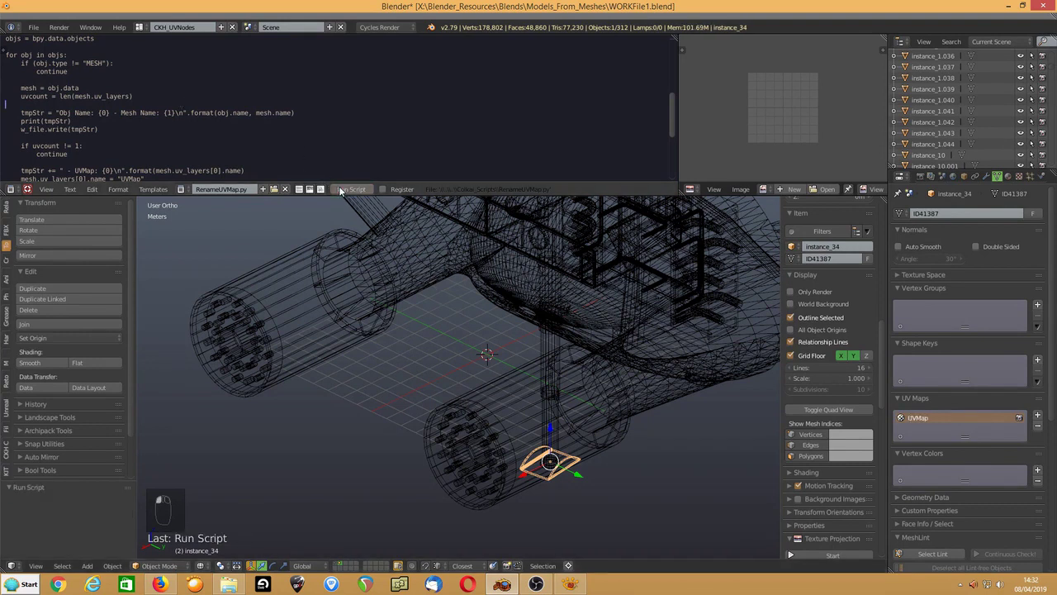
right_click(514, 420)
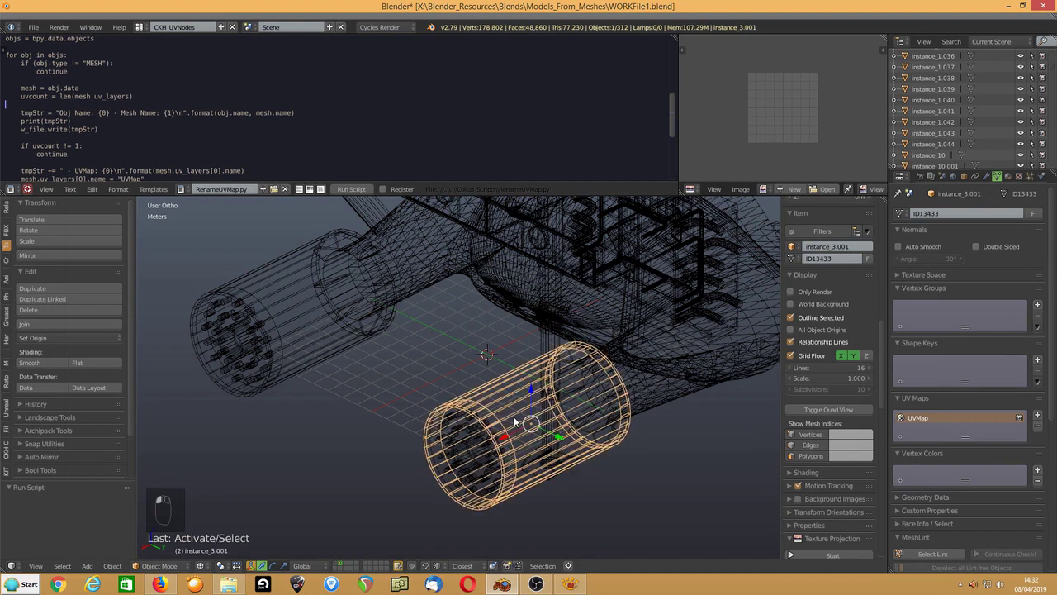
right_click(459, 457)
right_click(474, 484)
right_click(472, 478)
right_click(399, 265)
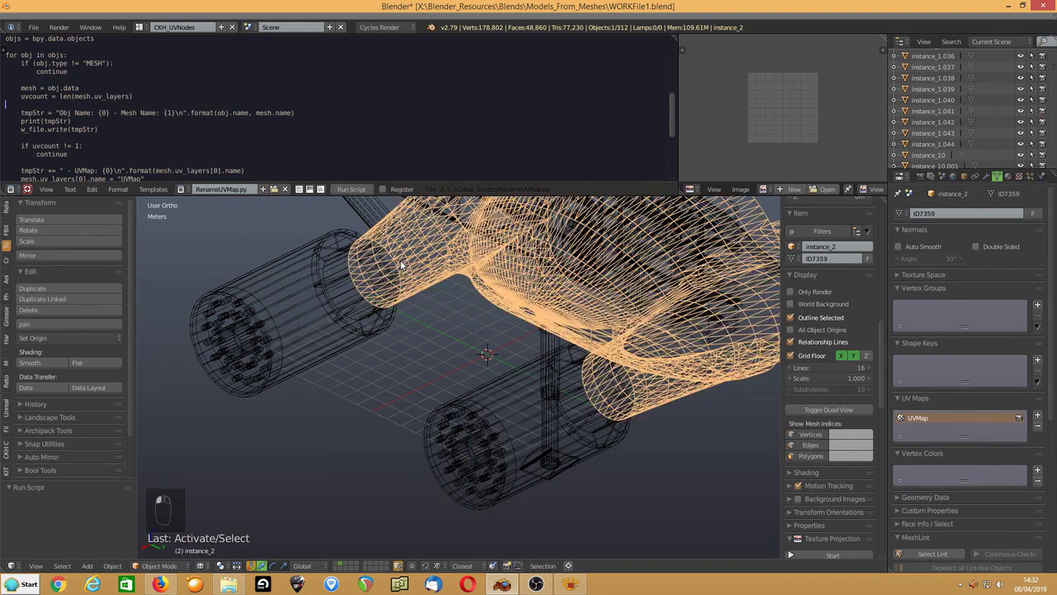
key("KP_Decimal")
scroll(364, 107, "down", 4)
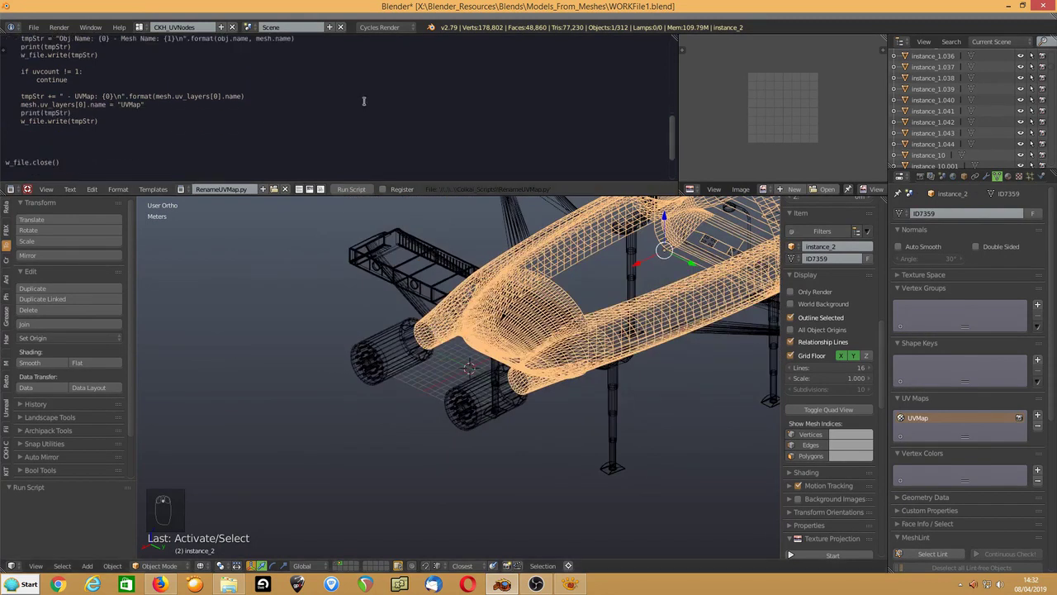
scroll(364, 108, "up", 8)
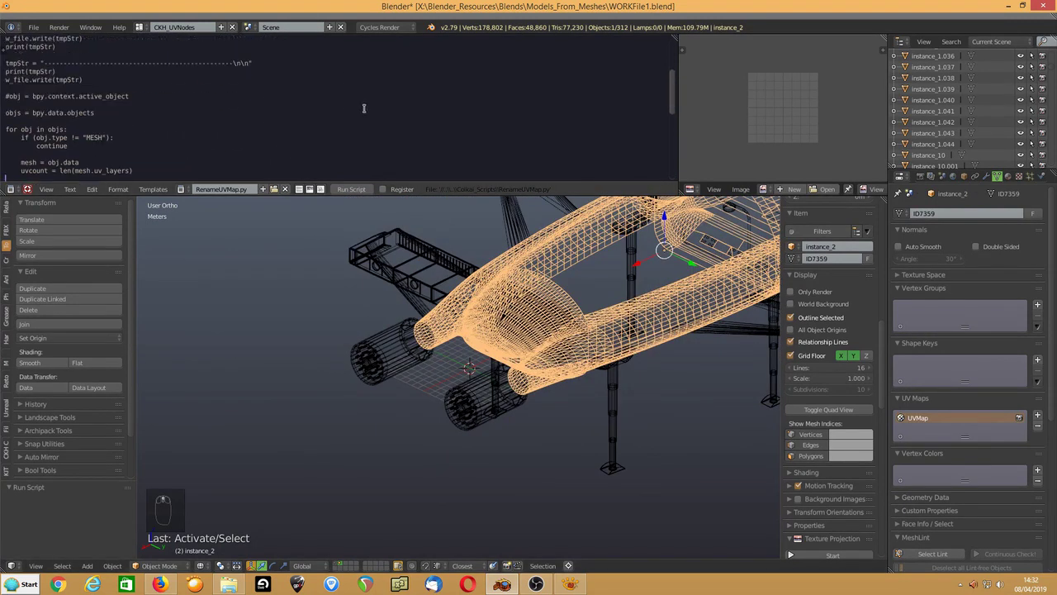
scroll(364, 107, "down", 3)
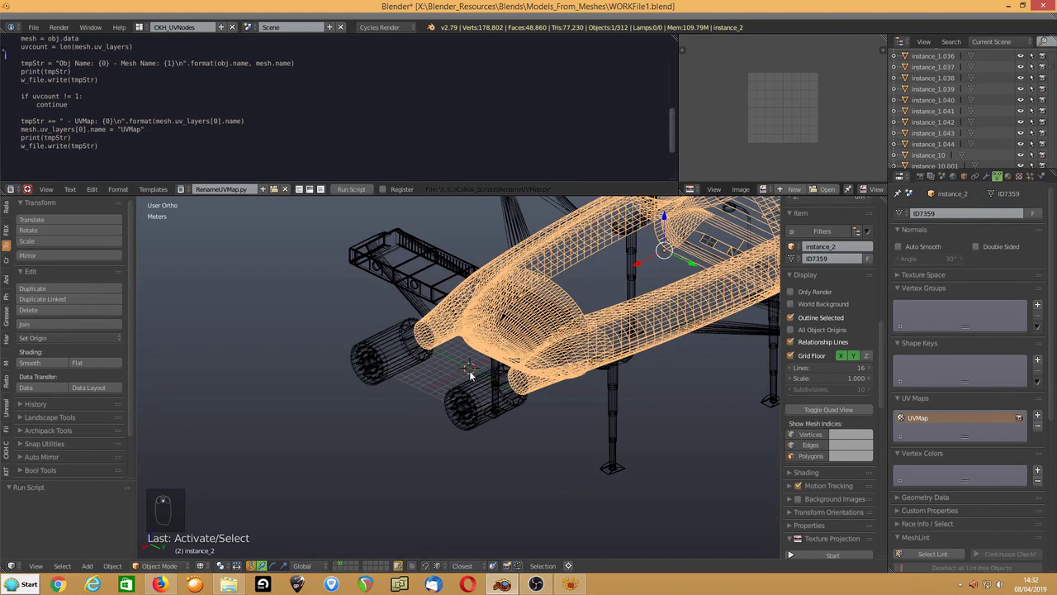
Set the viewport to Material shading, narrow the text editor to widen the UV editor, and make both areas taller.
key("z")
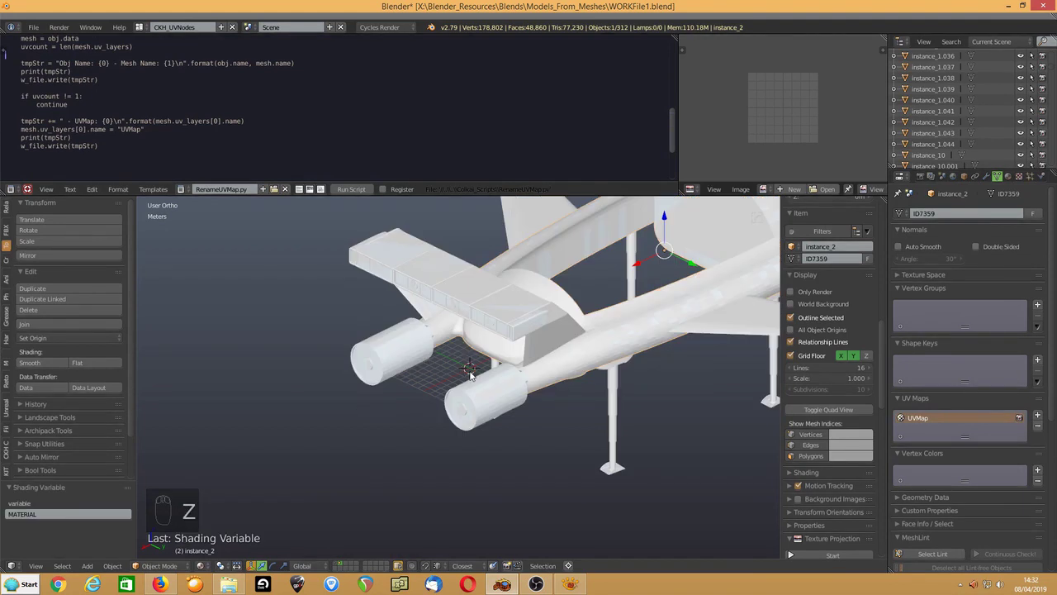
middle_click_drag(614, 338, 491, 380, "shift")
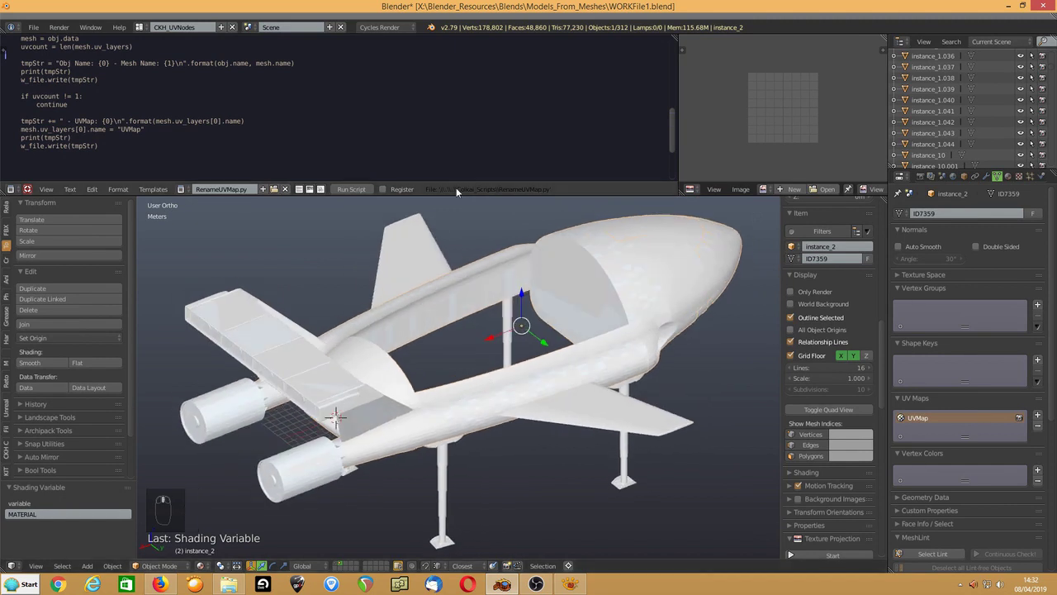
left_click_drag(454, 190, 453, 176)
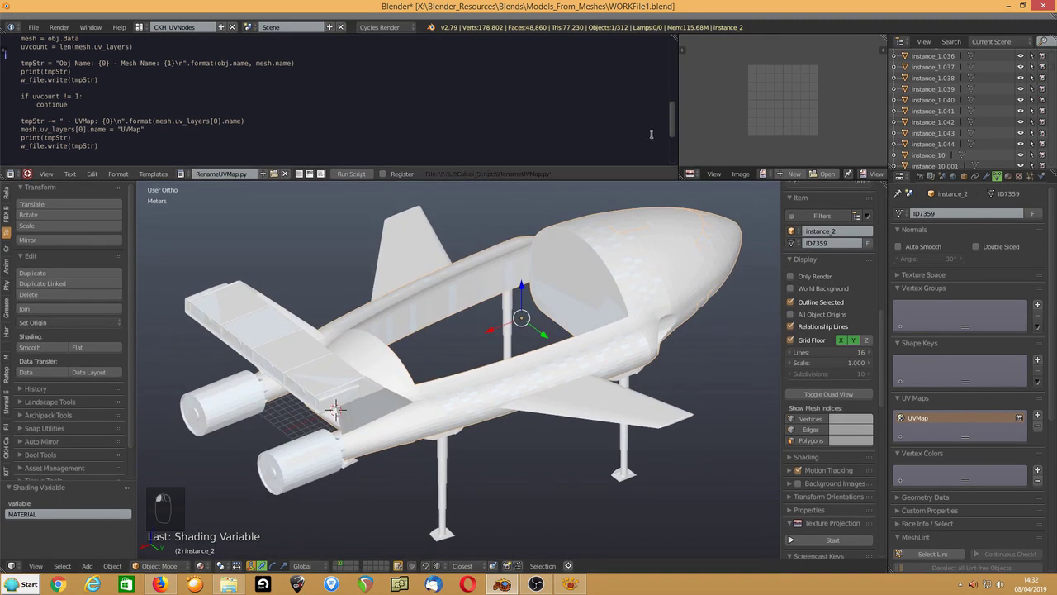
left_click_drag(677, 133, 493, 134)
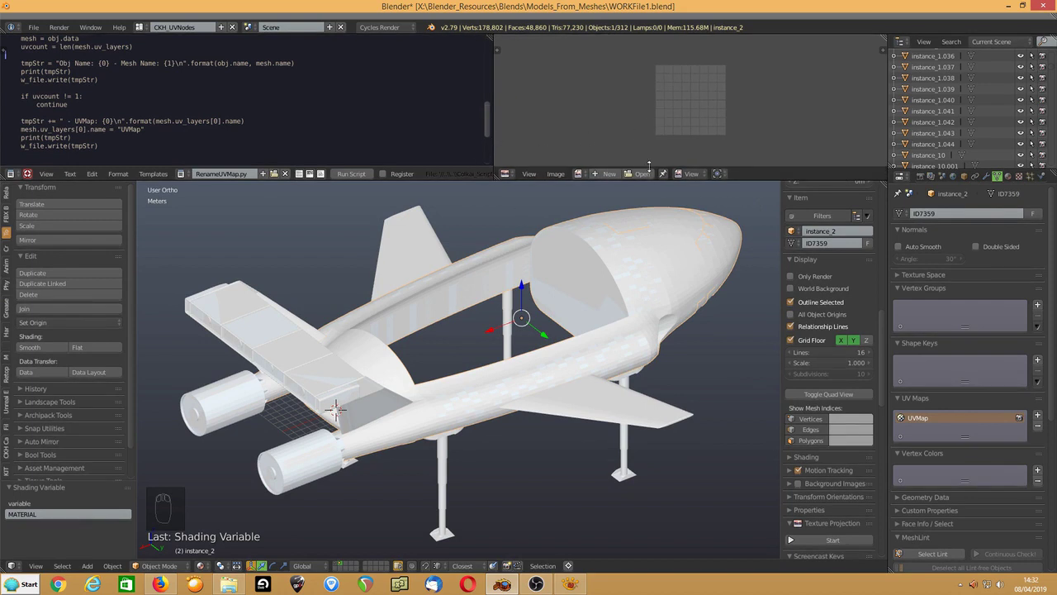
left_click_drag(656, 177, 659, 209)
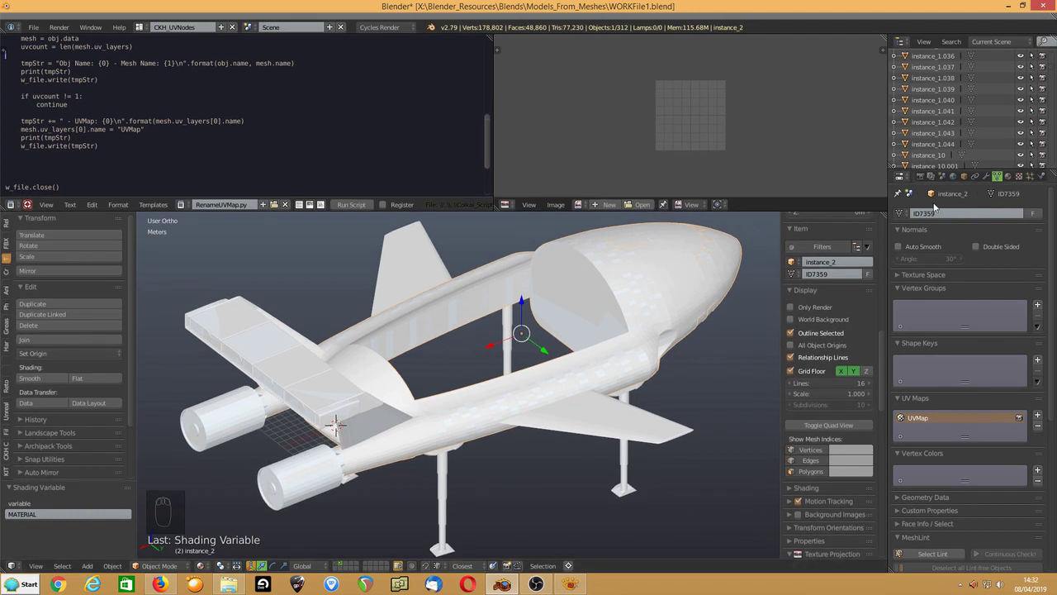
In wireframe shading, hide the near engine's outer casing and the cluster of parts inside it.
left_click(296, 482)
key("KP_Decimal")
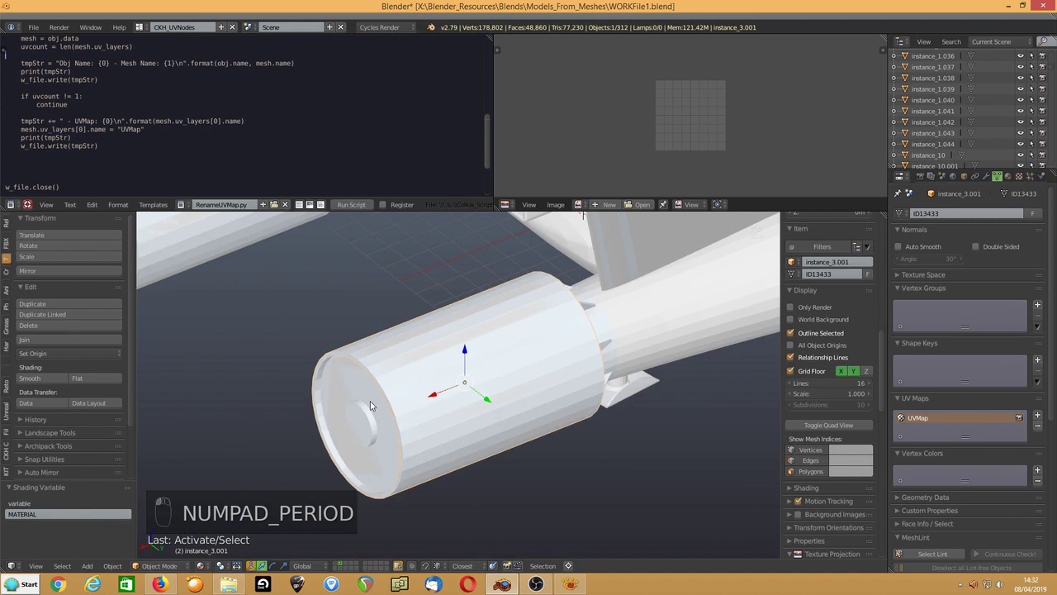
scroll(370, 405, "down", 3)
key("z")
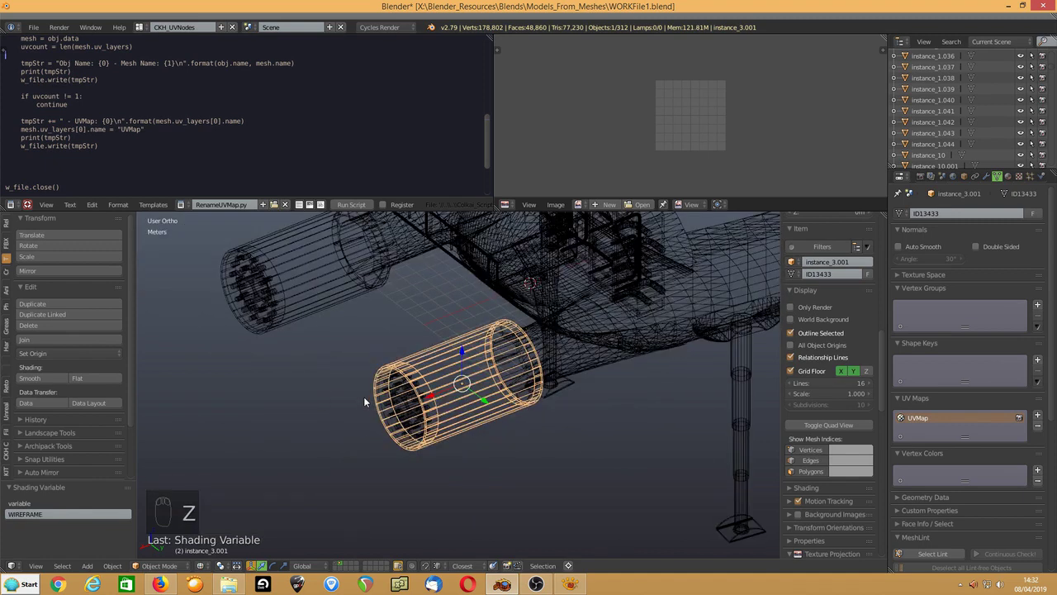
key("h")
key("b")
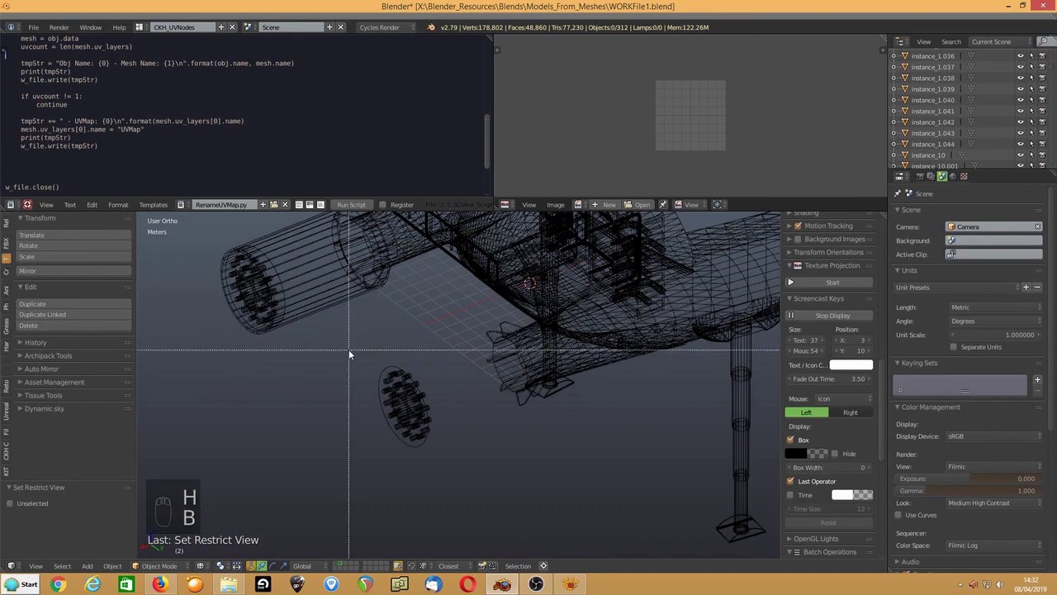
left_click_drag(347, 351, 454, 521)
key("h")
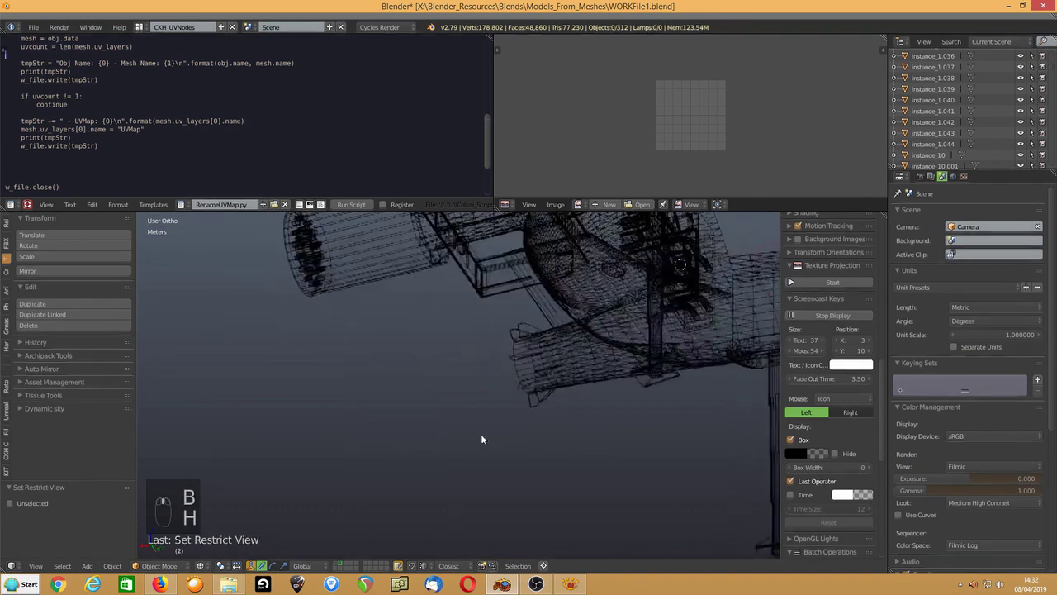
Box-select the near engine's collar parts, deselect the tail strut caught with them, and hide the collar parts.
scroll(479, 436, "up", 5)
scroll(454, 428, "up", 1)
key("b")
left_click_drag(490, 321, 557, 440)
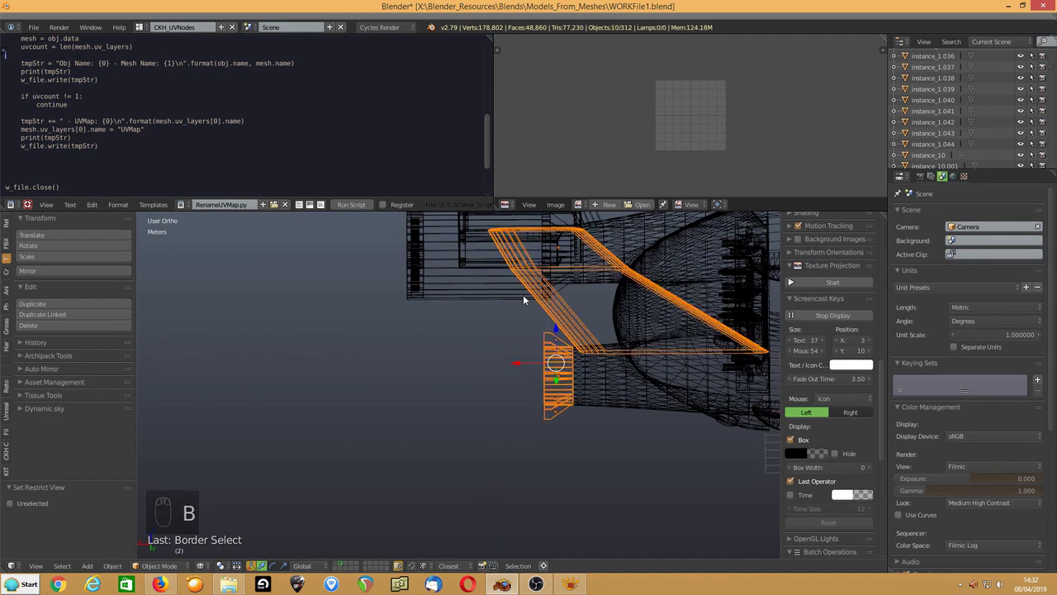
key("b")
left_click_drag(485, 238, 535, 281)
middle_click_drag(535, 281, 701, 309)
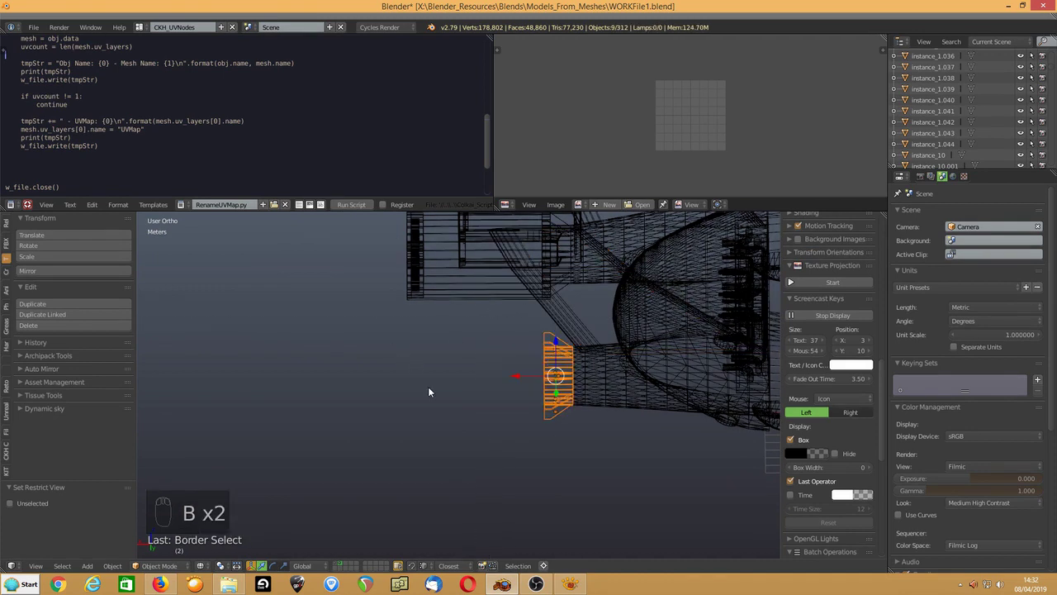
key("h")
Unhide all the engine parts, move them to layer 12, and display only that layer.
middle_click_drag(415, 354, 302, 378)
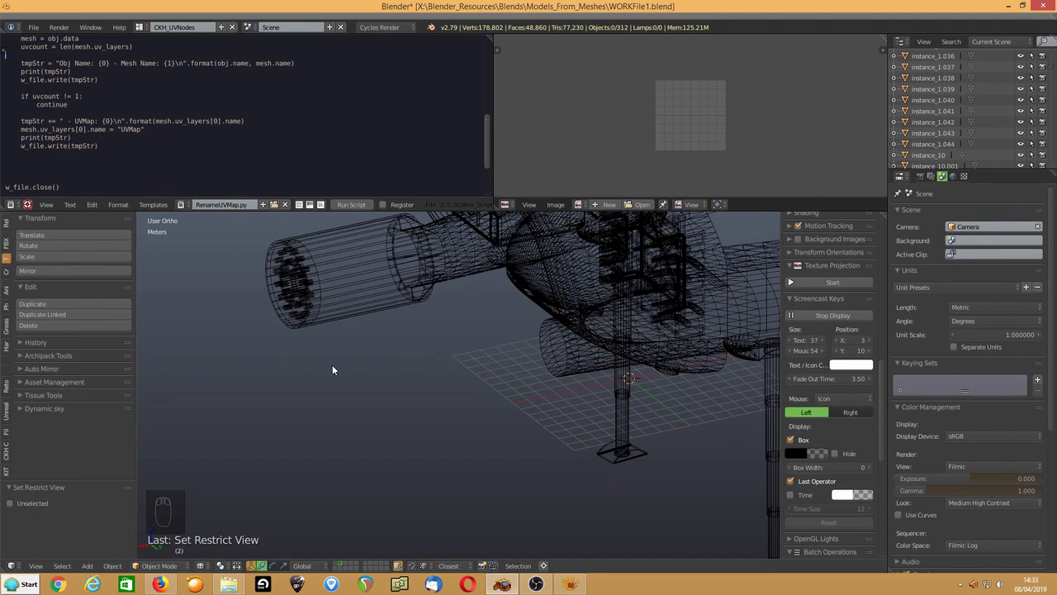
key("alt+h")
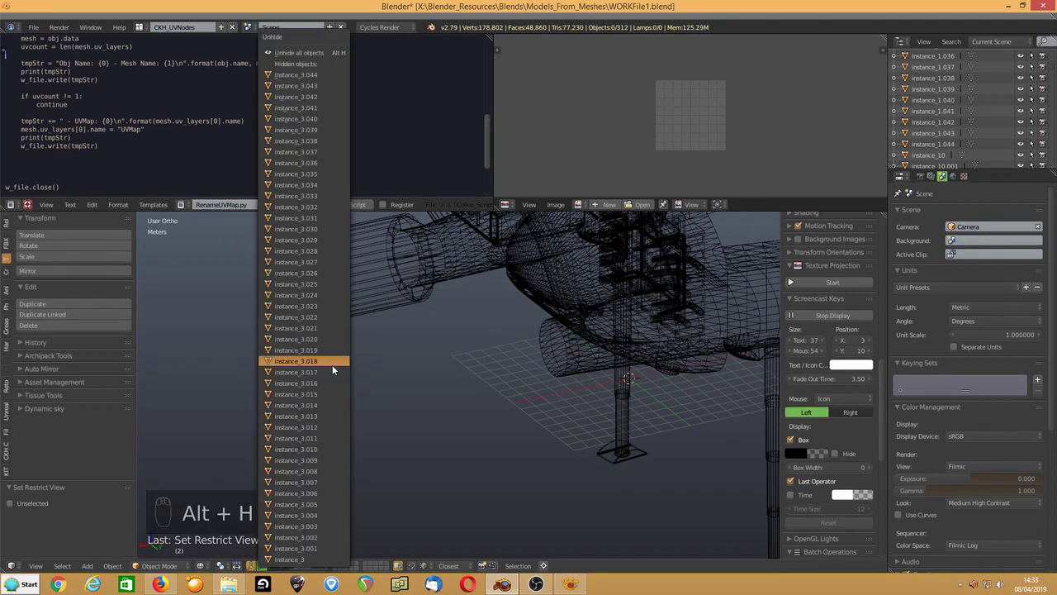
key("alt+h")
key("m")
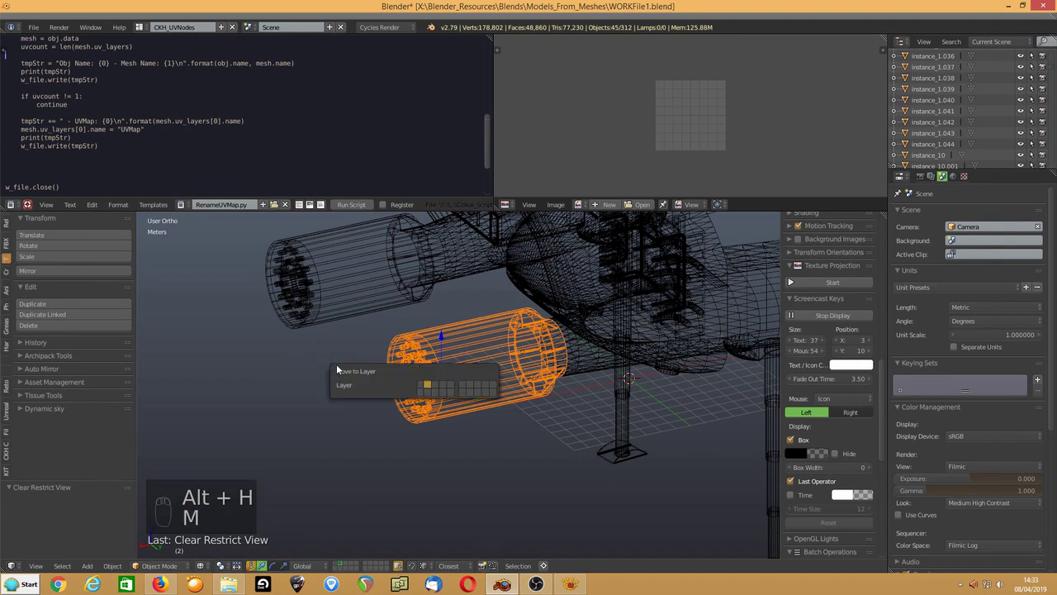
left_click(428, 393)
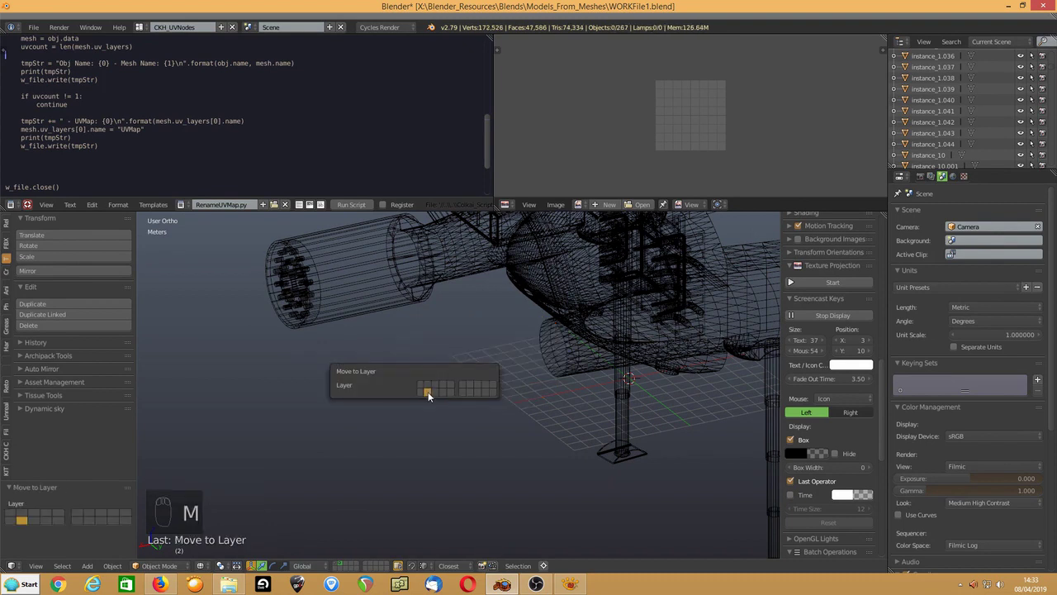
left_click(340, 570)
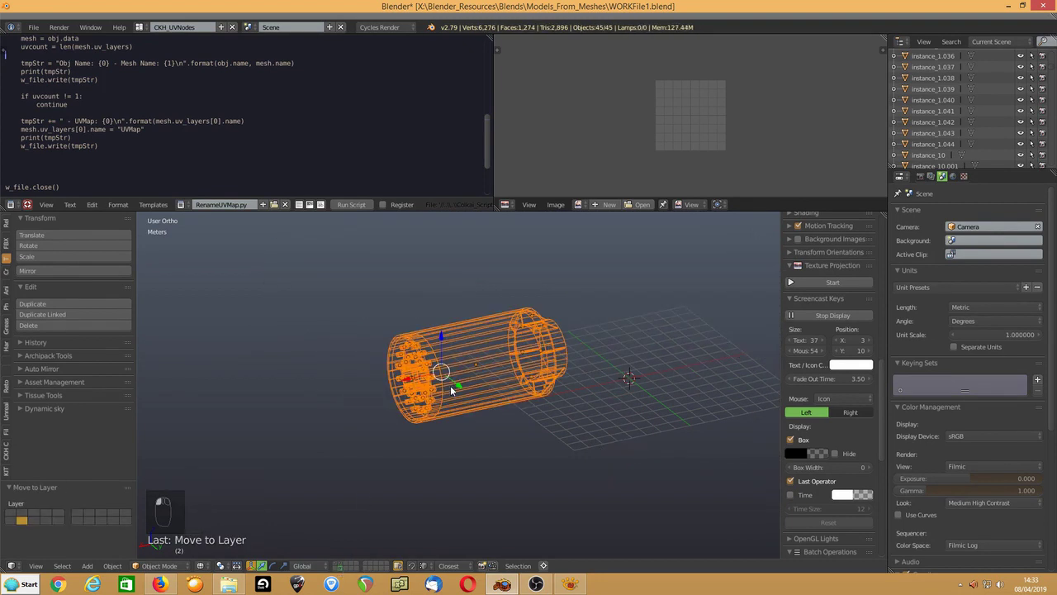
Limit the outliner to visible layers, enlarge it, and select the engine part instance_3.036.
left_click(992, 42)
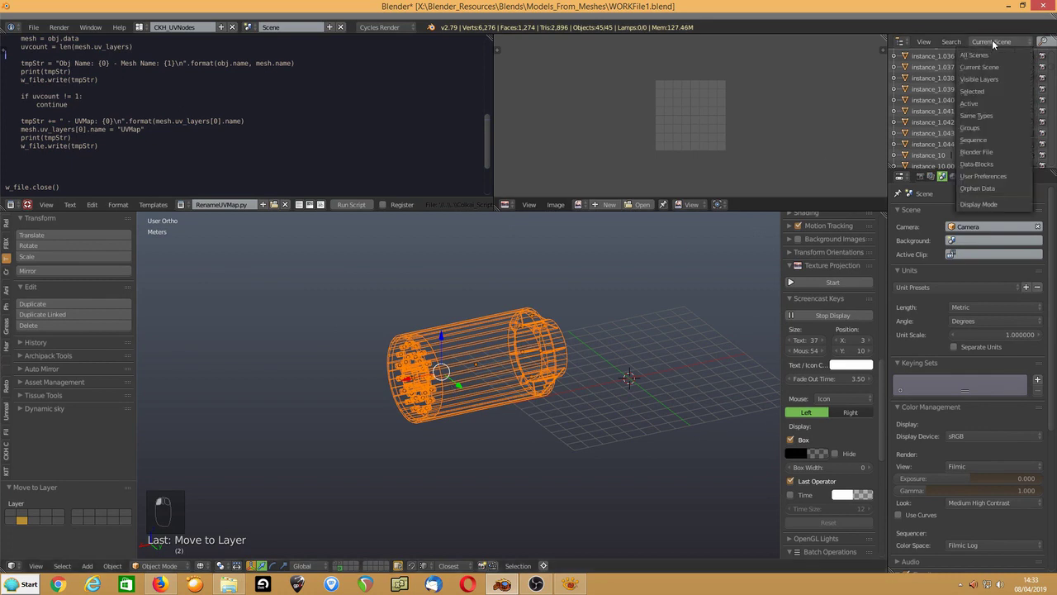
left_click(987, 80)
left_click_drag(982, 171, 982, 201)
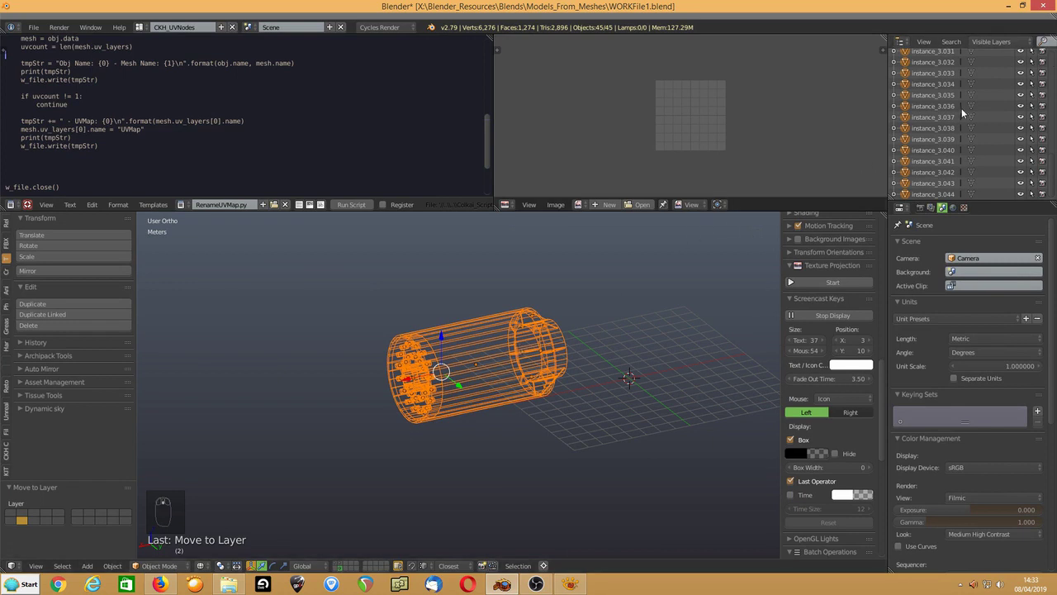
left_click(934, 106)
scroll(962, 112, "up", 8)
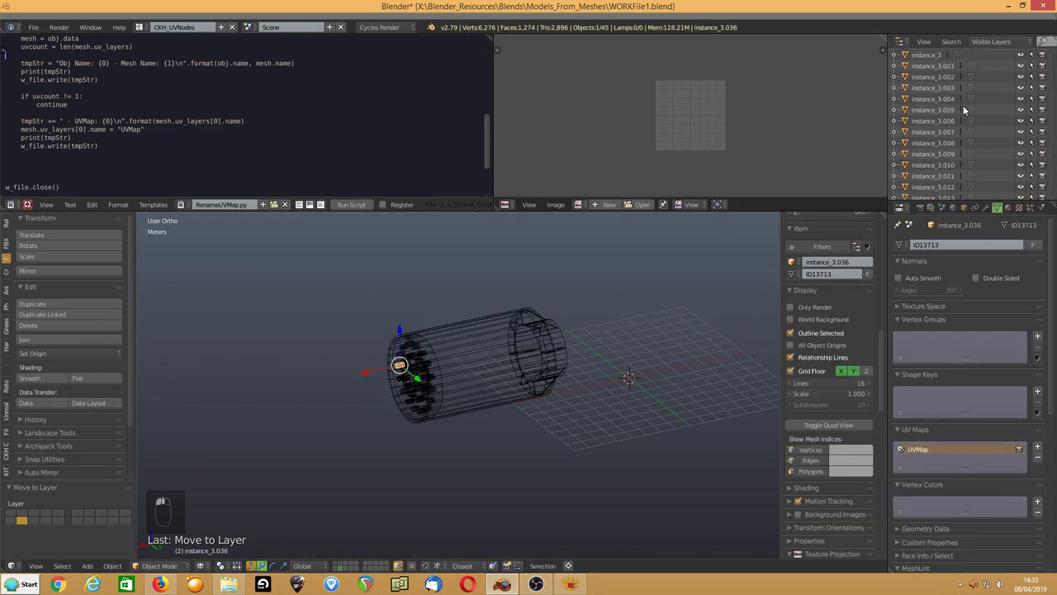
Select the engine's outer casing instance_3.001, switch the viewport to material shading, and display the casing's material slots.
scroll(965, 110, "down", 8)
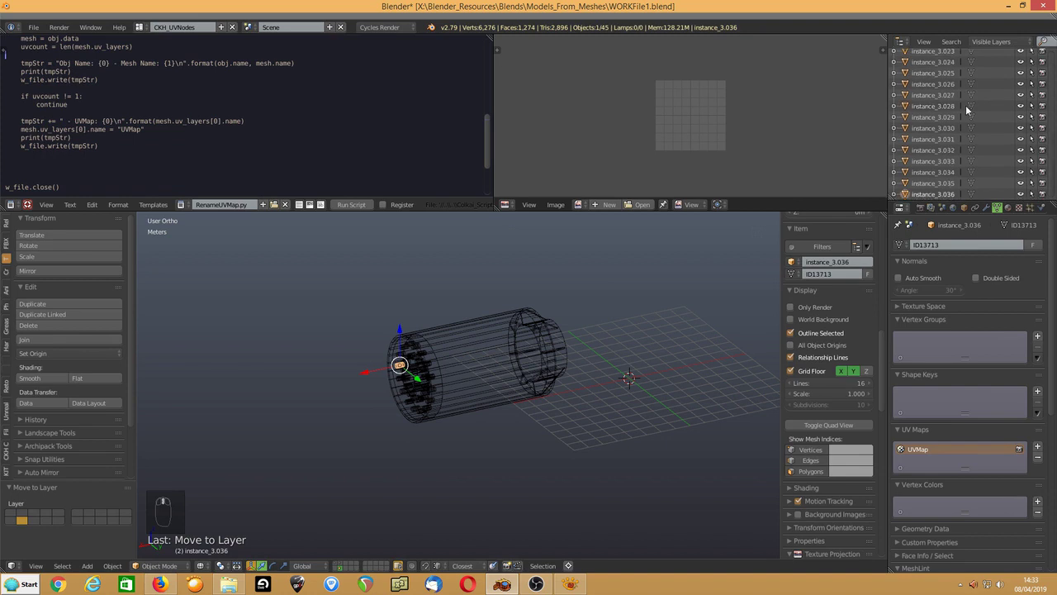
scroll(965, 110, "up", 8)
right_click(487, 376)
middle_click_drag(499, 375, 571, 337)
key("z")
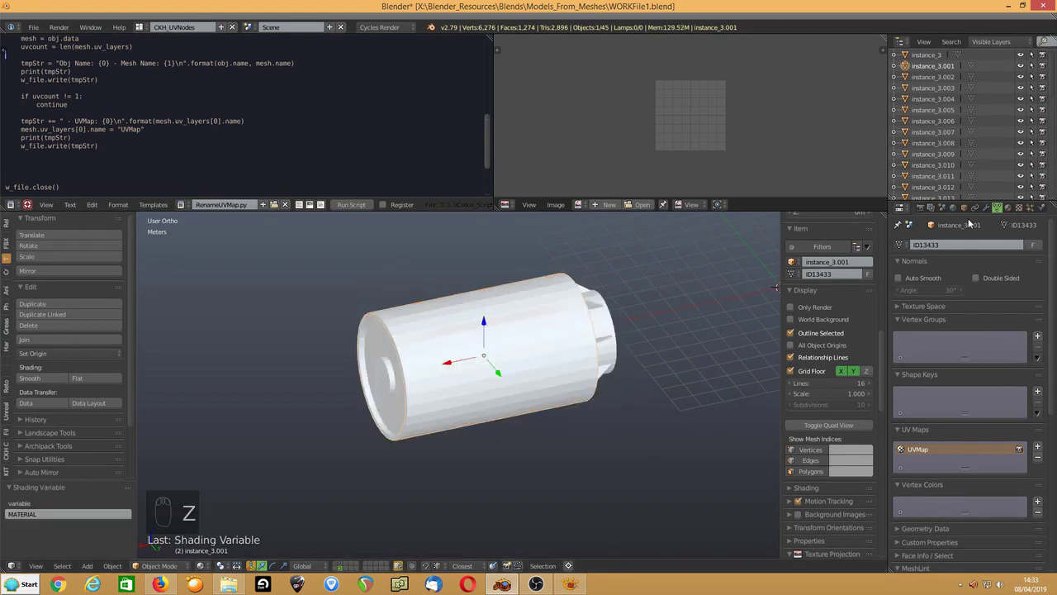
left_click(1008, 208)
left_click(557, 357)
middle_click_drag(556, 356, 454, 382)
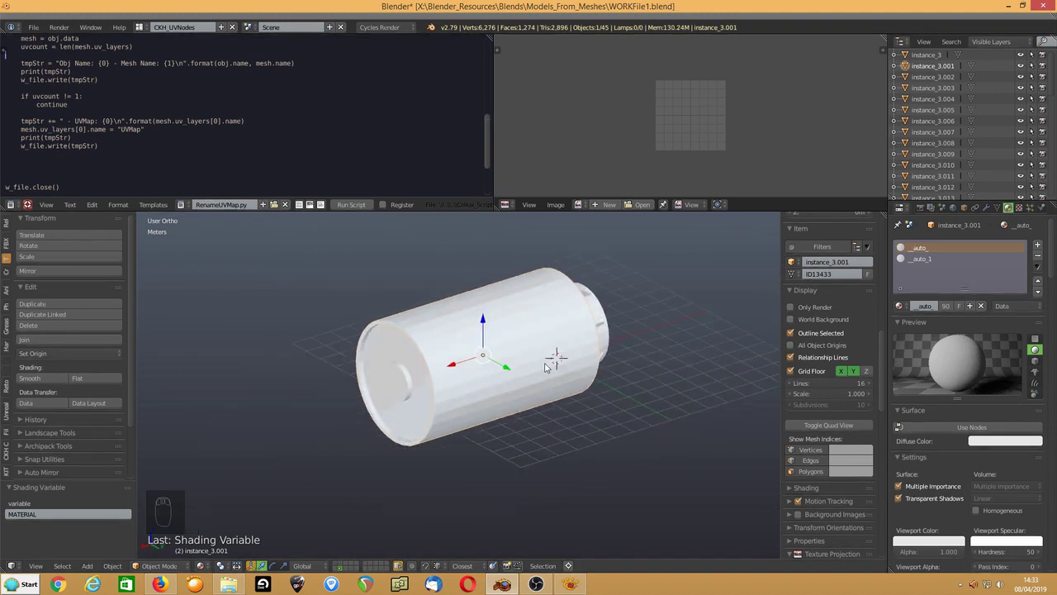
Enter Edit Mode on the casing and sync the UV selection with the mesh to show its layout in a slightly taller UV editor.
mouse_move(592, 213)
left_mouse_down()
mouse_move(593, 242)
mouse_move(592, 230)
left_mouse_up()
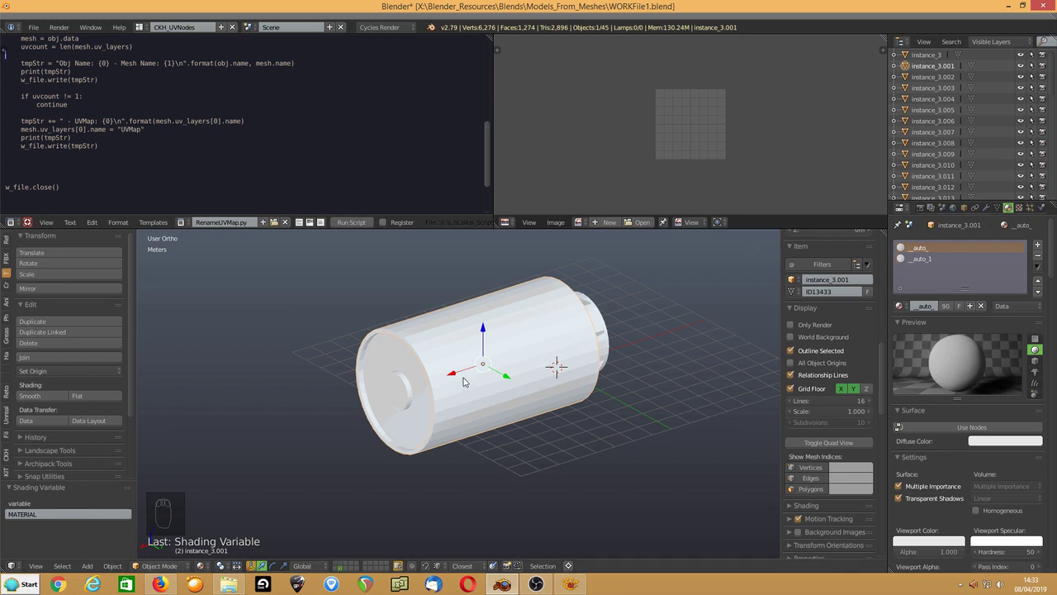
key("Tab")
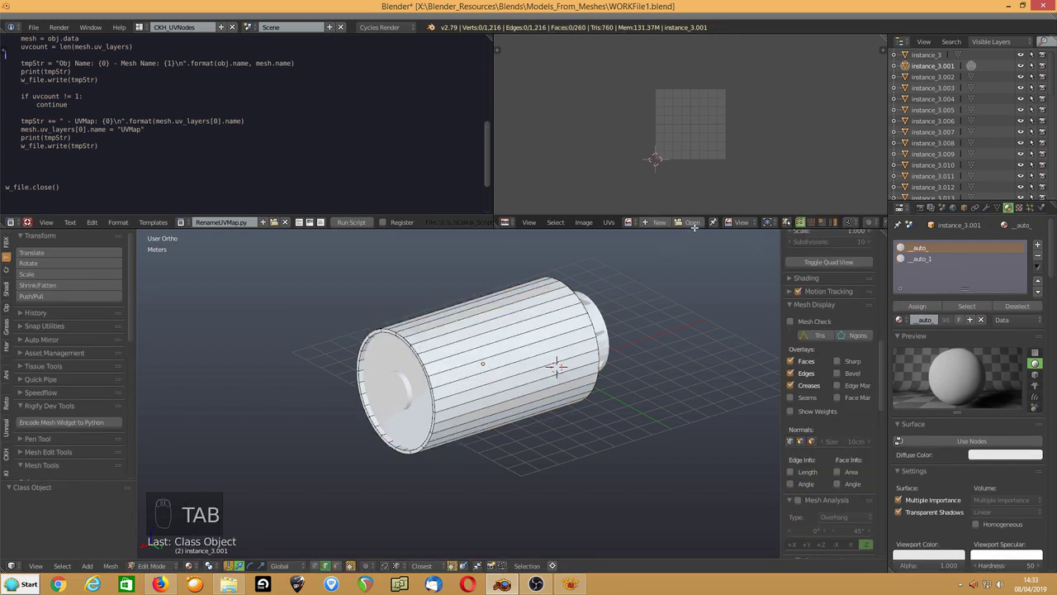
left_click(787, 224)
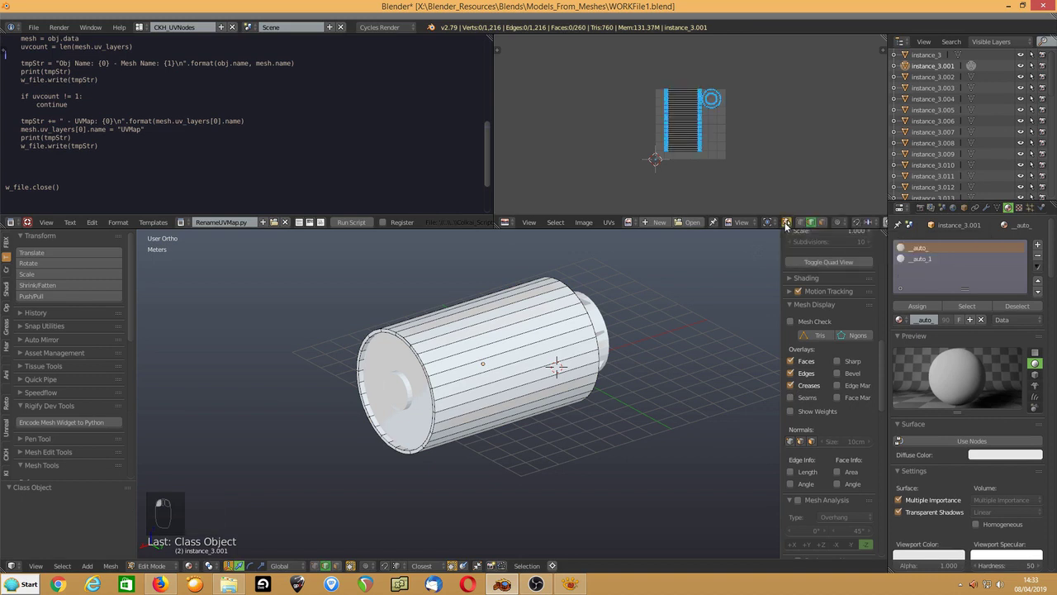
scroll(628, 297, "up", 2)
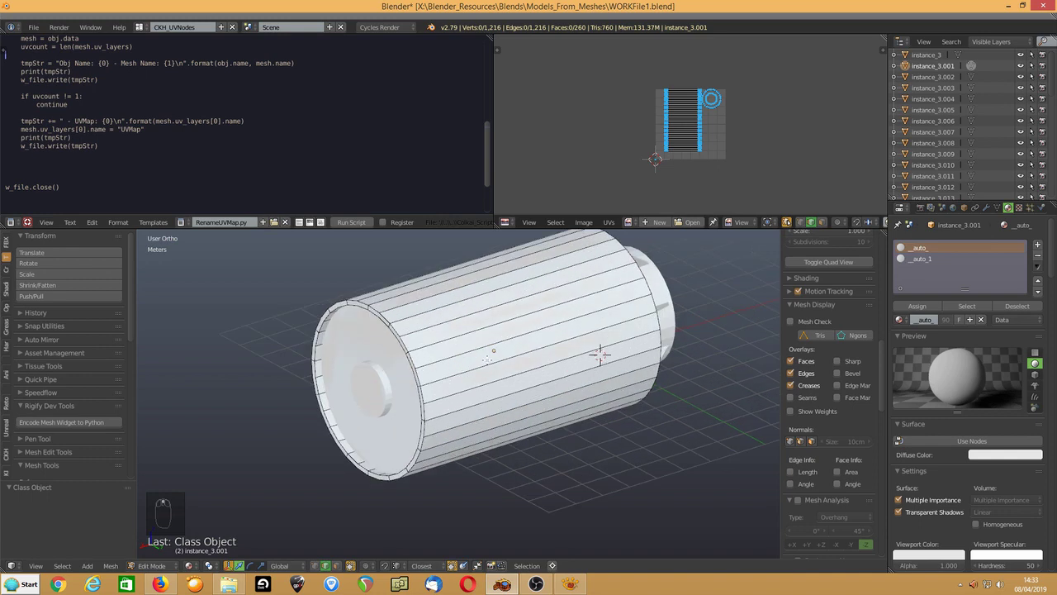
scroll(678, 147, "up", 4)
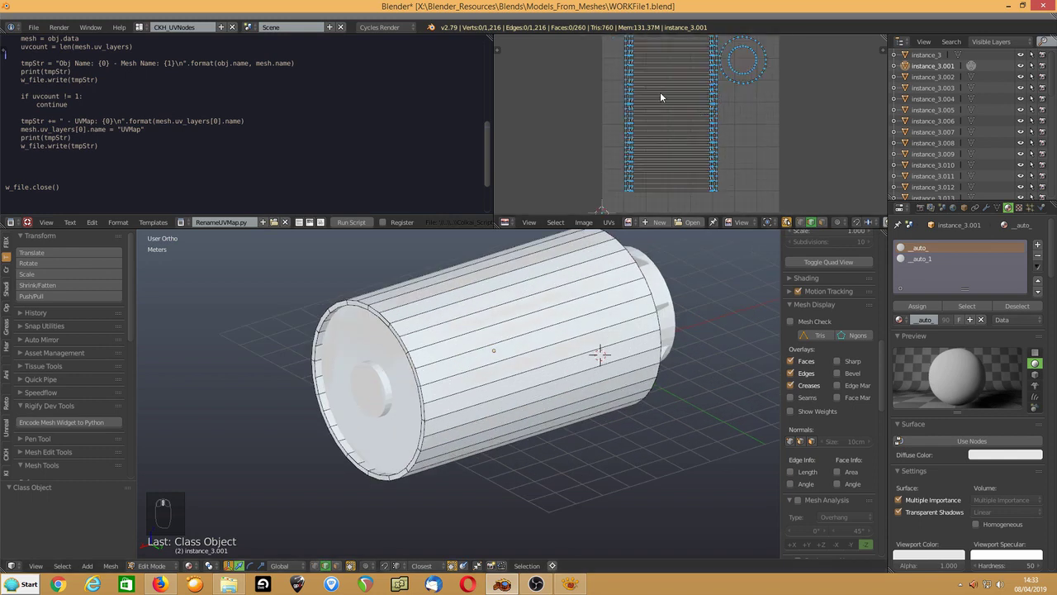
scroll(659, 100, "down", 2)
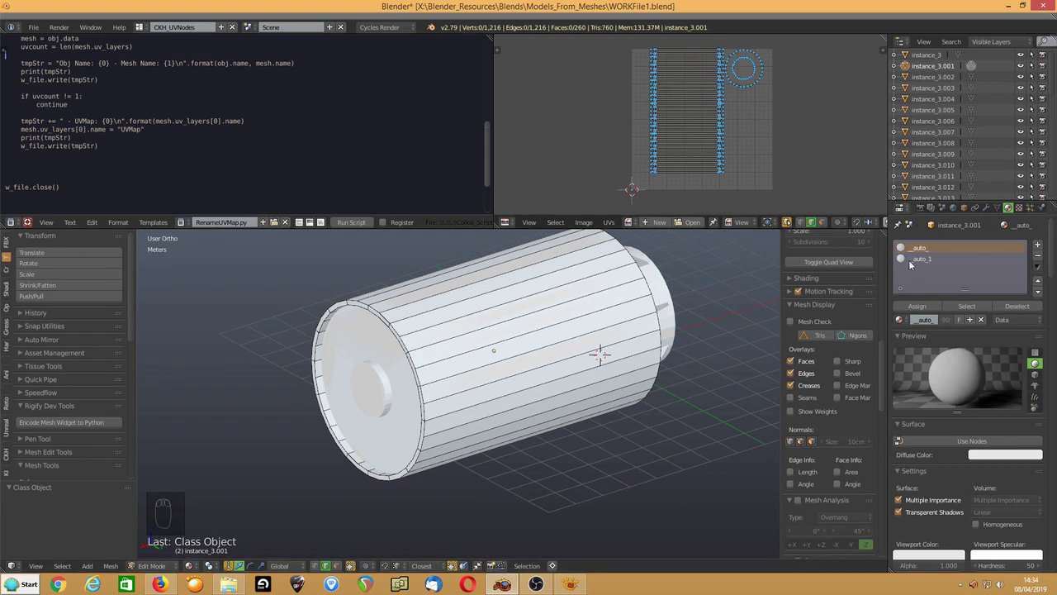
Hide the casing faces assigned to the __auto_ material, and select the remaining faces assigned to __auto_1.
left_click(961, 305)
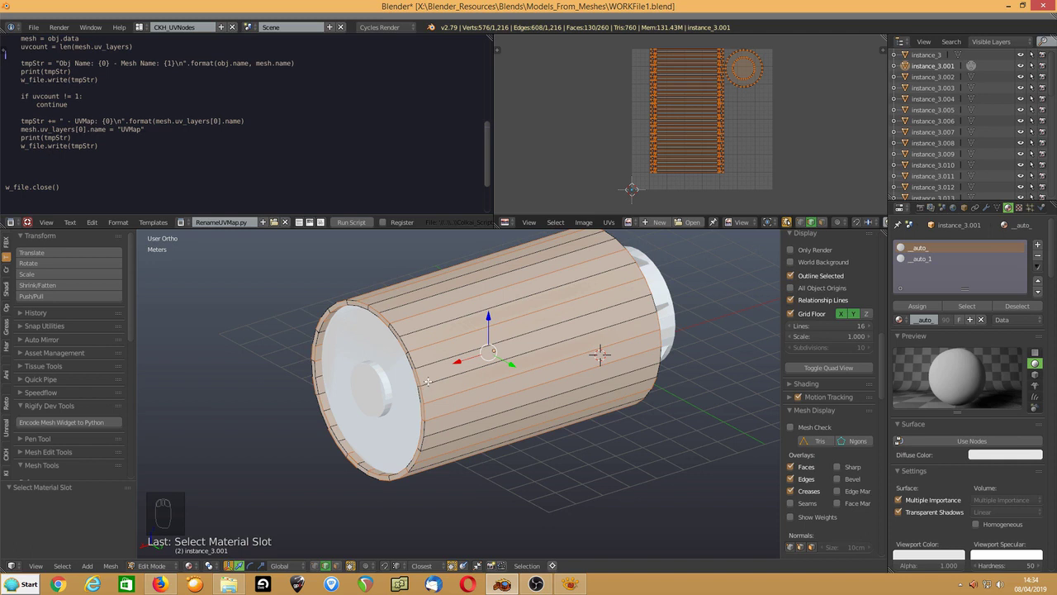
key("h")
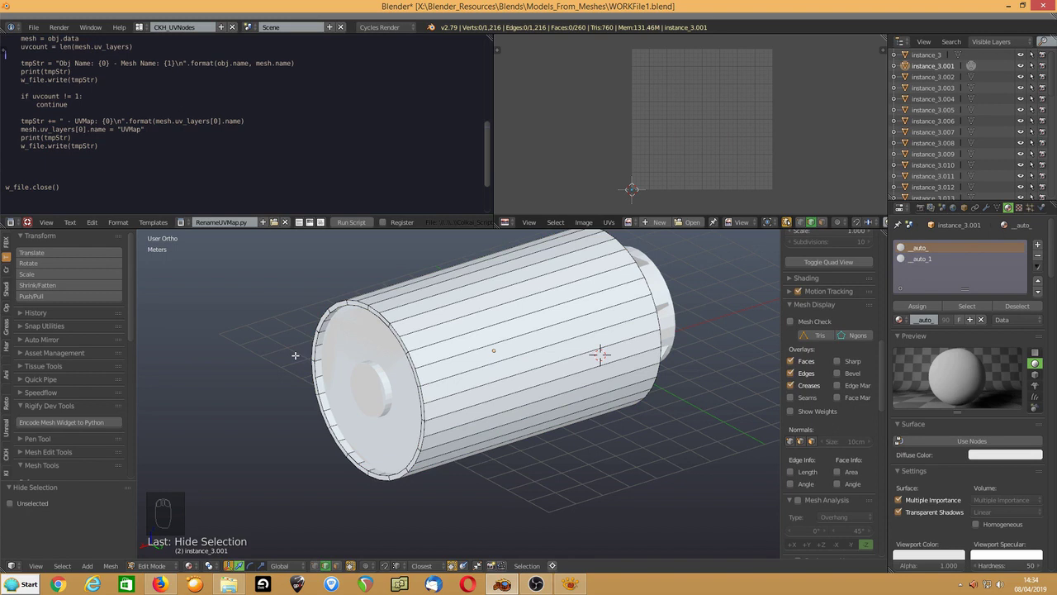
left_click(921, 259)
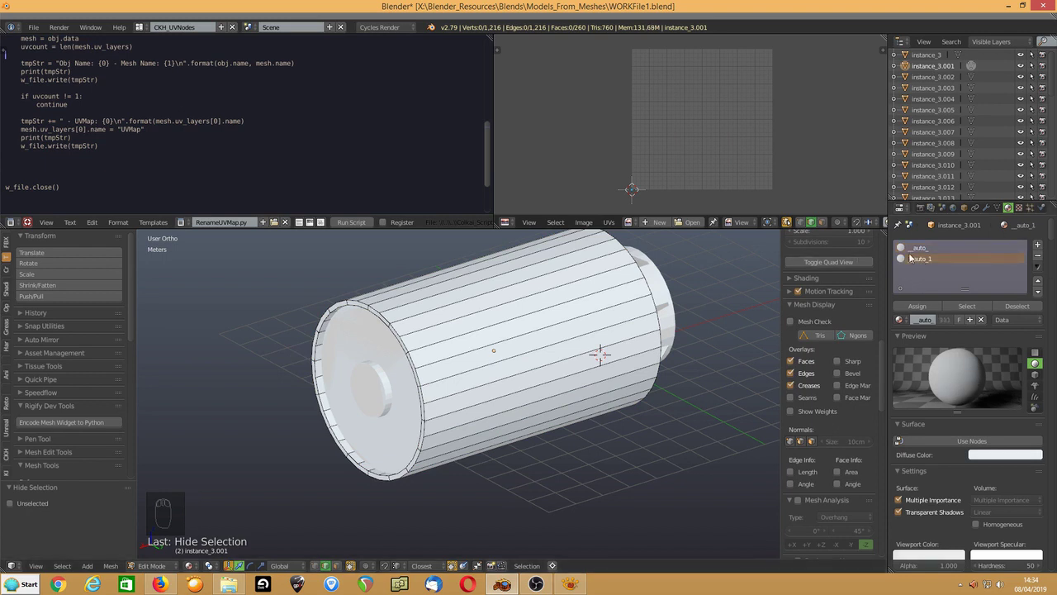
left_click(968, 307)
scroll(850, 256, "up", 2)
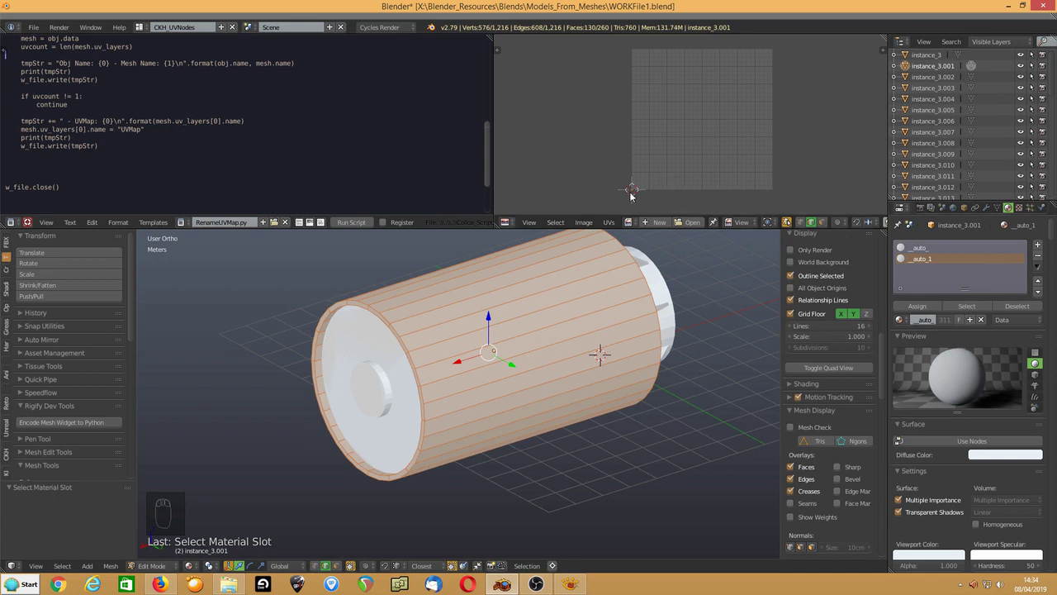
left_click(1017, 306)
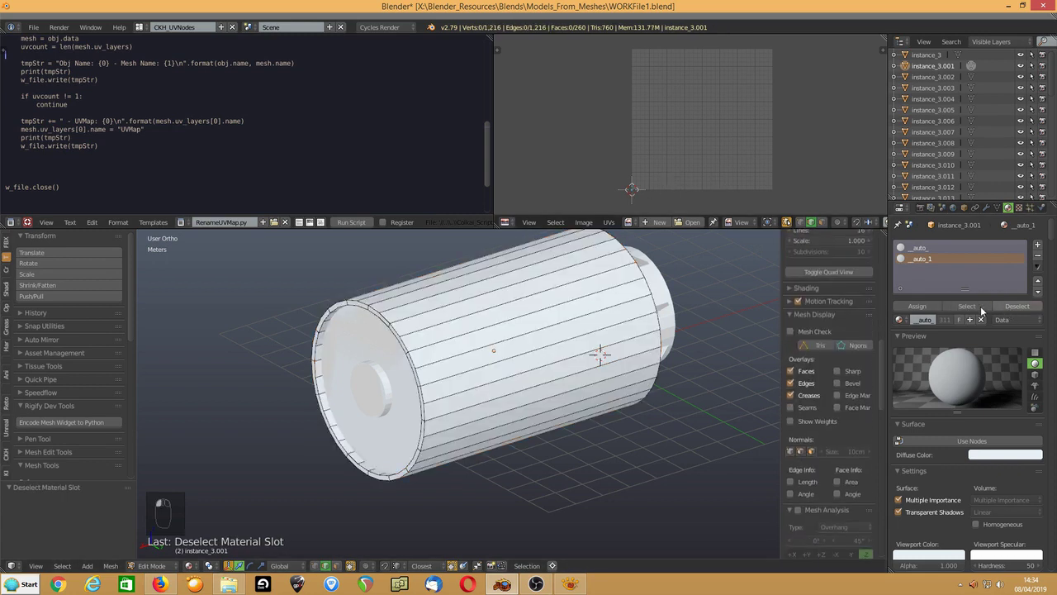
left_click(970, 308)
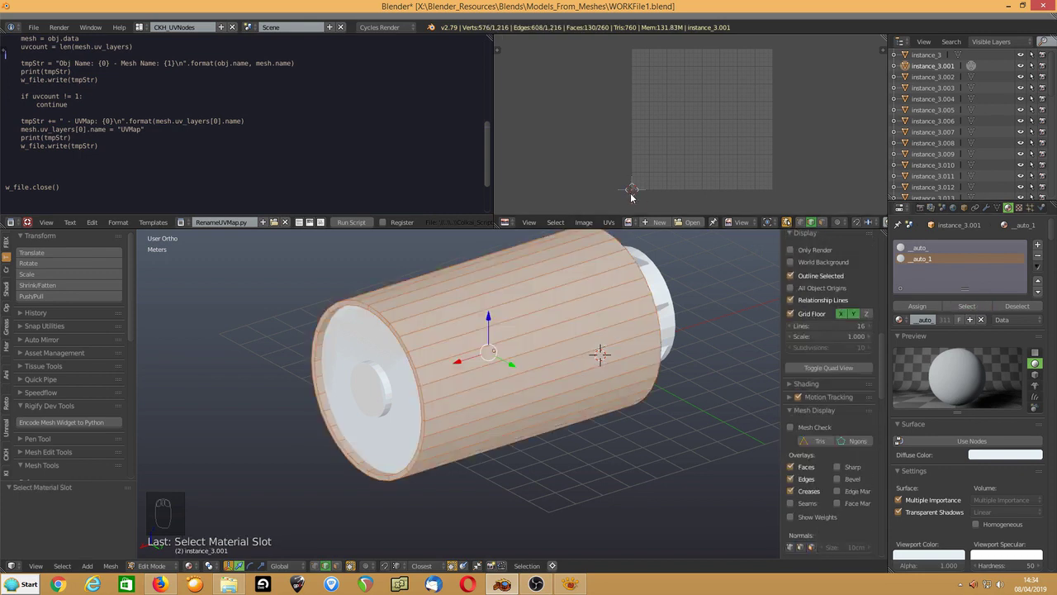
Rename the __auto_1 material as DODGY.
double_click(922, 320)
type("DODGY")
key("Return")
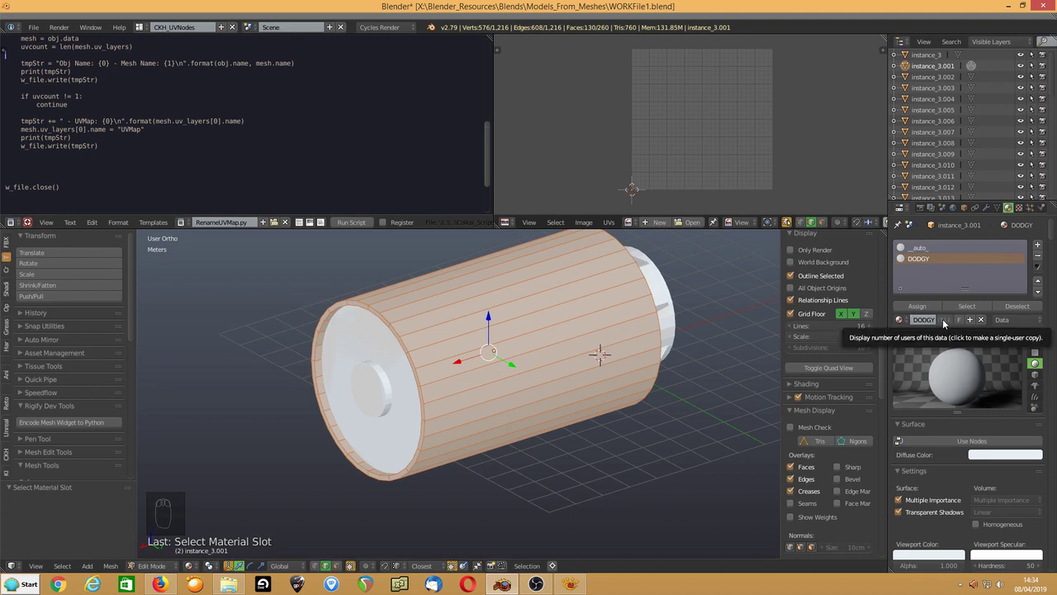
Delete the vertices of the selected DODGY faces and reveal the hidden casing faces.
key("Delete")
left_click(472, 356)
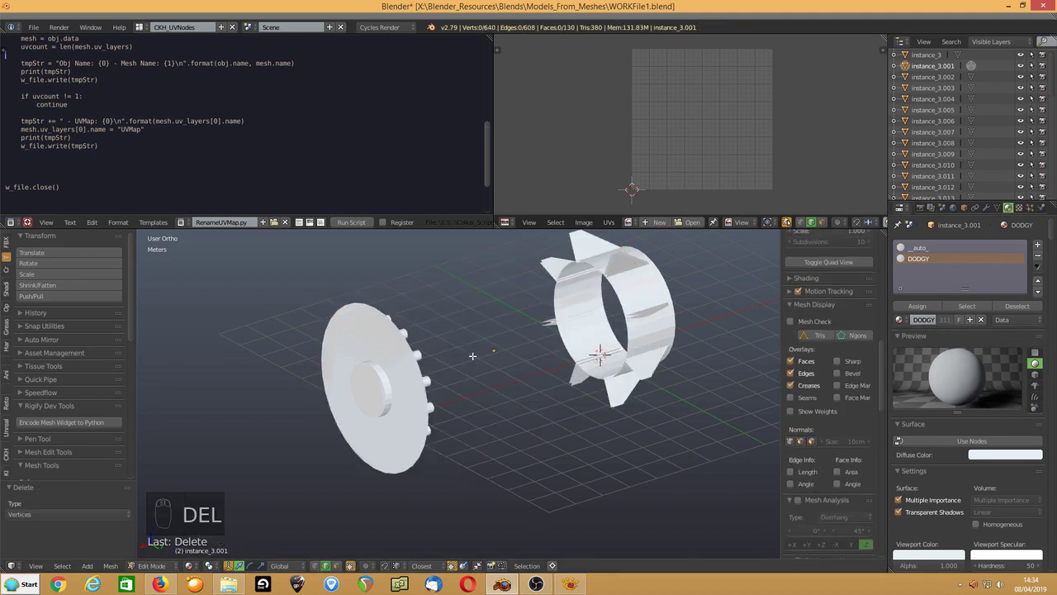
key("alt+h")
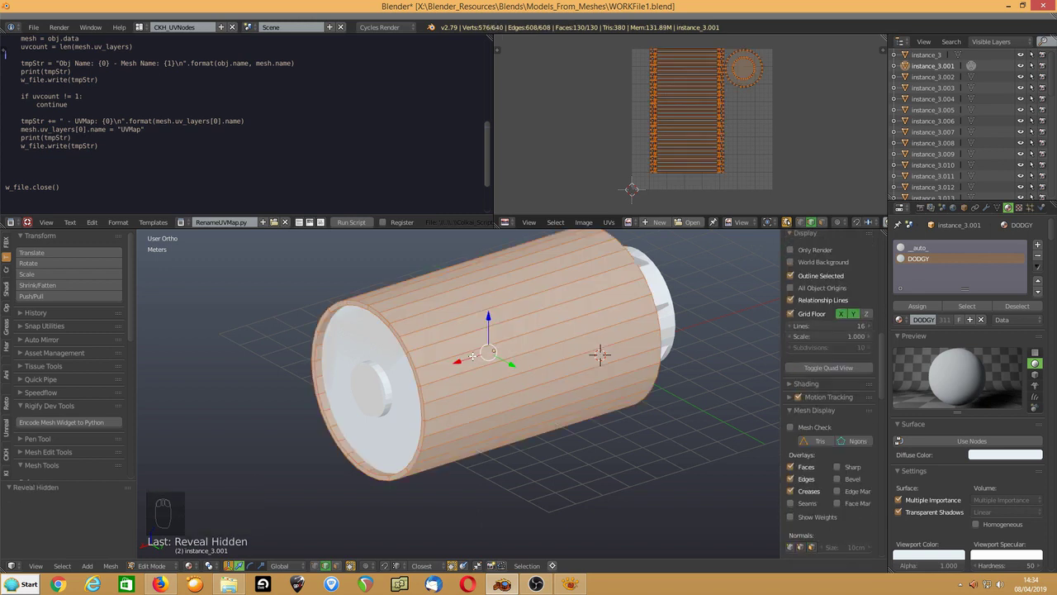
Run Remove Doubles on the selected casing geometry and check it in solid and wireframe shading.
key("w")
left_click(600, 354)
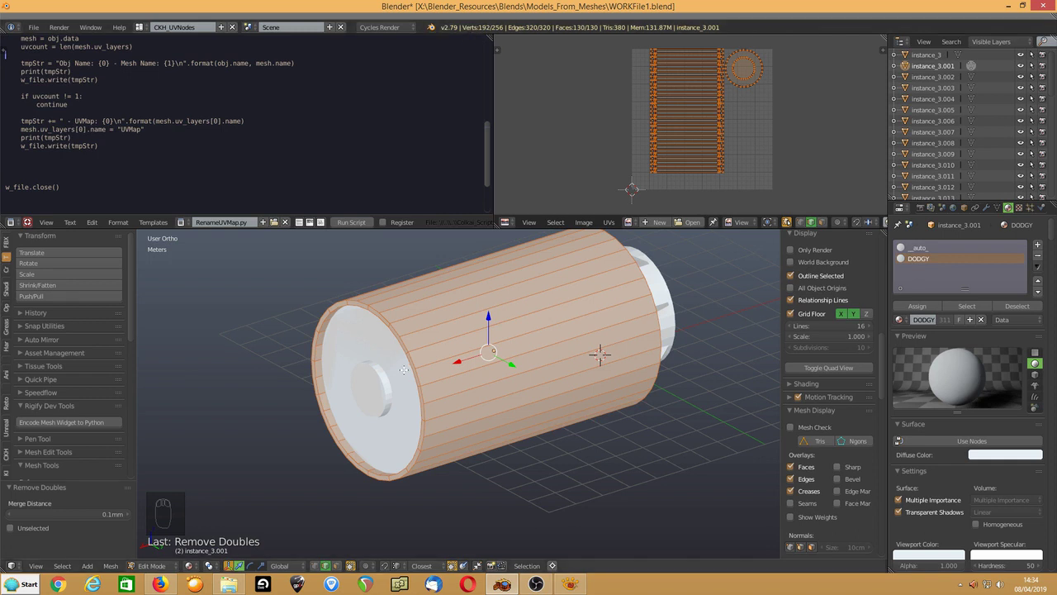
key("z")
key("8")
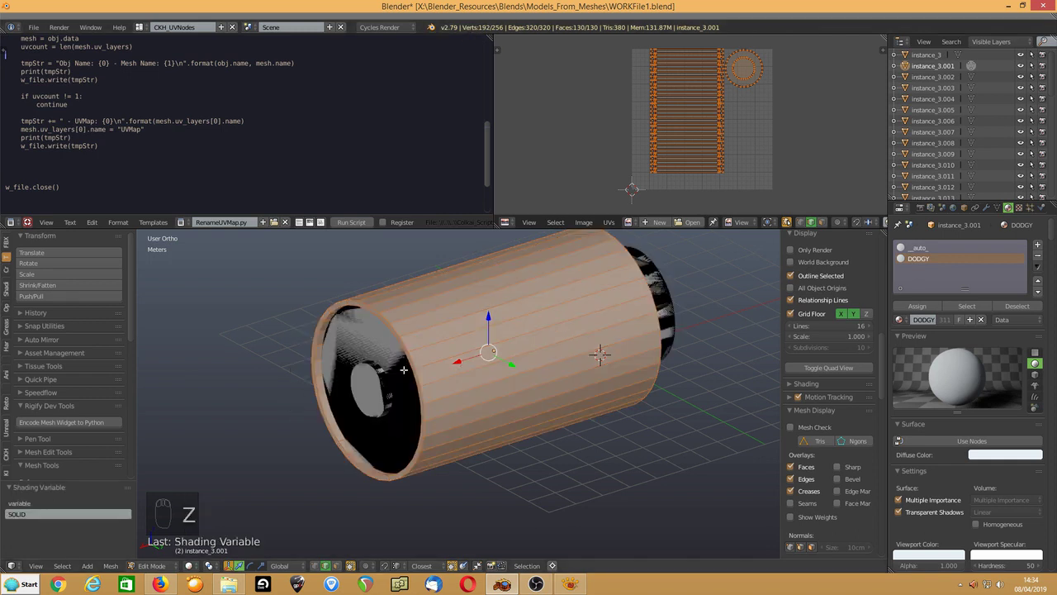
key("z")
key("6")
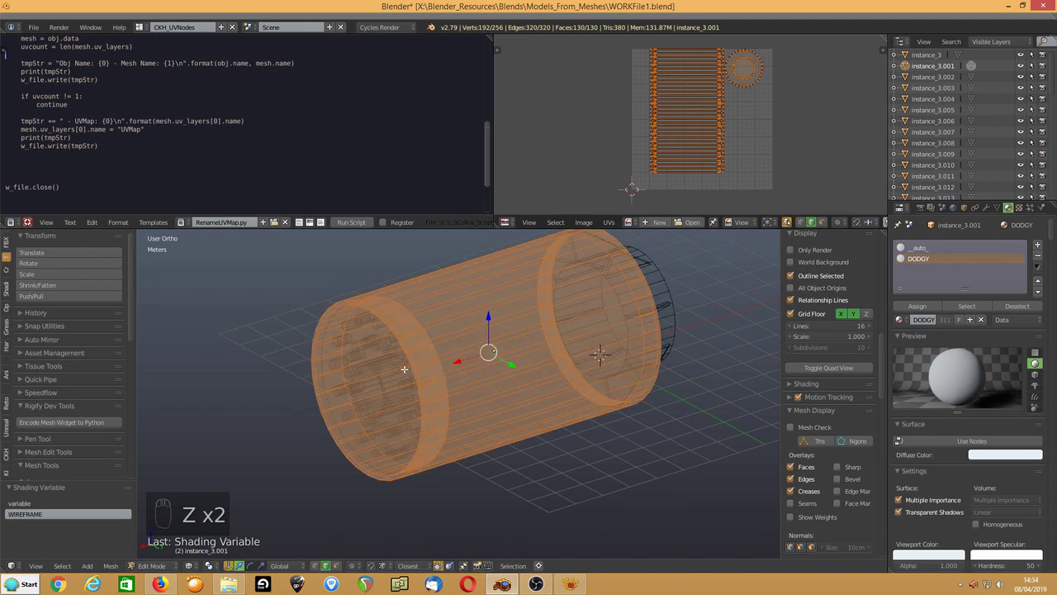
Isolate the casing in local view and display it in material shading.
key("KP_Divide")
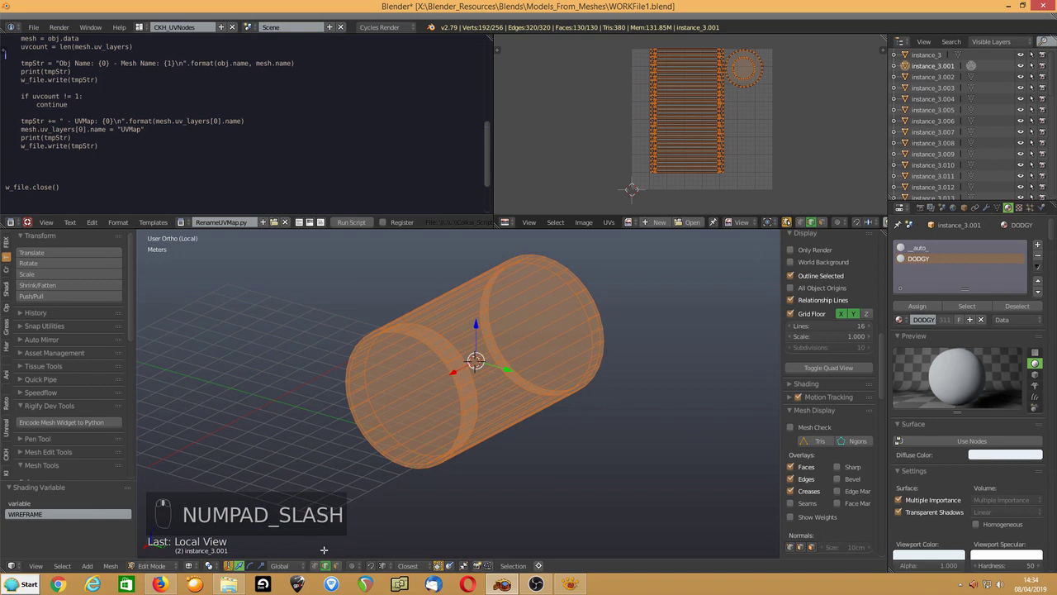
middle_click_drag(352, 455, 490, 428)
key("z")
left_click(487, 428)
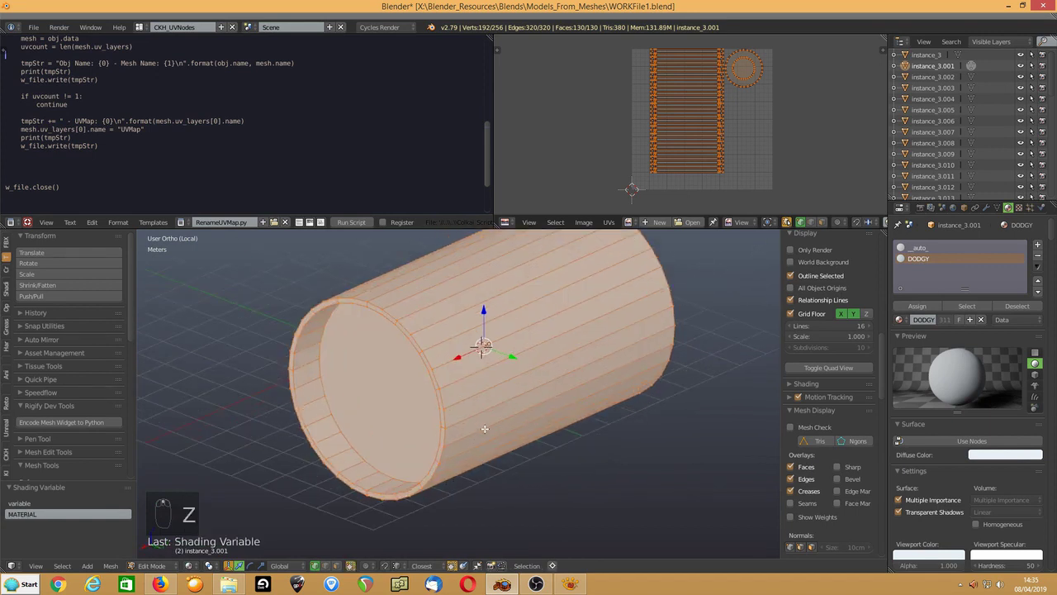
Open the BatchClean.py script in the text editor and examine its mesh cleanup and auto-smooth commands.
left_click(180, 222)
left_click(191, 238)
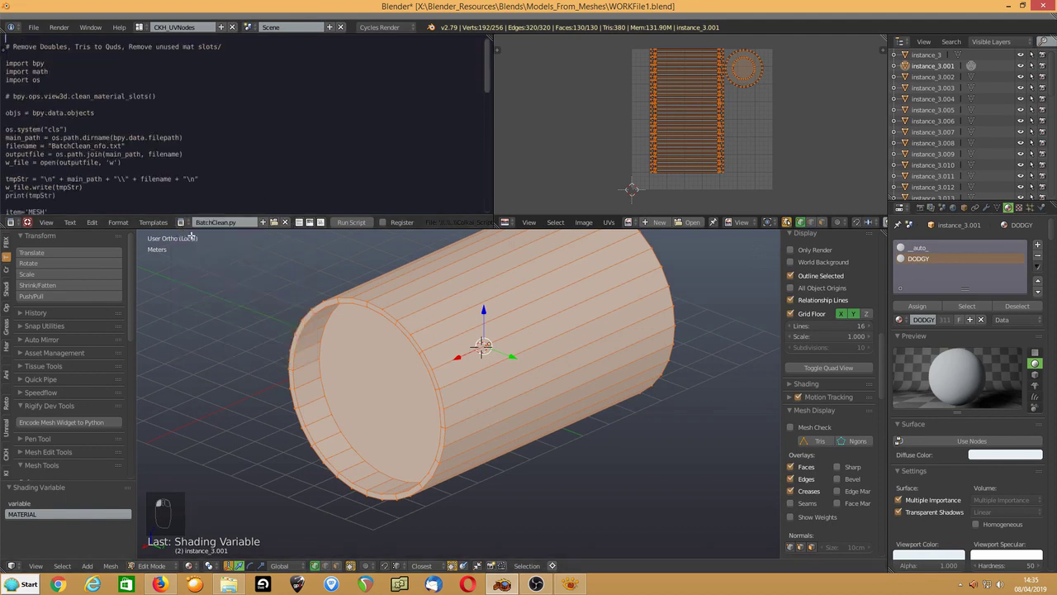
scroll(332, 117, "down", 4)
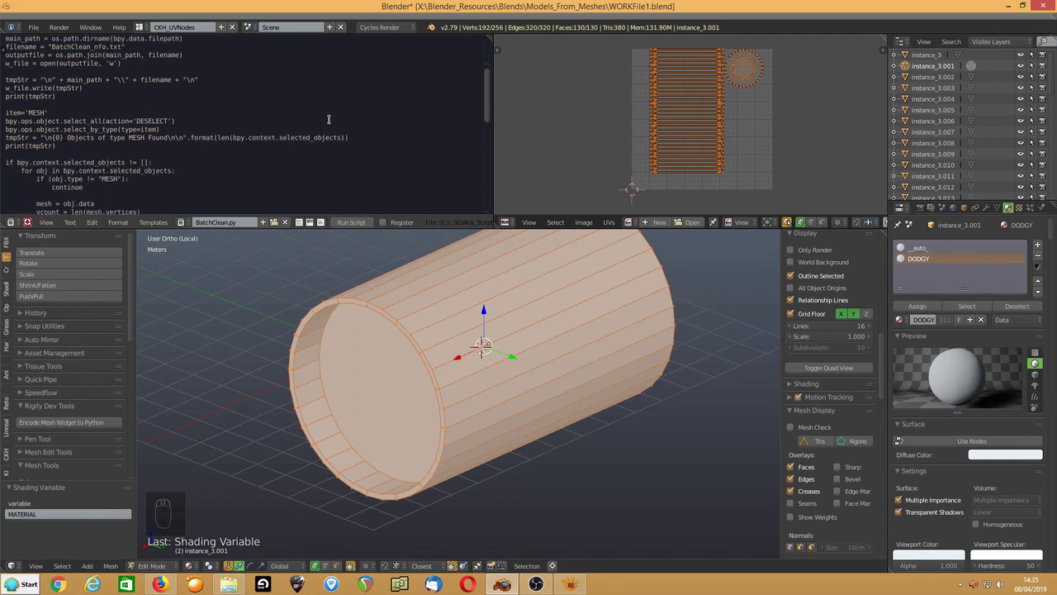
scroll(329, 120, "down", 2)
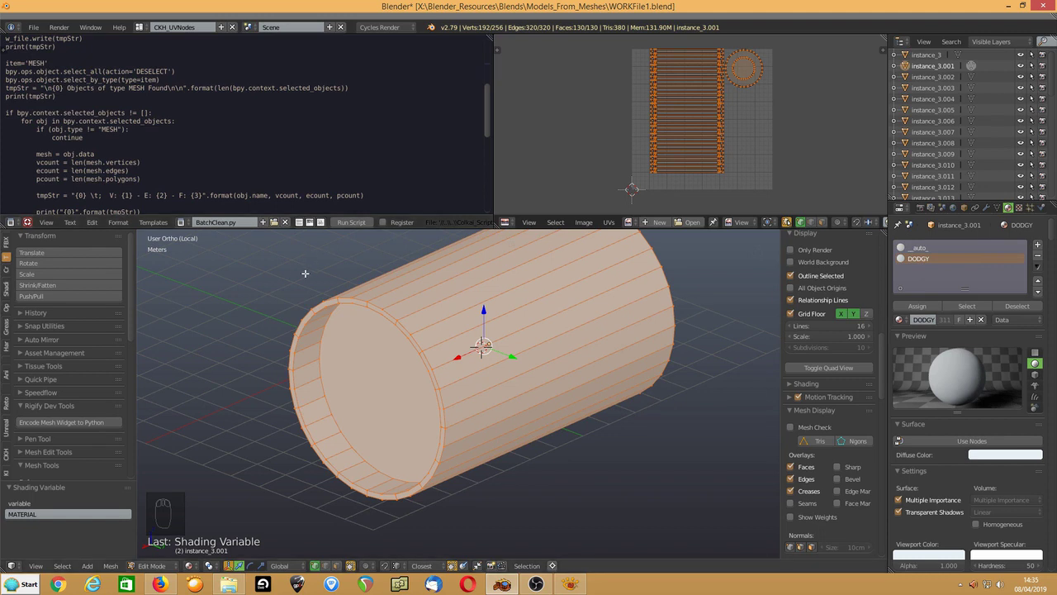
scroll(247, 147, "down", 4)
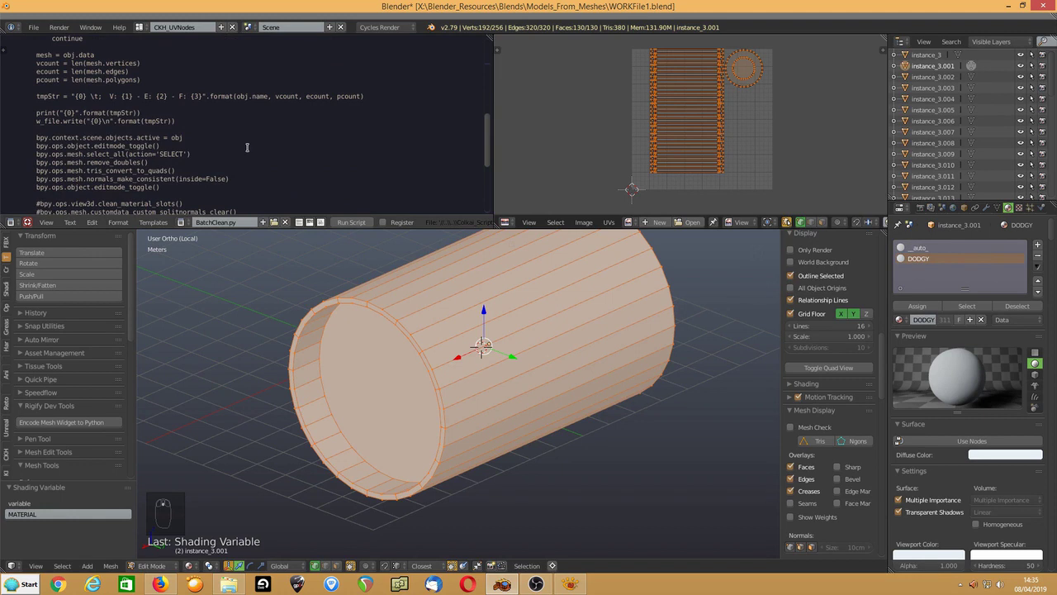
left_click(99, 171)
scroll(299, 157, "down", 2)
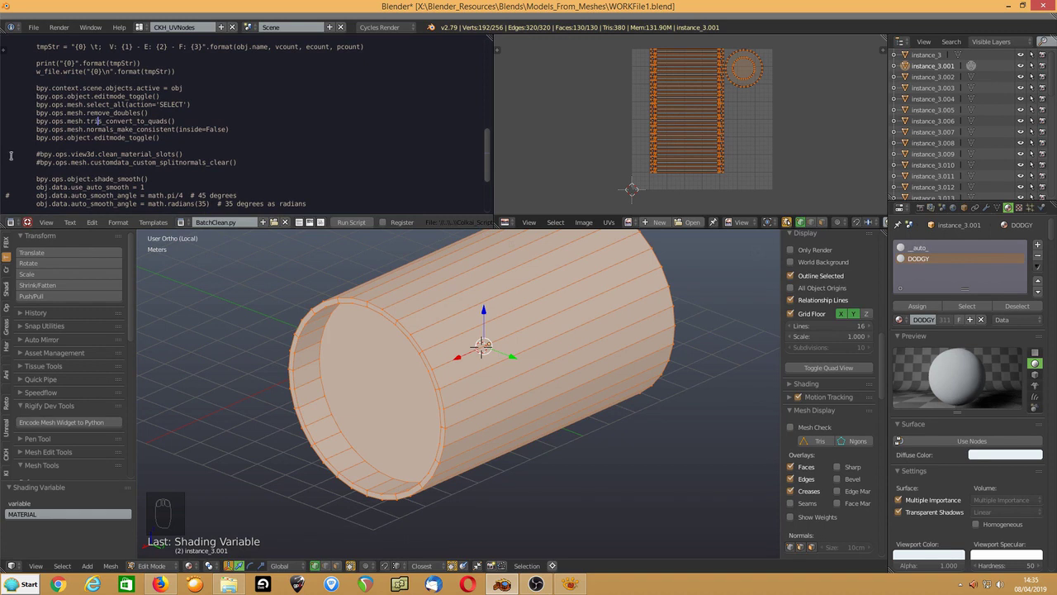
left_click(117, 162)
scroll(44, 138, "down", 2)
left_click(98, 137)
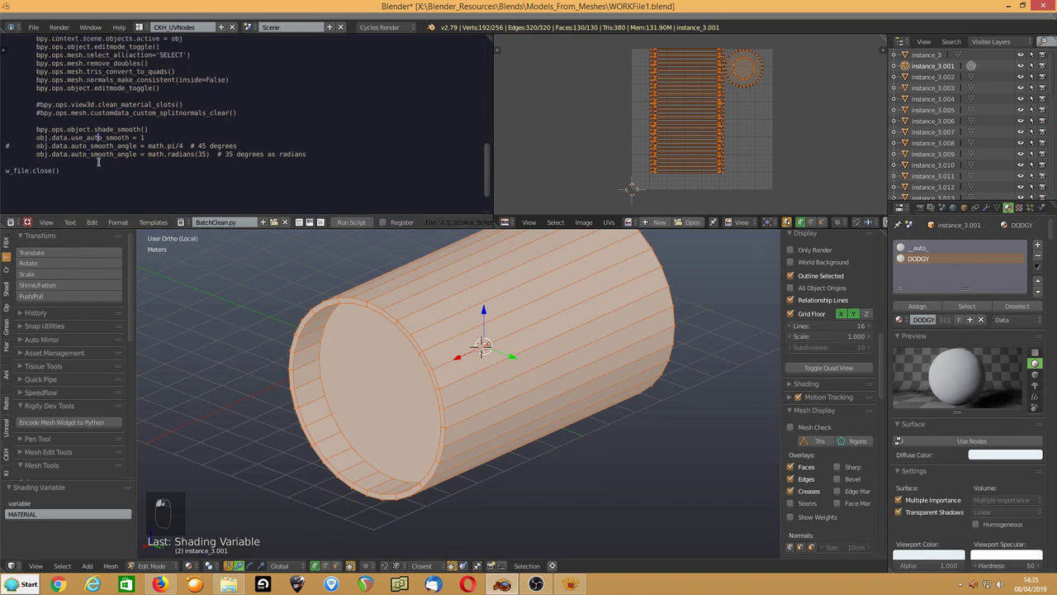
left_click(164, 154)
scroll(100, 160, "up", 4)
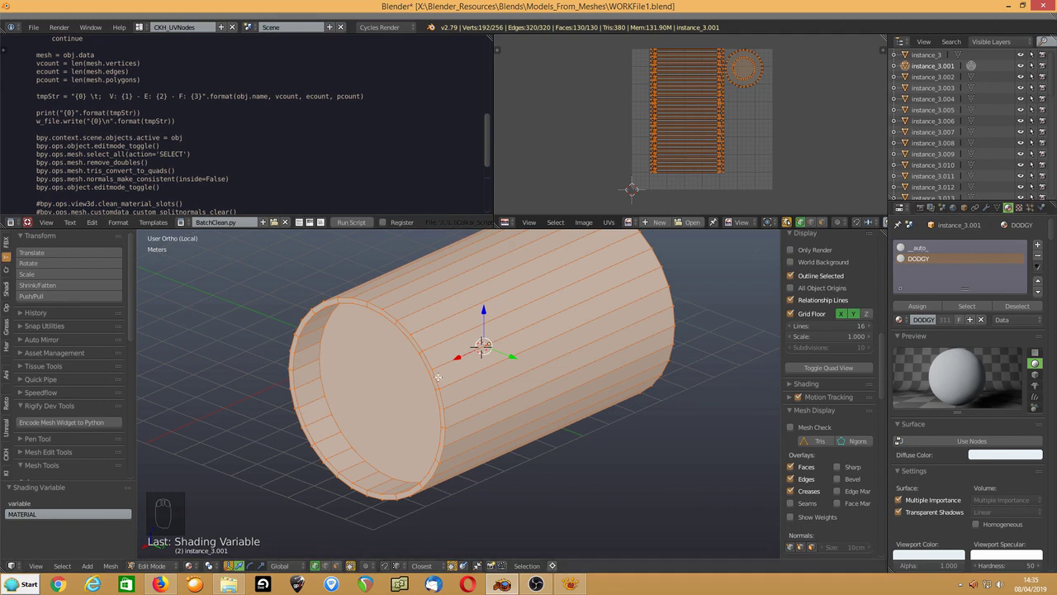
In face select mode, select one face on the casing's front rim and extend the selection to similar co-planar faces.
middle_click_drag(417, 351, 426, 366, "shift")
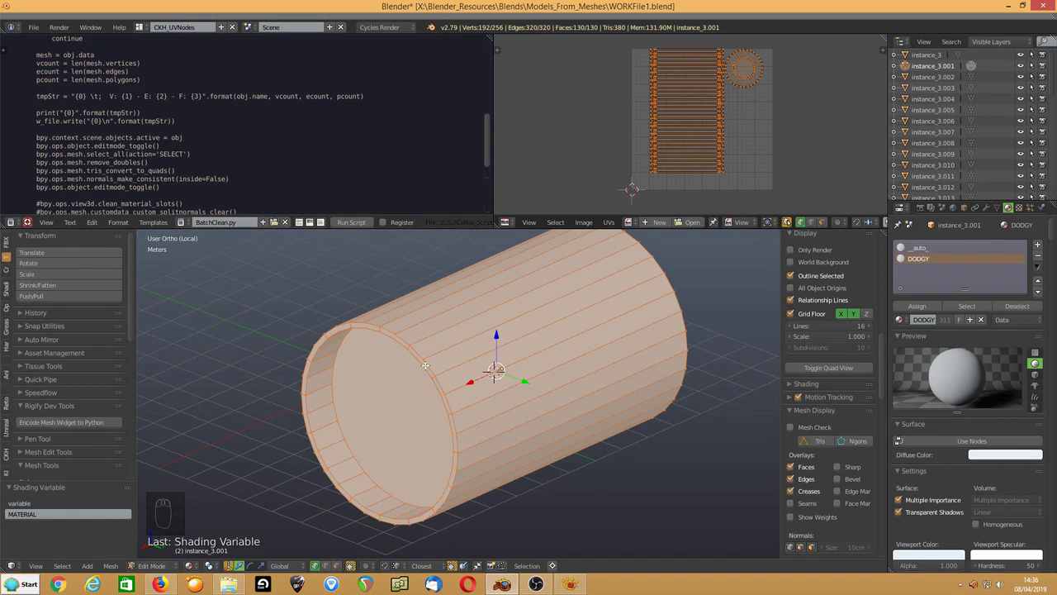
left_click(336, 565)
right_click(402, 337)
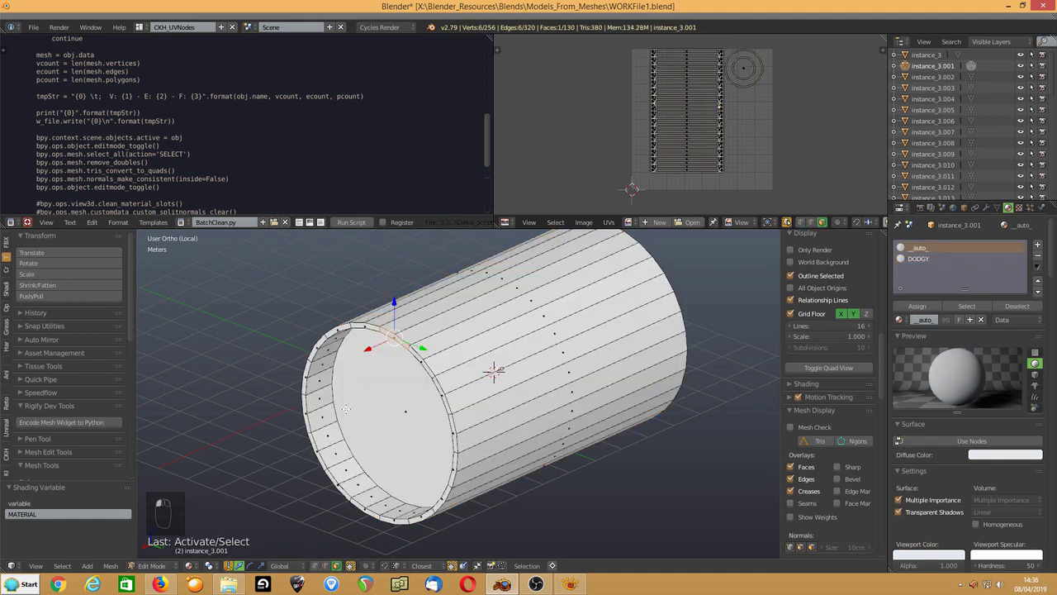
key("KP_Decimal")
scroll(347, 407, "down", 5)
middle_click_drag(347, 408, 402, 355)
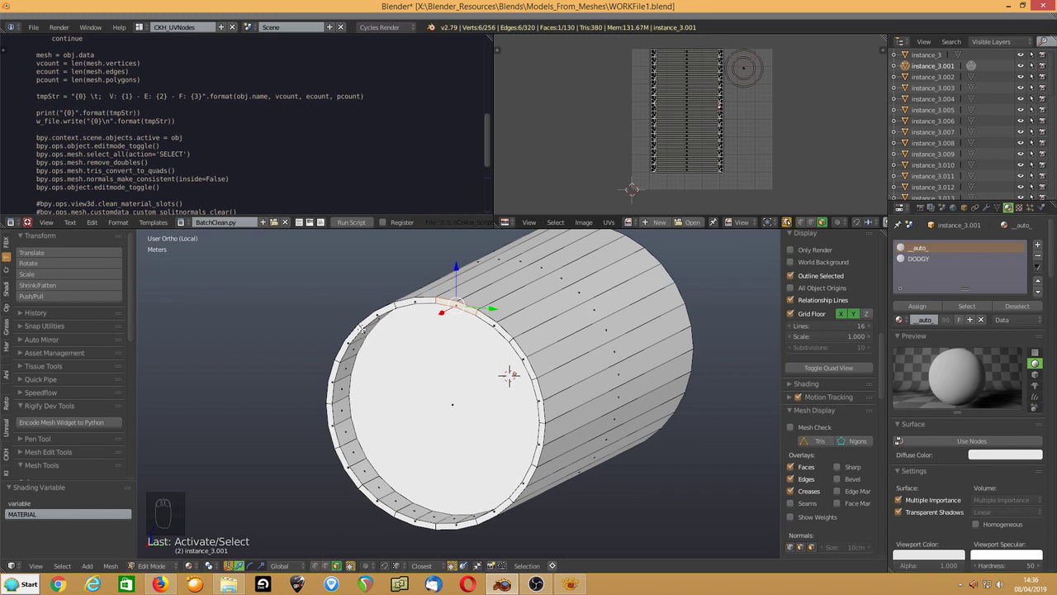
key("shift+g")
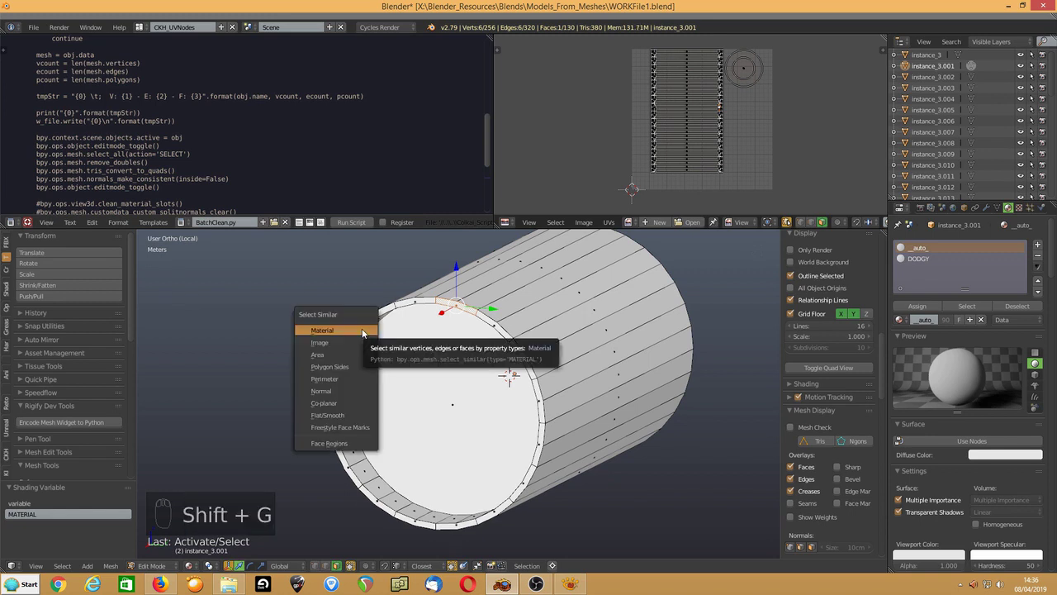
left_click(324, 403)
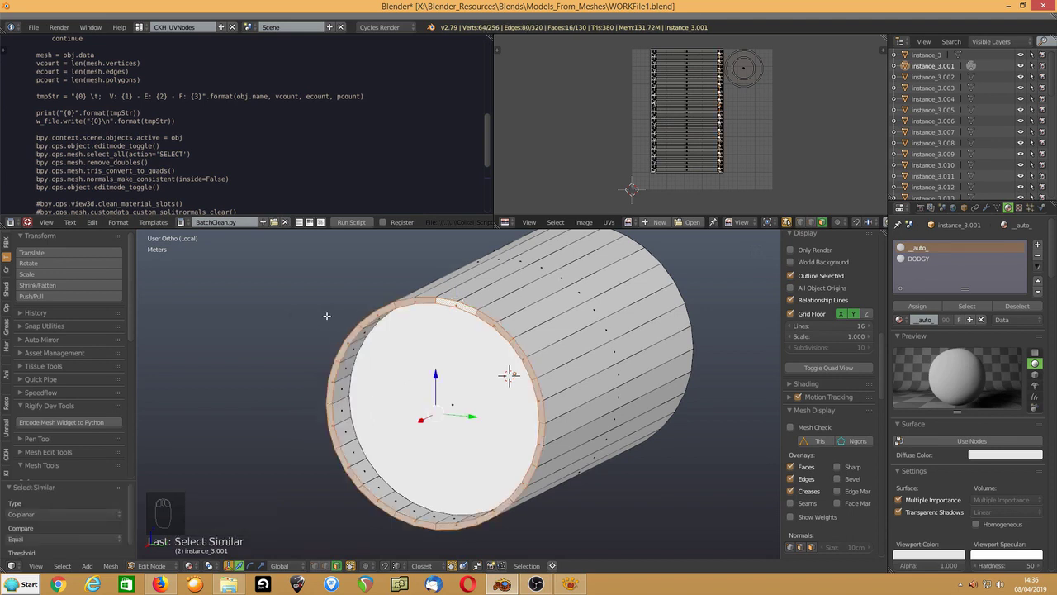
Triangulate the selected front rim faces and convert the resulting triangles to quads.
key("ctrl+t")
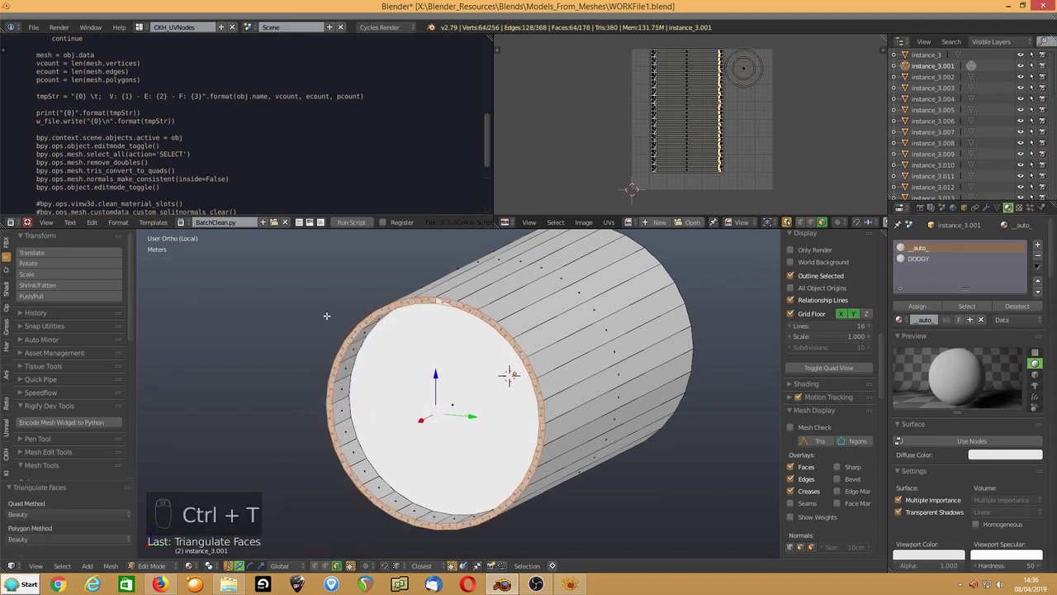
key("alt+j")
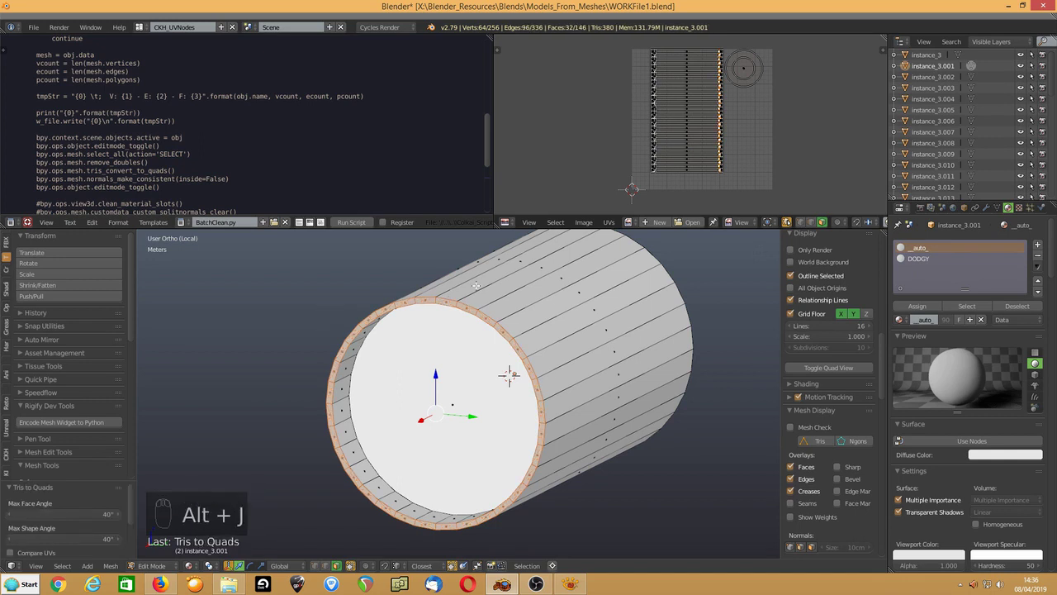
Select the casing's rear rim faces through similar co-planar selection, triangulate them and convert the triangles to quads.
middle_click_drag(634, 322, 463, 304)
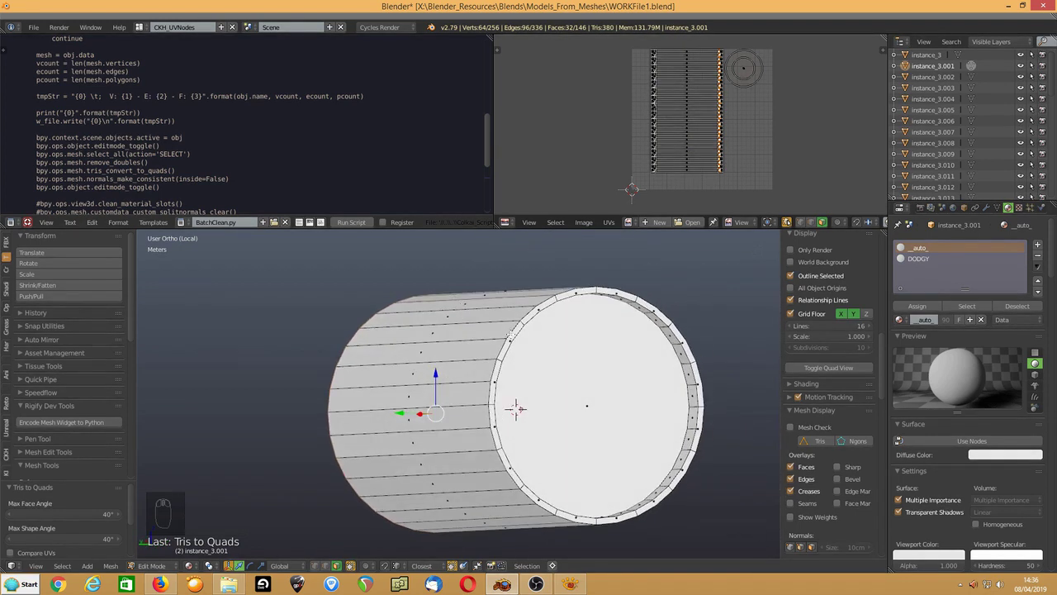
right_click(510, 335)
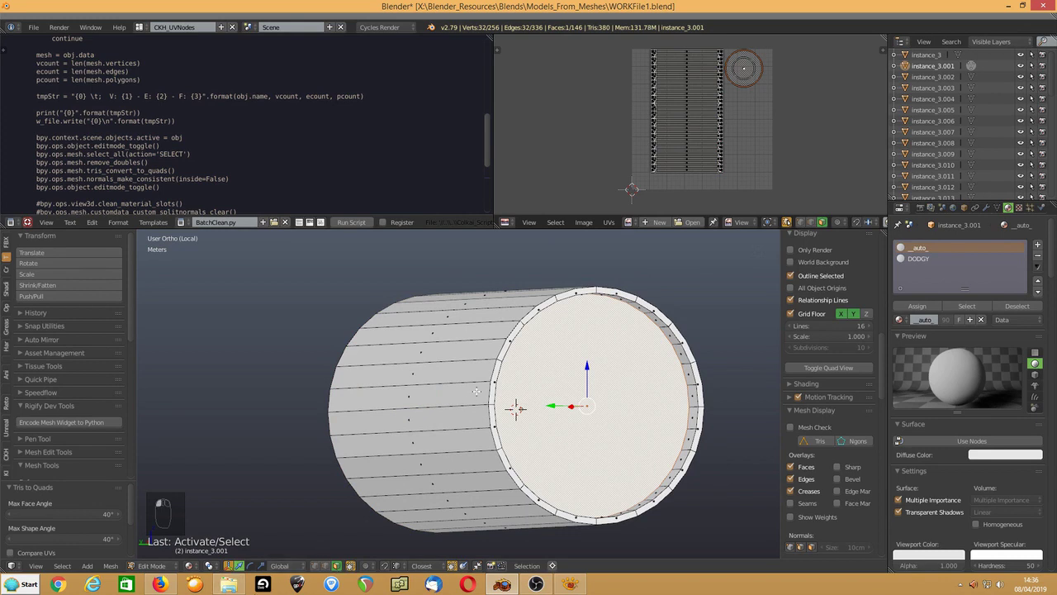
right_click(514, 334)
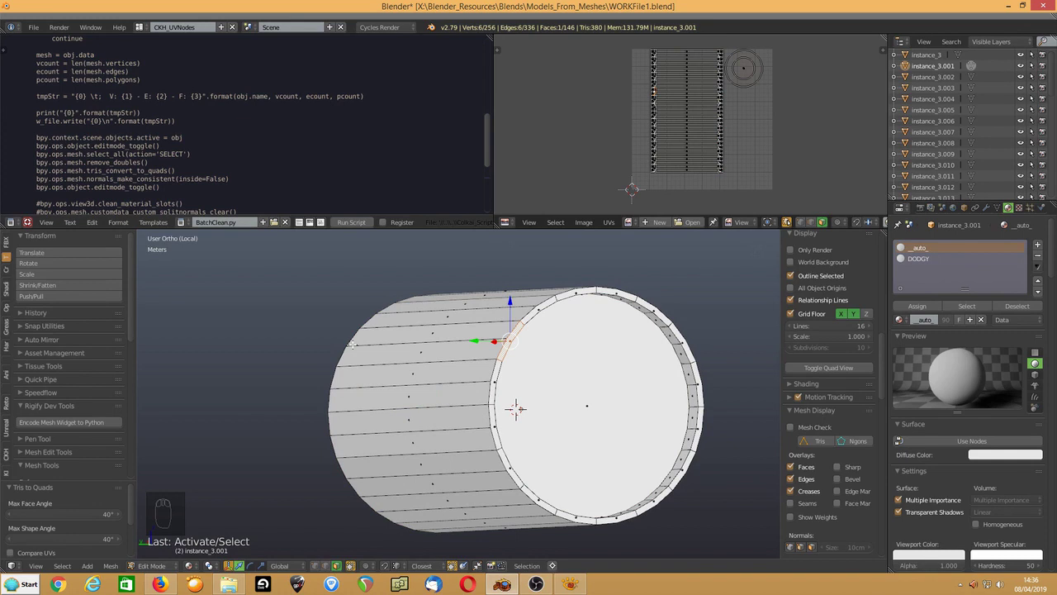
key("shift+g")
left_click(351, 344)
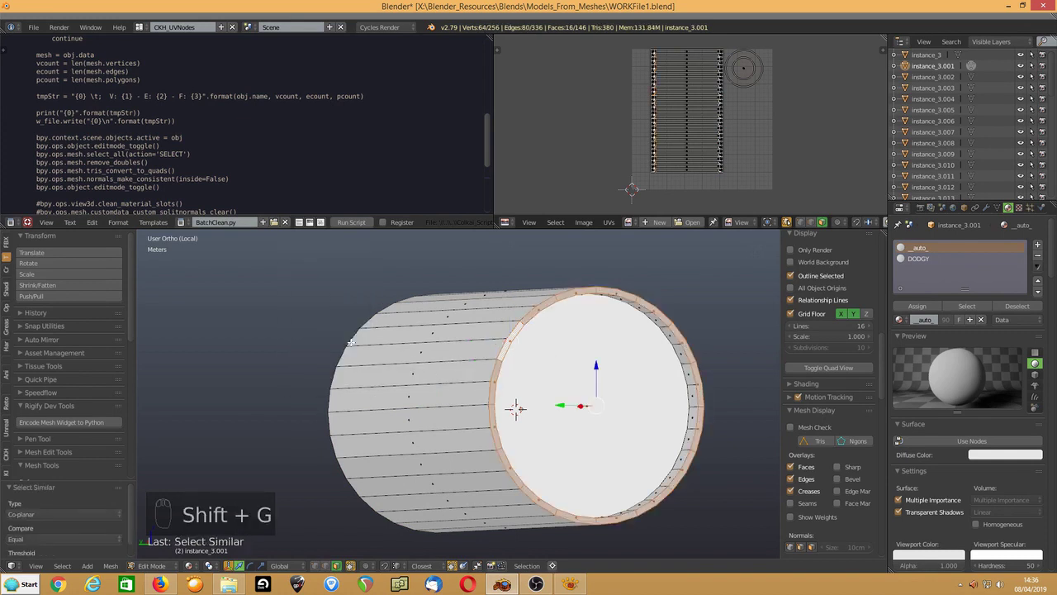
middle_click_drag(395, 359, 551, 387)
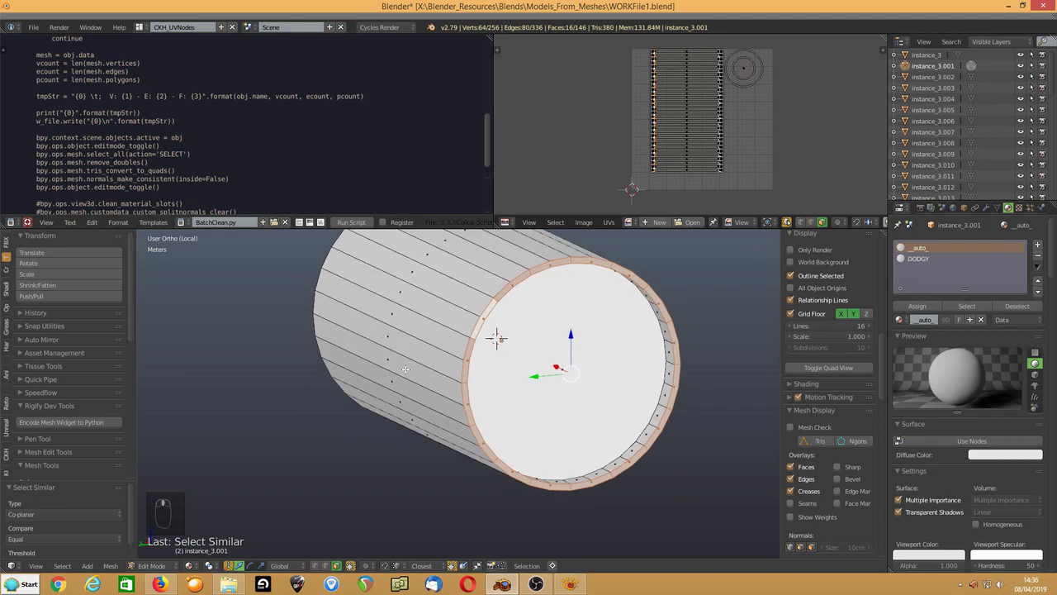
key("ctrl+t")
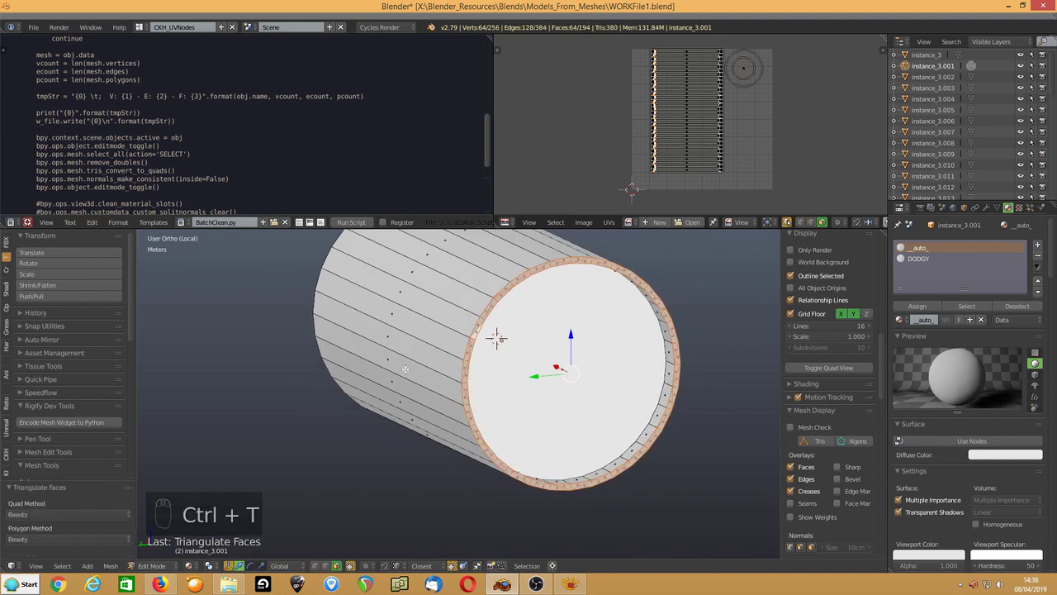
key("alt+j")
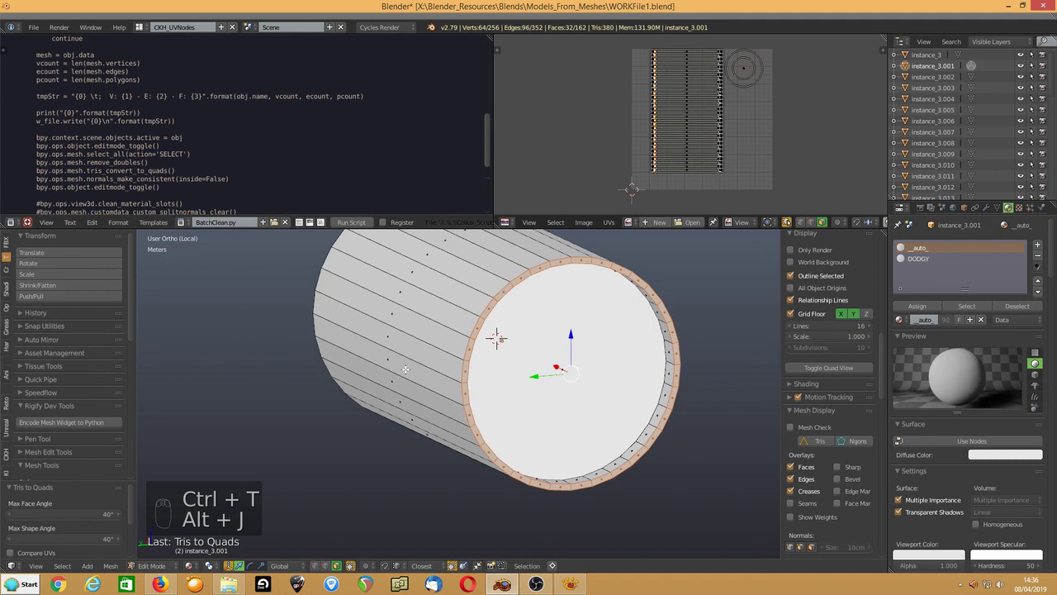
middle_click_drag(516, 424, 503, 394)
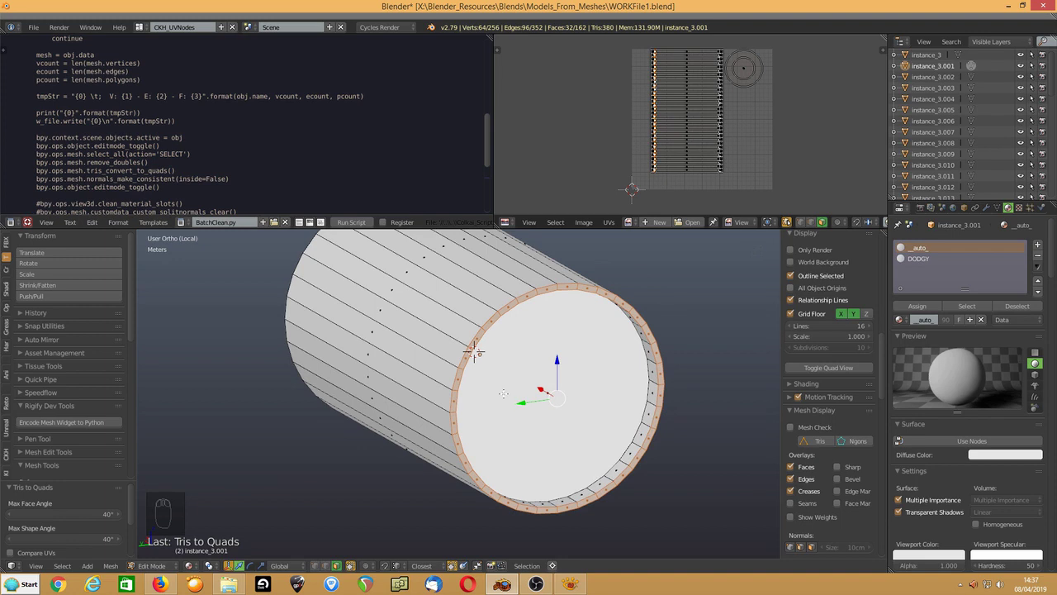
Select the whole casing mesh and mark seams from its UV islands in the UV editor.
key("a")
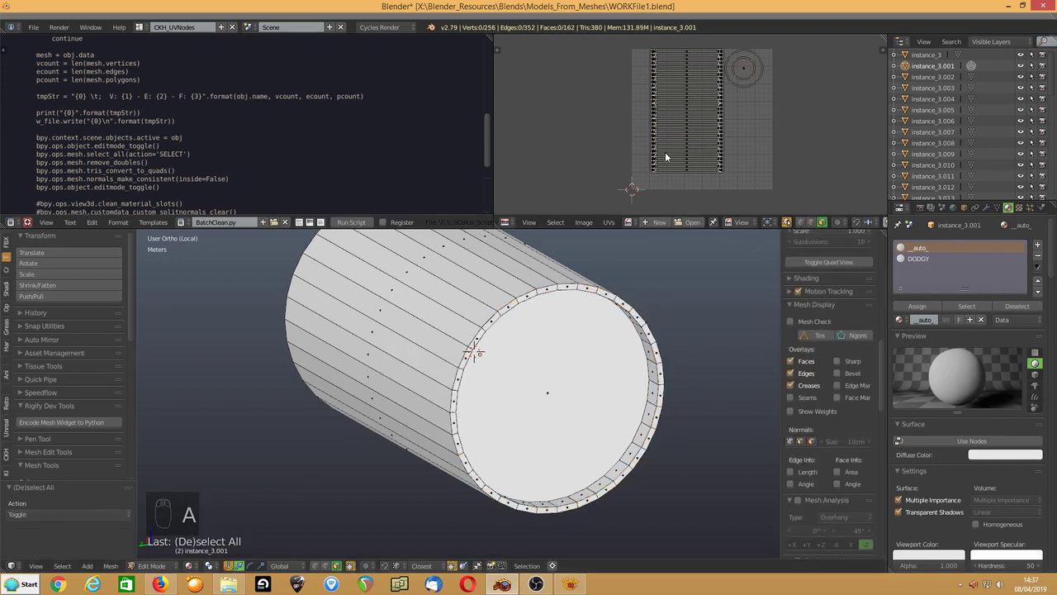
key("t")
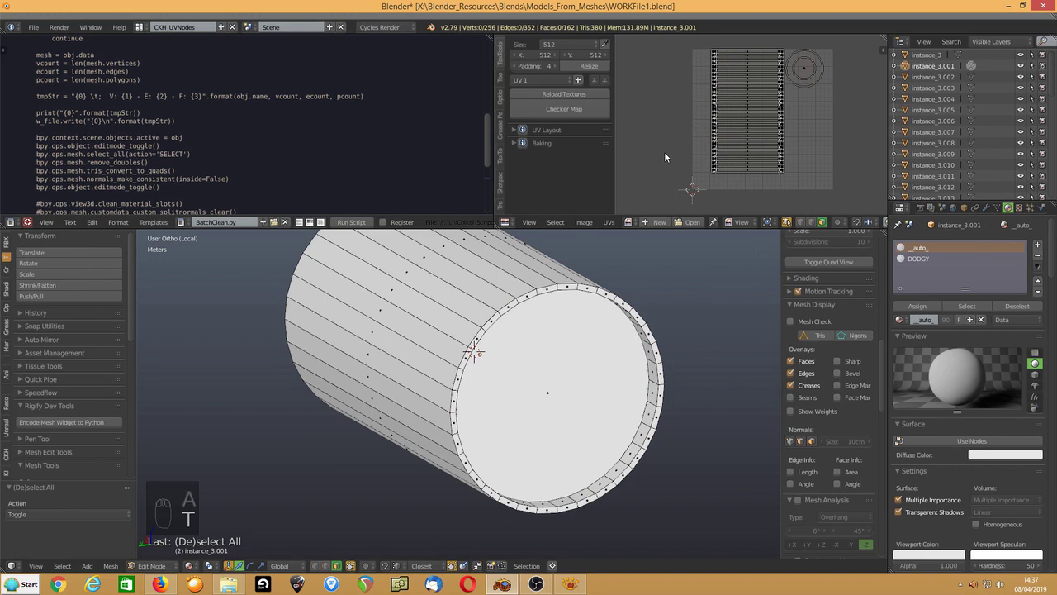
key("a")
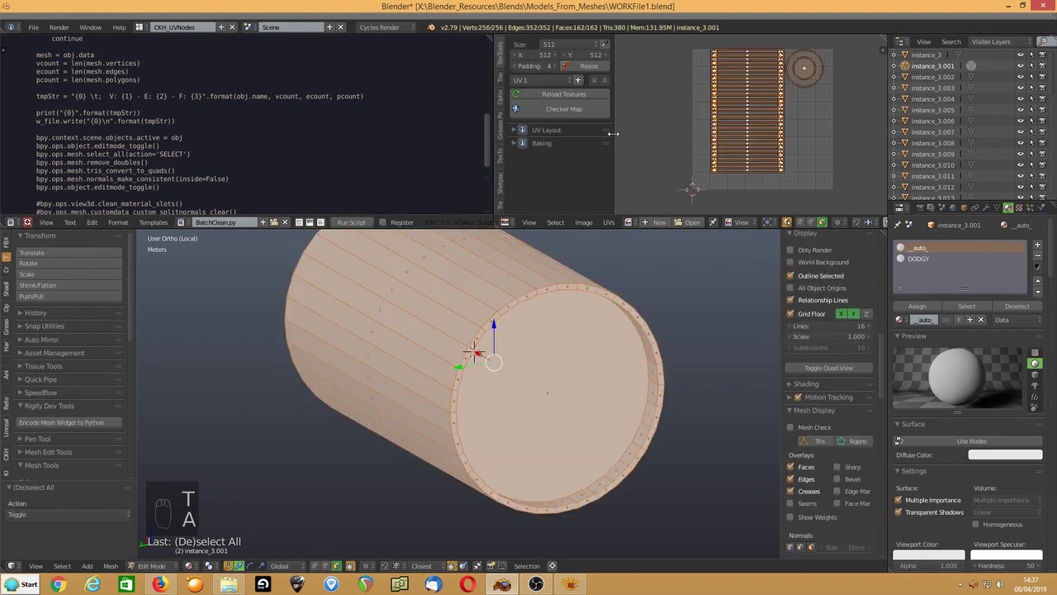
scroll(657, 126, "up", 4)
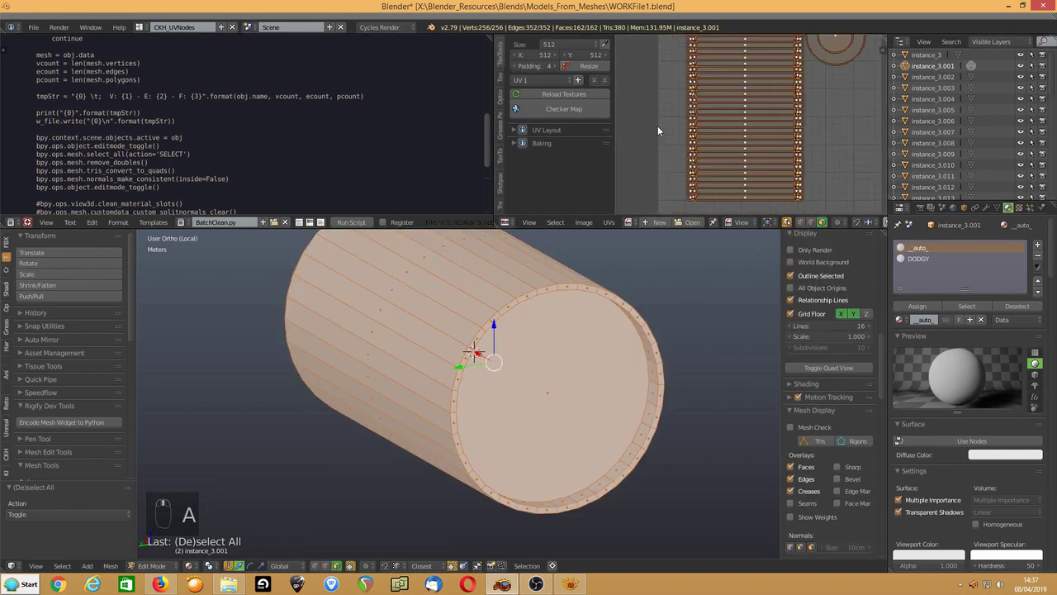
scroll(663, 120, "down", 4)
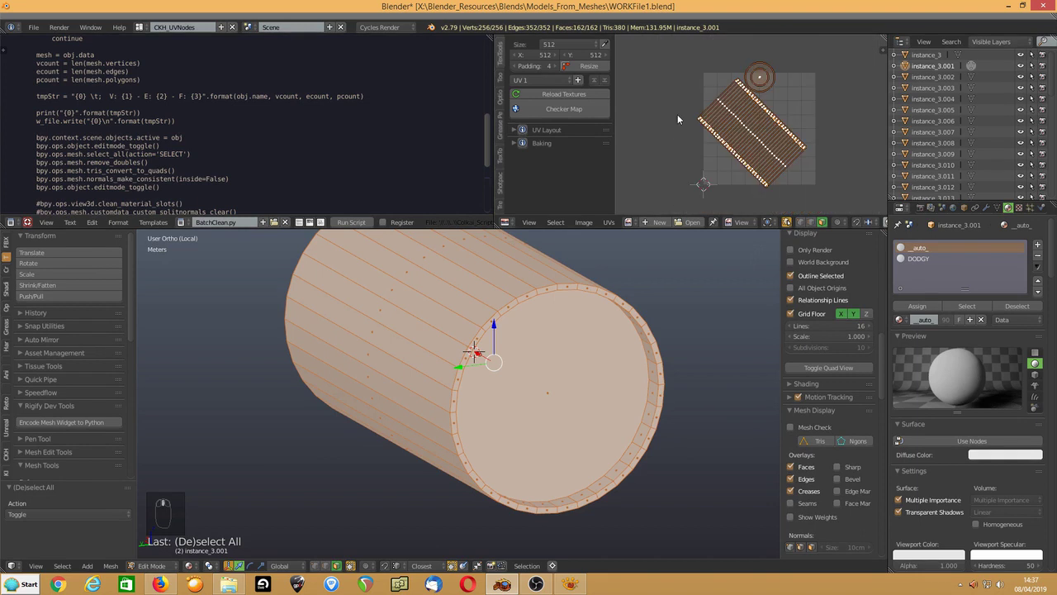
key("ctrl+z")
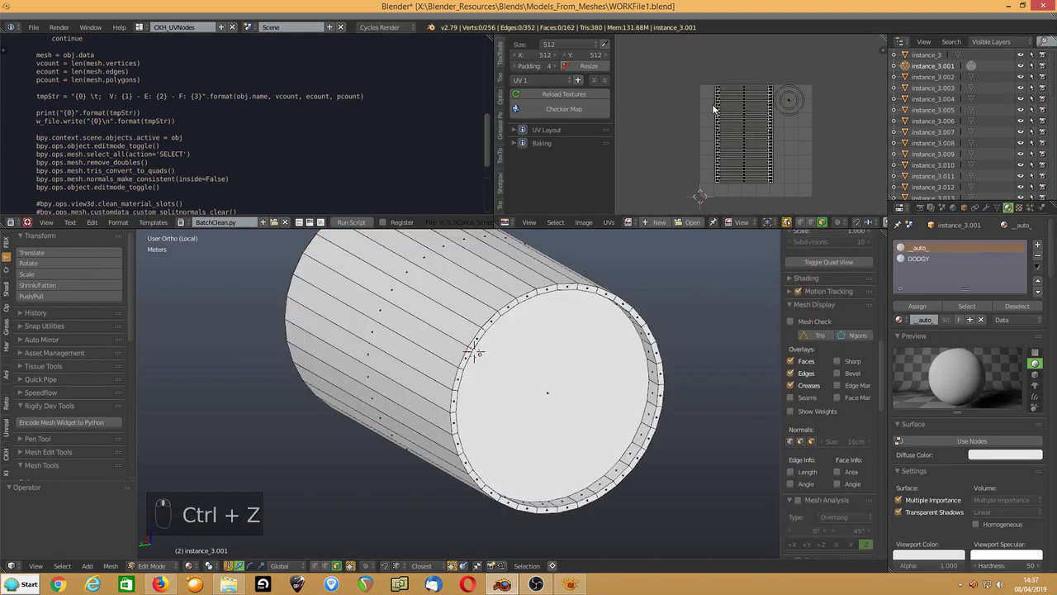
key("a")
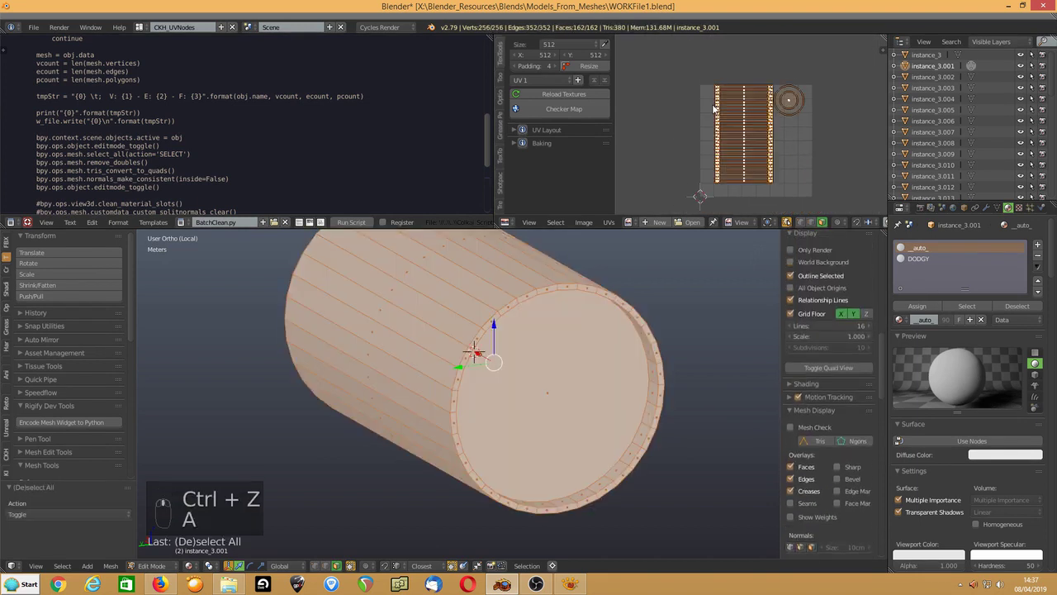
left_click(499, 83)
scroll(559, 133, "down", 4)
left_click(549, 91)
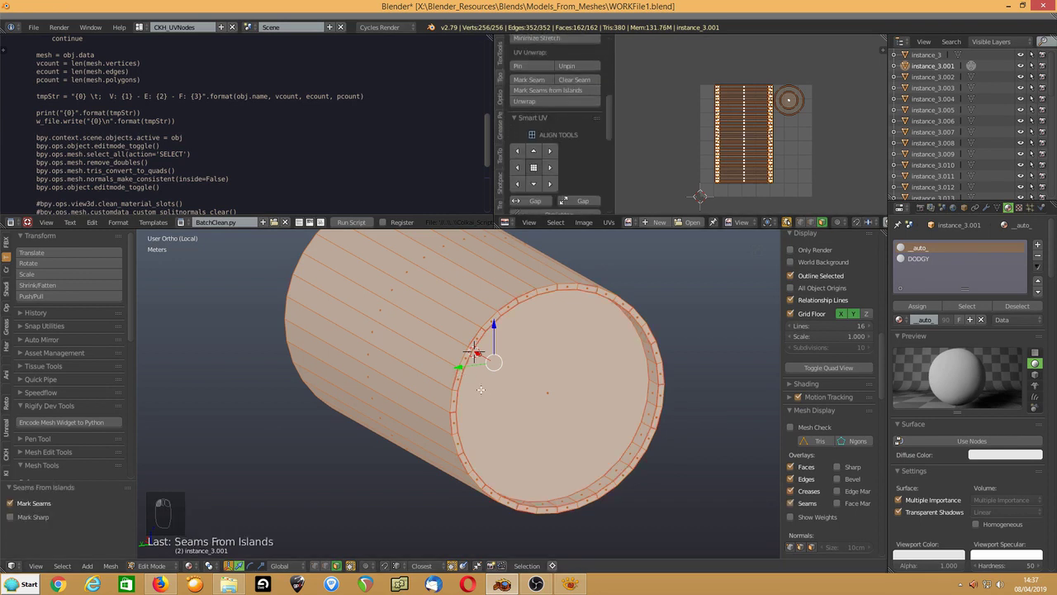
Deselect everything, switch to edge select mode and examine the rim seams alongside the UV layout.
key("a")
scroll(488, 358, "up", 2)
scroll(489, 357, "down", 1)
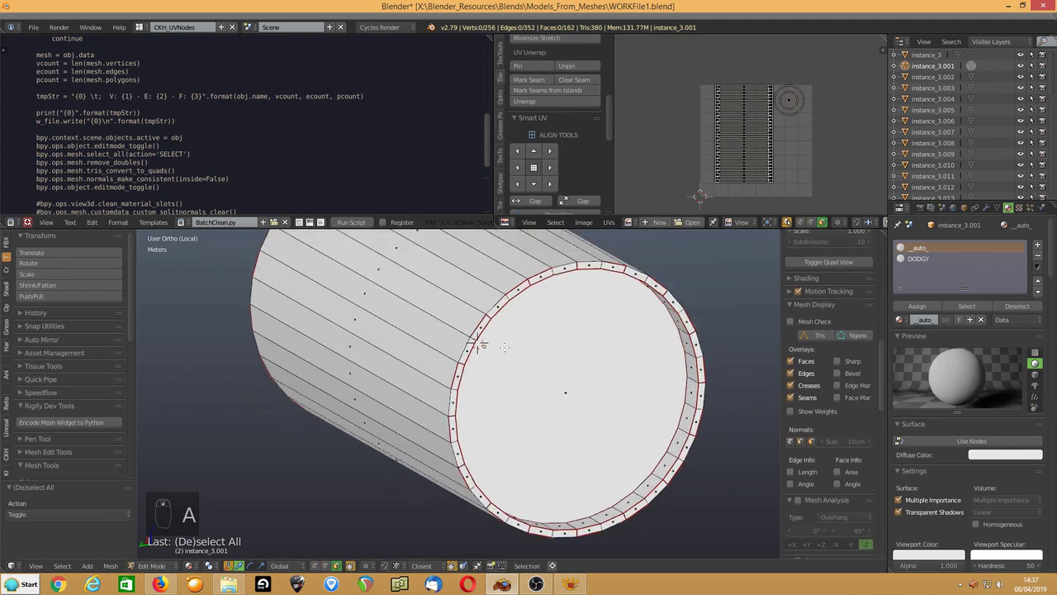
key("2")
middle_click_drag(479, 342, 587, 326)
middle_click_drag(579, 392, 580, 394)
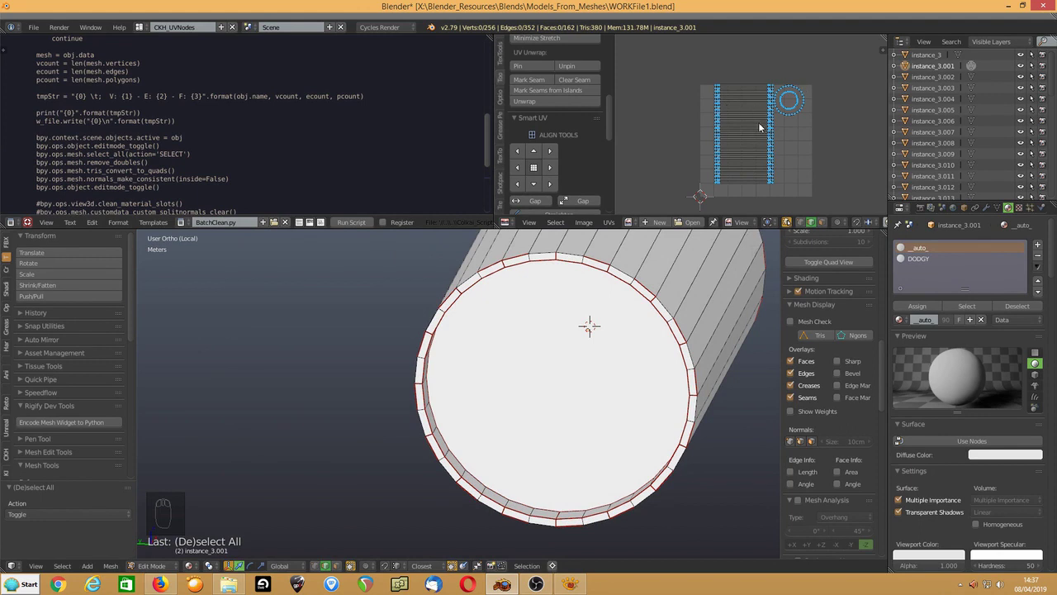
scroll(755, 124, "up", 5)
middle_click_drag(647, 109, 672, 192)
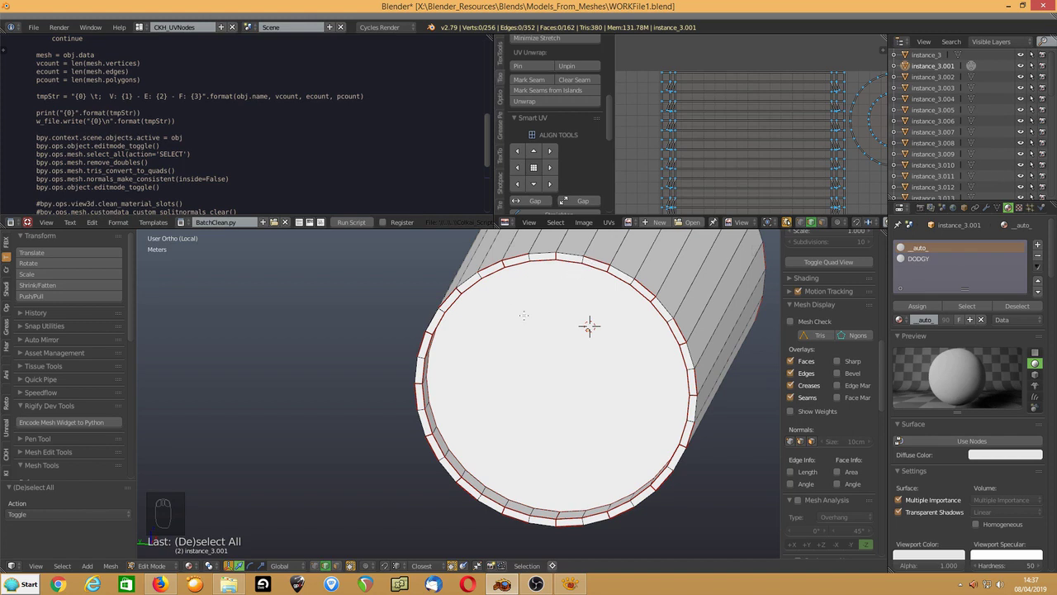
Clear the marked seams from the entire casing mesh.
key("a")
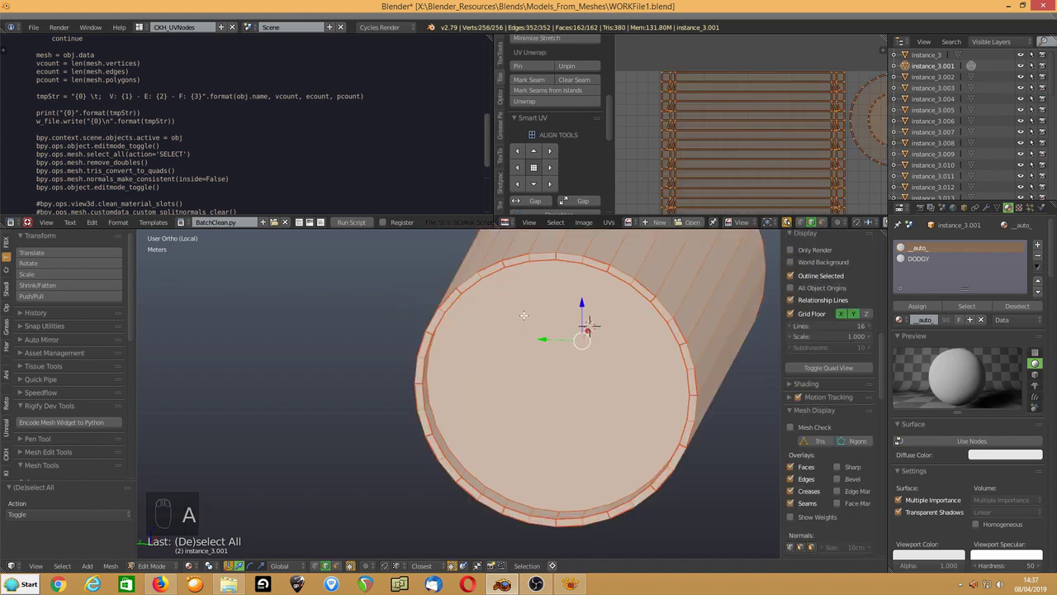
key("shift+grave")
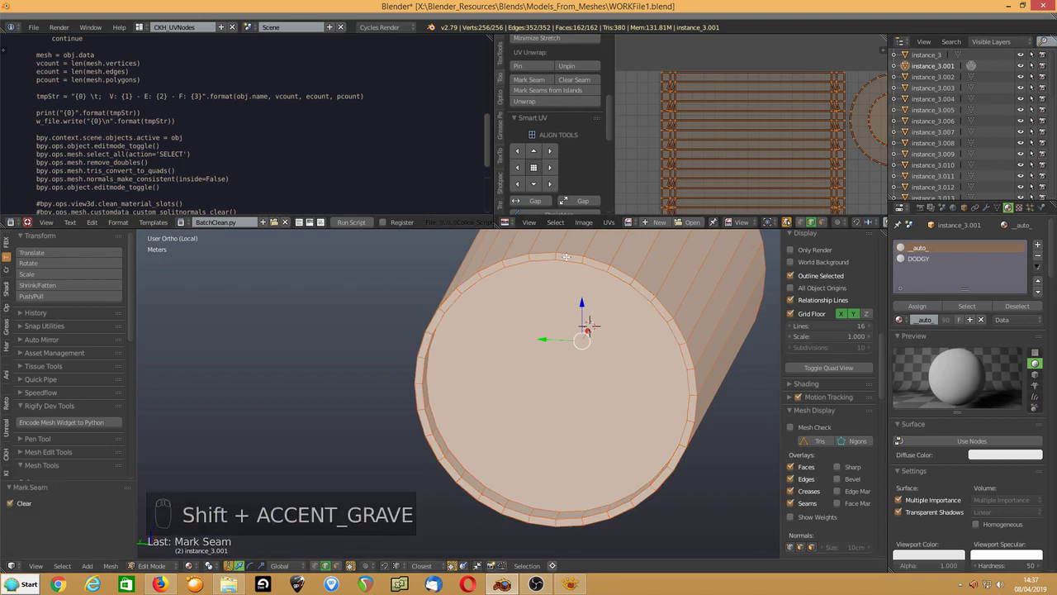
Select the outer edge loop of the rear rim and merge its UVs with Remove Doubles UV.
right_click(567, 257)
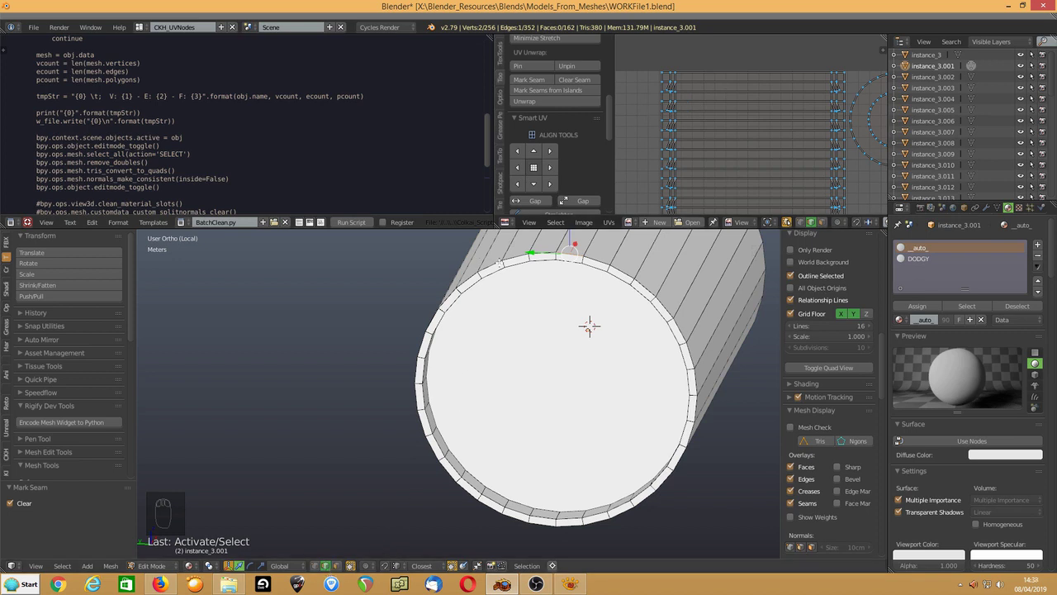
right_click(499, 263, "alt")
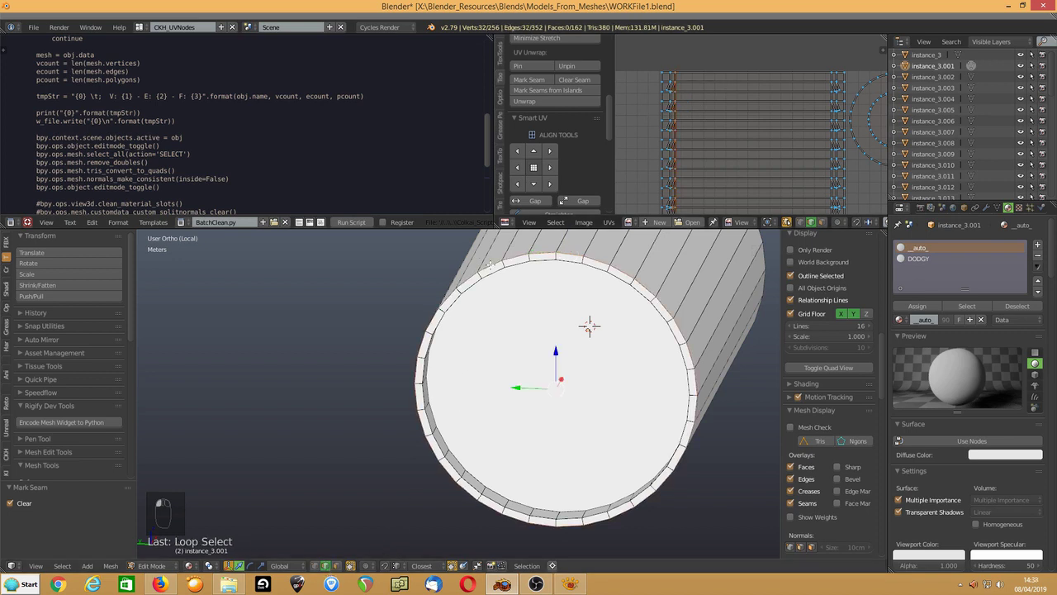
key("w")
left_click(689, 143)
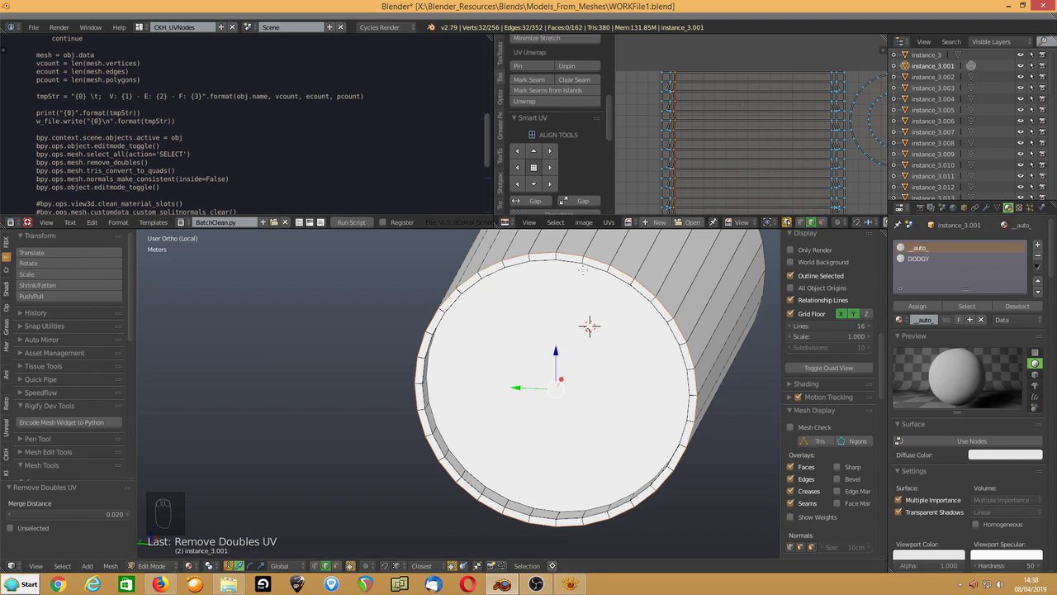
Try Remove Doubles UV on the whole casing's UVs at once and undo that merge.
key("a")
key("a")
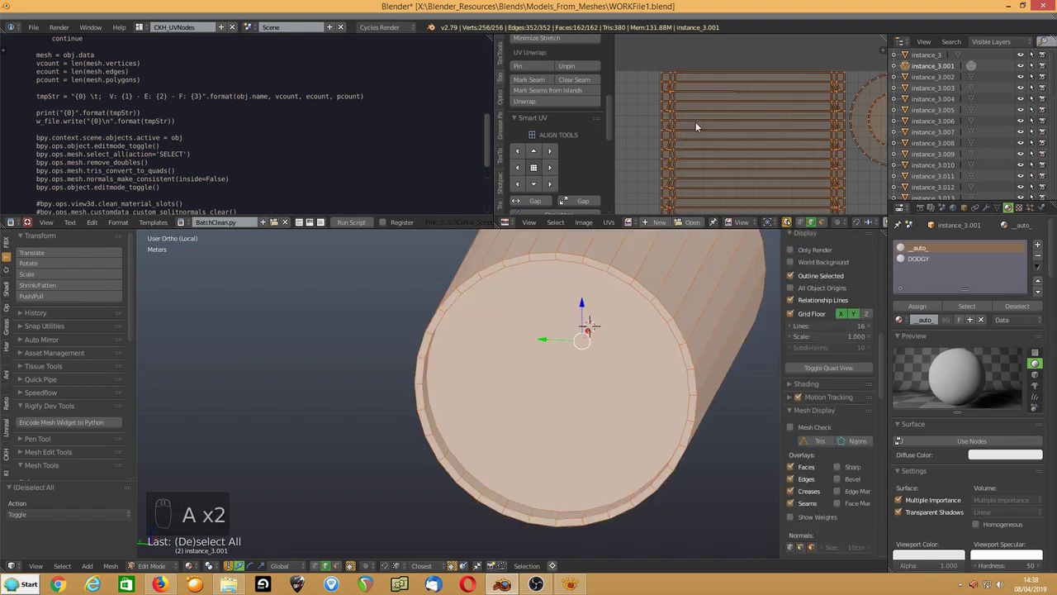
key("w")
left_click(695, 121)
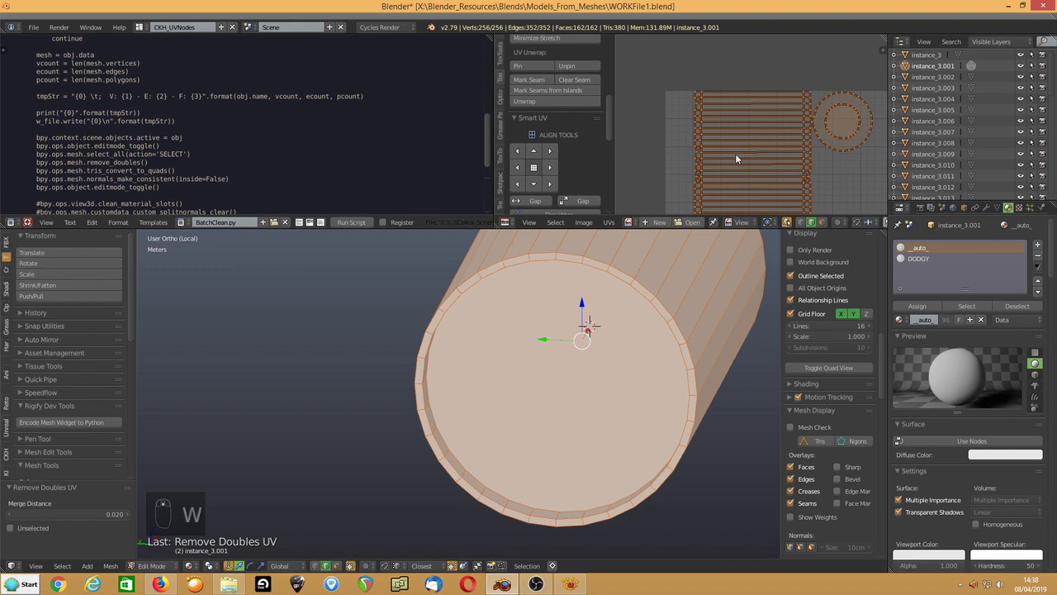
key("ctrl+z")
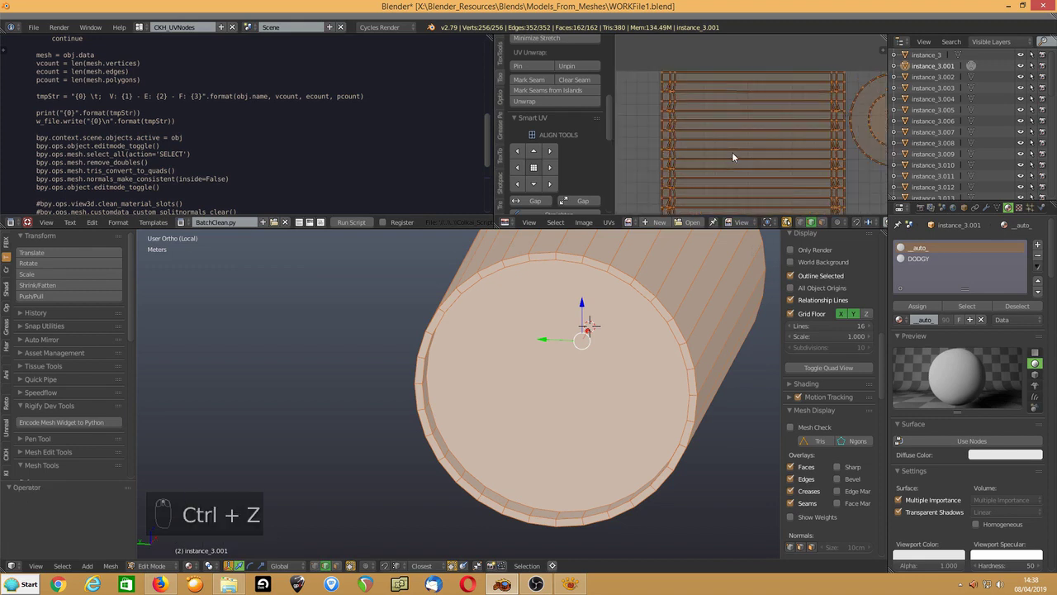
Select the inner edge loop of the rear rim and merge its UVs with Remove Doubles UV.
right_click(549, 260, "alt")
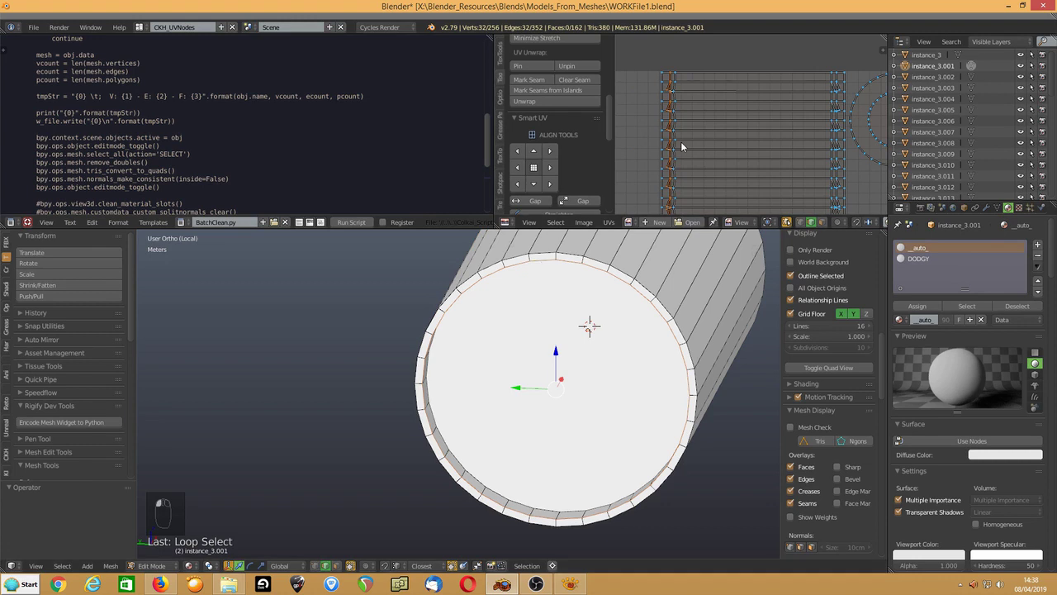
key("w")
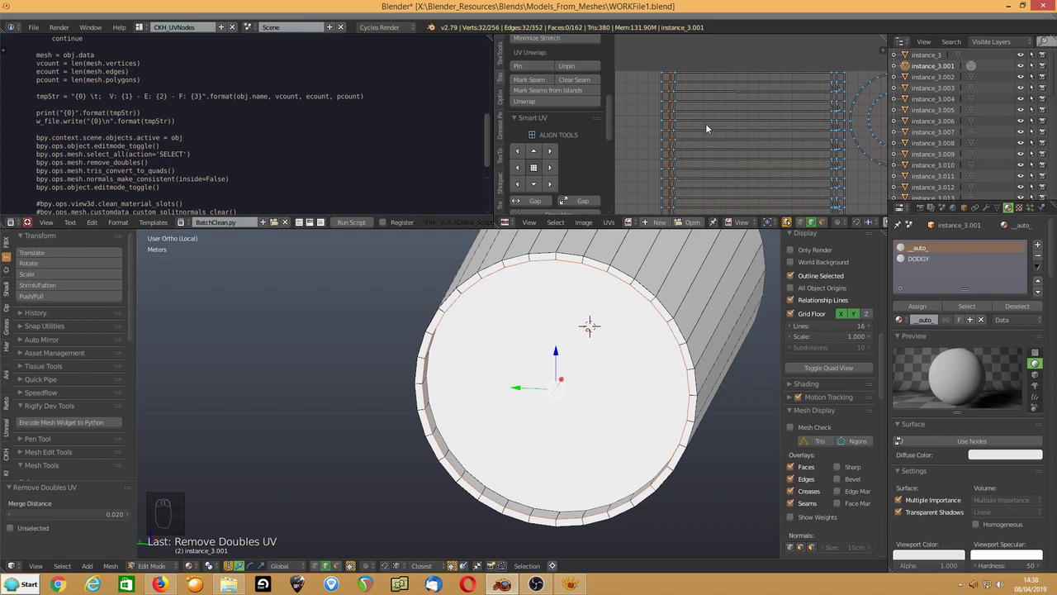
Select the outer edge loop of the front rim and merge its UVs with Remove Doubles UV.
middle_click_drag(653, 276, 443, 259)
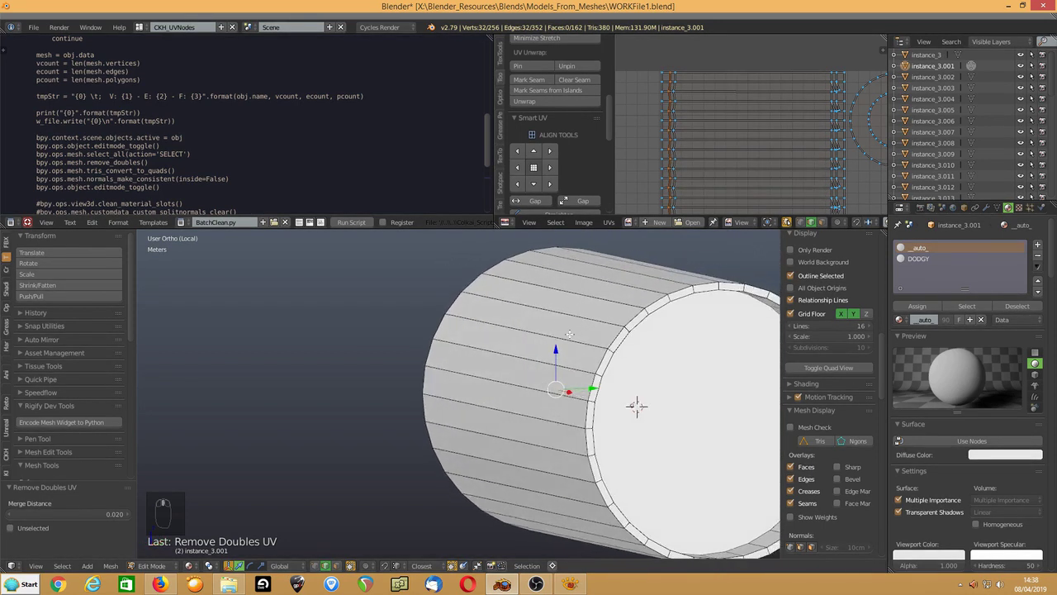
right_click(600, 368, "alt")
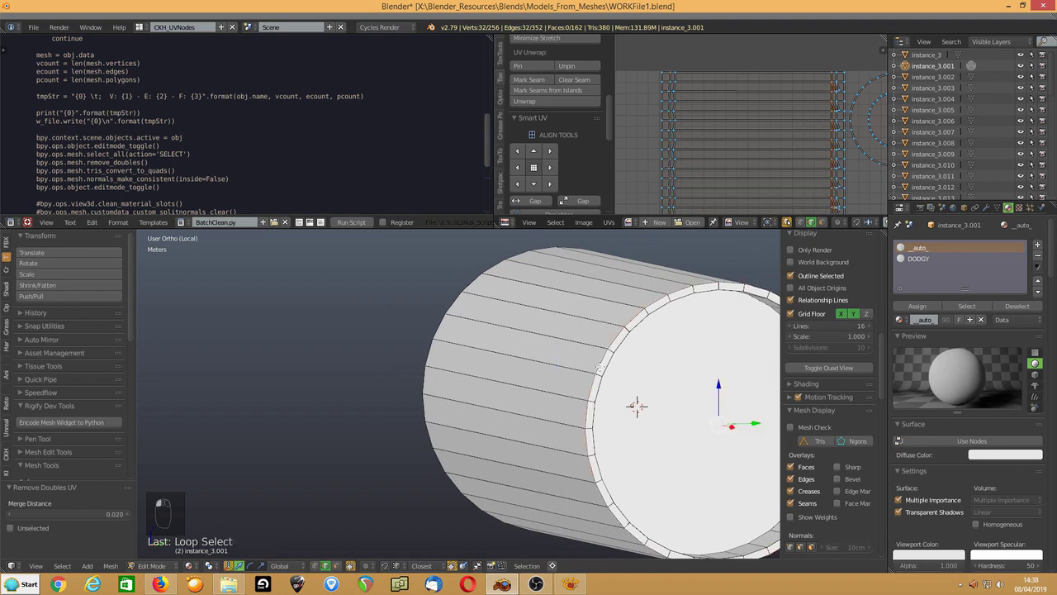
key("w")
left_click(744, 109)
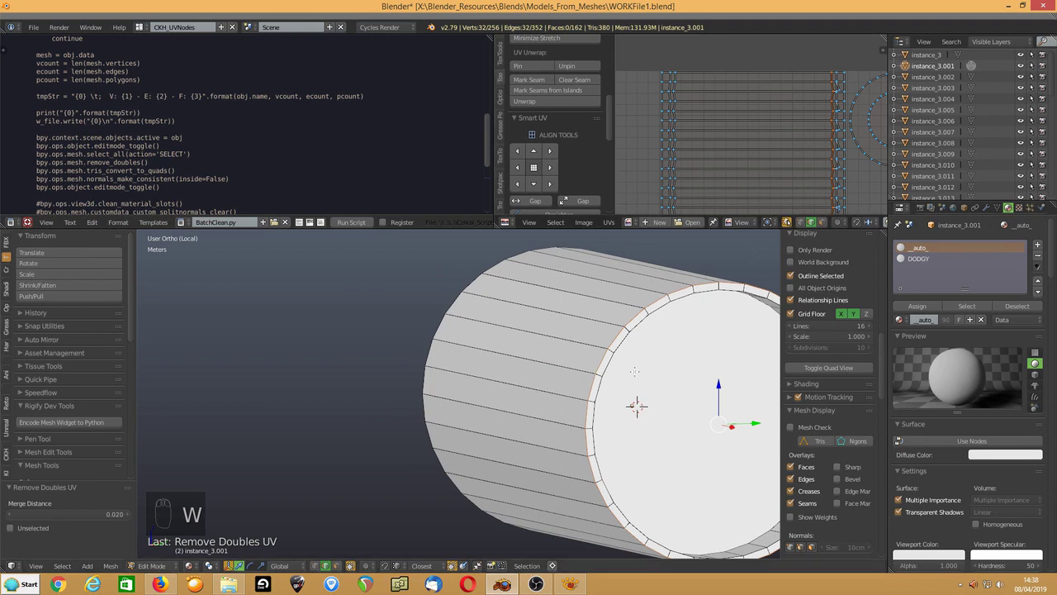
Select the inner edge loop of the front rim and merge its UVs with Remove Doubles UV.
right_click(620, 345, "alt")
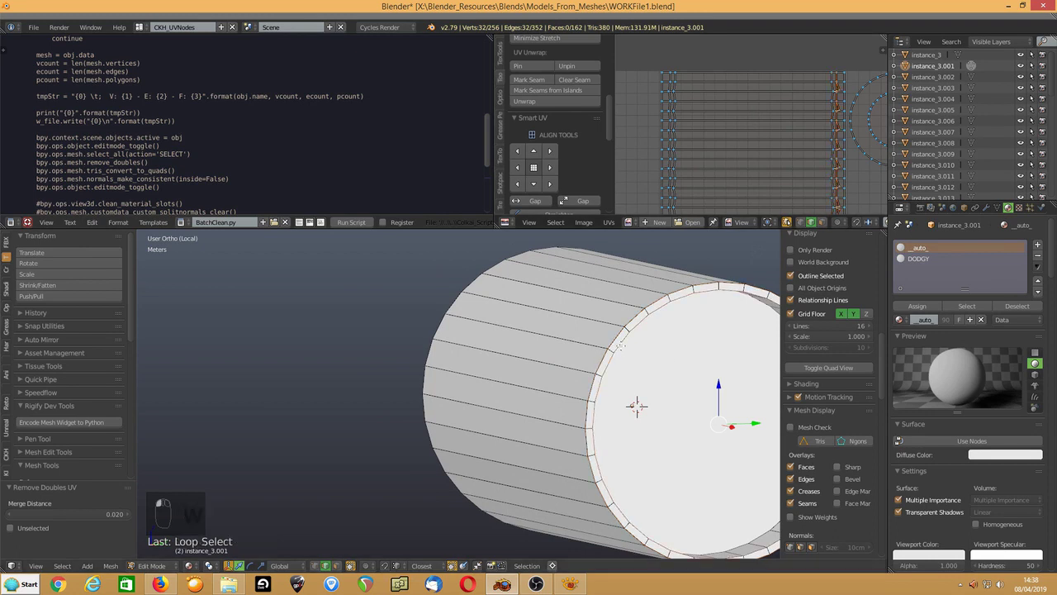
key("w")
left_click(707, 170)
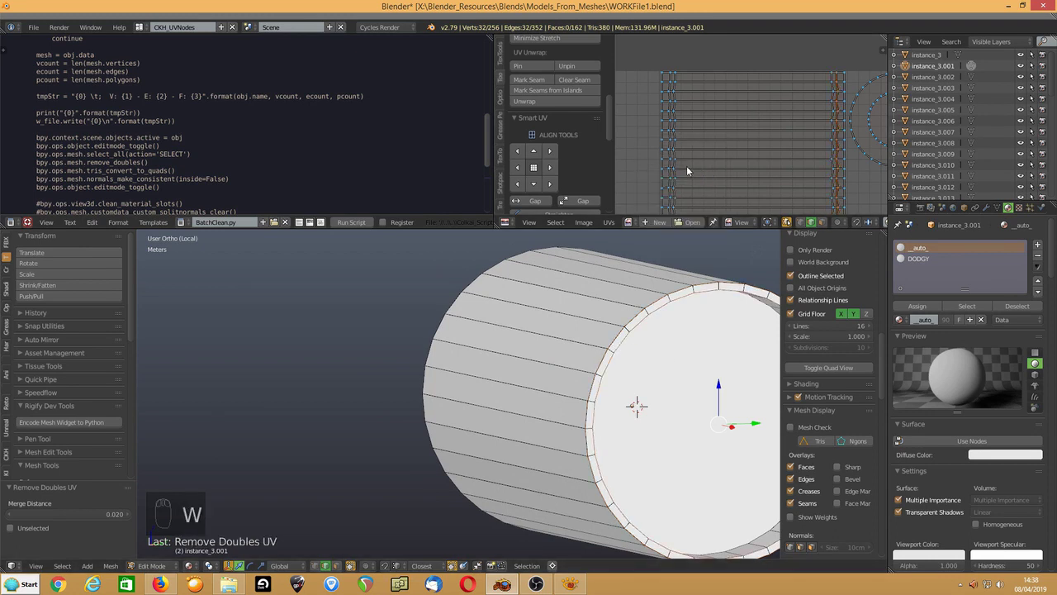
Straighten the UV columns of the casing's rim edge loops one after another with Align X.
scroll(564, 99, "up", 5)
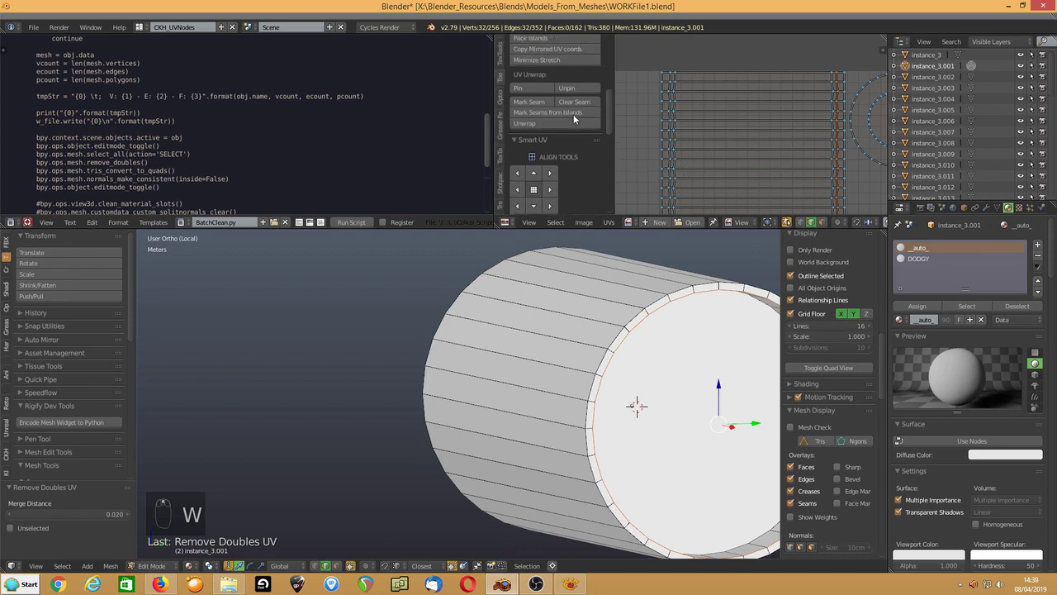
left_click(572, 93)
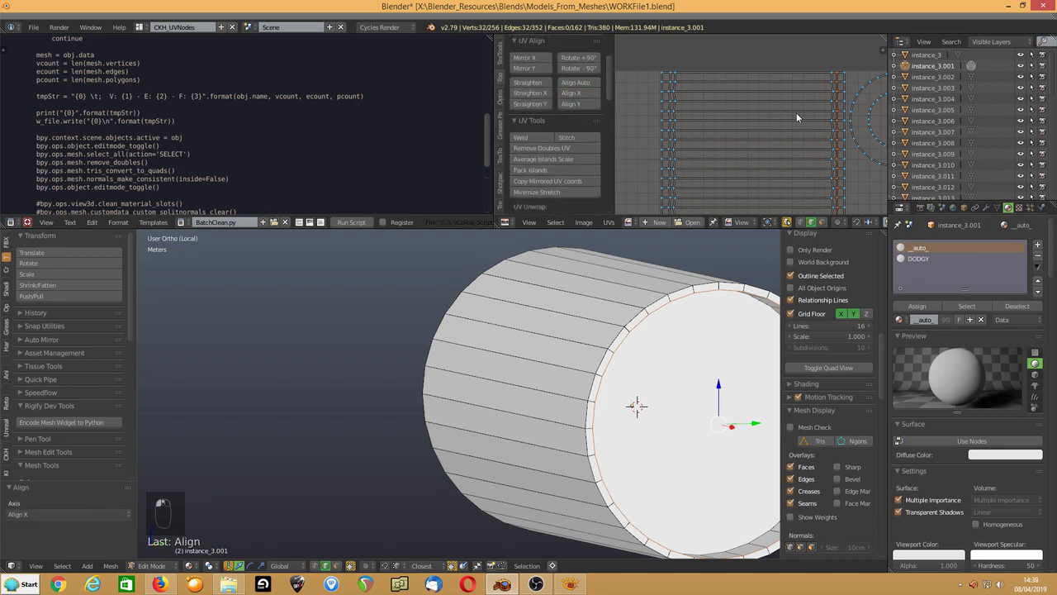
left_click(831, 107)
left_click(569, 99)
left_click(676, 108, "alt")
left_click(586, 94)
right_click(670, 100, "alt")
scroll(539, 350, "down", 4)
middle_click_drag(541, 354, 665, 365)
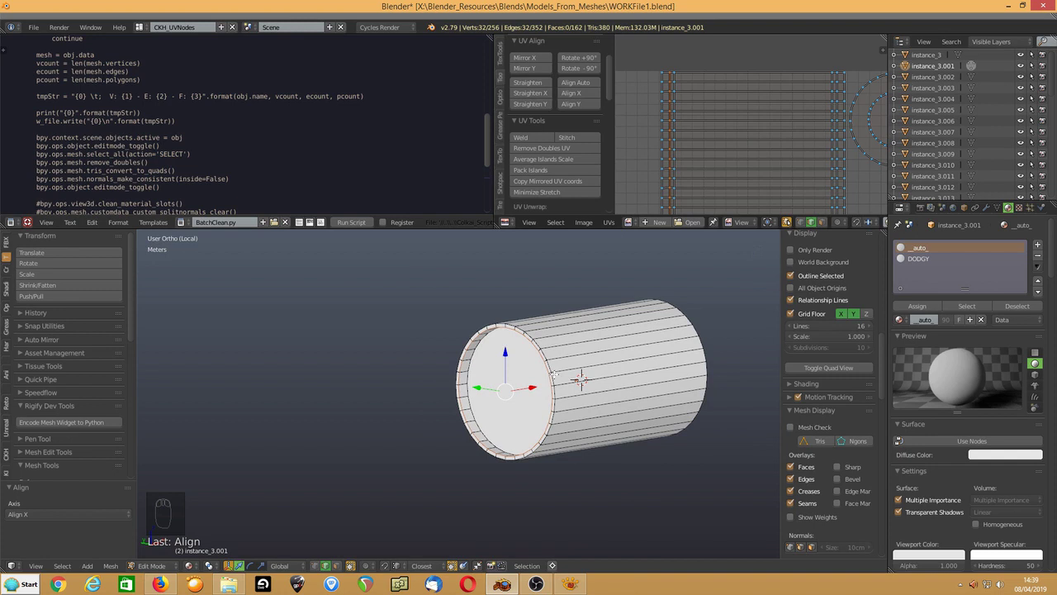
Load the SmoothandMove.py script from the Colkai_Scripts folder into the text editor, sorting the files by date.
left_click(181, 222)
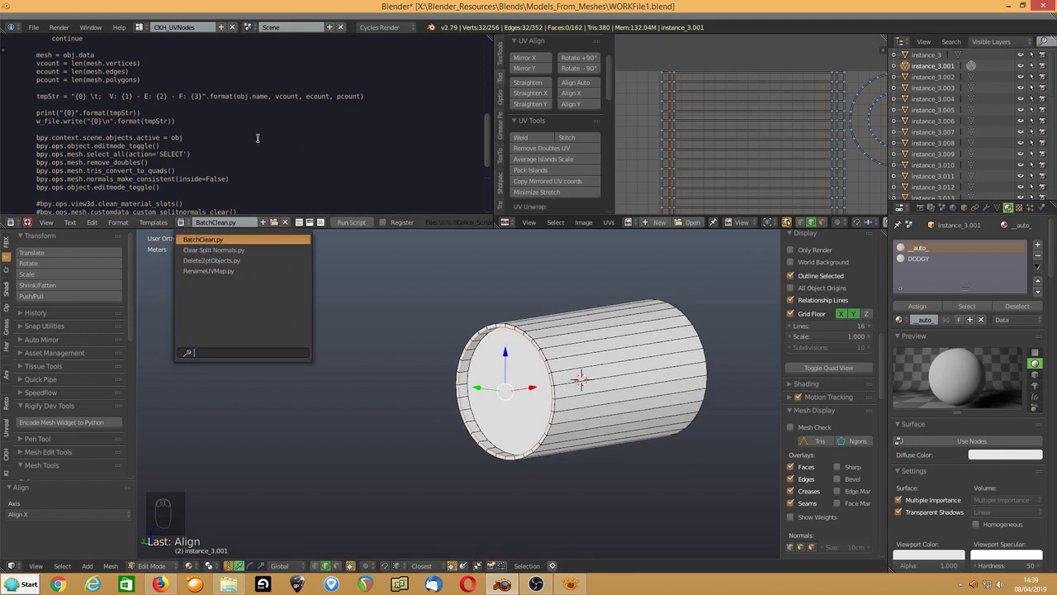
key("alt+o")
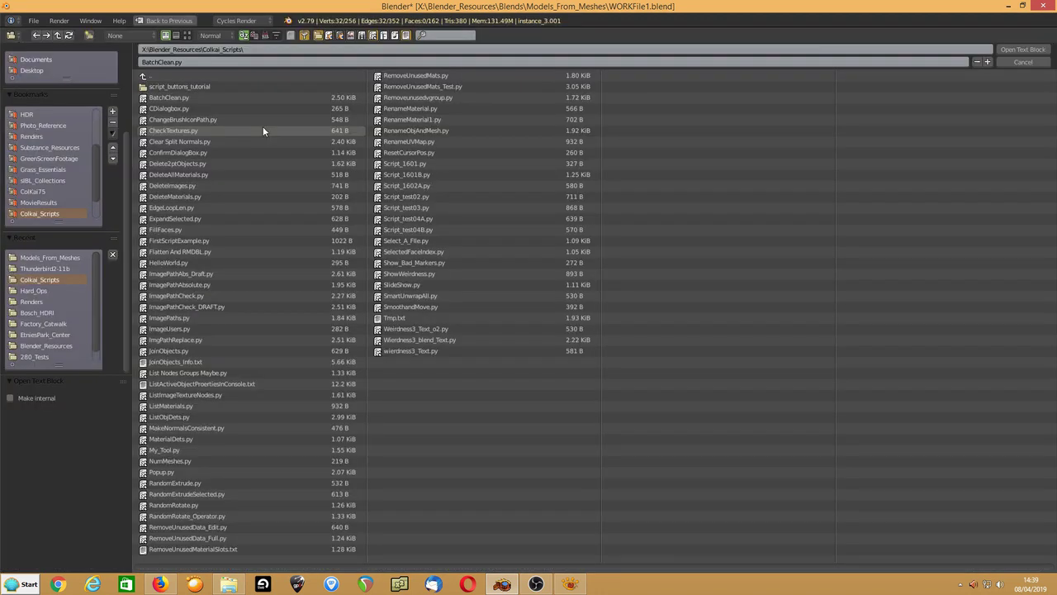
left_click(266, 35)
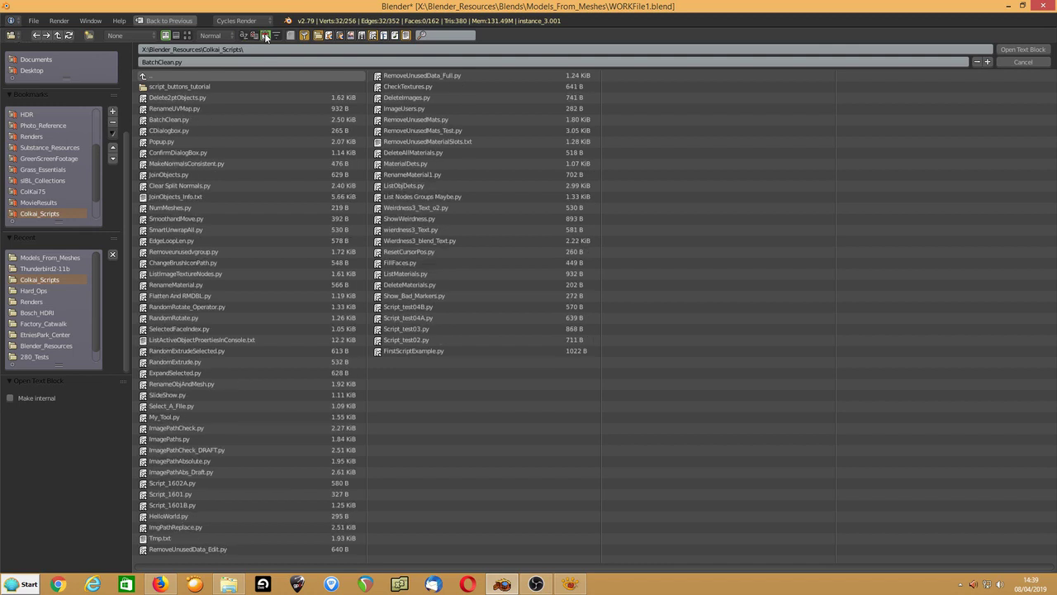
double_click(166, 218)
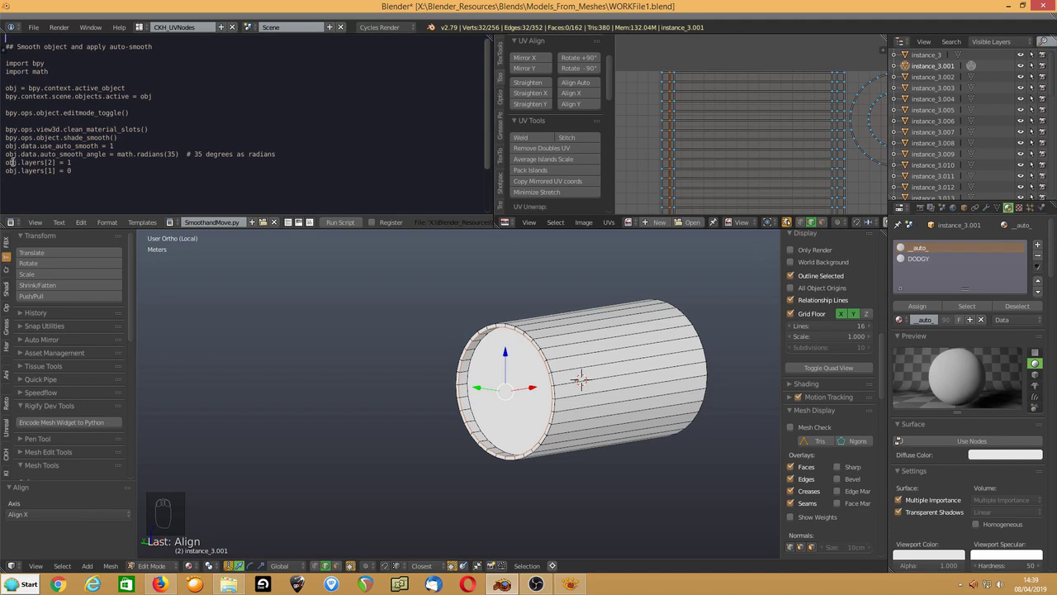
Comment out the obj.layers[2] and obj.layers[1] lines of the script and run it on the engine casing.
key("Home")
type("#")
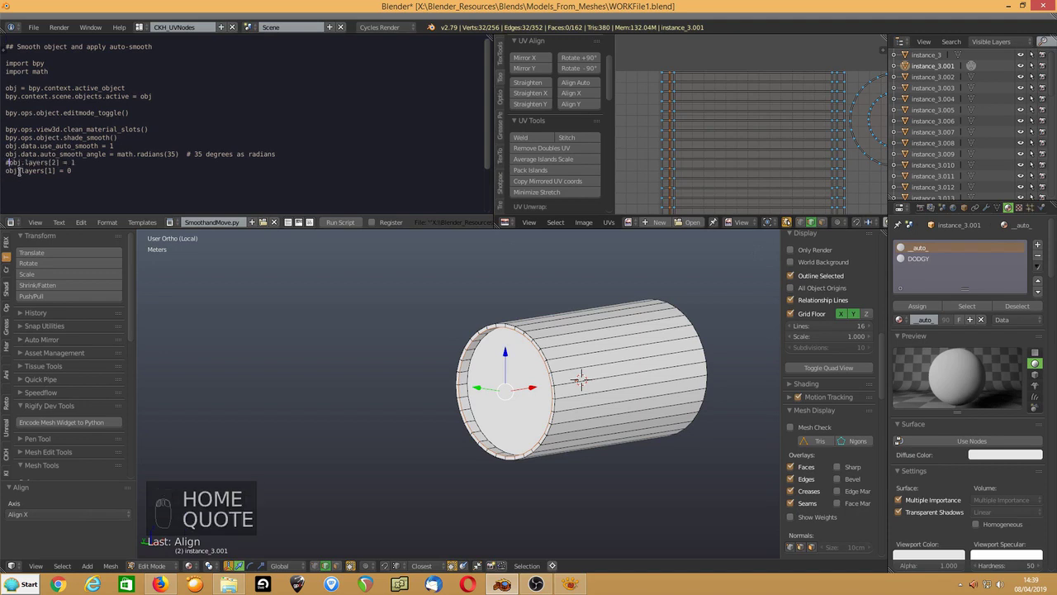
key("Home")
type("#")
scroll(444, 368, "up", 1)
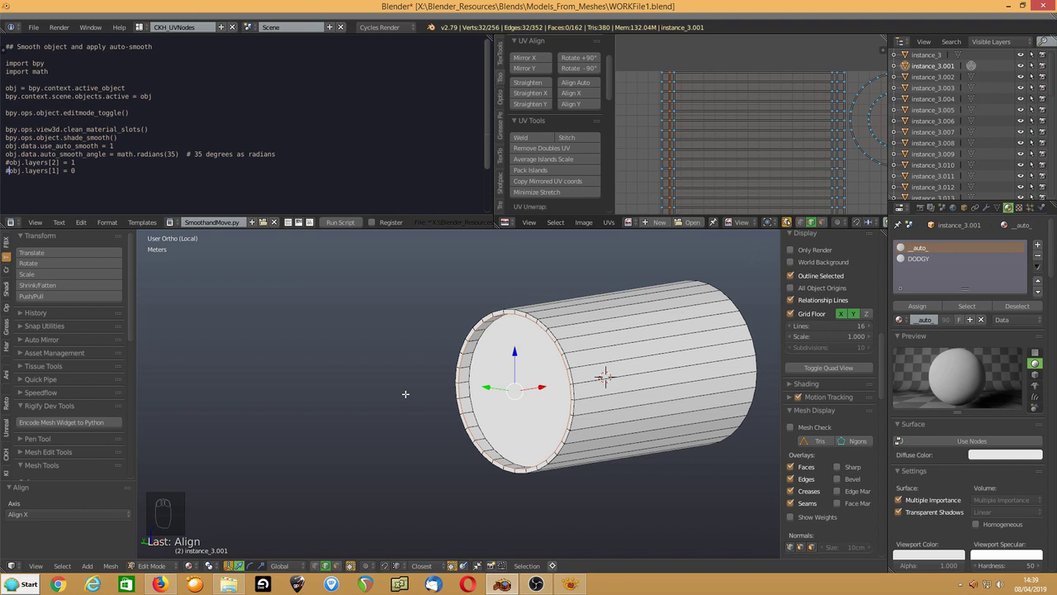
left_click(340, 222)
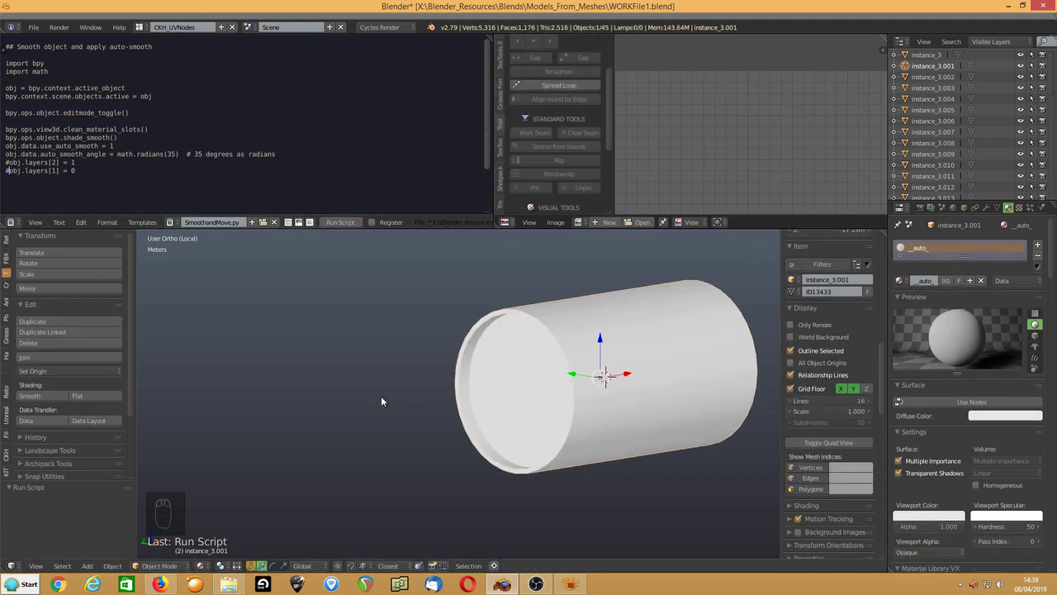
Leave local view and display the whole engine in Material shading.
key("KP_Divide")
key("z")
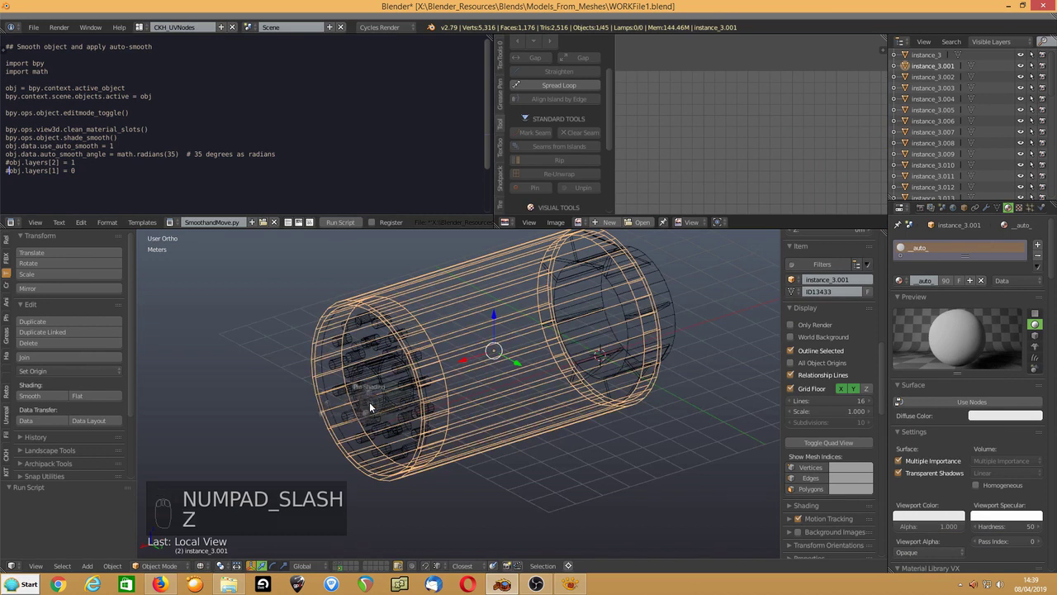
left_click(370, 404)
mouse_move(370, 406)
middle_mouse_down()
mouse_move(425, 425)
mouse_move(377, 409)
middle_mouse_up()
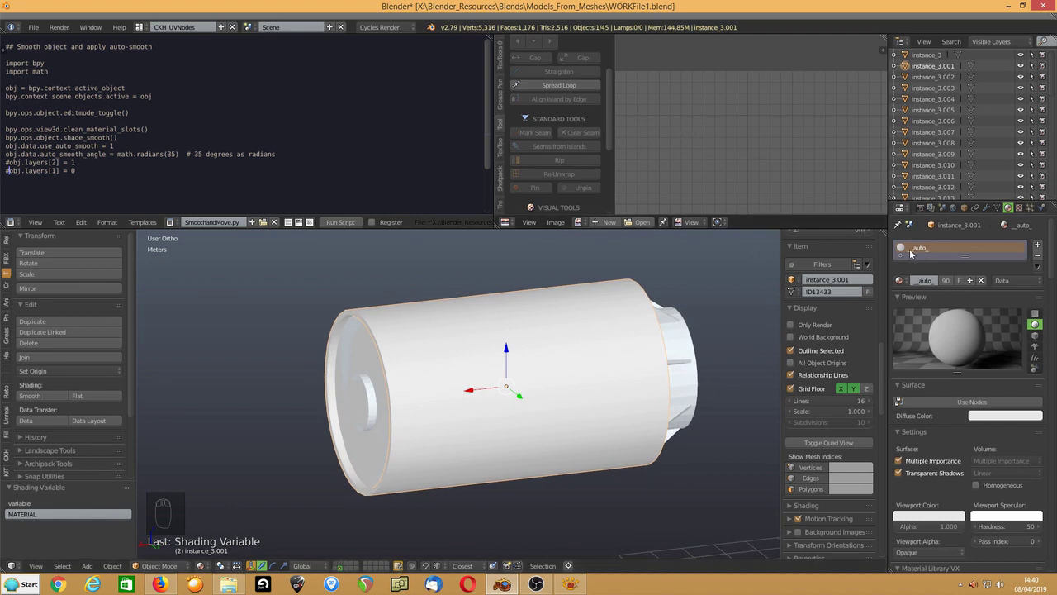
Enable nodes for the casing's __auto_ material and feed its diffuse color from an Image Texture using __auto_.jpg.
left_click(1010, 407)
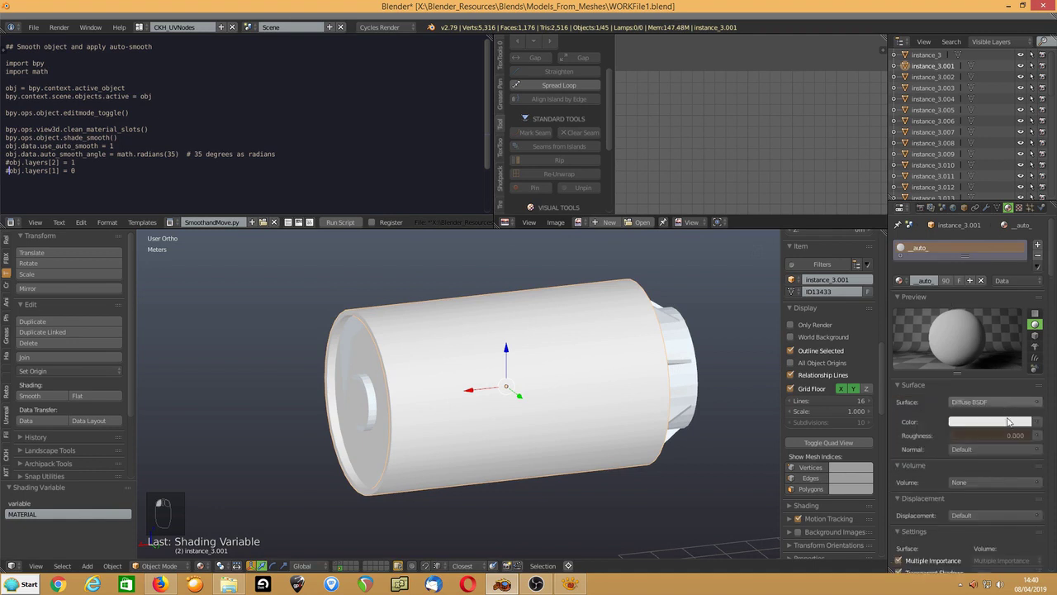
left_click(1038, 423)
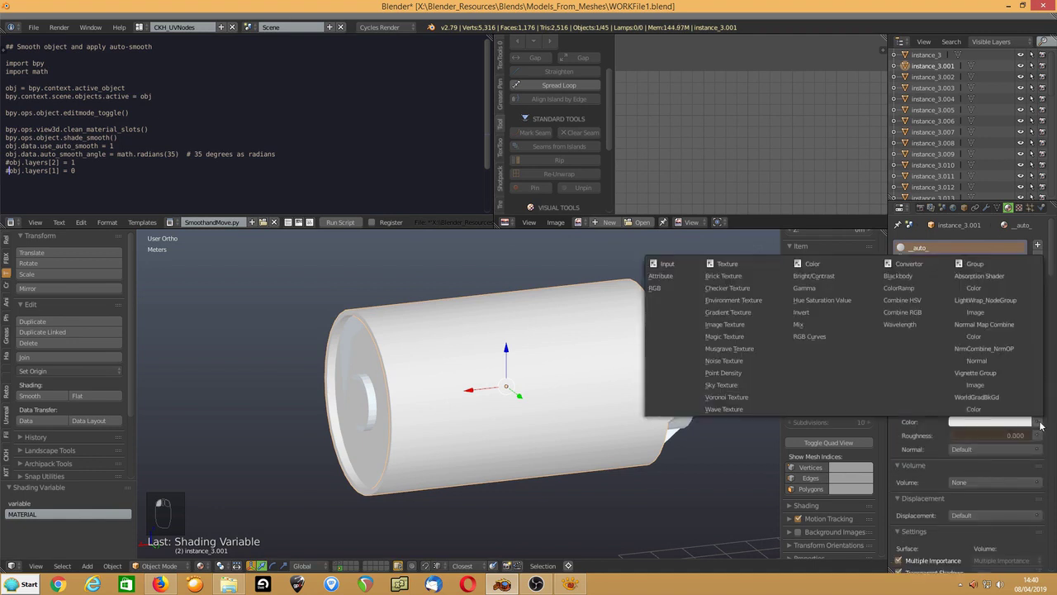
left_click(725, 323)
left_click(956, 436)
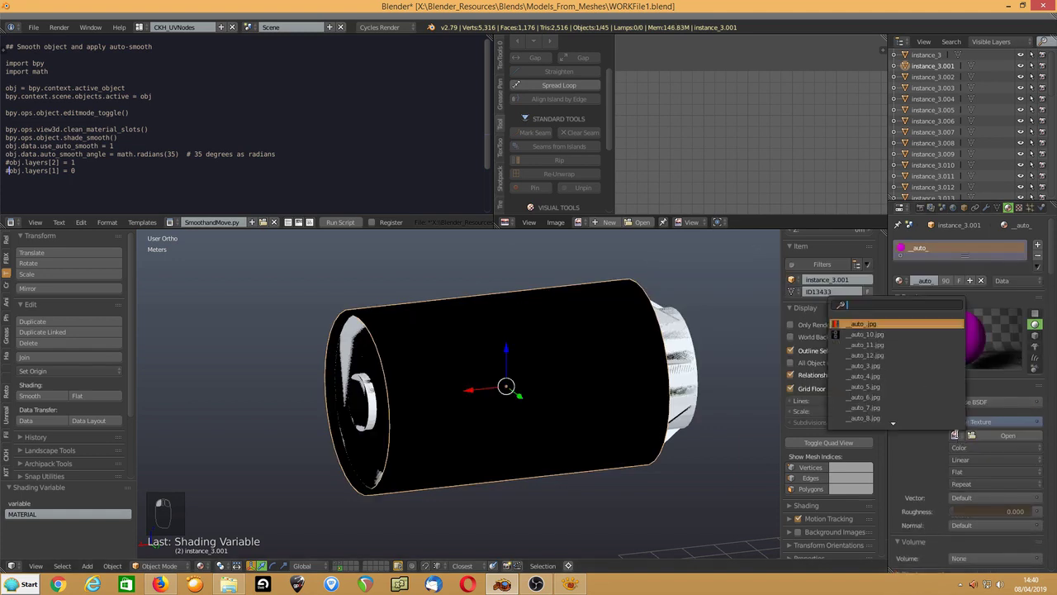
left_click(847, 324)
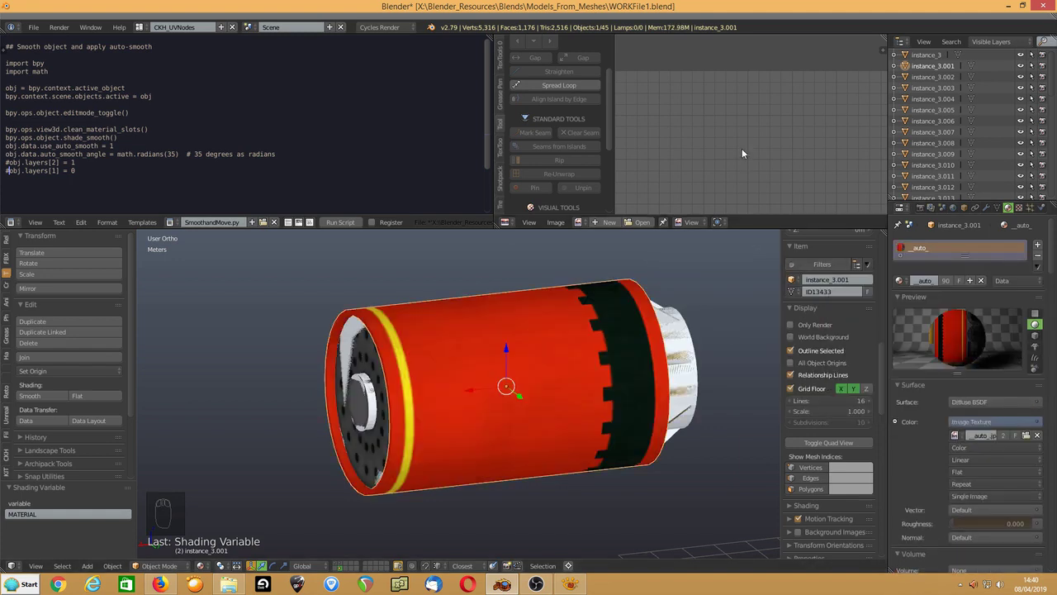
Show the __auto_.jpg texture in the UV/Image editor and frame it.
left_click(578, 223)
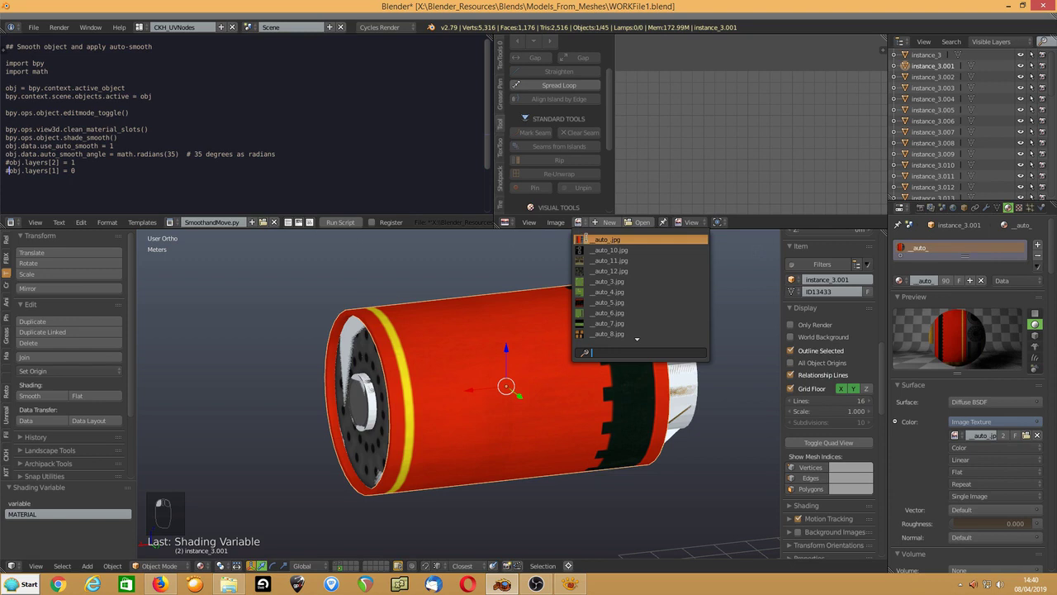
left_click(603, 238)
scroll(753, 125, "down", 2)
middle_click_drag(783, 151, 772, 117)
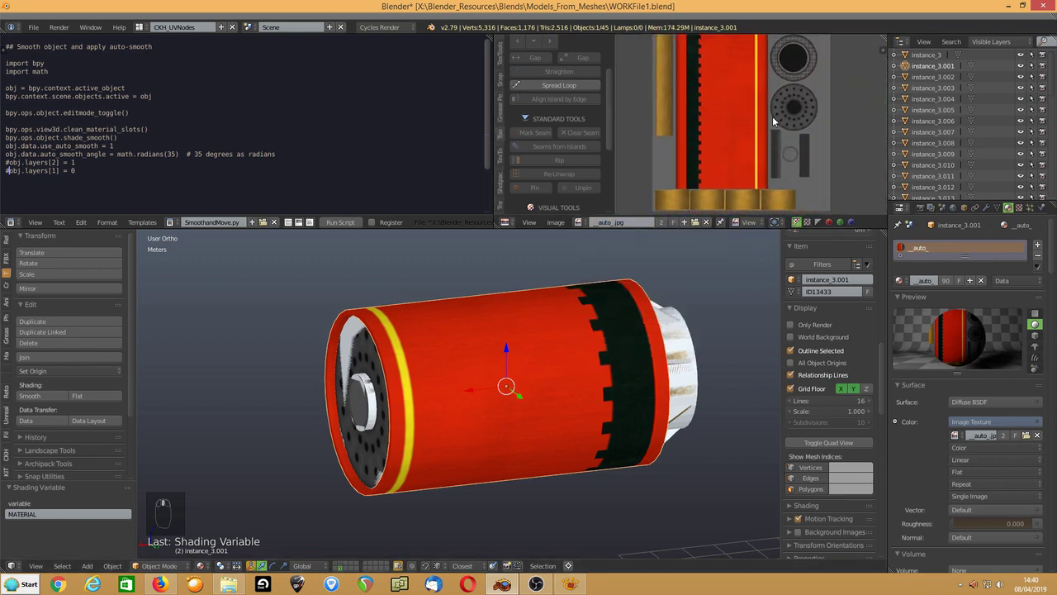
Rename the casing's material and its texture image to Engine.
left_click(922, 280)
key("Return")
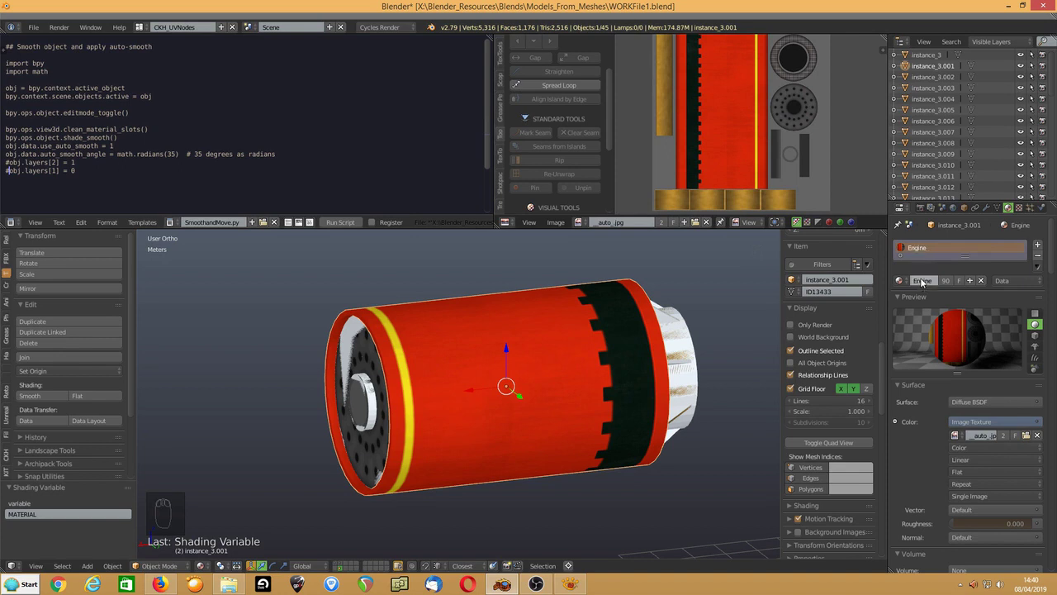
key("ctrl+c")
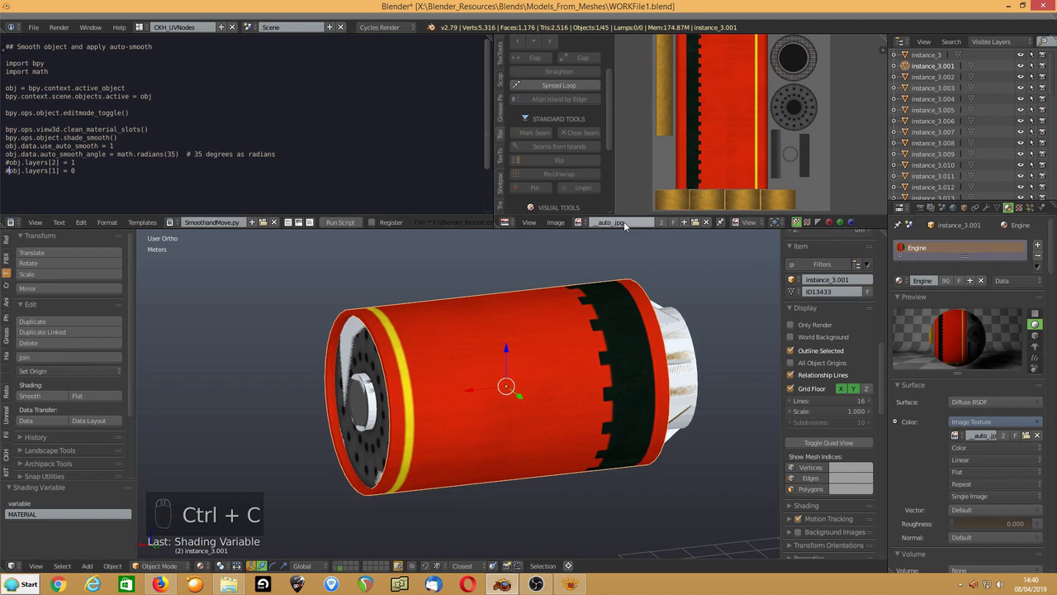
key("ctrl+v")
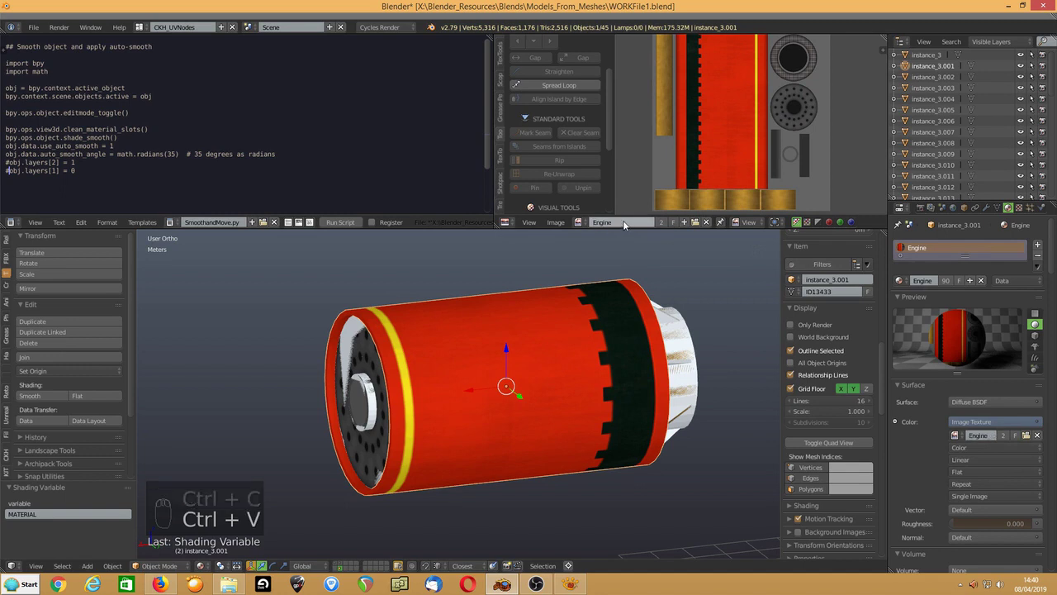
Hide the textured engine casing to expose the finned ring and the parts inside.
right_click(536, 385)
middle_click_drag(535, 385, 526, 370)
scroll(524, 390, "up", 2)
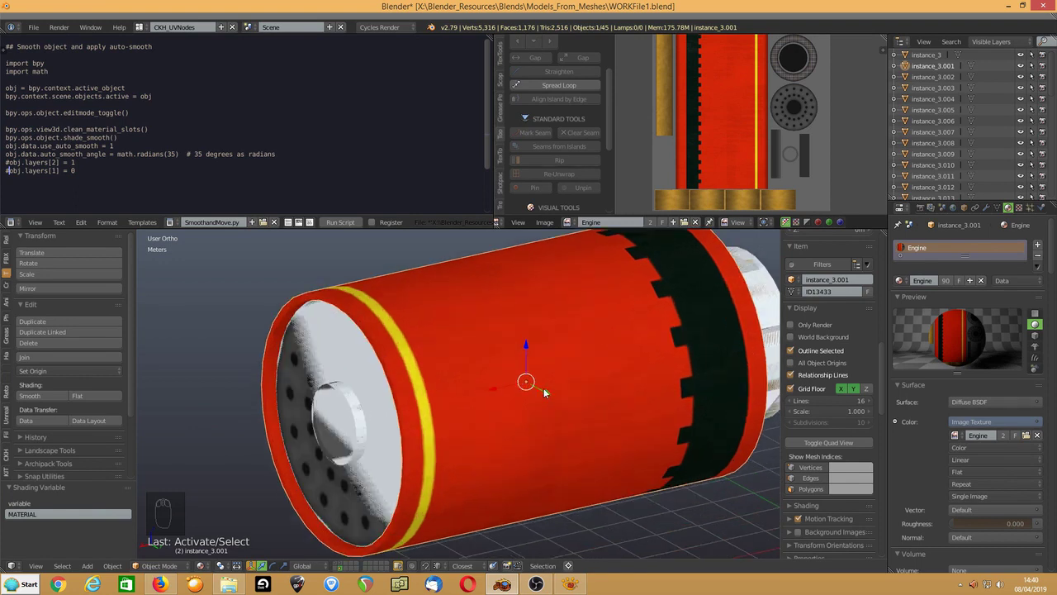
key("h")
middle_click_drag(542, 389, 558, 443)
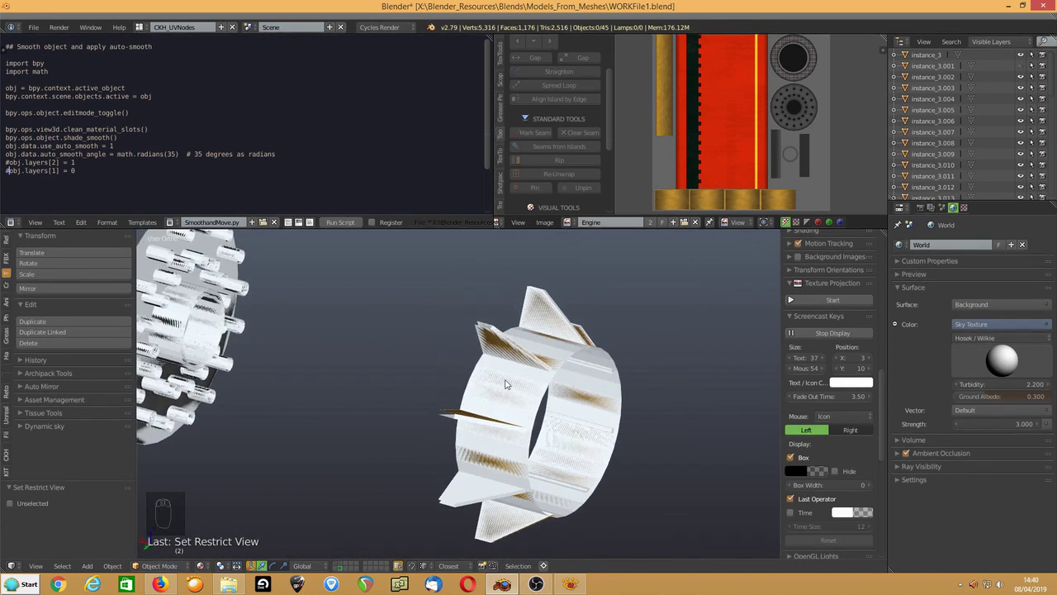
In wireframe shading, select the ring together with all its surrounding fins and join them into one object.
key("z")
key("z")
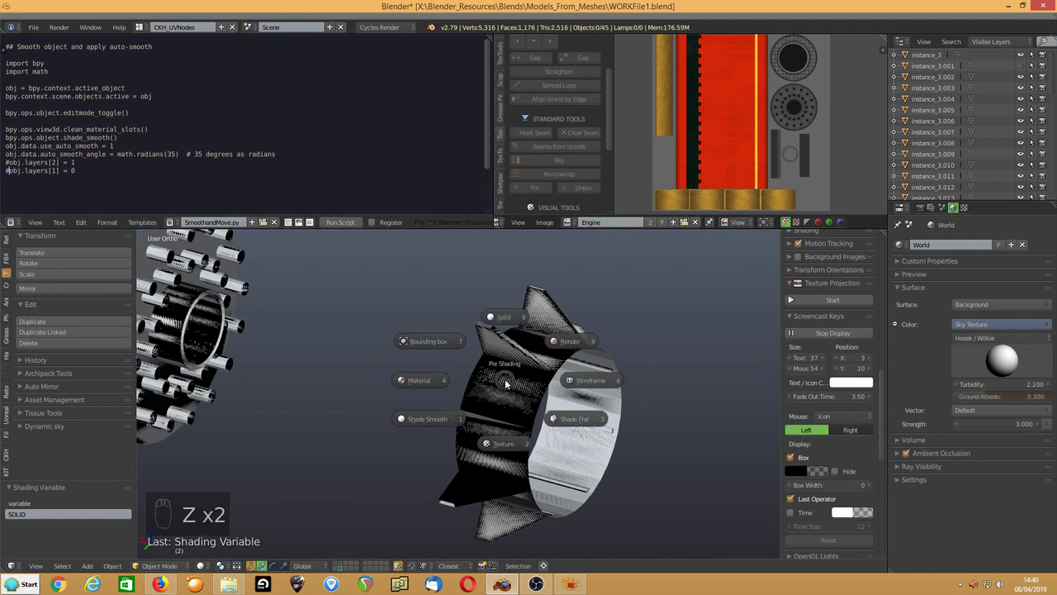
right_click(501, 382)
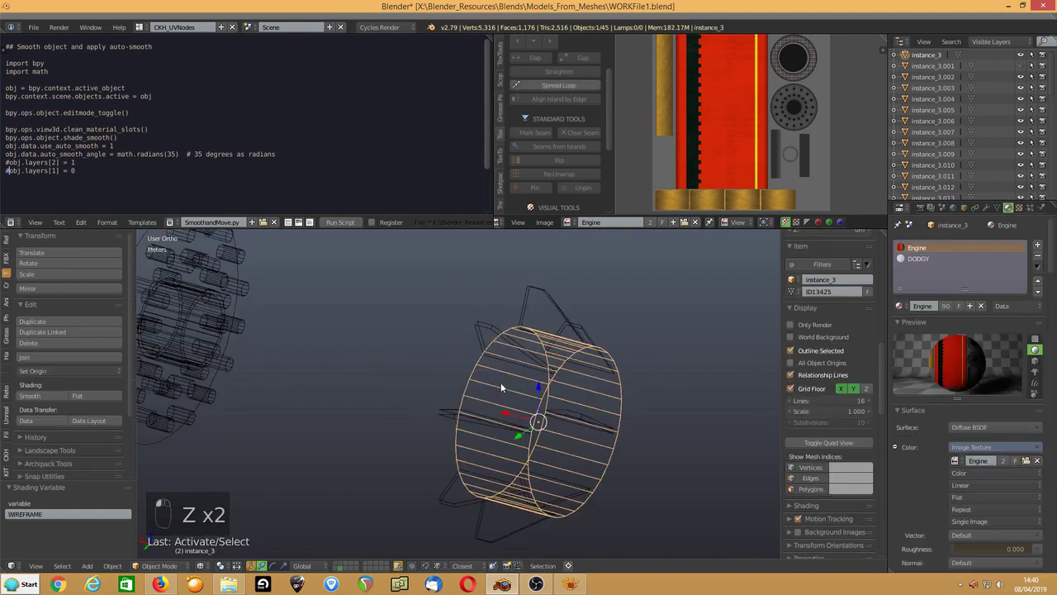
key("b")
middle_click_drag(391, 233, 735, 558)
key("b")
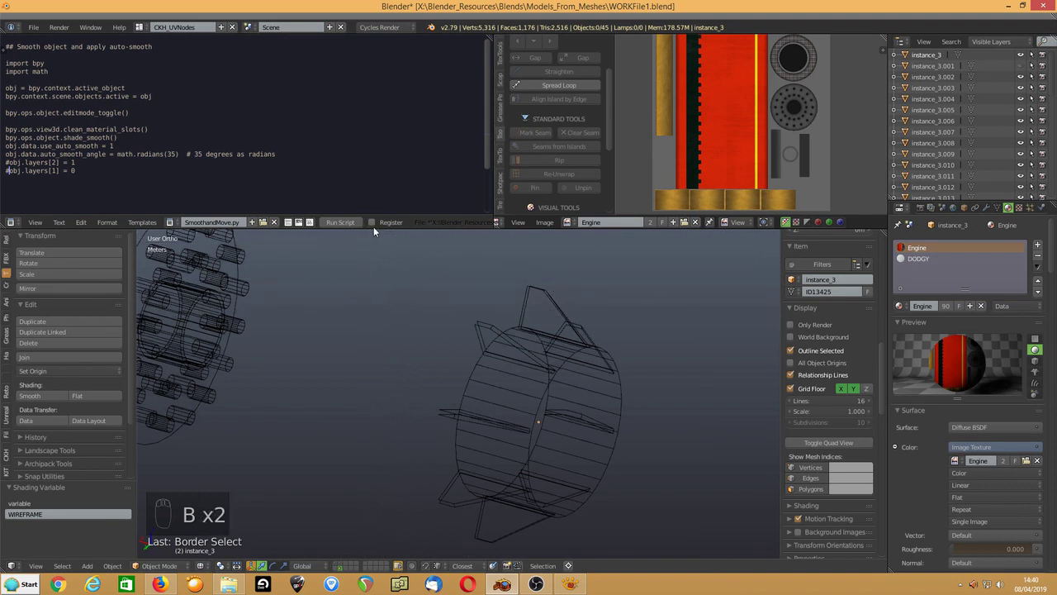
left_click_drag(376, 231, 625, 556)
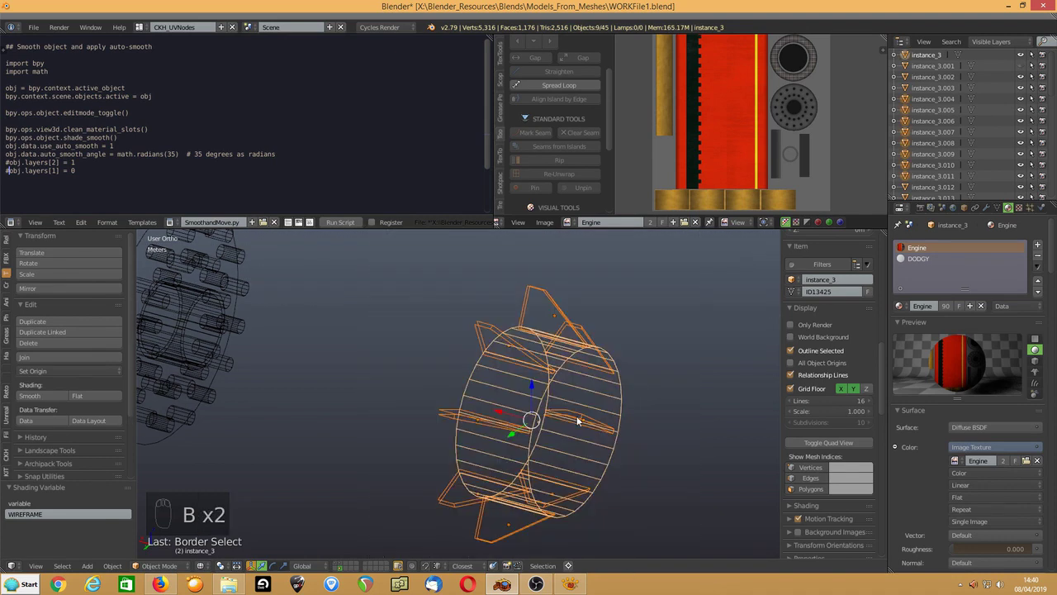
key("ctrl+j")
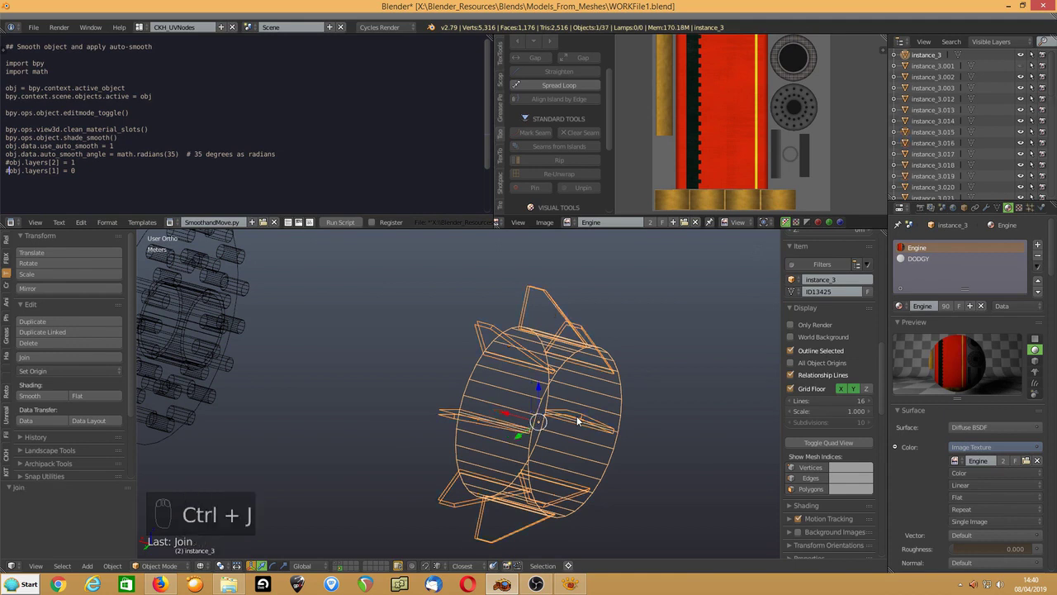
Back in Material shading, select the joined ring's geometry assigned to the DODGY material and delete its vertices.
key("z")
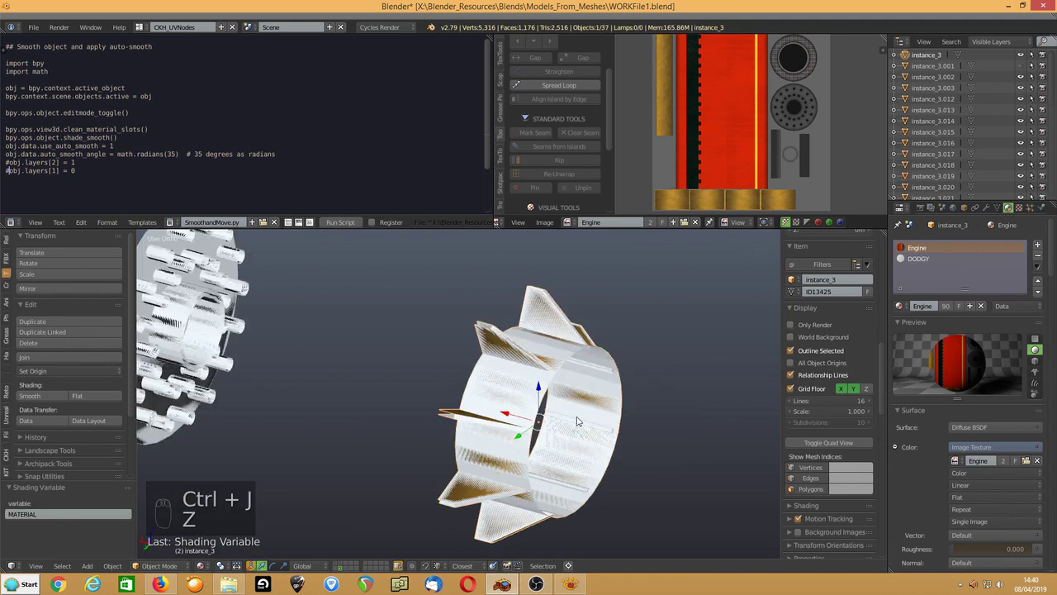
key("Tab")
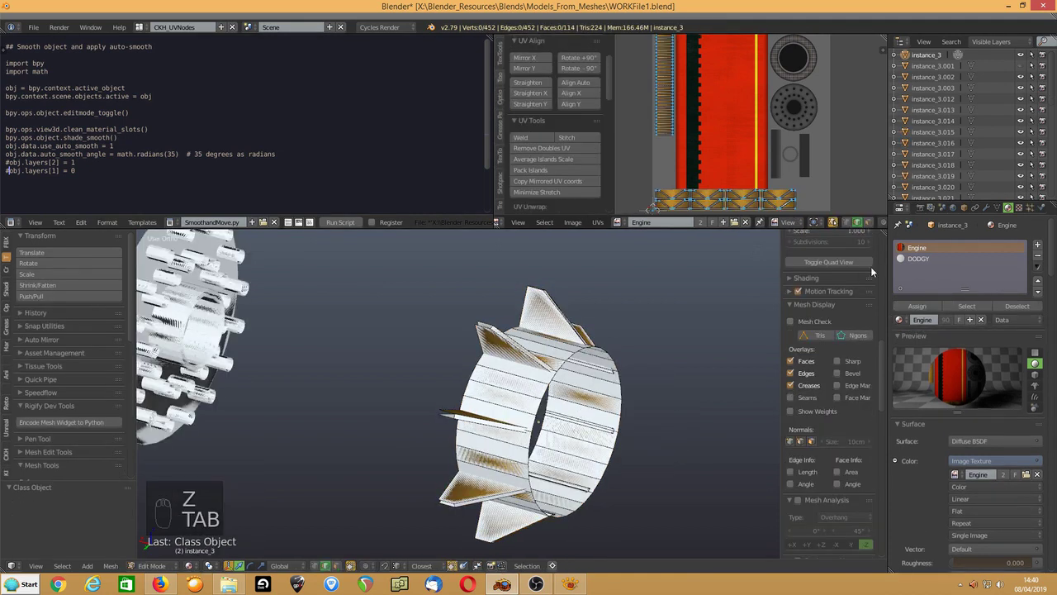
left_click(917, 259)
left_click(967, 305)
key("Delete")
left_click(389, 344)
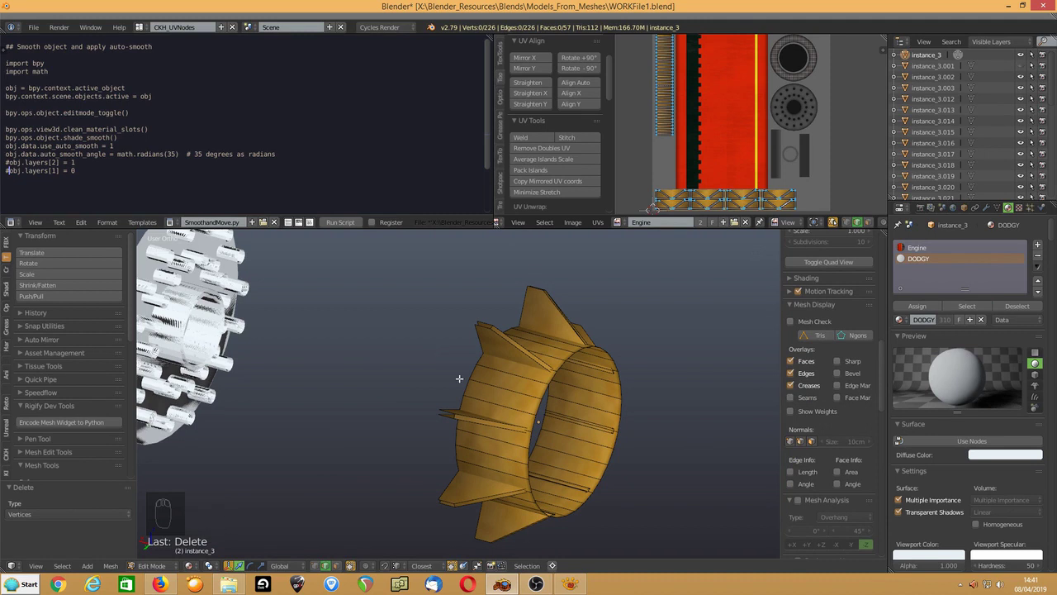
Try to merge the finned ring's duplicate vertices with Remove Doubles.
key("l")
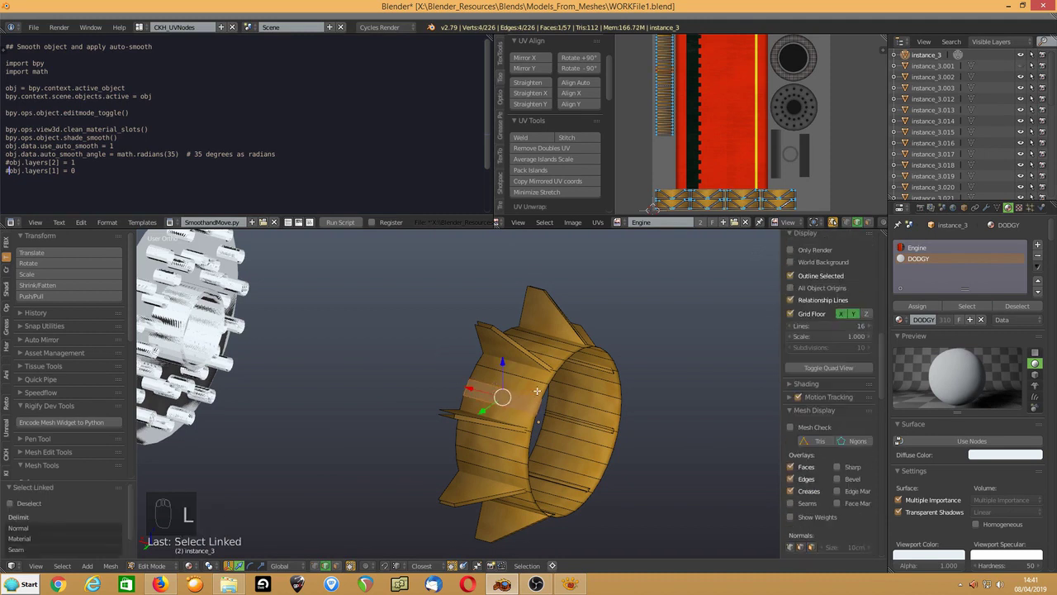
key("a")
key("w")
left_click(537, 393)
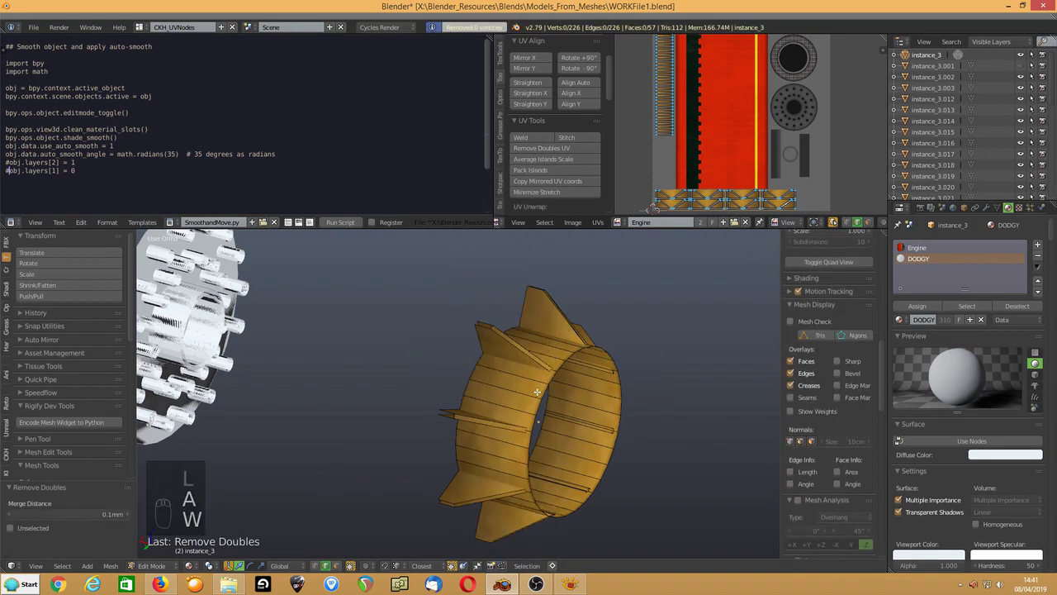
Merge the finned ring's duplicate vertices across its whole mesh, and run the smoothing and auto-smooth script on the ring.
key("a")
left_click(537, 395)
key("w")
left_click(537, 393)
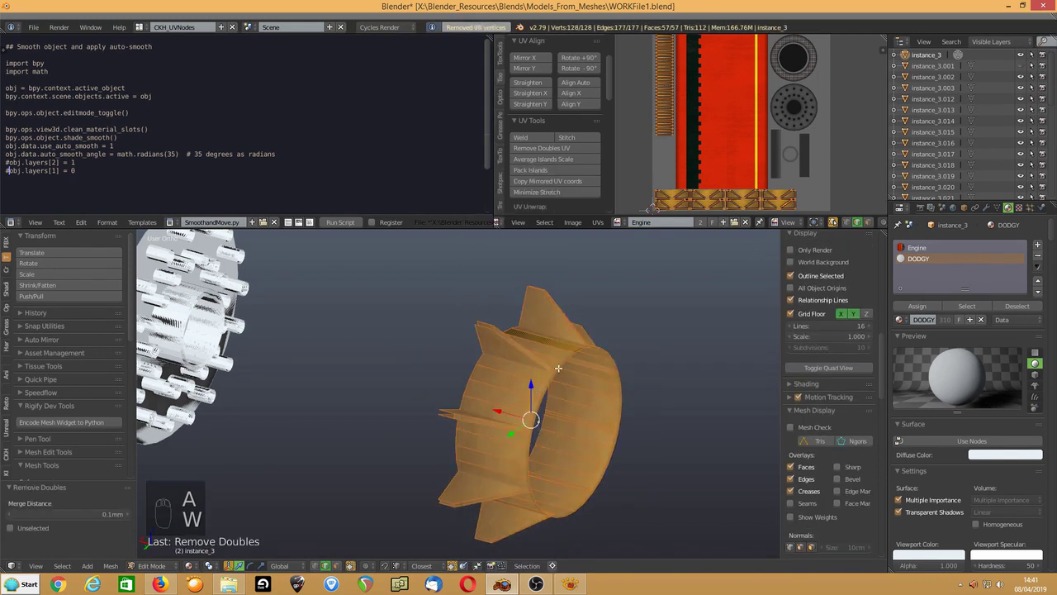
middle_click_drag(444, 419, 492, 393)
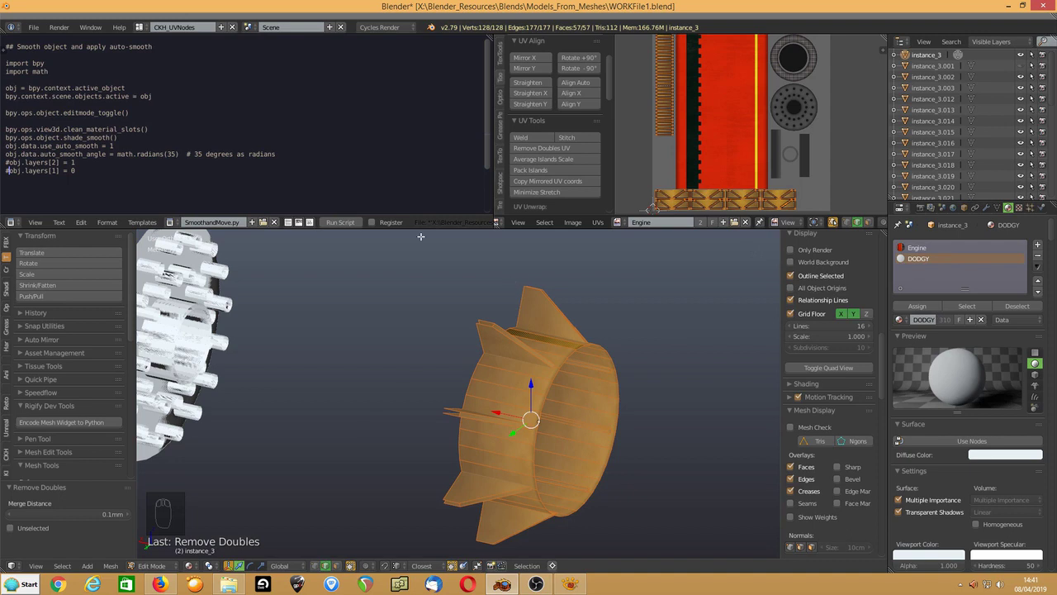
left_click(338, 221)
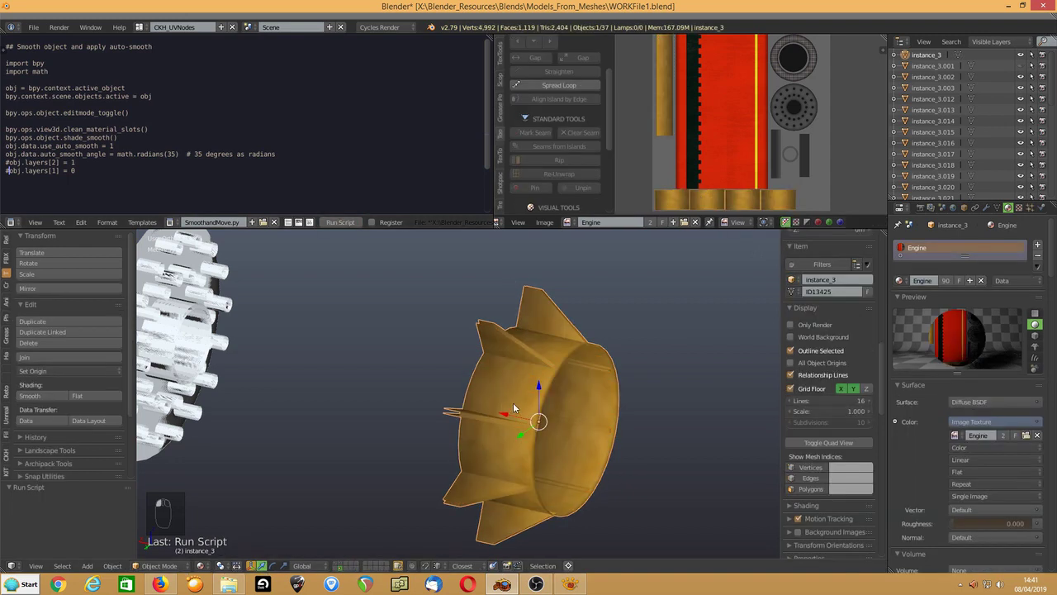
Edit the round perforated disc, select its geometry assigned to the DODGY material and delete those vertices.
middle_click_drag(513, 404, 372, 385)
middle_click_drag(303, 363, 376, 347)
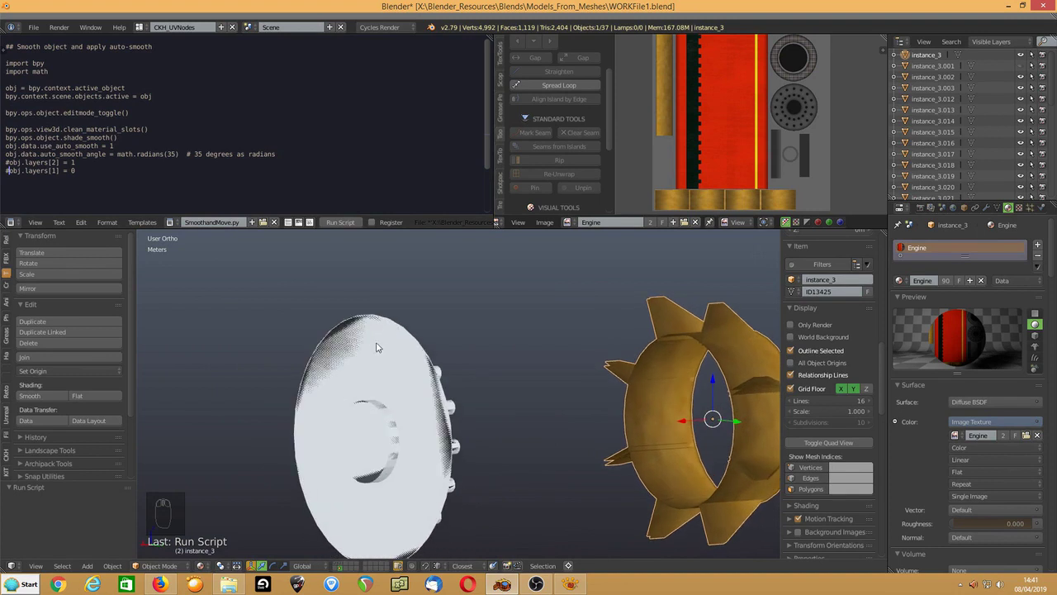
right_click(374, 347)
key("Tab")
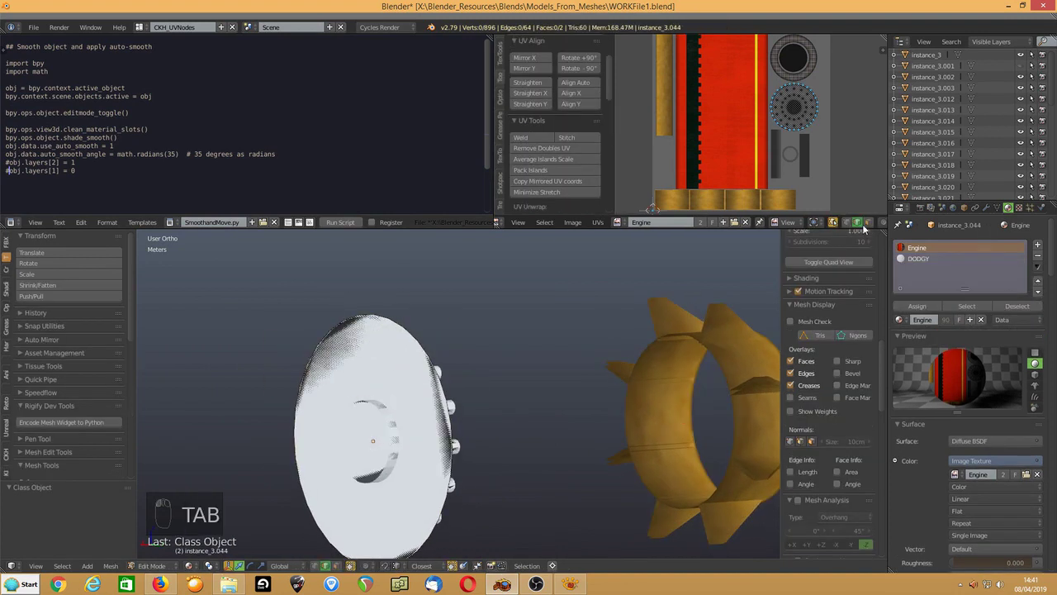
left_click(916, 258)
left_click(961, 306)
scroll(826, 330, "up", 3)
key("Delete")
left_click(447, 352)
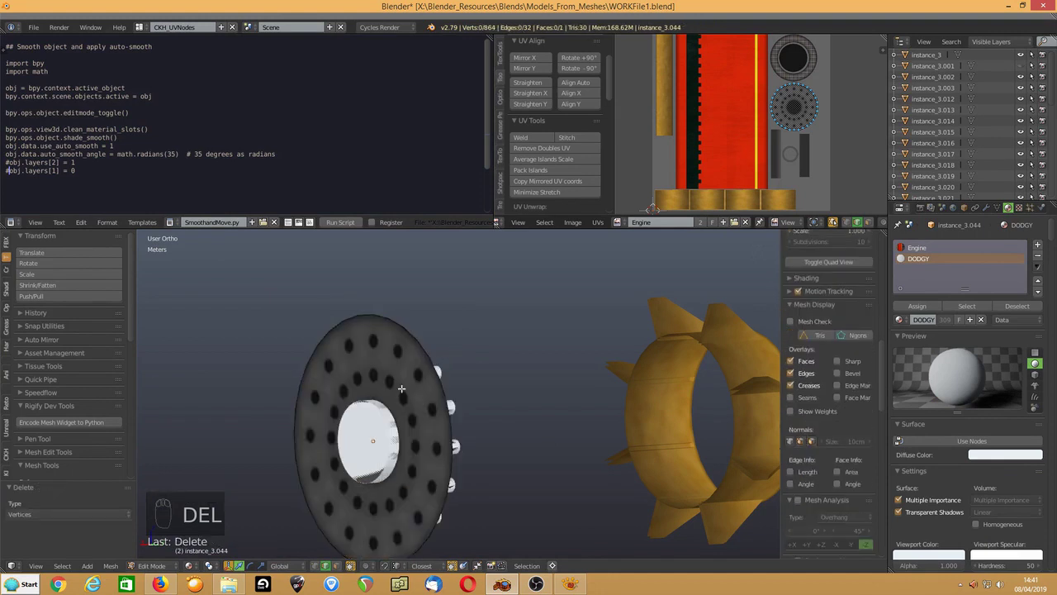
Select all of the perforated disc's remaining geometry and merge its duplicate vertices with Remove Doubles.
middle_click_drag(387, 394, 372, 373)
middle_click_drag(489, 361, 535, 362)
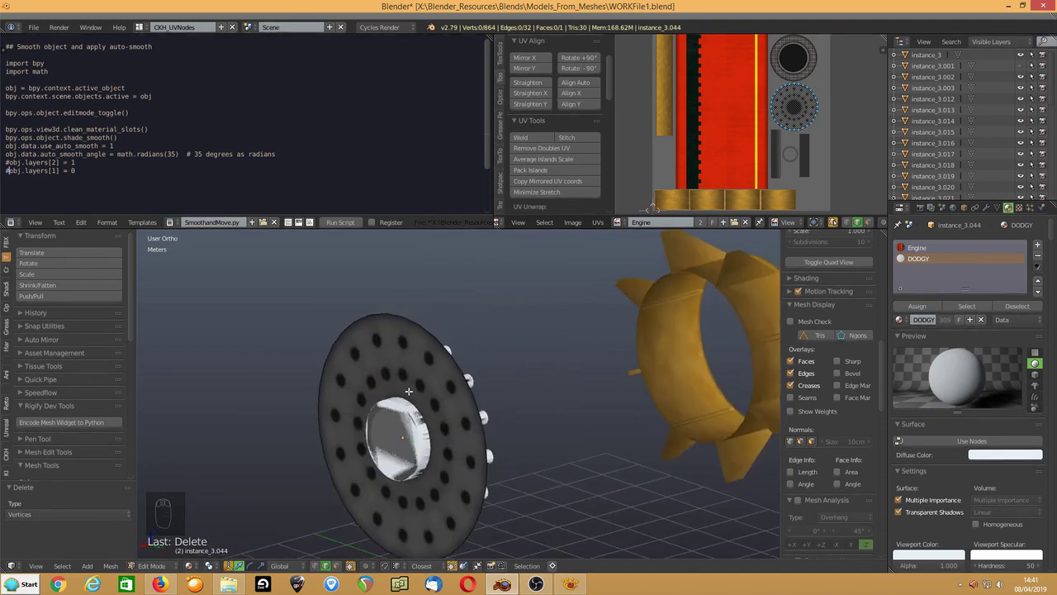
scroll(408, 391, "up", 4)
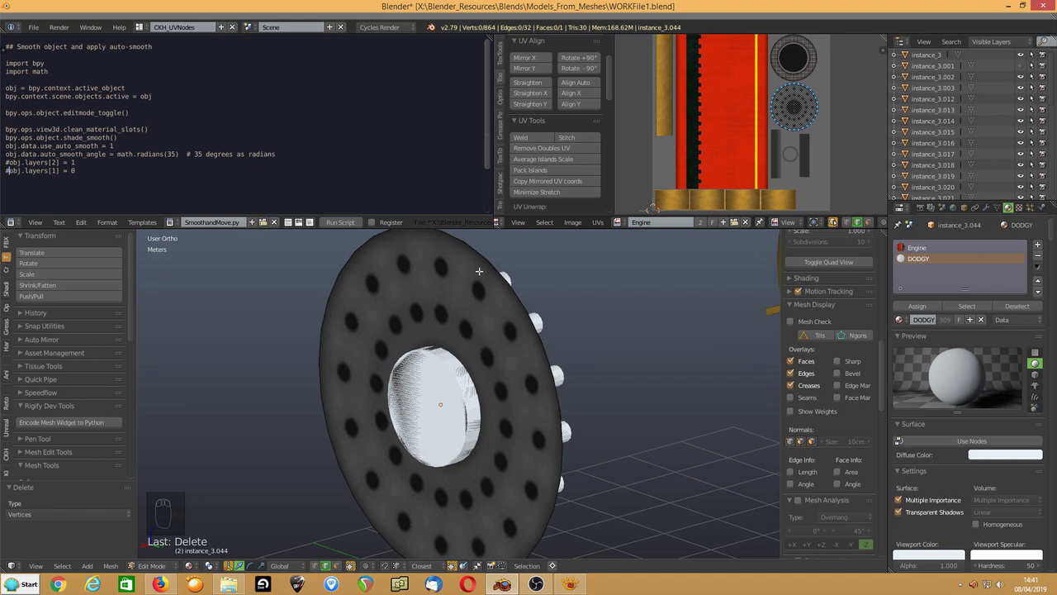
left_click(337, 566)
right_click(416, 297)
key("a")
key("a")
key("w")
left_click(408, 296)
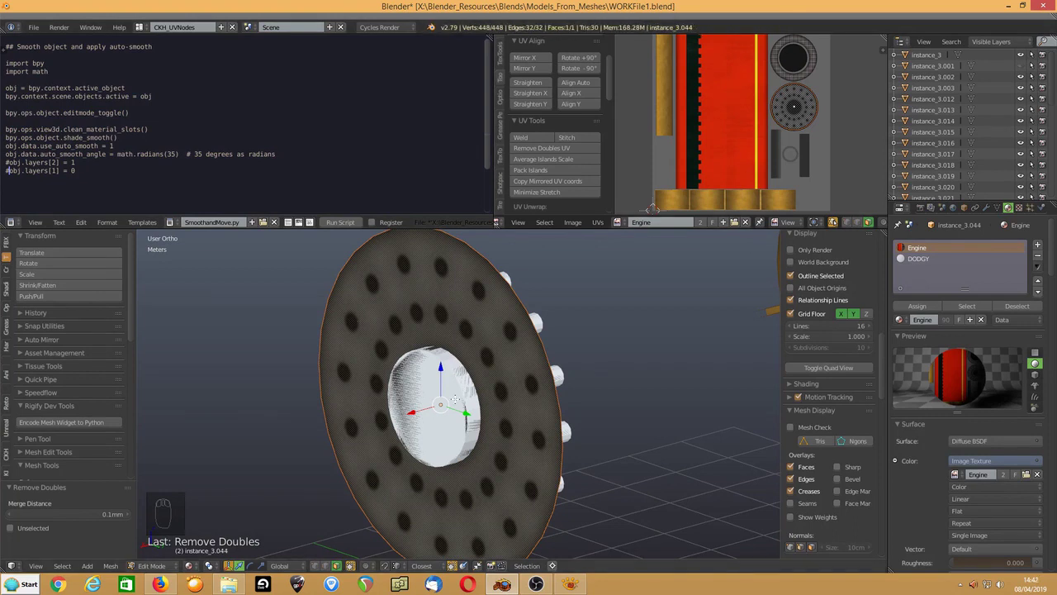
In wireframe shading and vertex mode, select the disc's loose geometry by trait and delete its vertices.
middle_click_drag(498, 380, 535, 376)
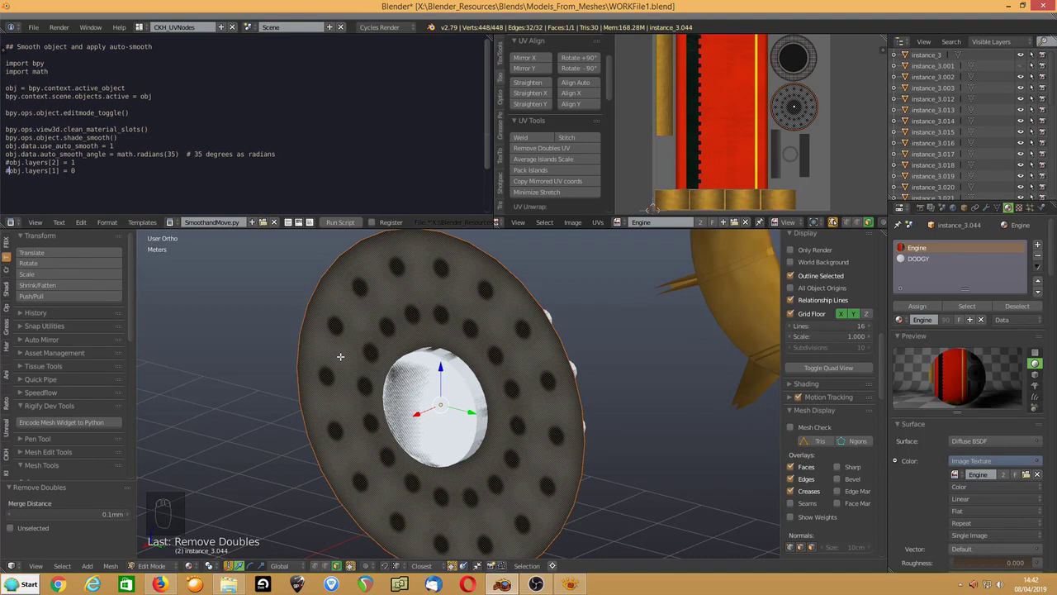
key("z")
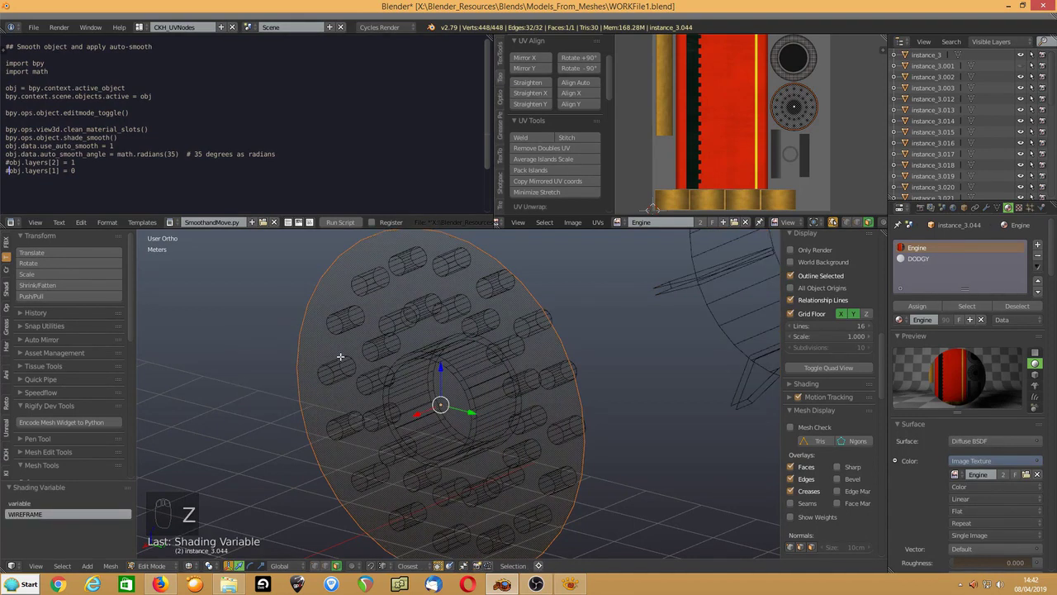
left_click(315, 566)
middle_click_drag(322, 383, 345, 347)
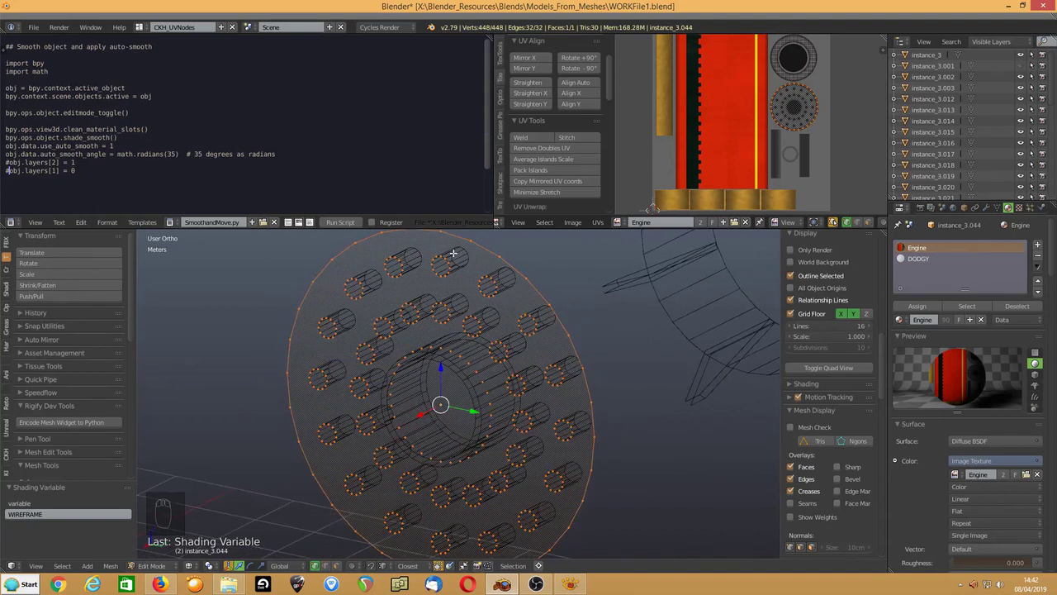
mouse_move(565, 365)
middle_mouse_down()
mouse_move(487, 323)
mouse_move(570, 349)
middle_mouse_up()
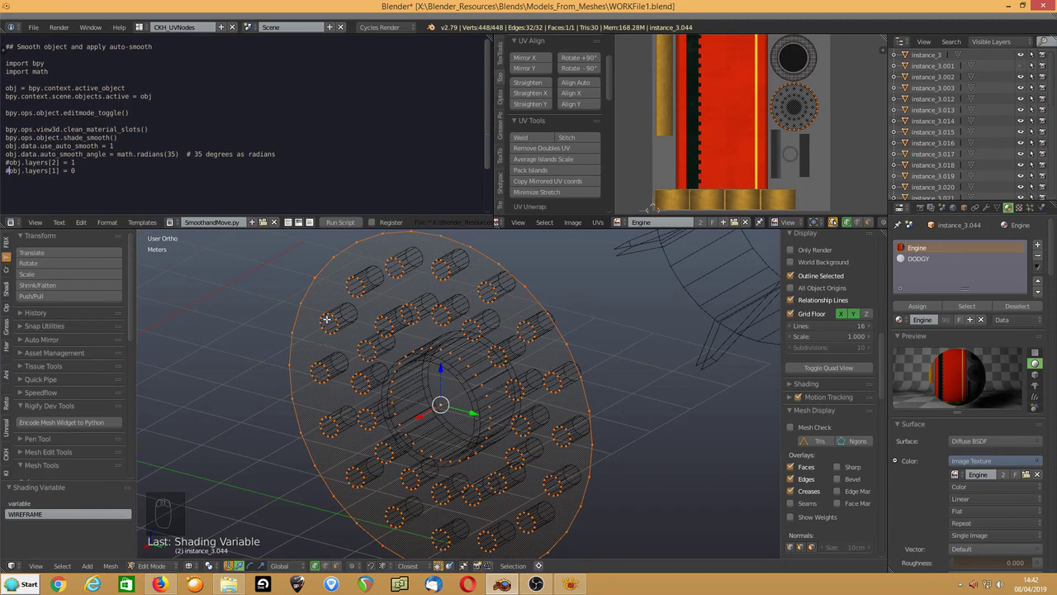
right_click(298, 303)
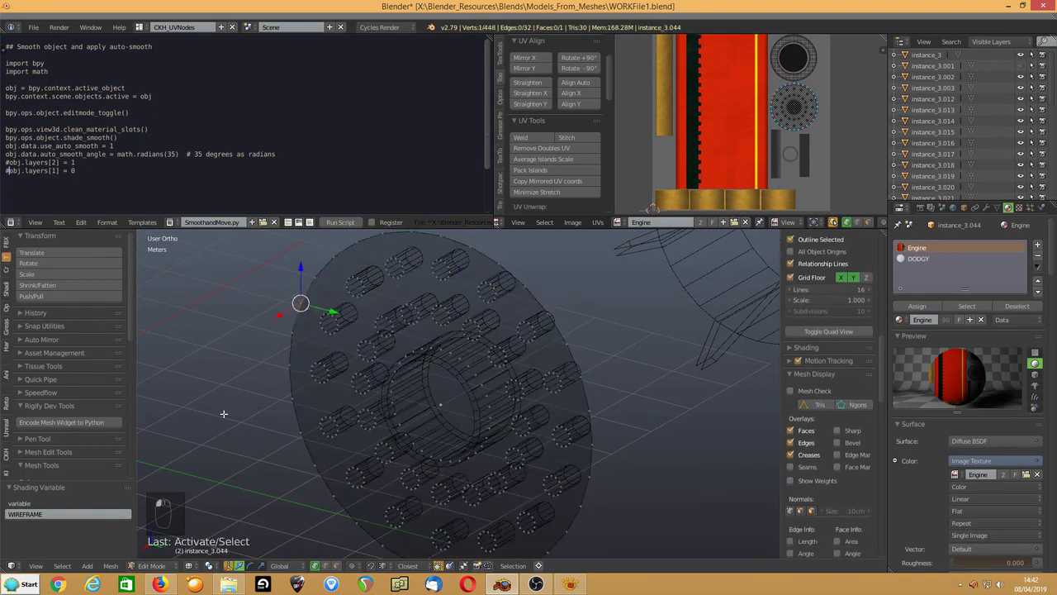
key("a")
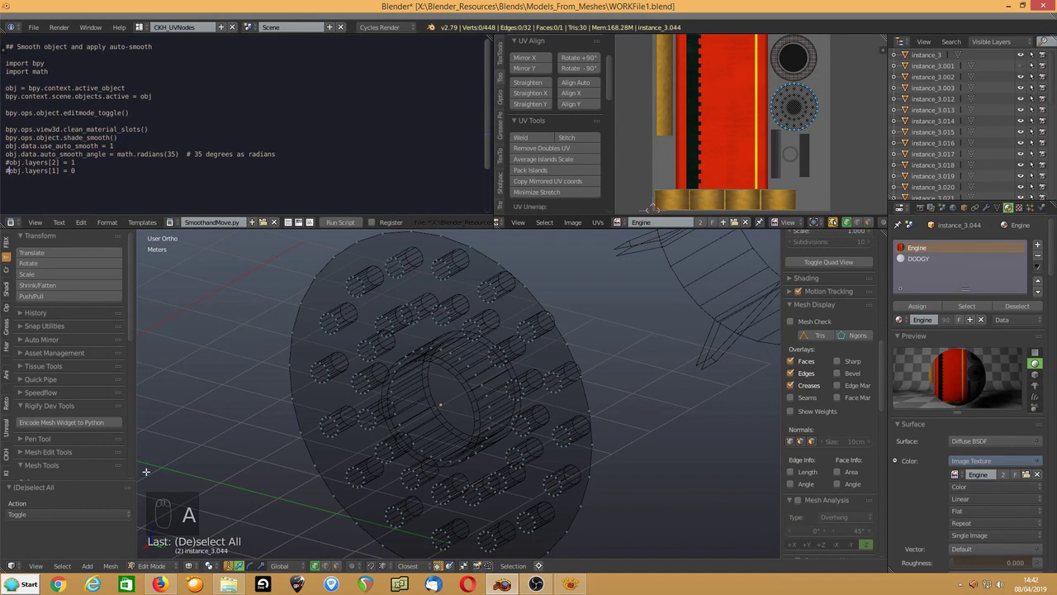
left_click(63, 566)
mouse_move(104, 418)
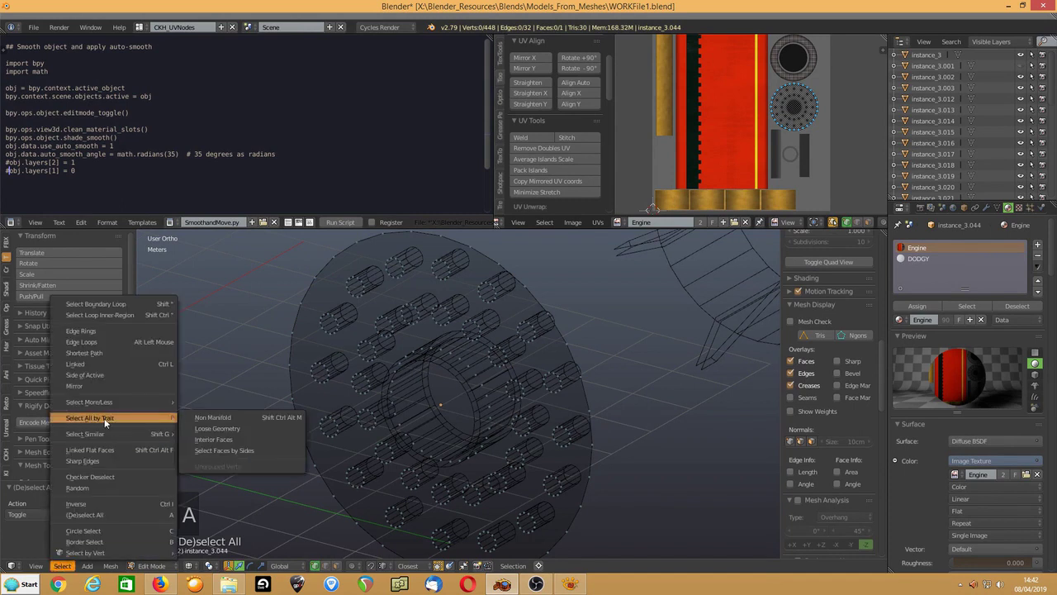
left_click(198, 429)
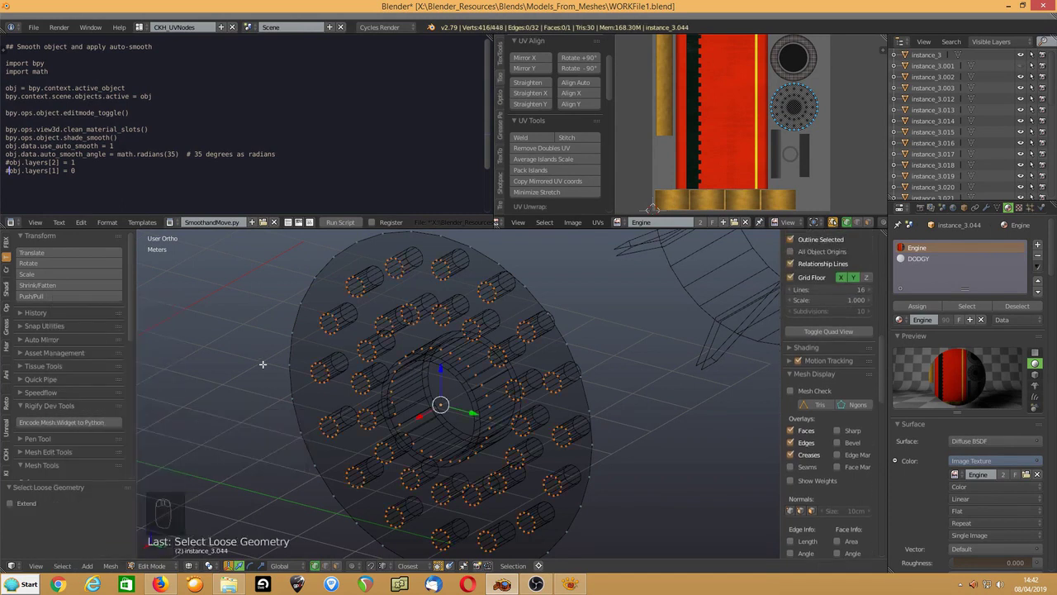
key("Delete")
left_click(263, 363)
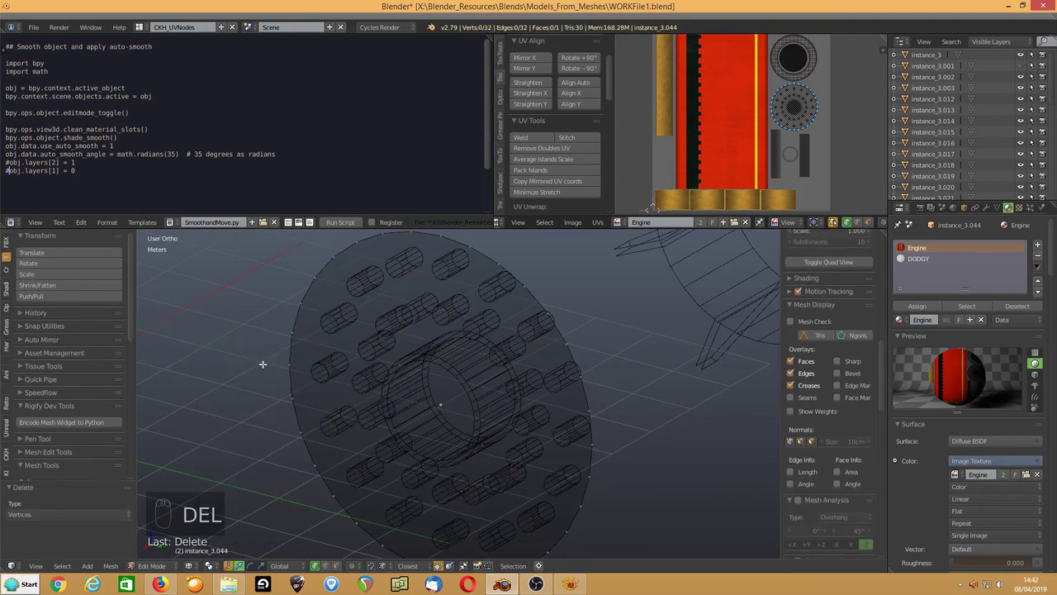
Back in Material shading, inset the disc's face three times into concentric rings, the last two about 0.72 and 0.36 thick.
key("z")
left_click(263, 363)
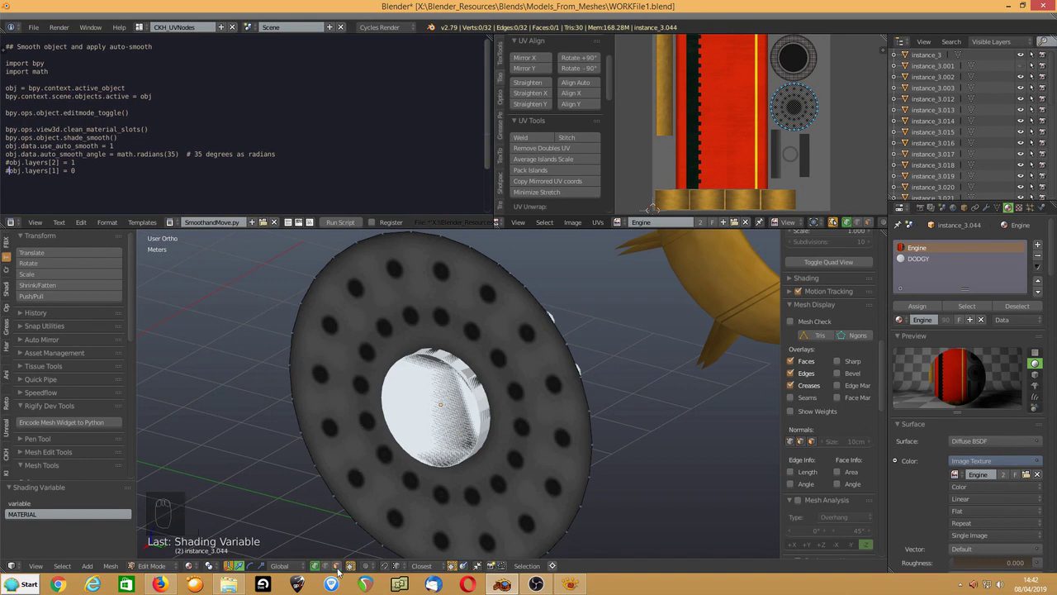
right_click(322, 419)
key("i")
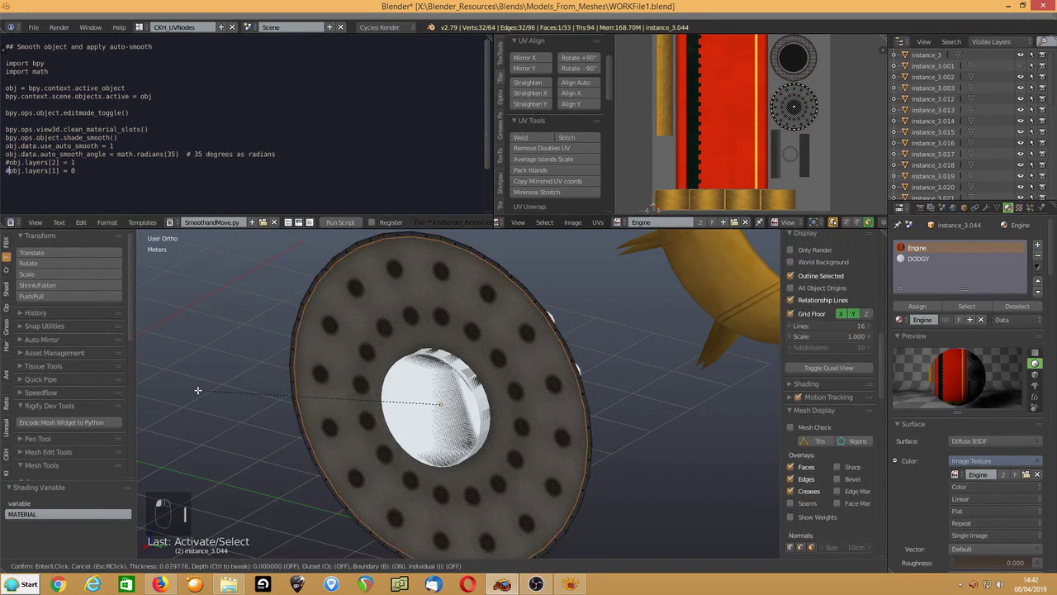
left_click(227, 386)
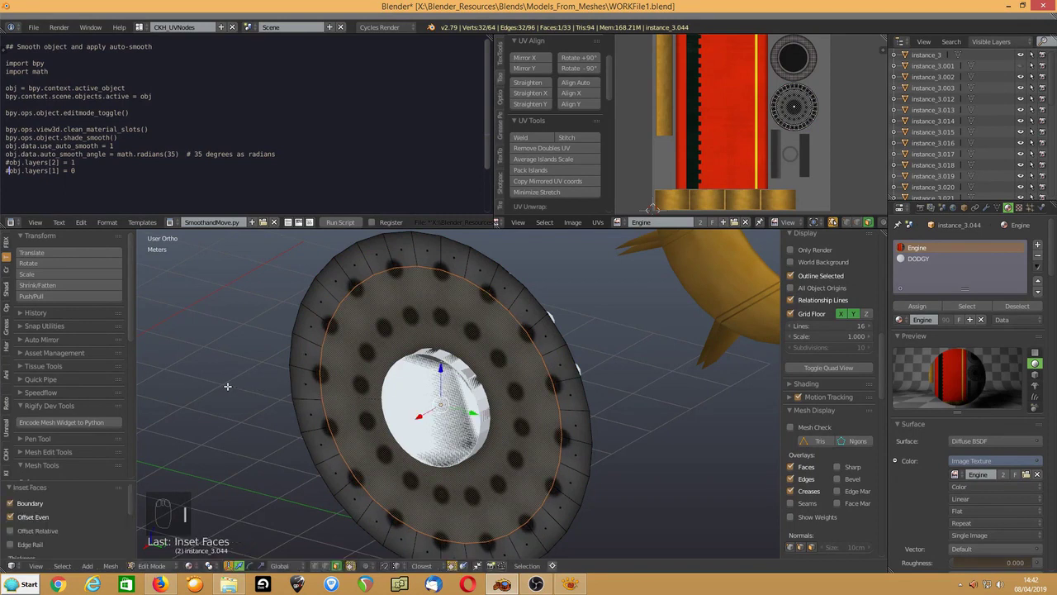
key("i")
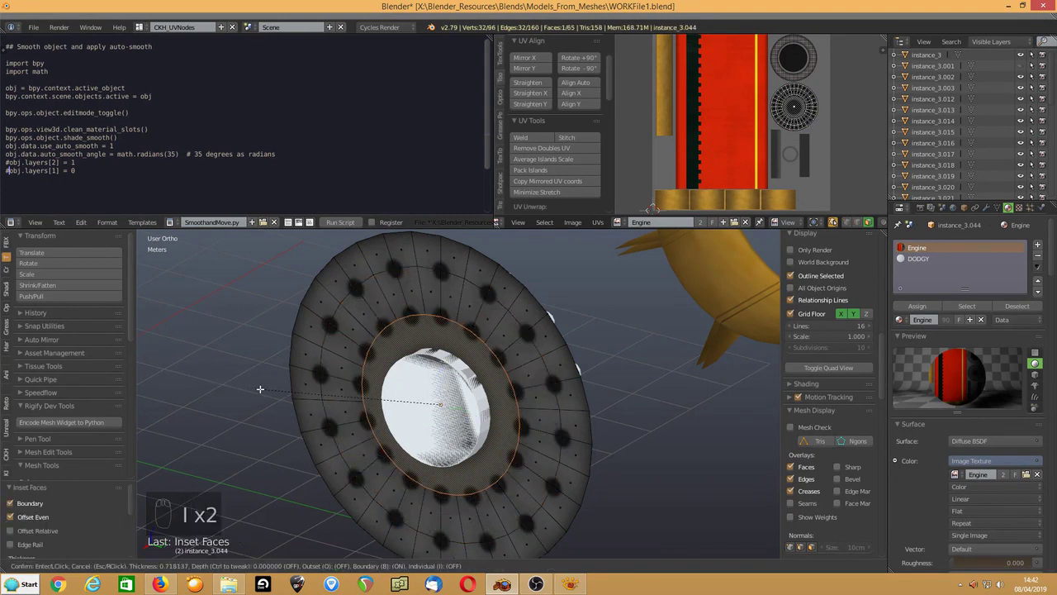
left_click(259, 388)
key("i")
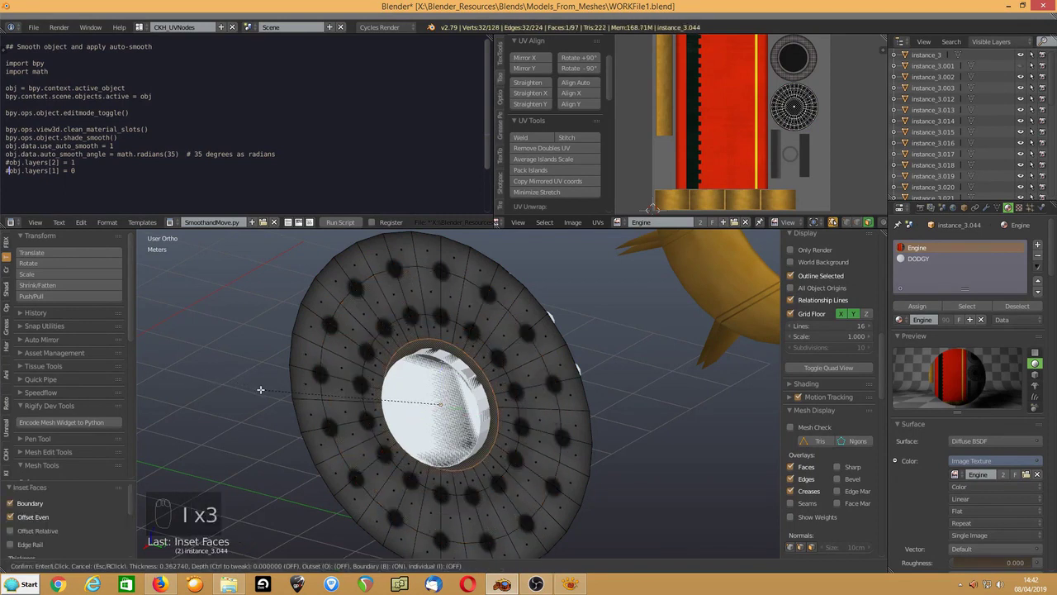
left_click(261, 389)
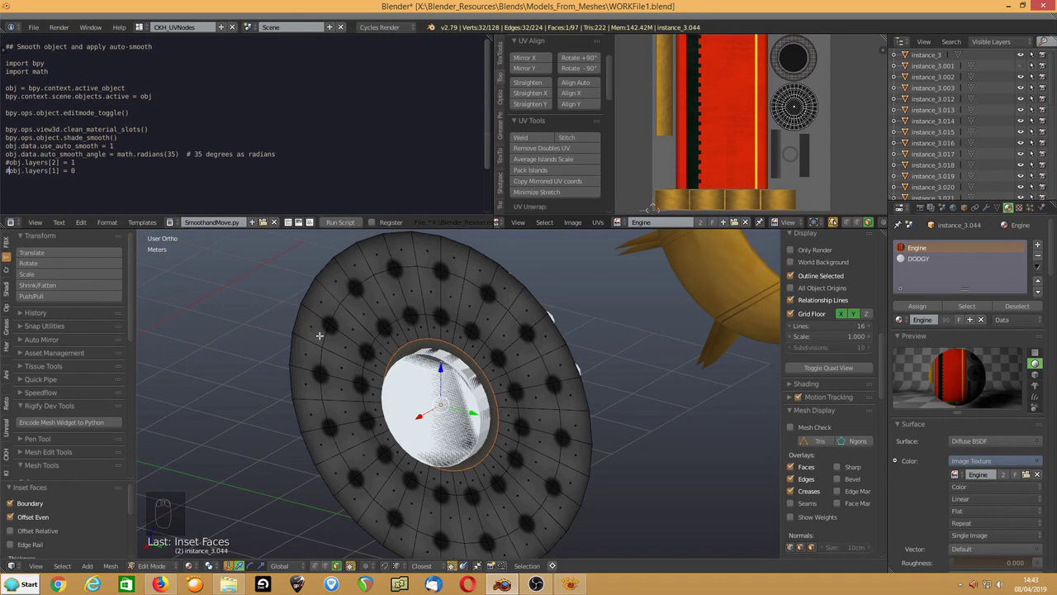
Finish editing the perforated disc, hide it, and join the two parts of the central hub cylinder into one object.
key("Tab")
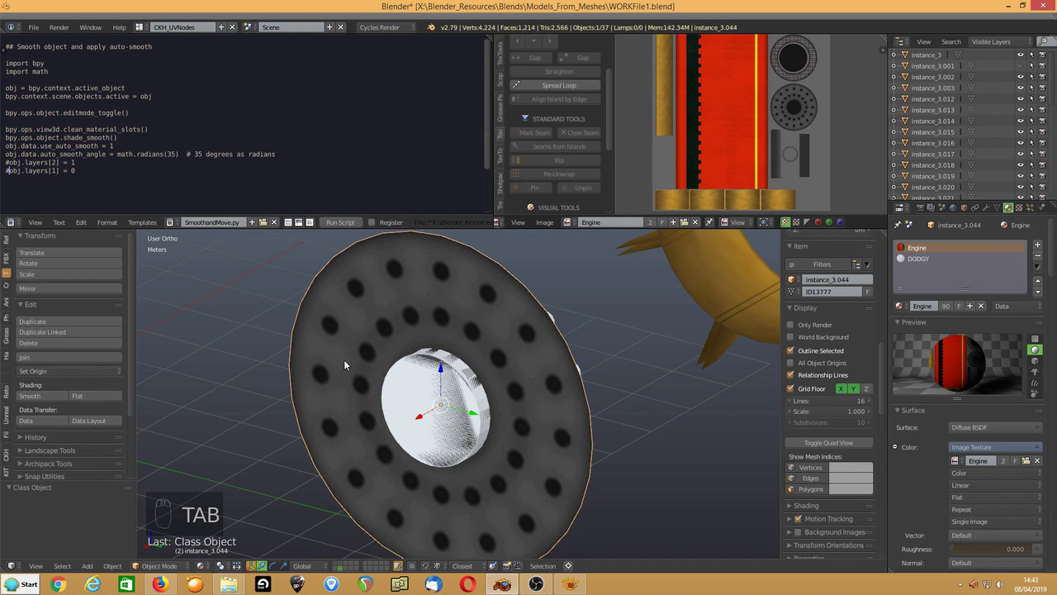
key("h")
mouse_move(343, 360)
middle_mouse_down()
mouse_move(447, 386)
mouse_move(344, 373)
middle_mouse_up()
right_click(555, 372)
right_click(530, 355, "shift")
key("ctrl+j")
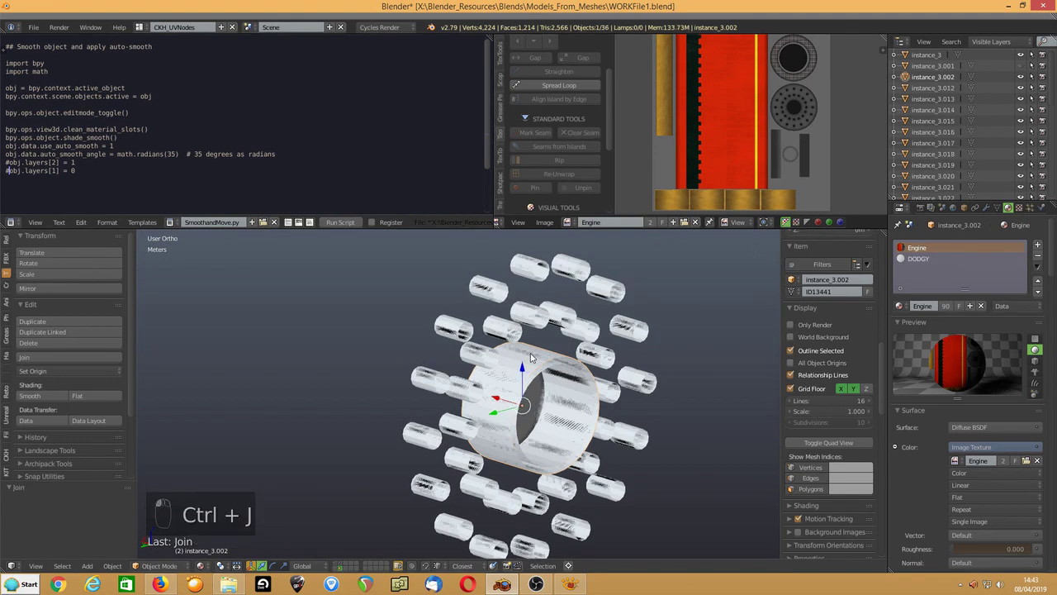
Hide the joined central hub and the finned ring so only the small tubes stay in view.
key("h")
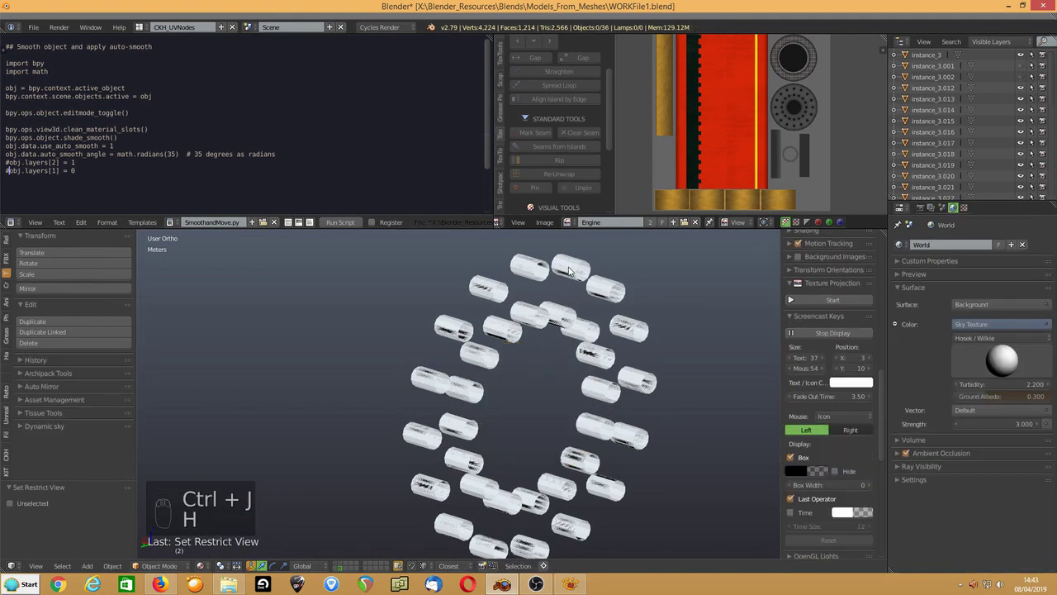
right_click(569, 270)
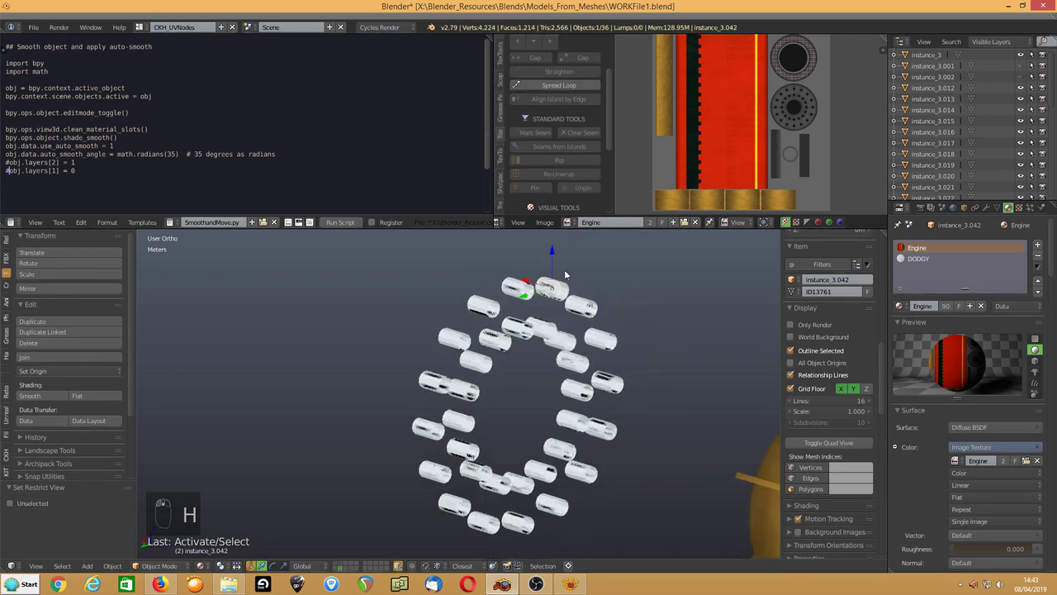
key("h")
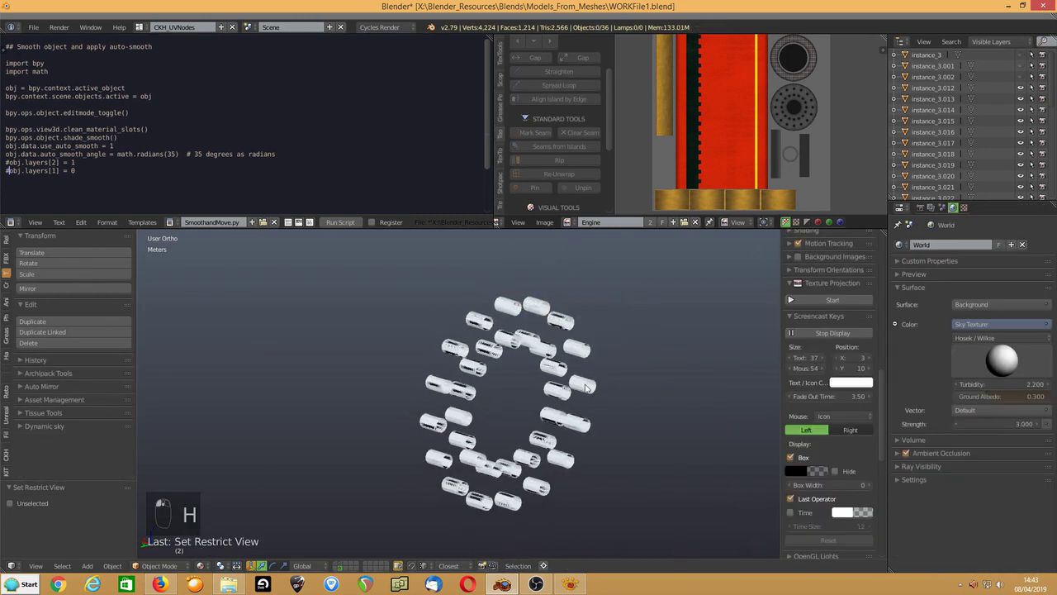
Select all of the small tubes, with one of them active, and join them into one object.
right_click(535, 307)
key("ctrl+i")
right_click(534, 307, "shift")
key("ctrl+j")
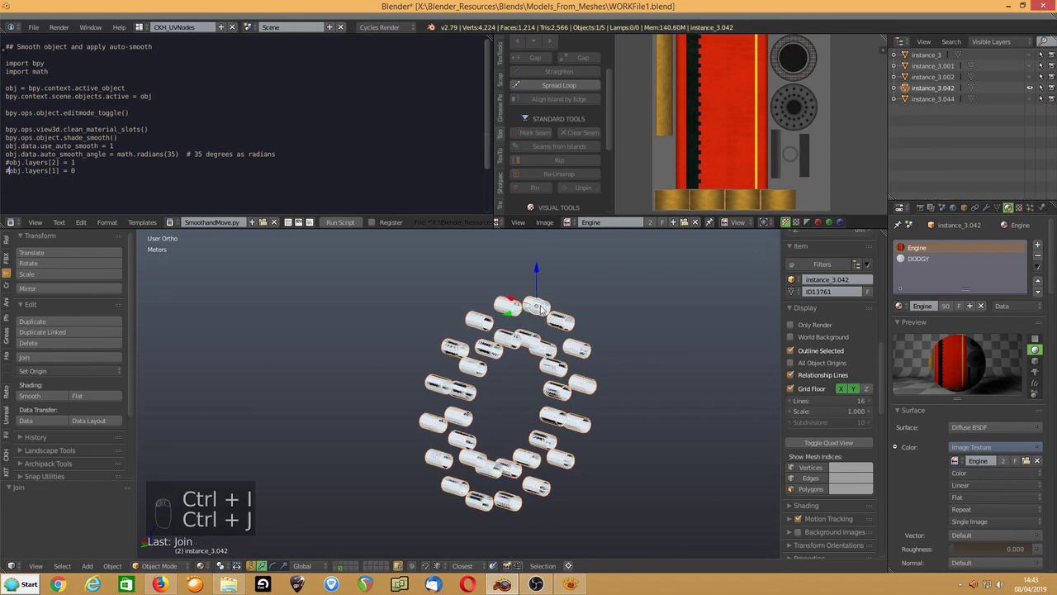
Unhide all objects, then hide the red engine casing and the finned ring again.
key("alt+h")
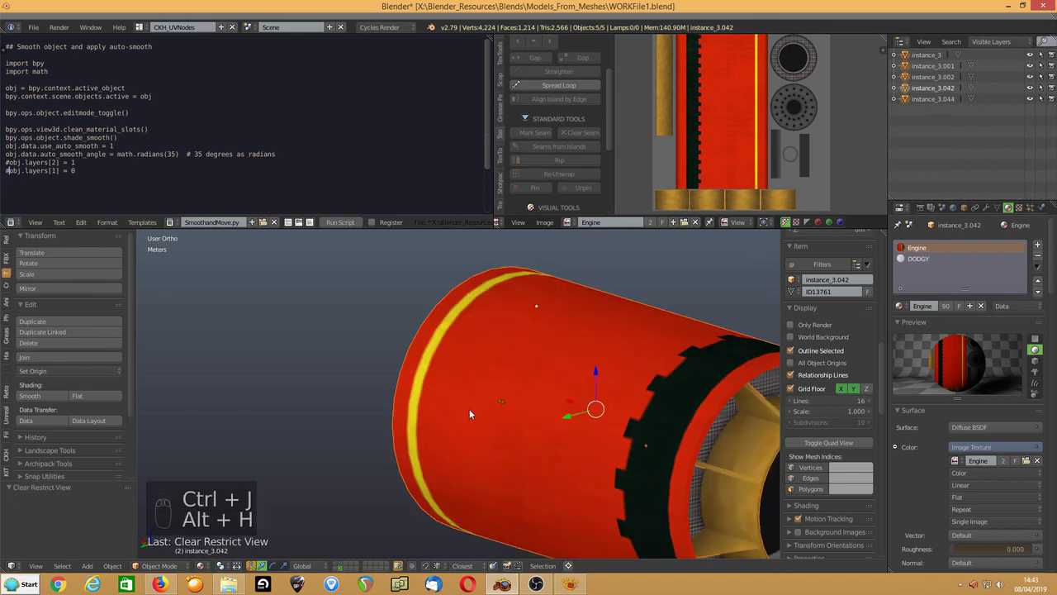
middle_click_drag(469, 413, 476, 450)
right_click(624, 412)
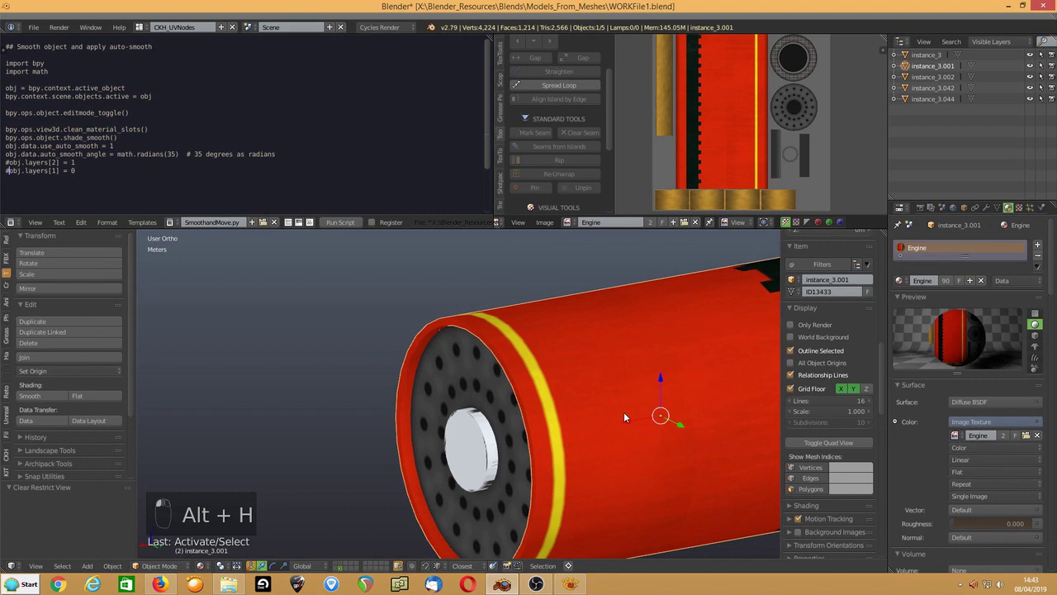
key("h")
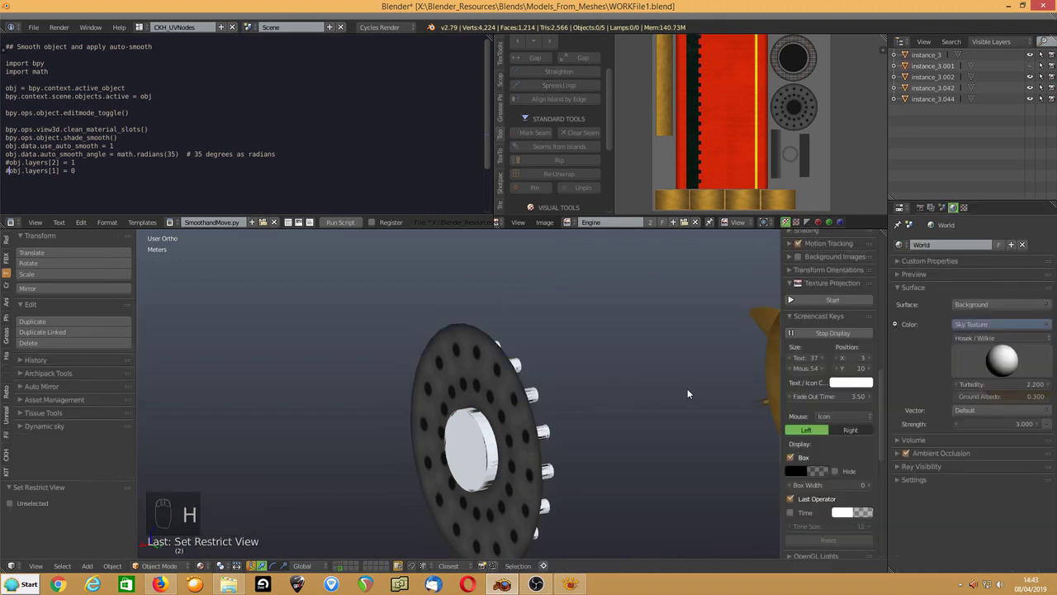
right_click(757, 371)
key("h")
Edit the central hub, select its geometry assigned to the DODGY material and delete those vertices.
middle_click_drag(611, 417, 615, 363, "shift")
right_click(475, 419)
key("Tab")
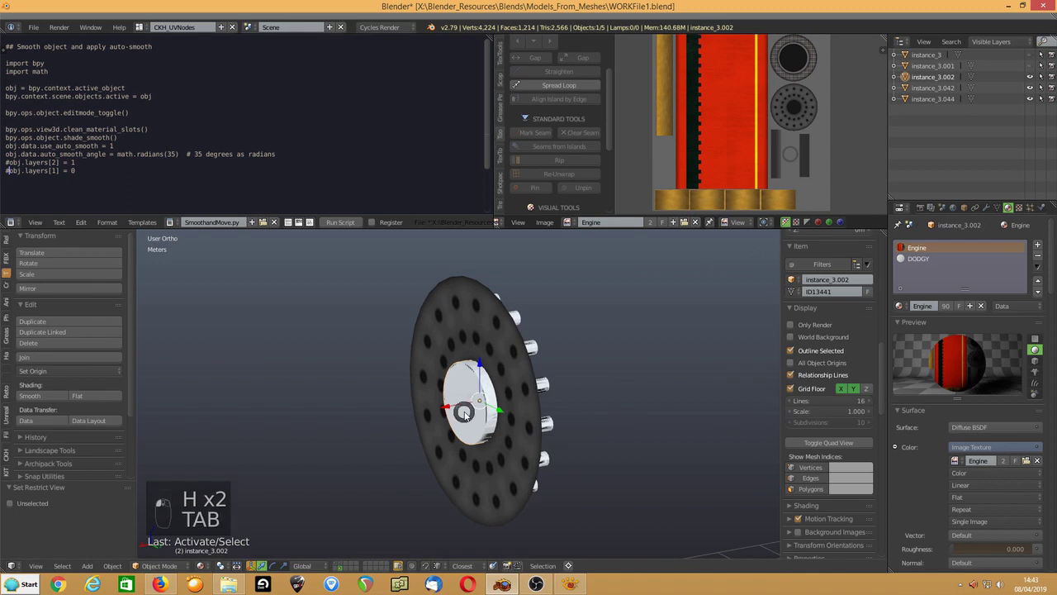
left_click(919, 258)
left_click(968, 306)
key("Delete")
left_click(585, 340)
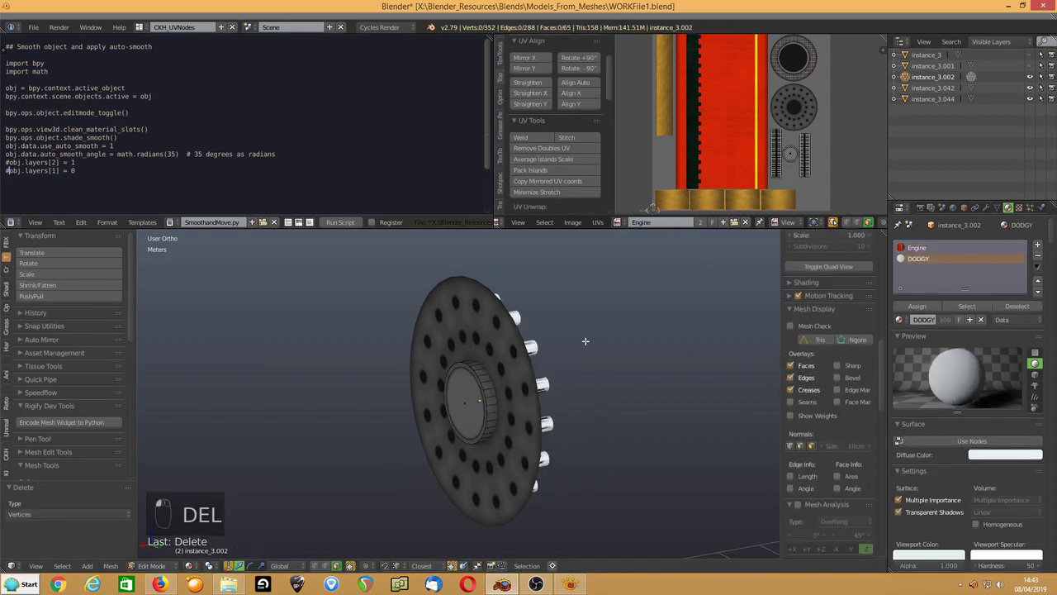
Select all of the central hub's remaining geometry and remove its doubled vertices.
key("a")
key("w")
left_click(545, 346)
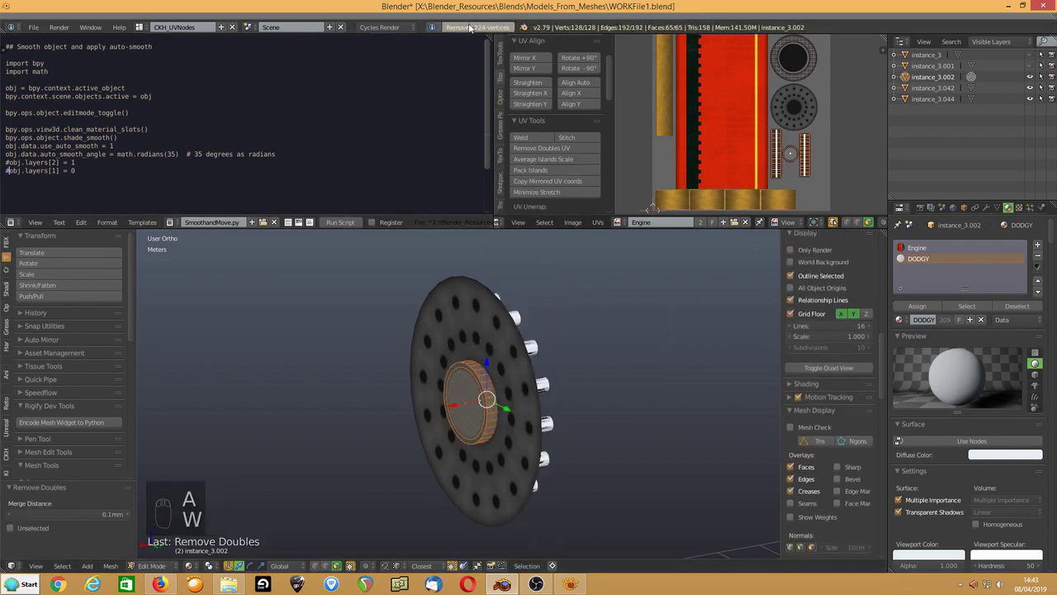
Select the hub's large circular front face and inset it to leave a narrow rim of faces around it.
key("KP_Decimal")
middle_click_drag(430, 362, 516, 365)
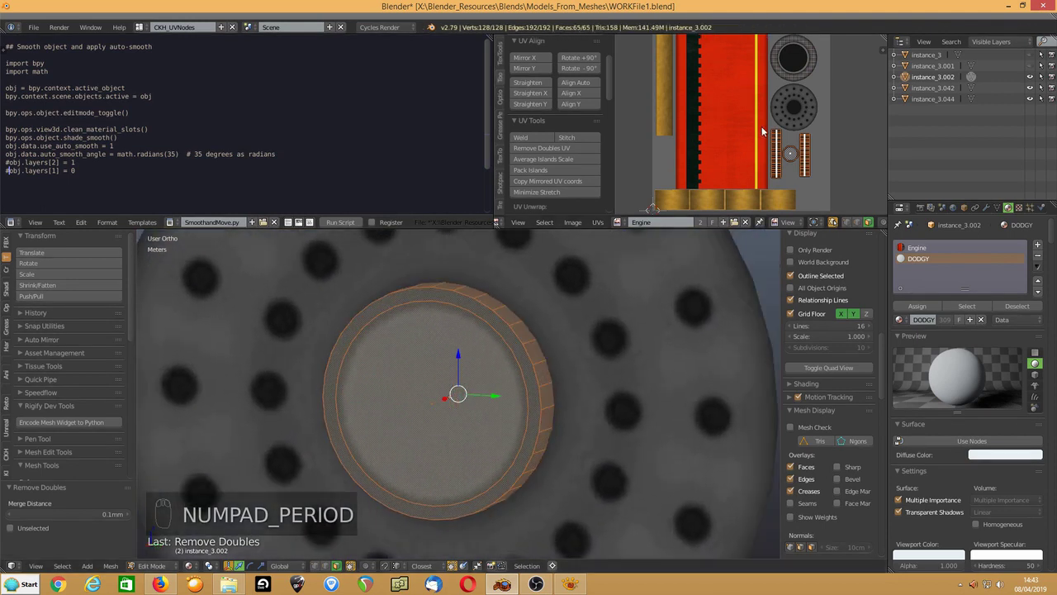
key("KP_Decimal")
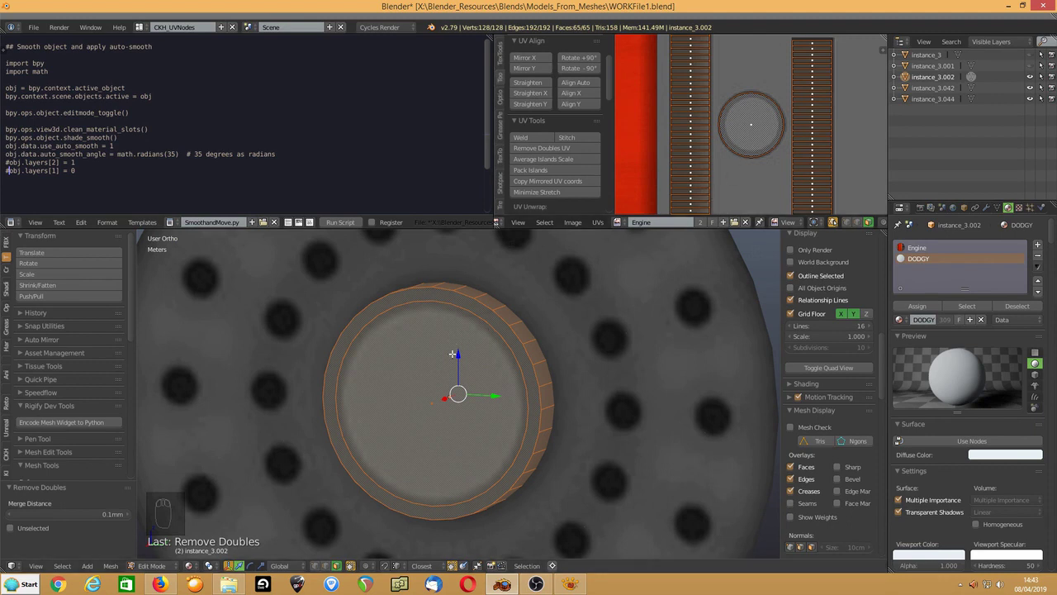
right_click(435, 406)
scroll(435, 405, "down", 1)
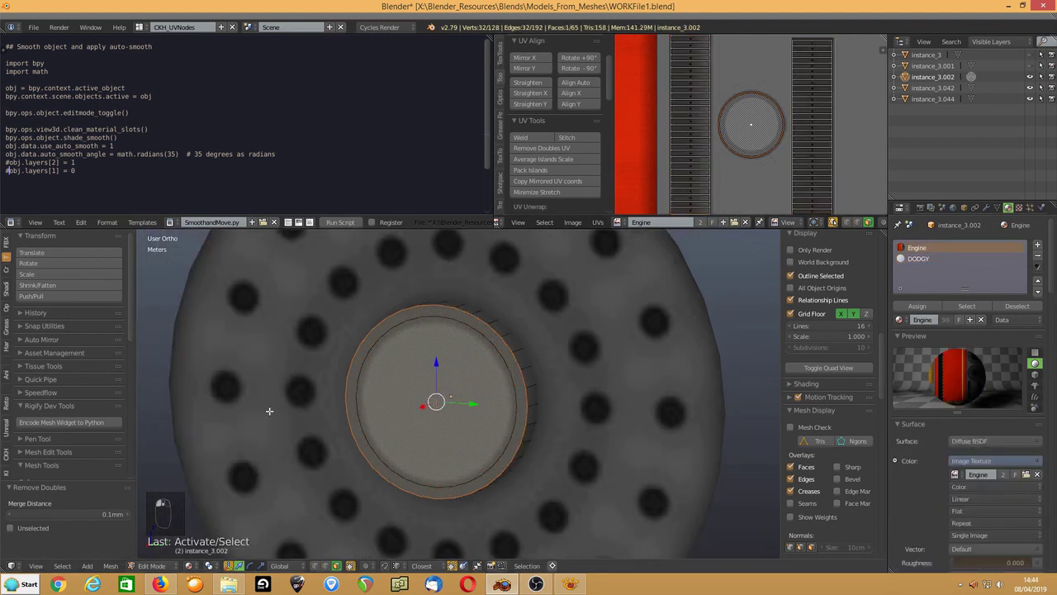
key("i")
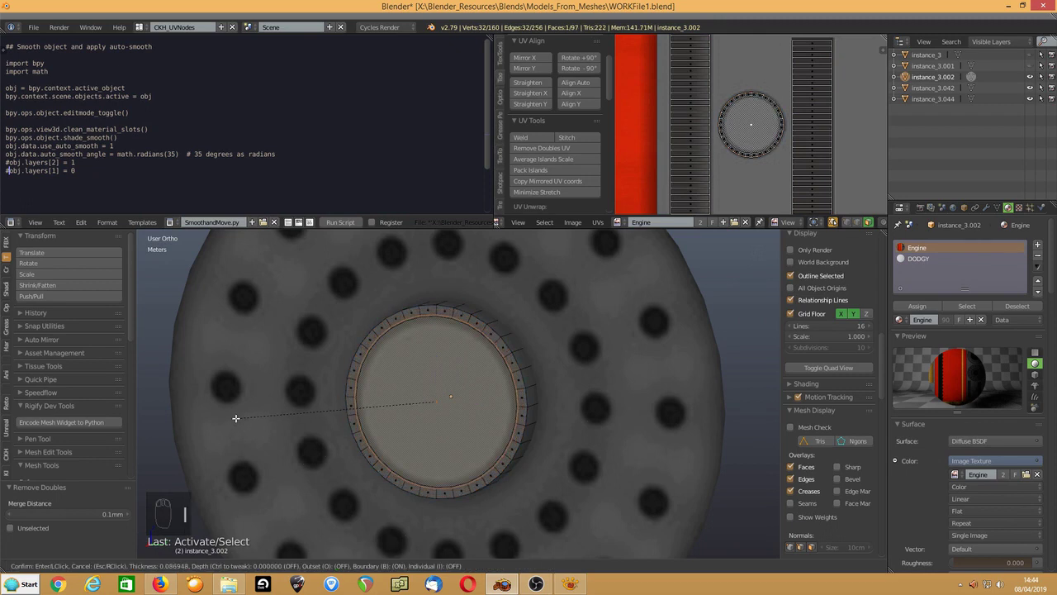
left_click(237, 417)
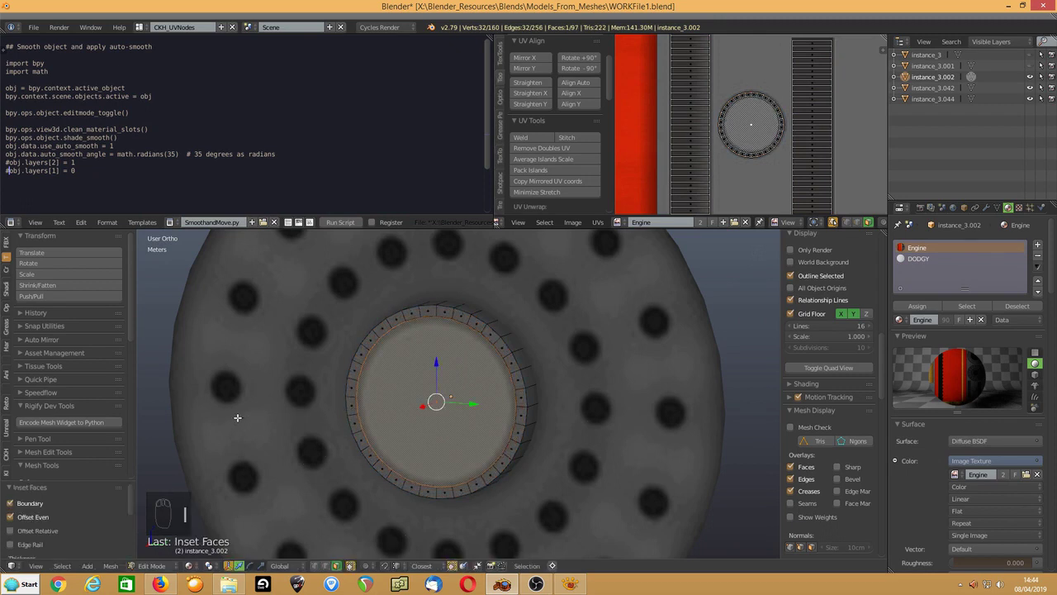
Delete the inner circular face so the hub is open inside its rim.
scroll(364, 412, "up", 2)
key("Delete")
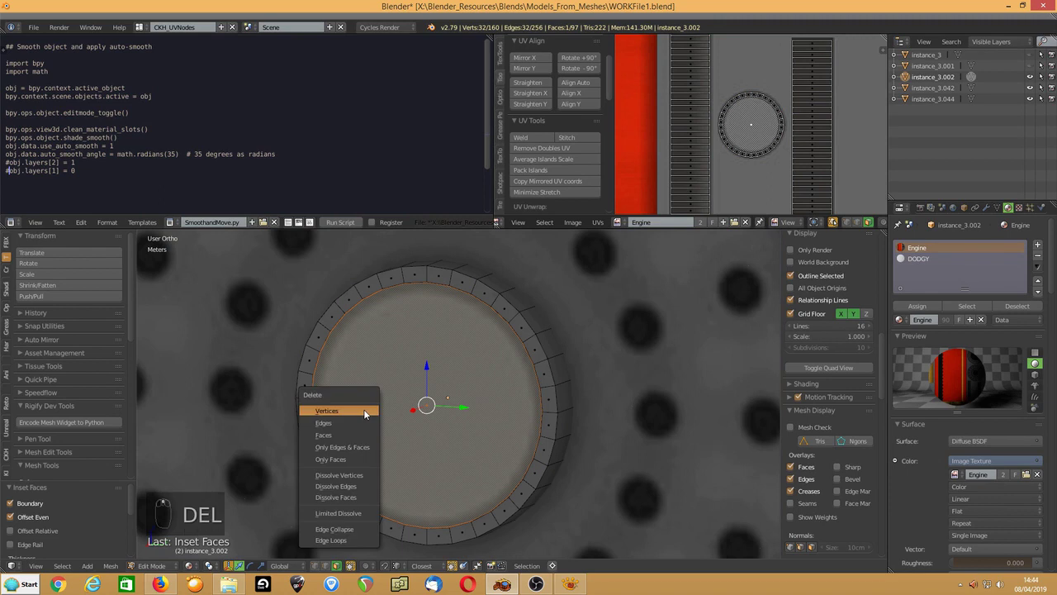
left_click(323, 435)
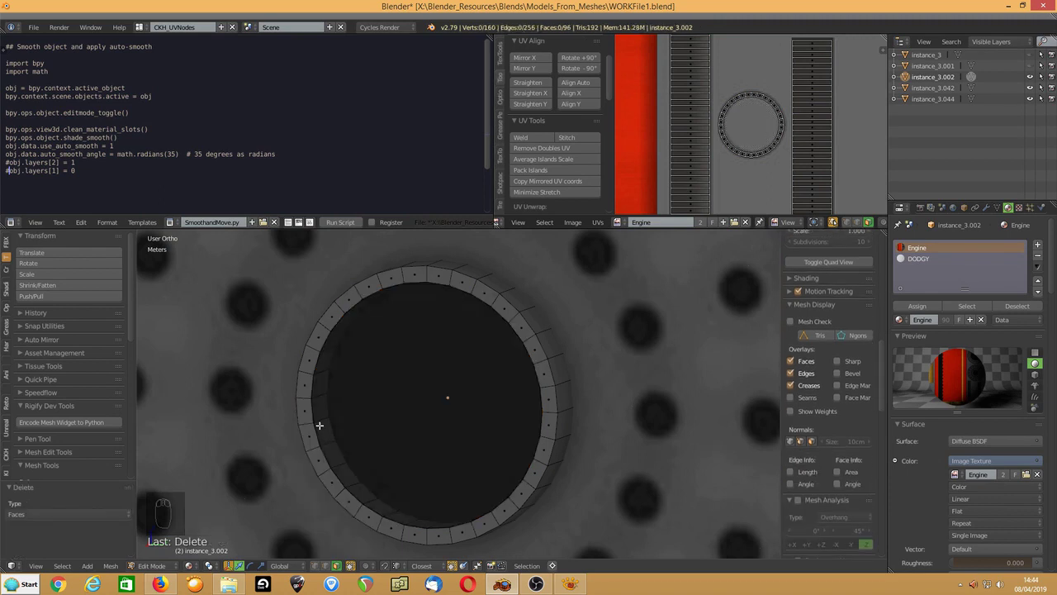
Select the hub's linked rim and wall geometry and remove doubles with a merge distance of 1.01 cm.
key("l")
key("l")
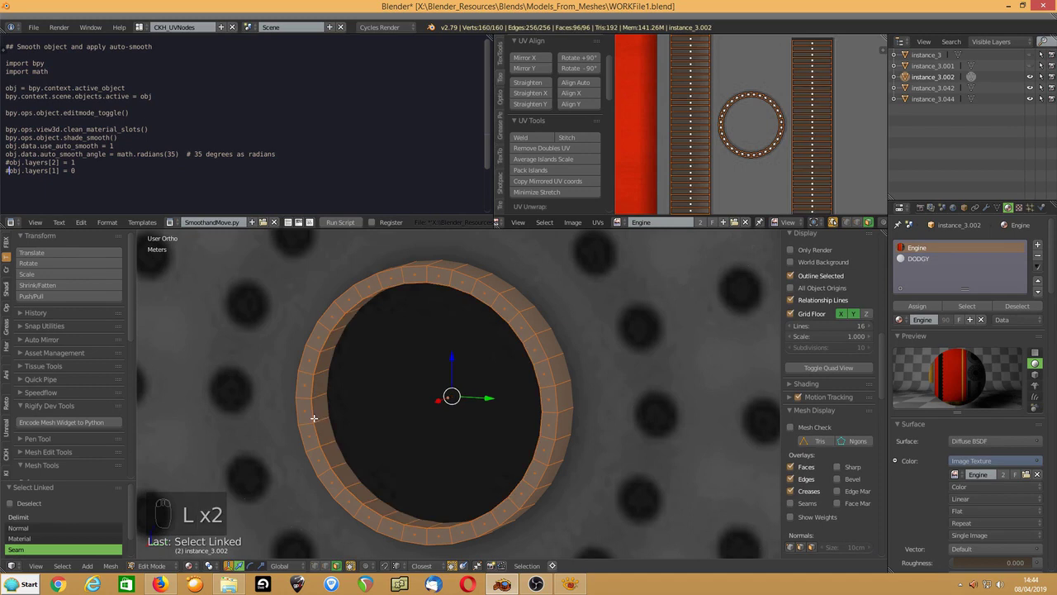
key("w")
left_click(313, 418)
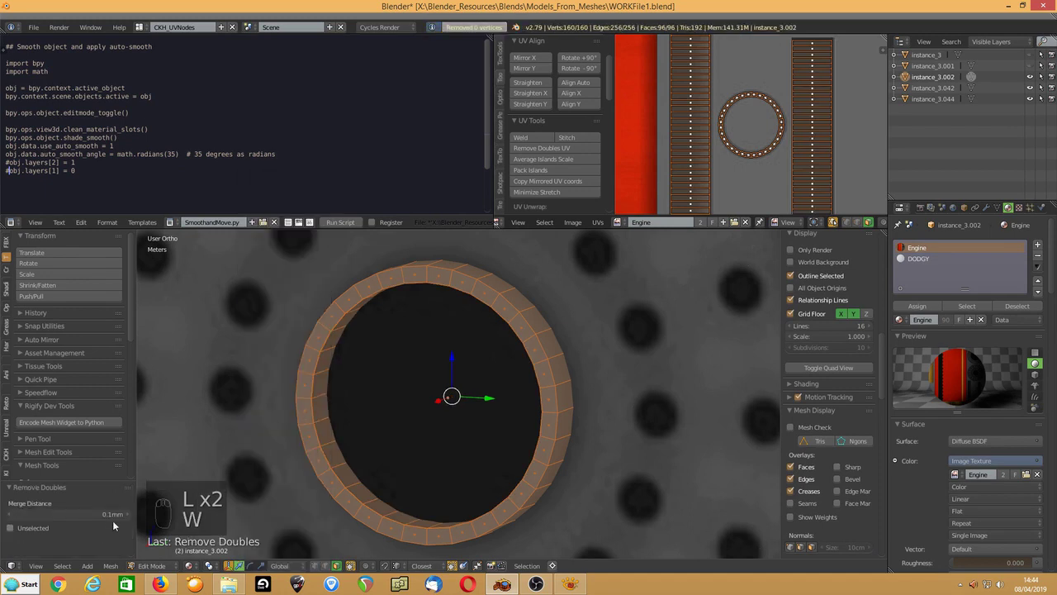
left_click_drag(124, 515, 125, 514)
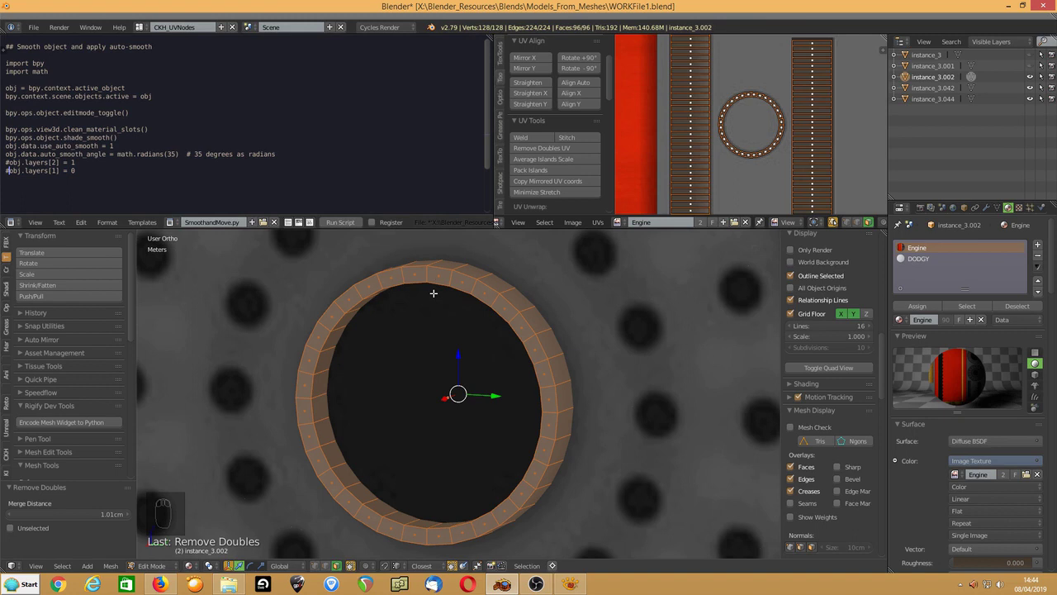
Leave mesh editing, apply smooth shading to the hub and enable Auto Smooth.
scroll(433, 293, "down", 4)
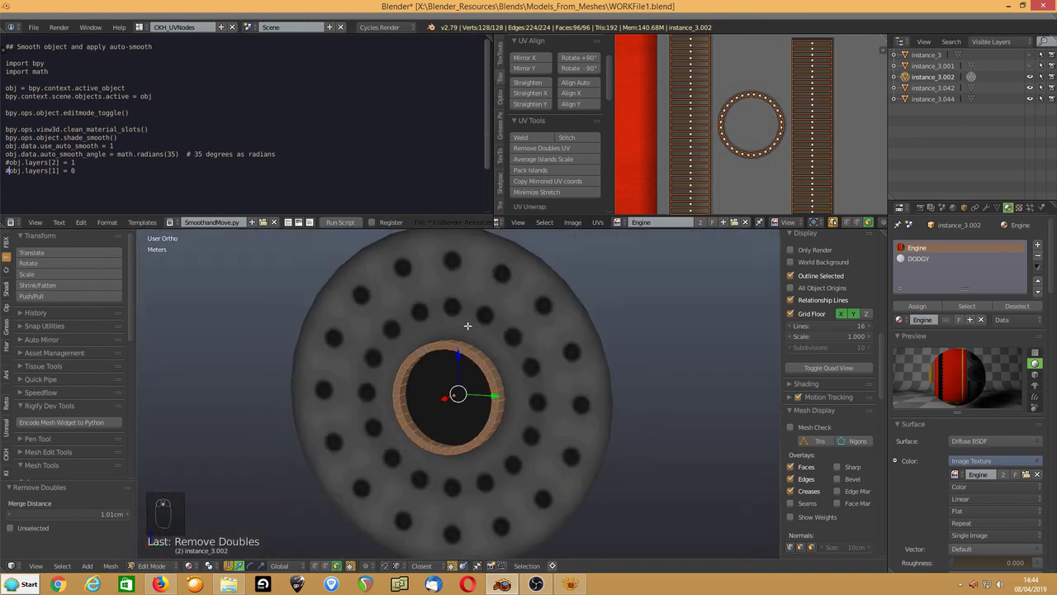
key("Tab")
middle_click_drag(522, 312, 477, 328)
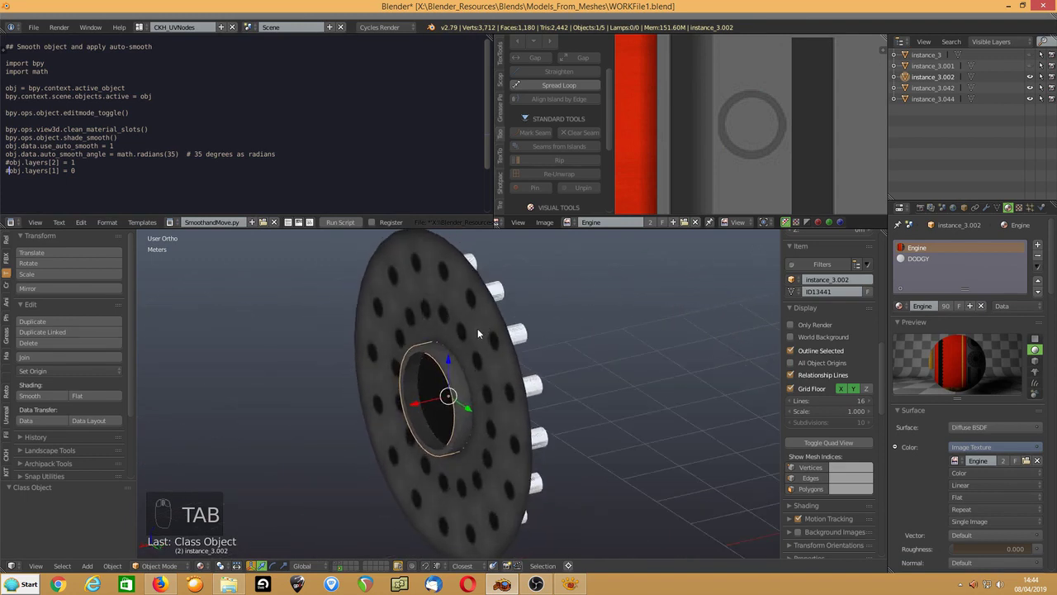
left_click(52, 395)
left_click(997, 208)
left_click(923, 276)
Edit the joined small tubes, select their geometry assigned to the DODGY material and delete those vertices.
middle_click_drag(448, 312, 415, 345)
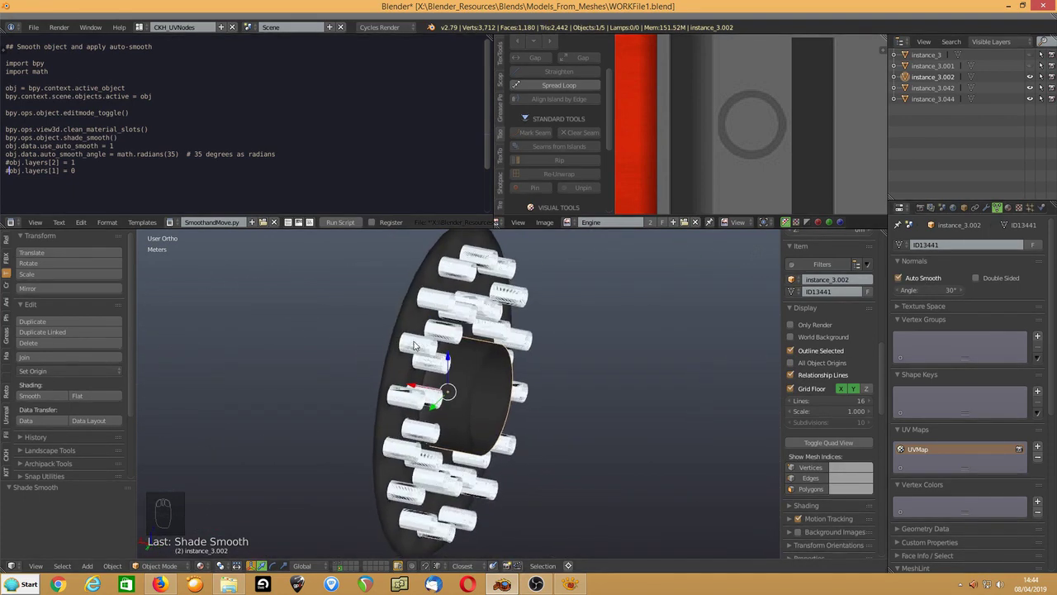
right_click(421, 348)
key("Tab")
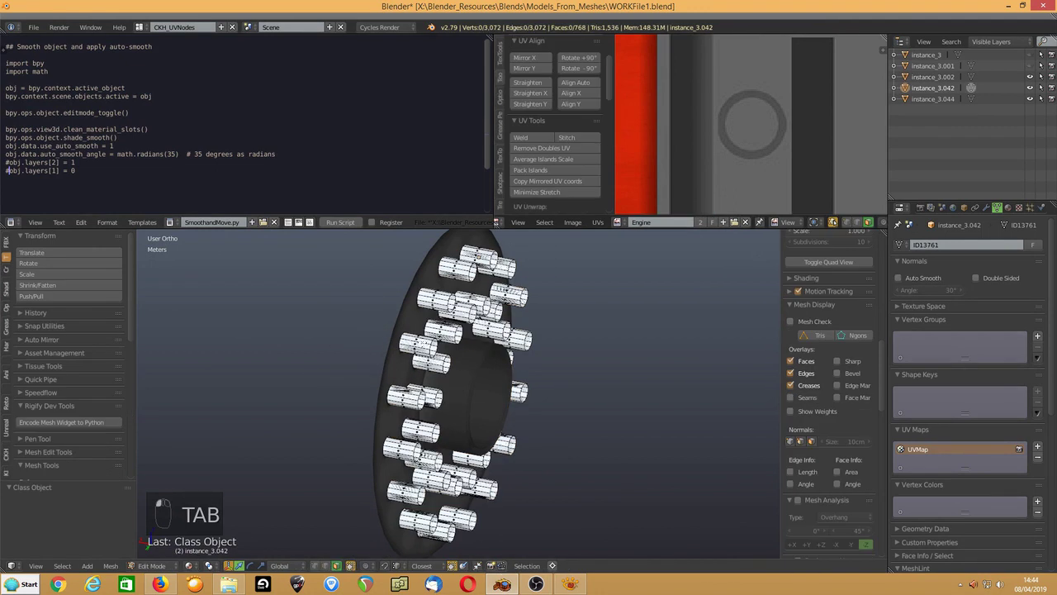
left_click(1008, 207)
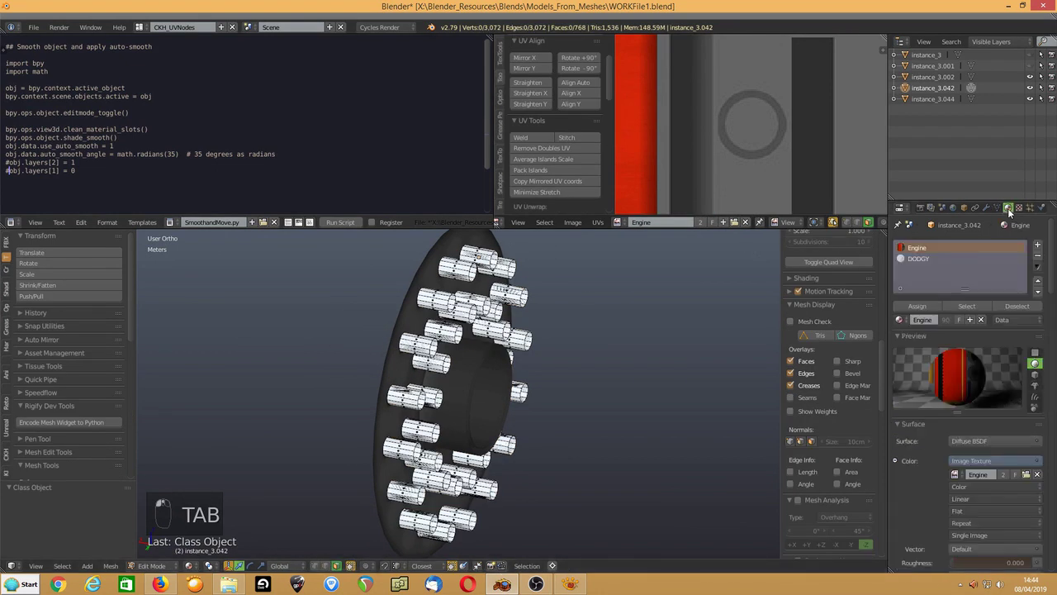
left_click(968, 306)
scroll(830, 363, "up", 3)
key("Delete")
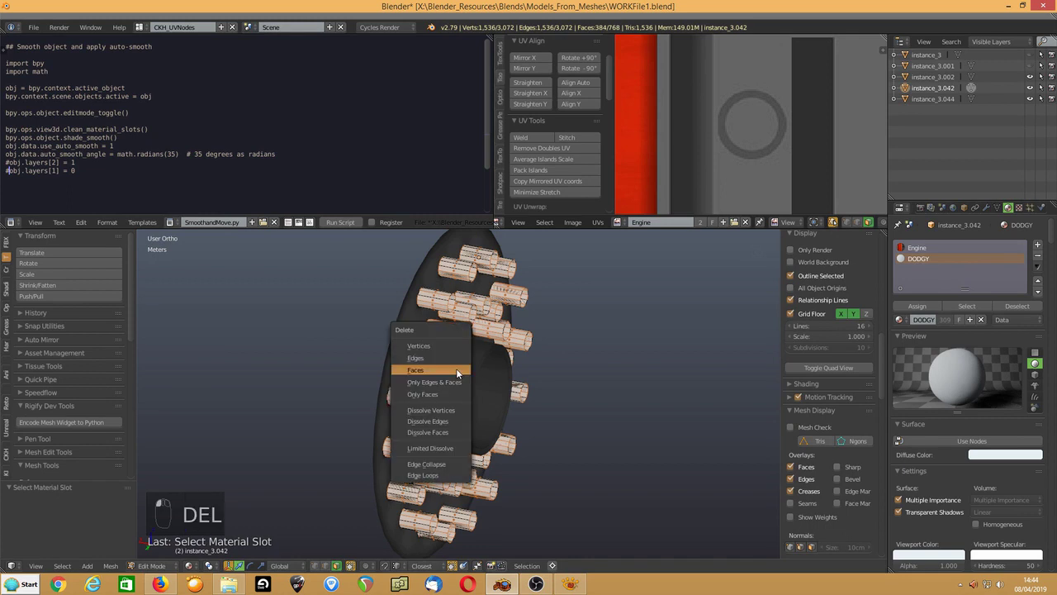
left_click(453, 350)
Select all of the tubes' remaining geometry, remove the doubled vertices and clear the selection.
middle_click_drag(533, 349, 479, 332)
key("a")
key("w")
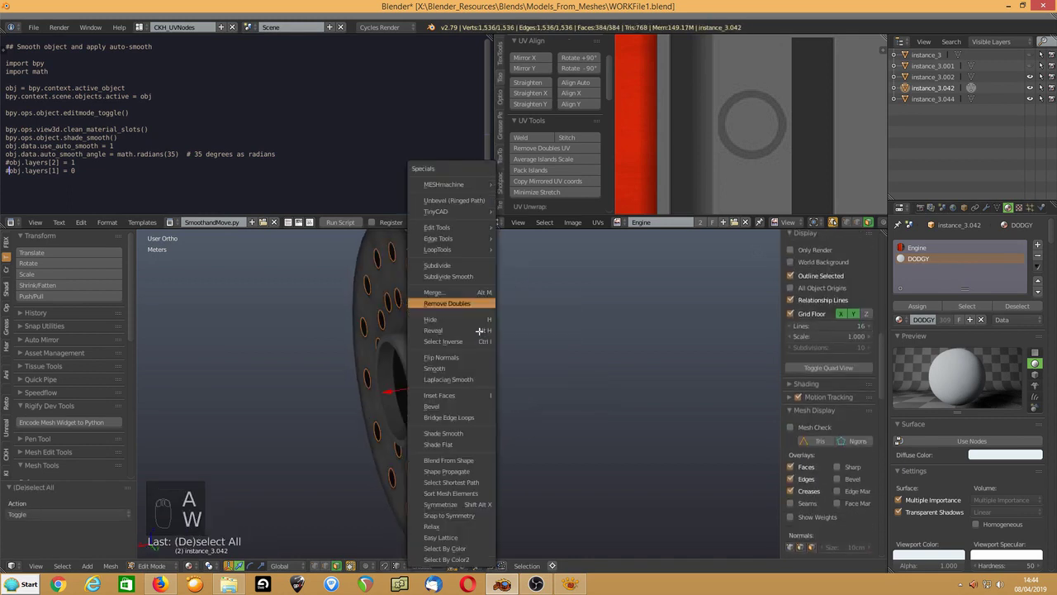
left_click(479, 331)
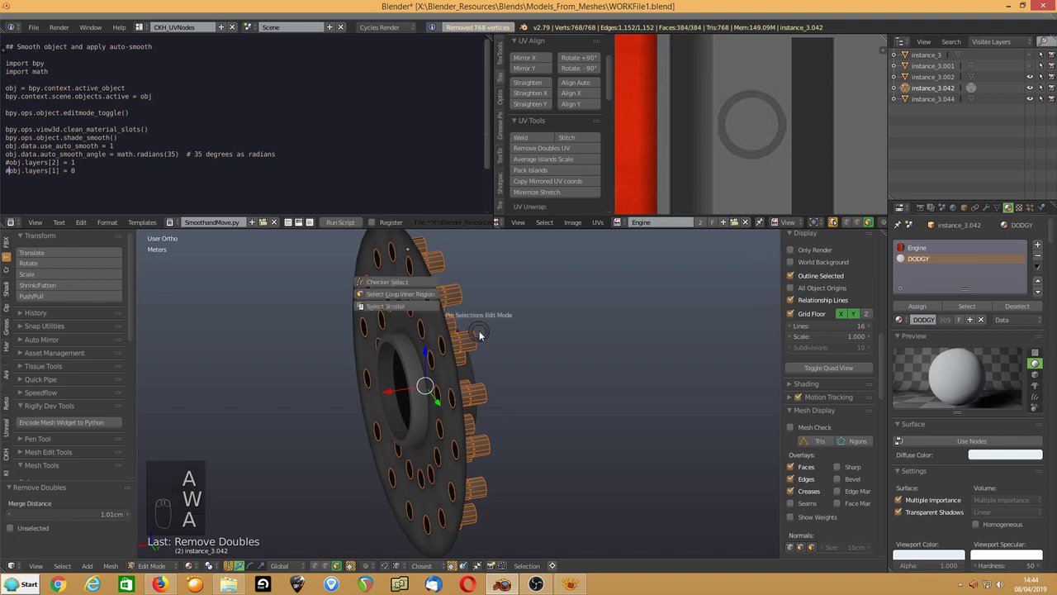
key("a")
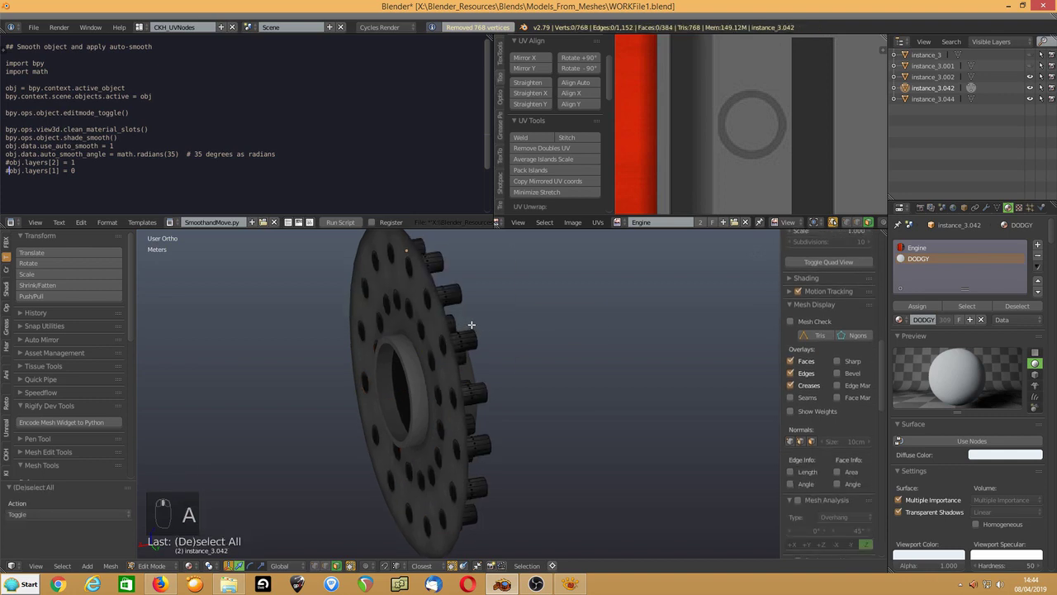
Isolate the tubes in local view and select every tube end loop, using one loop and Select Similar by Length.
key("KP_Divide")
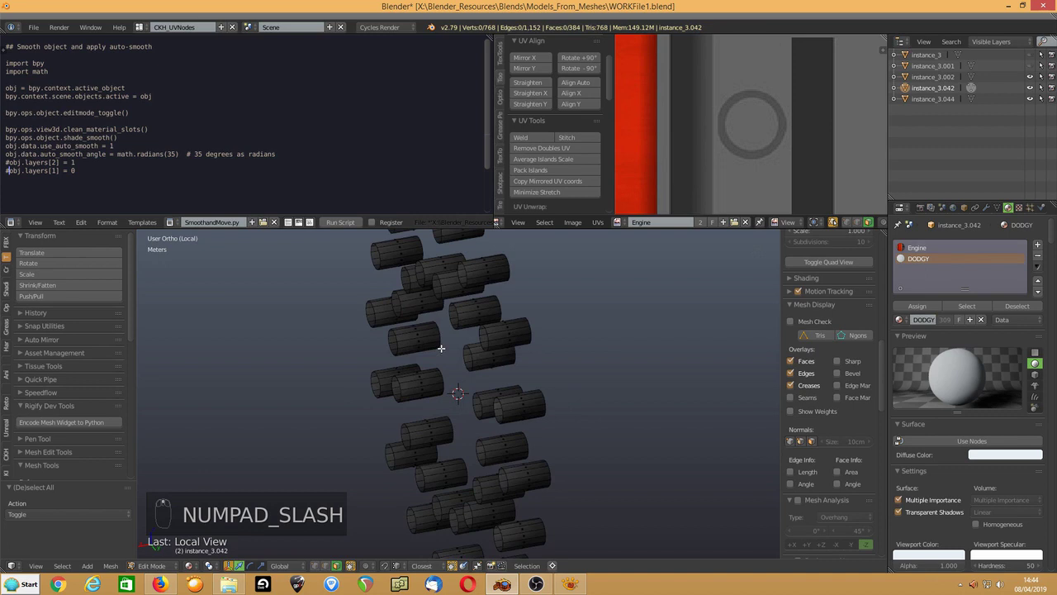
scroll(425, 383, "up", 2)
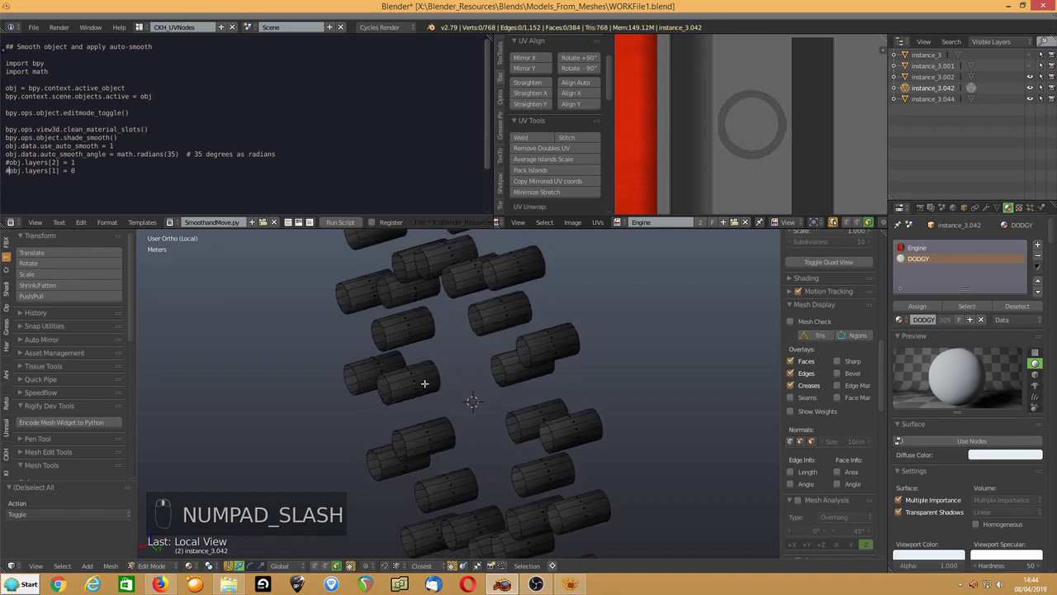
right_click(493, 373, "alt")
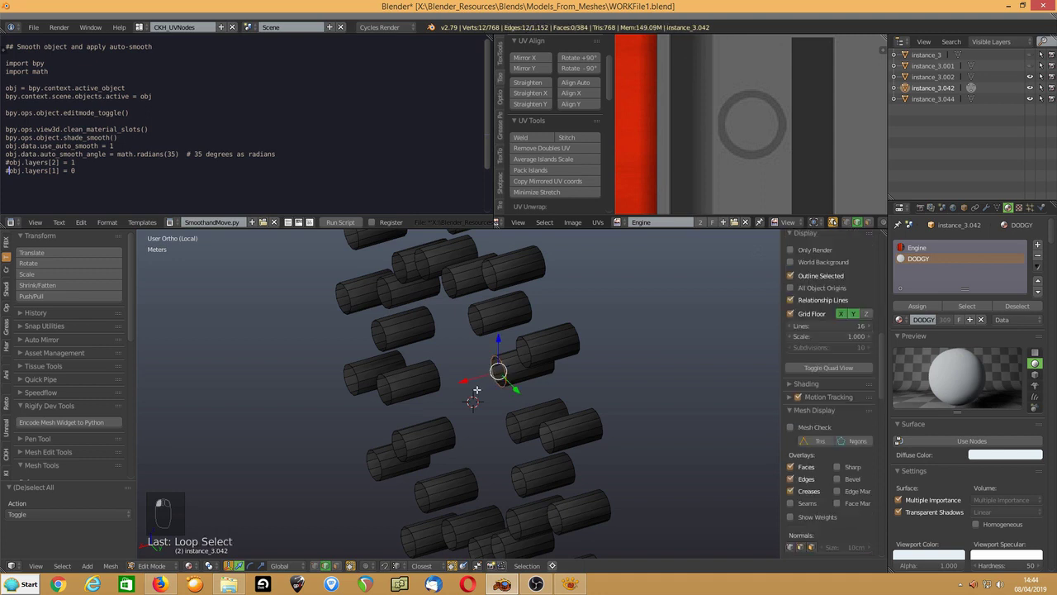
key("shift+g")
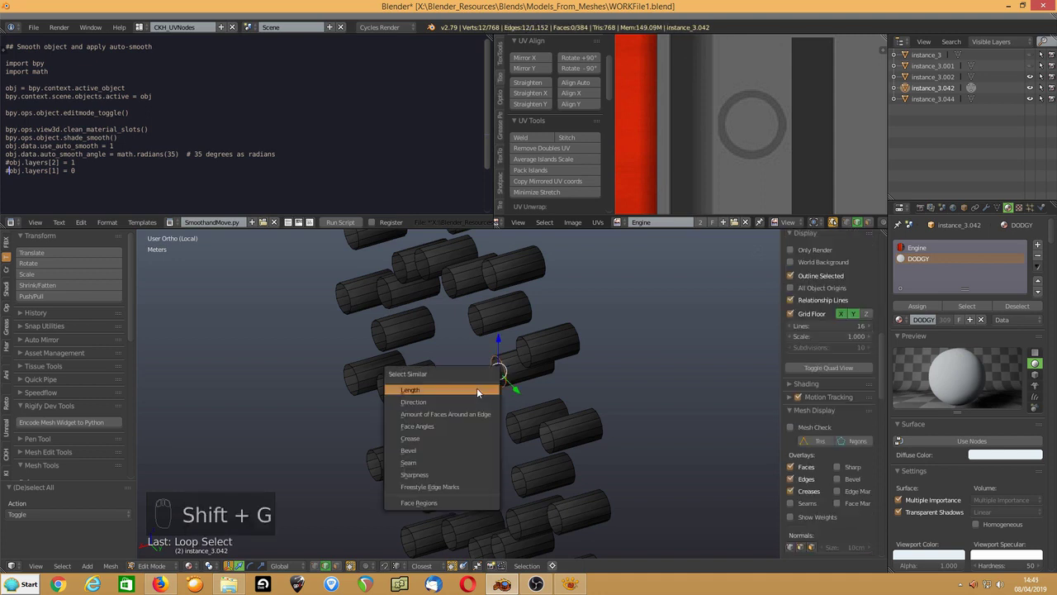
left_click(477, 388)
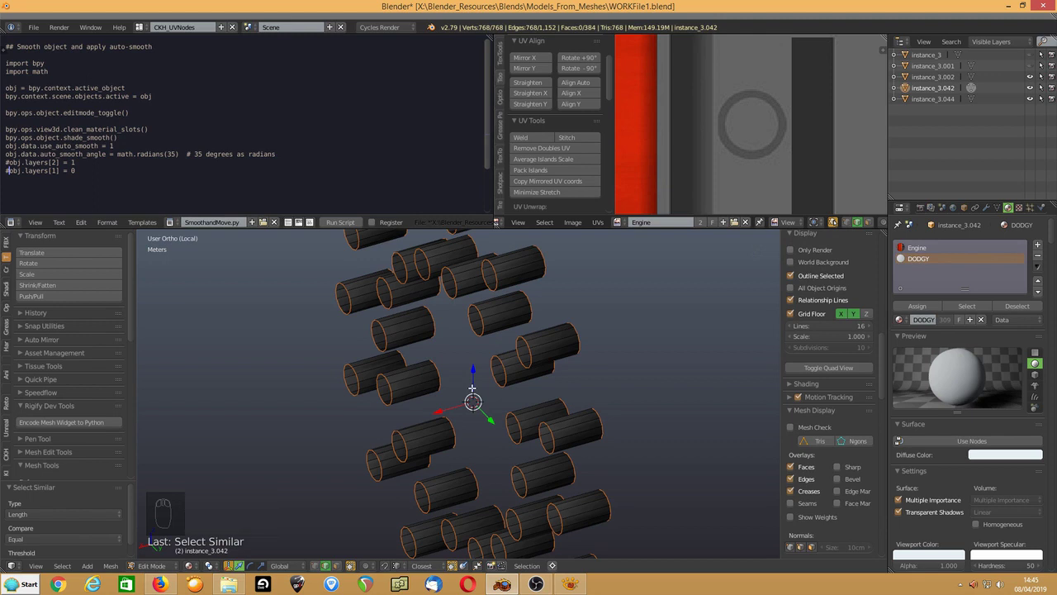
In a front wireframe view, deselect the loops at one end of the tubes, fill the remaining loops with faces and restore material shading.
key("z")
key("KP_1")
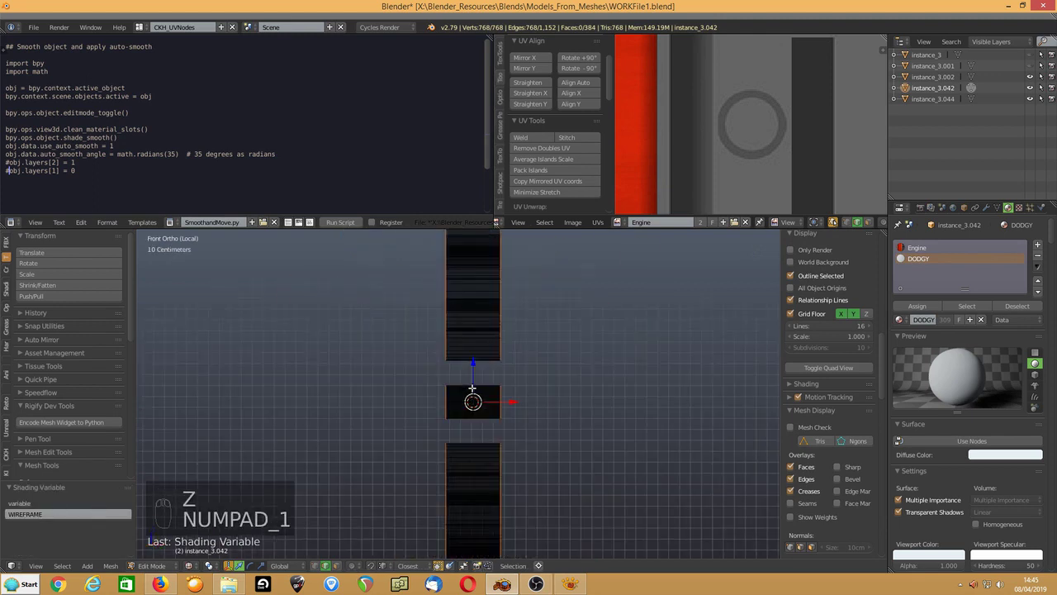
key("b")
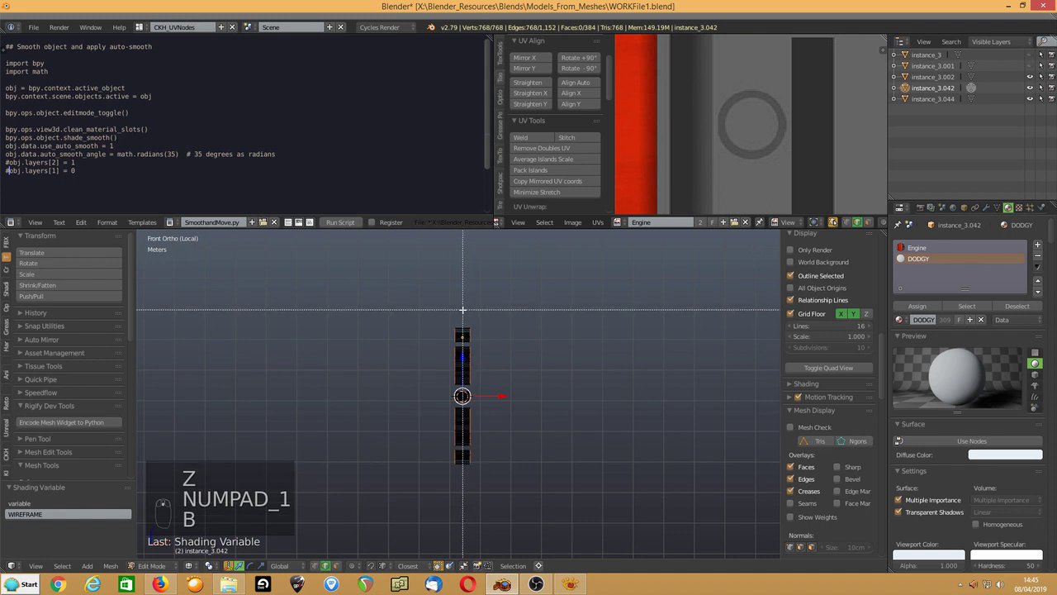
middle_click_drag(462, 307, 446, 406)
middle_click_drag(372, 416, 438, 437)
key("f")
scroll(415, 438, "up", 5)
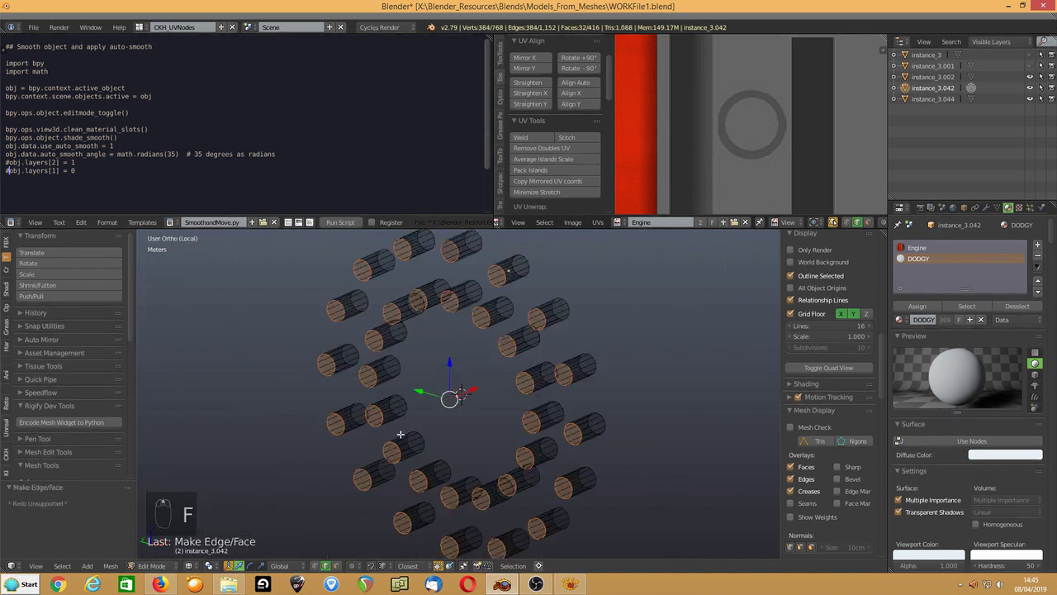
key("z")
middle_click_drag(415, 431, 443, 422)
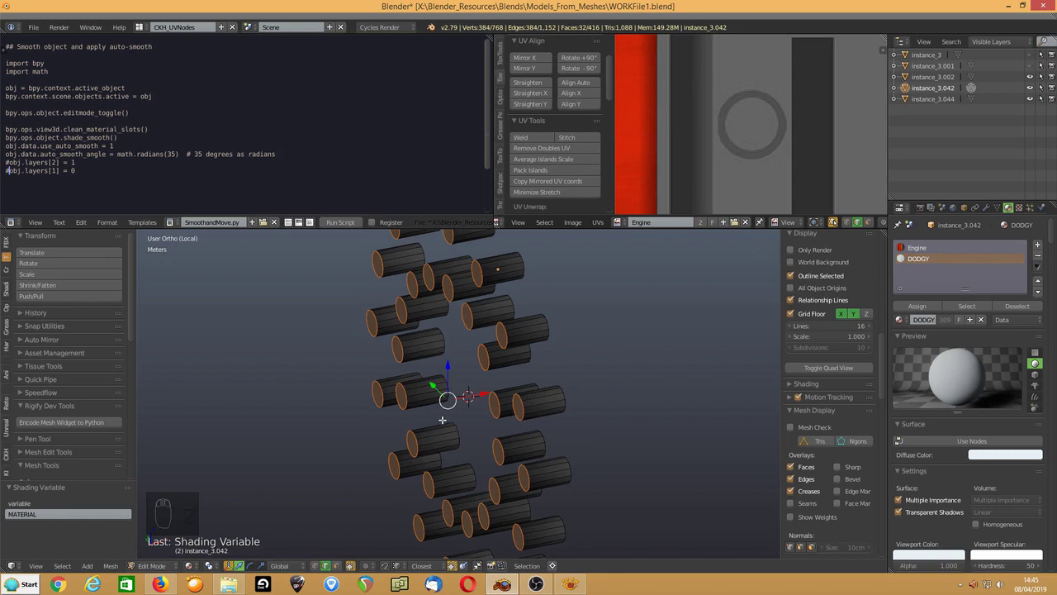
key("ctrl+i")
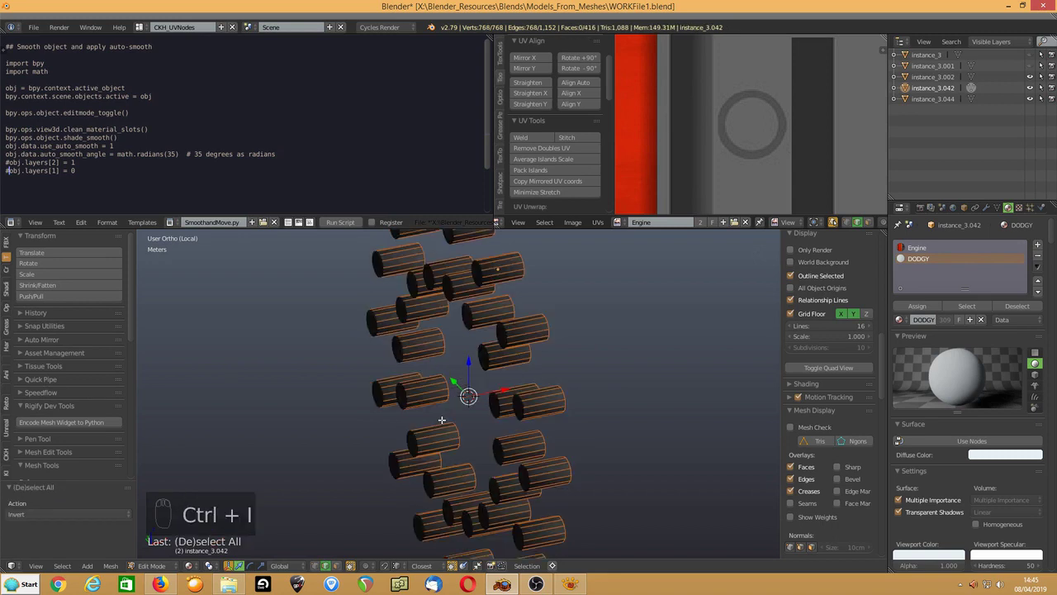
left_click(315, 565)
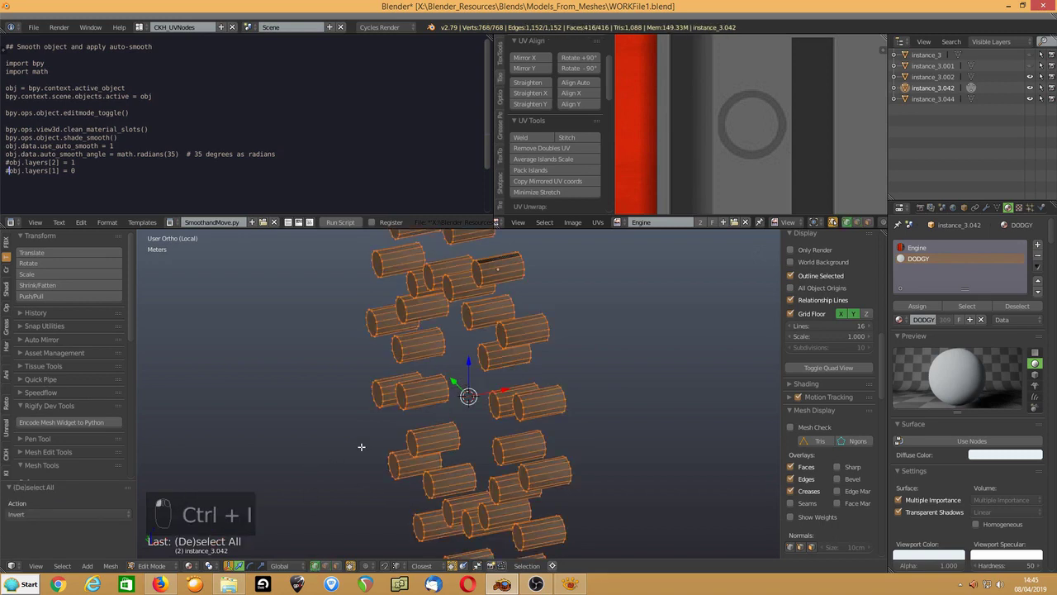
key("ctrl+z")
key("ctrl+z")
key("ctrl+z")
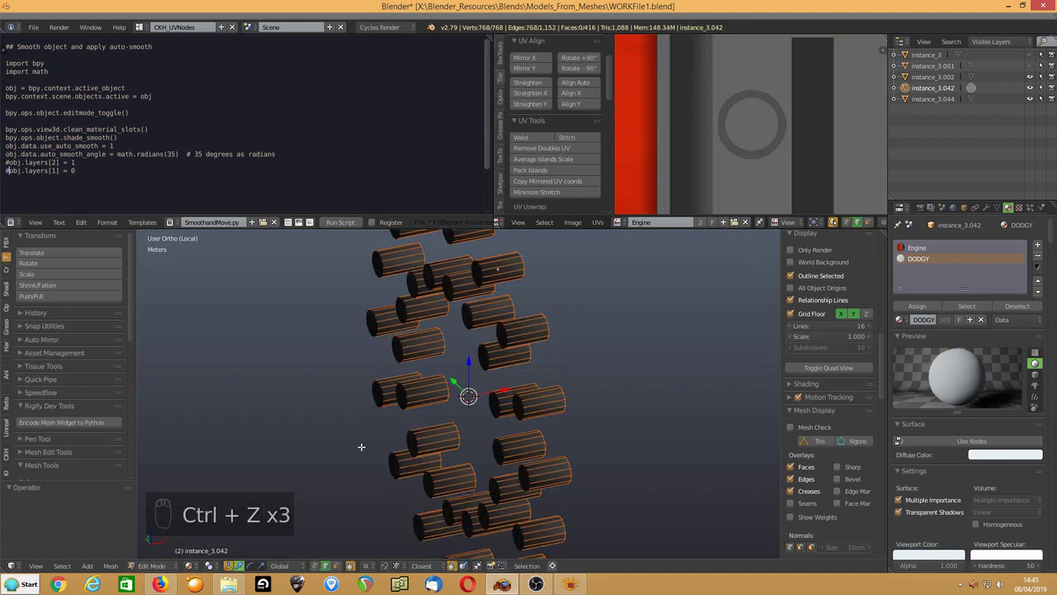
key("ctrl+z")
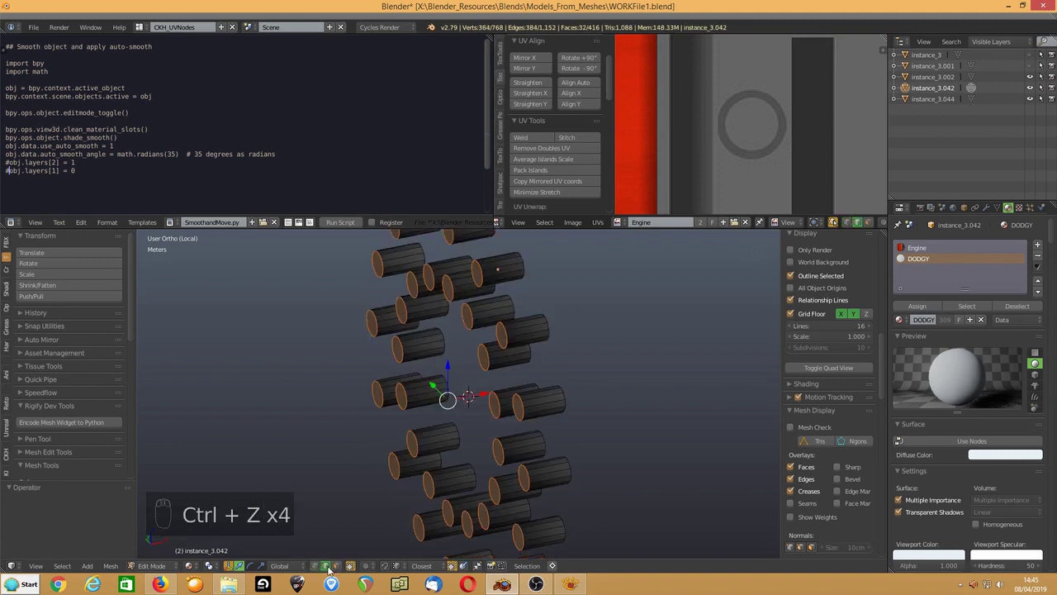
In vertex select mode, invert the selection and delete the remaining tube vertices, keeping only the filled end caps, and leave Edit Mode.
left_click(314, 566)
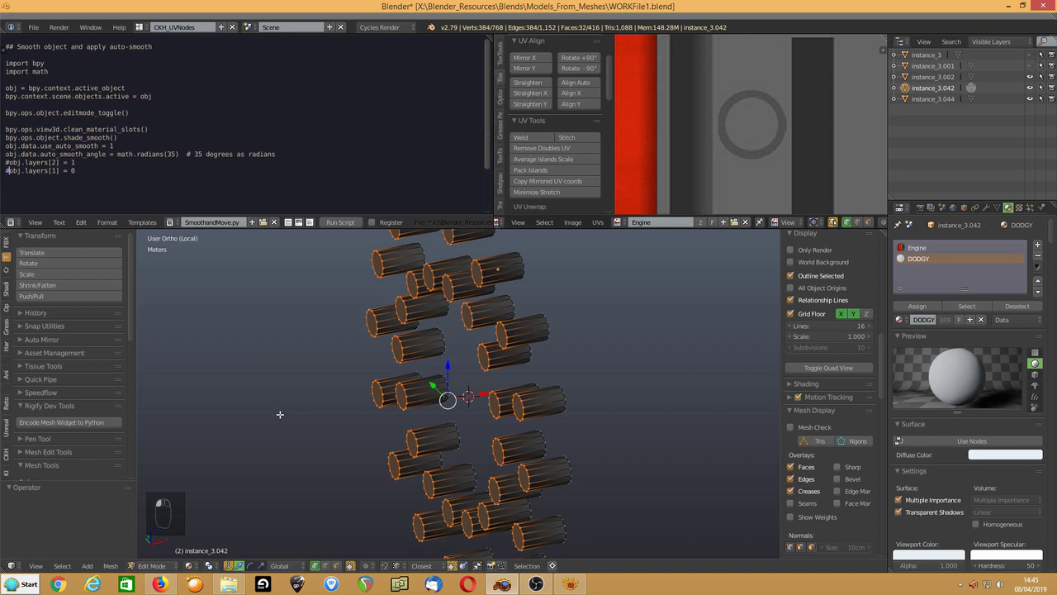
key("ctrl+i")
key("Delete")
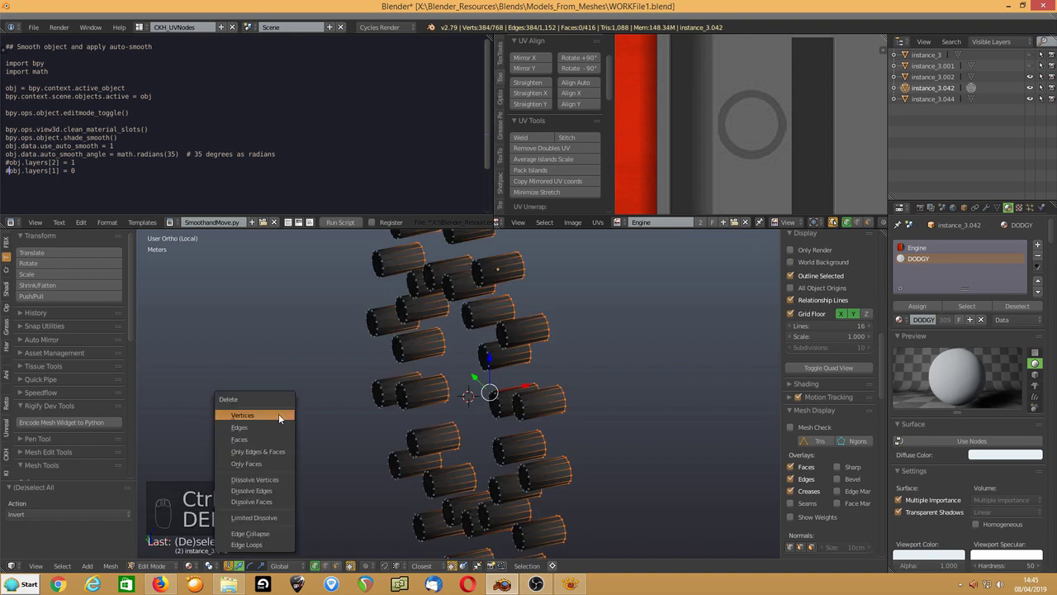
left_click(279, 413)
key("Tab")
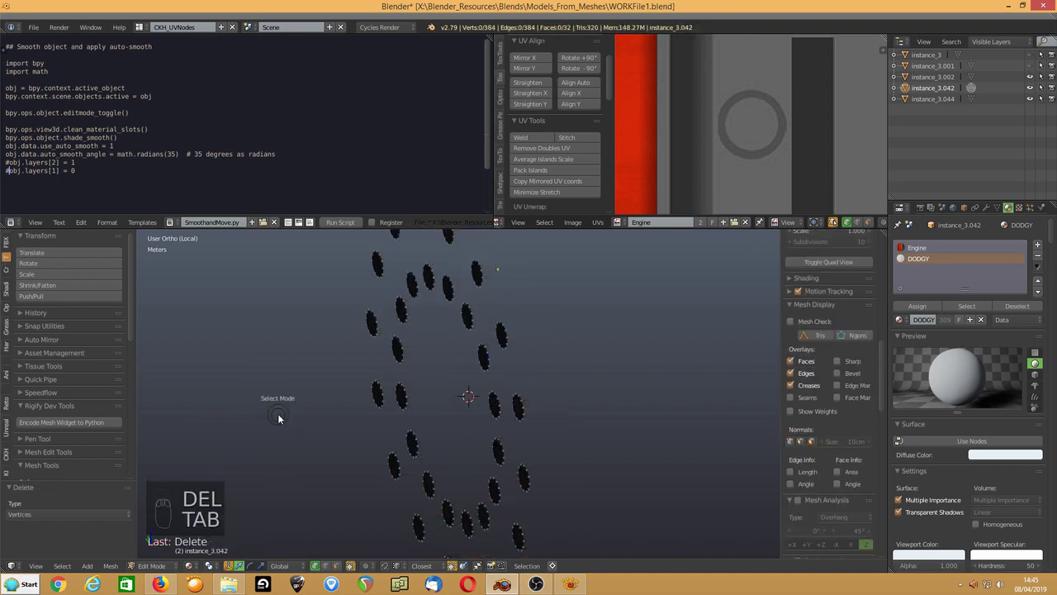
scroll(386, 402, "down", 3)
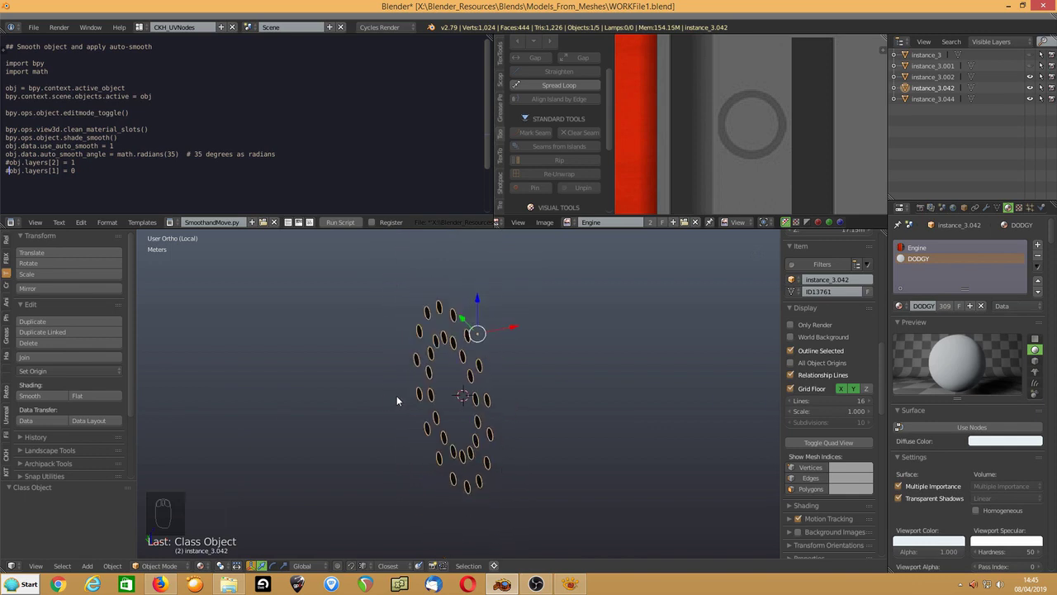
Leave local view and set the tube caps' origin to their geometry.
key("alt+h")
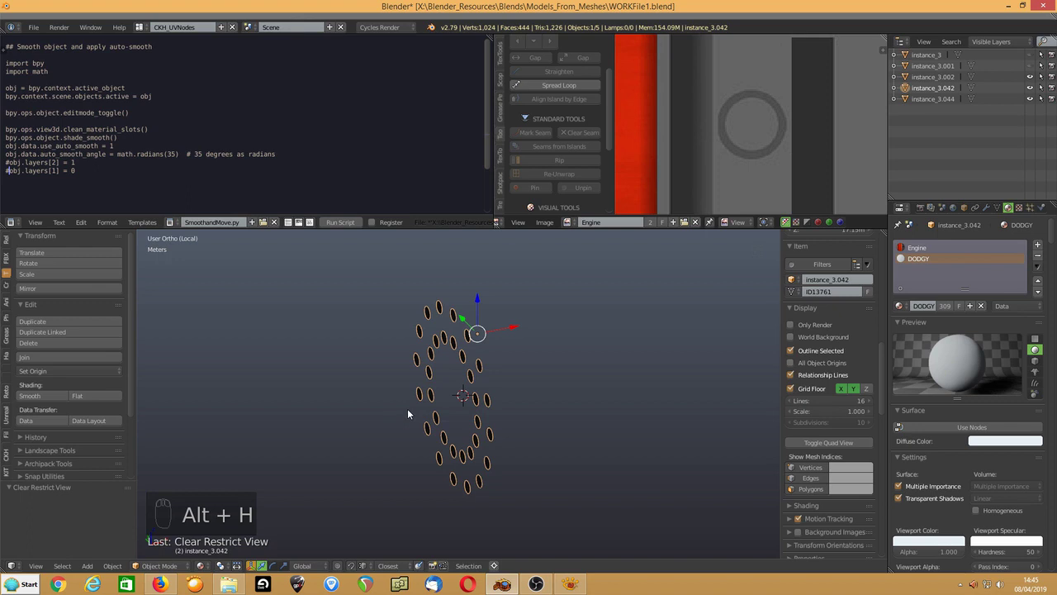
key("KP_Divide")
middle_click_drag(411, 412, 446, 414)
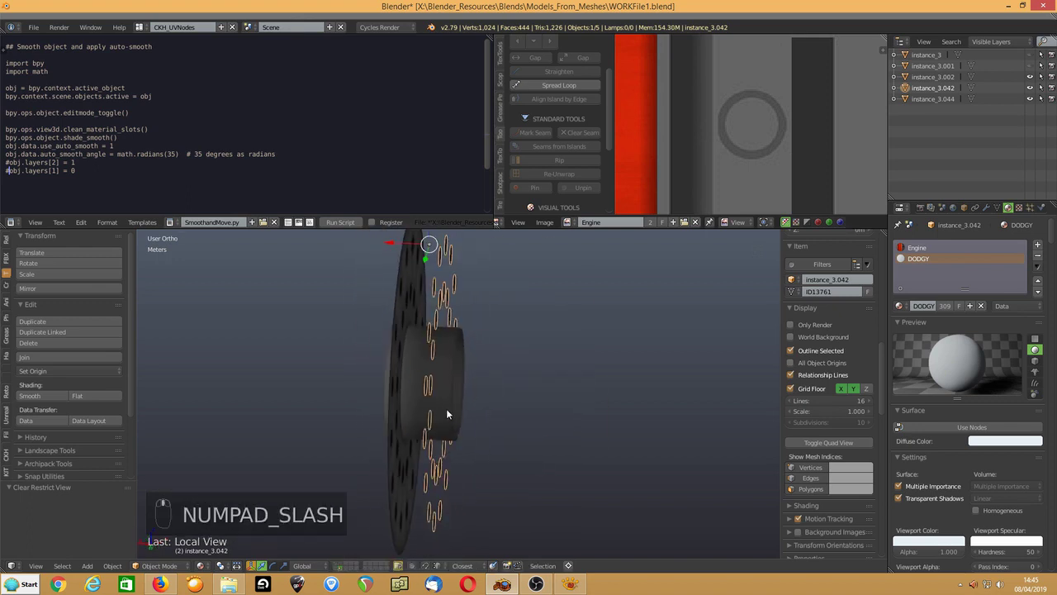
right_click(408, 382)
right_click(429, 401)
key("shift+s")
key("KP_9")
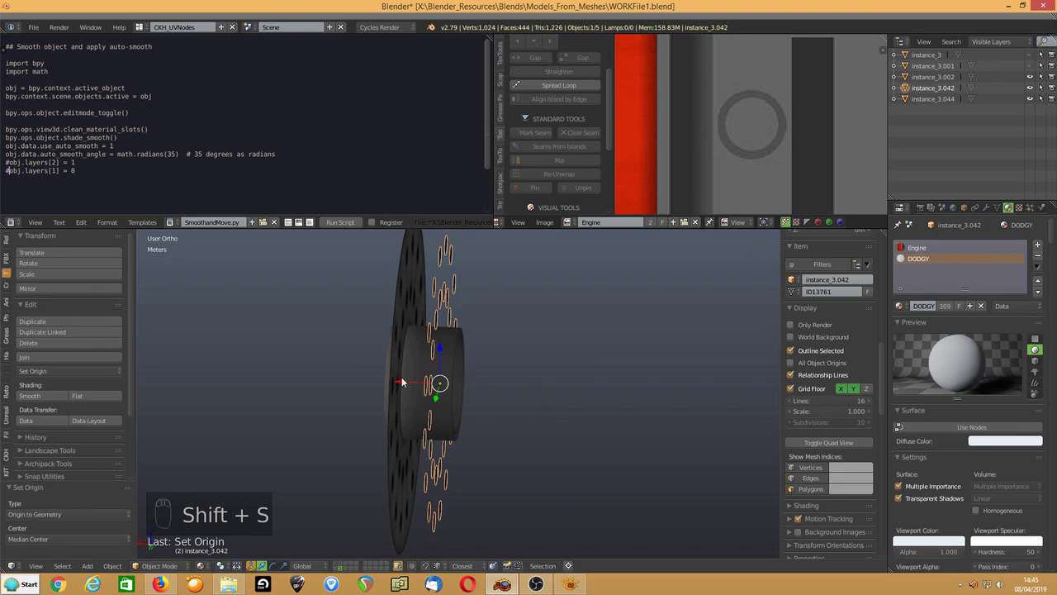
Move the tube caps 76.3 cm along X, in front of the perforated disc.
key("g")
key("x")
left_click(350, 379)
From the right view, make the disc the active object in Edit Mode and knife-project the tube cap outlines onto it.
middle_click_drag(351, 379, 427, 259)
right_click(426, 254, "shift")
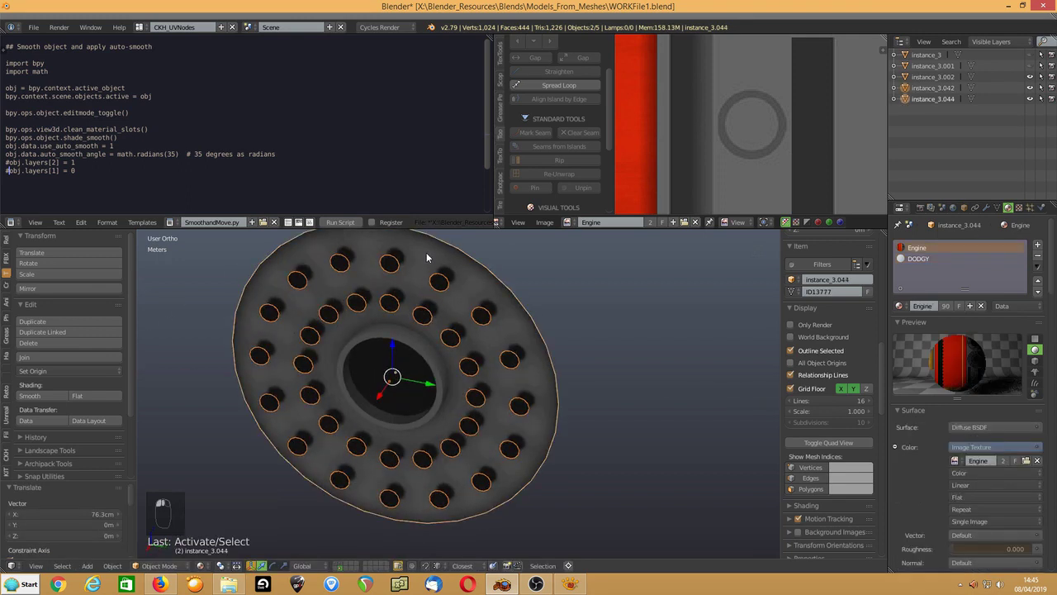
key("KP_3")
scroll(360, 400, "up", 2)
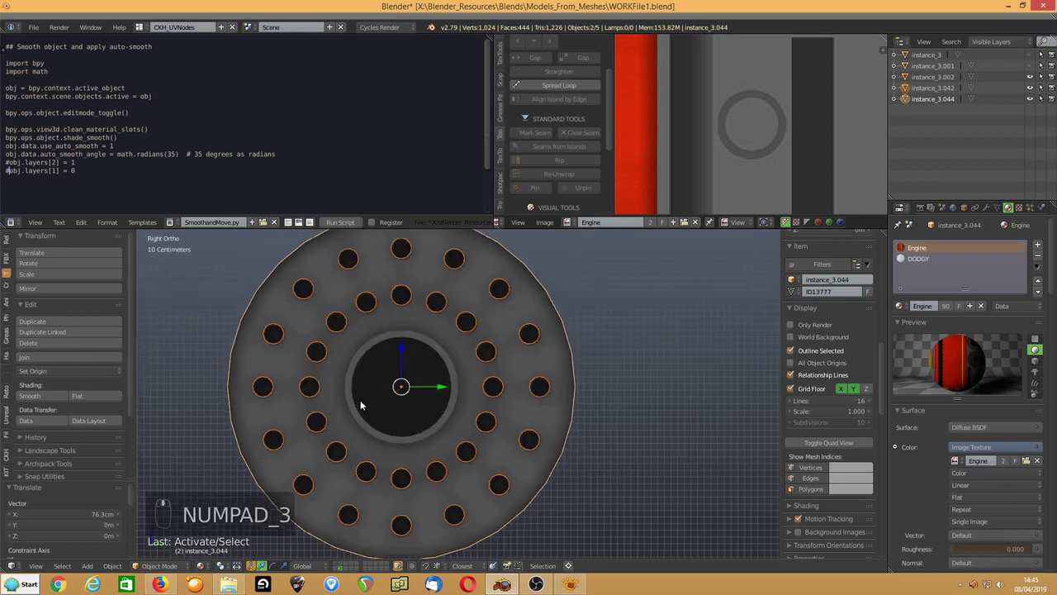
left_click(167, 567)
left_click(155, 541)
scroll(43, 368, "down", 10)
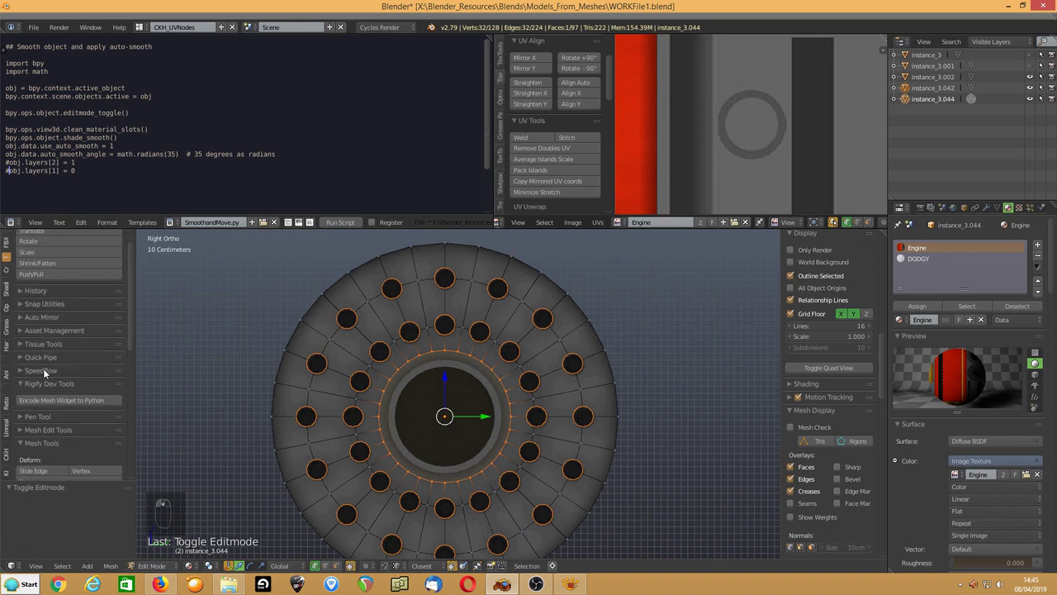
left_click(36, 361)
Extrude the circular faces cut into the disc by about -27.6 cm along X to form recessed holes.
middle_click_drag(524, 305, 458, 337)
scroll(458, 337, "down", 1)
key("f")
middle_click_drag(446, 340, 454, 347)
key("e")
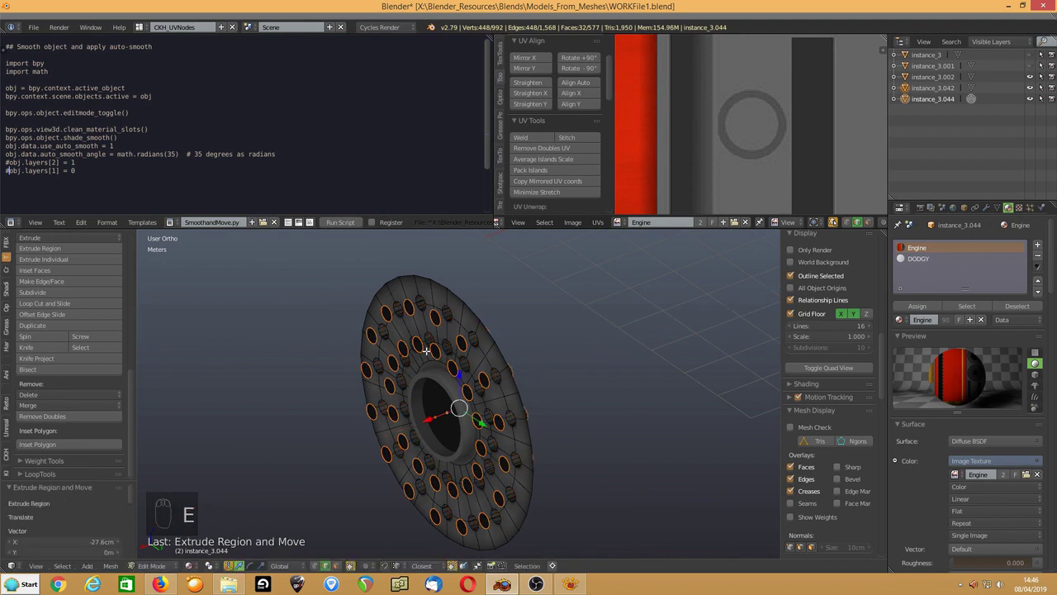
Leave Edit Mode, delete the separate tube caps object and select the disc.
key("Tab")
key("Tab")
right_click(421, 351)
key("Delete")
right_click(420, 347)
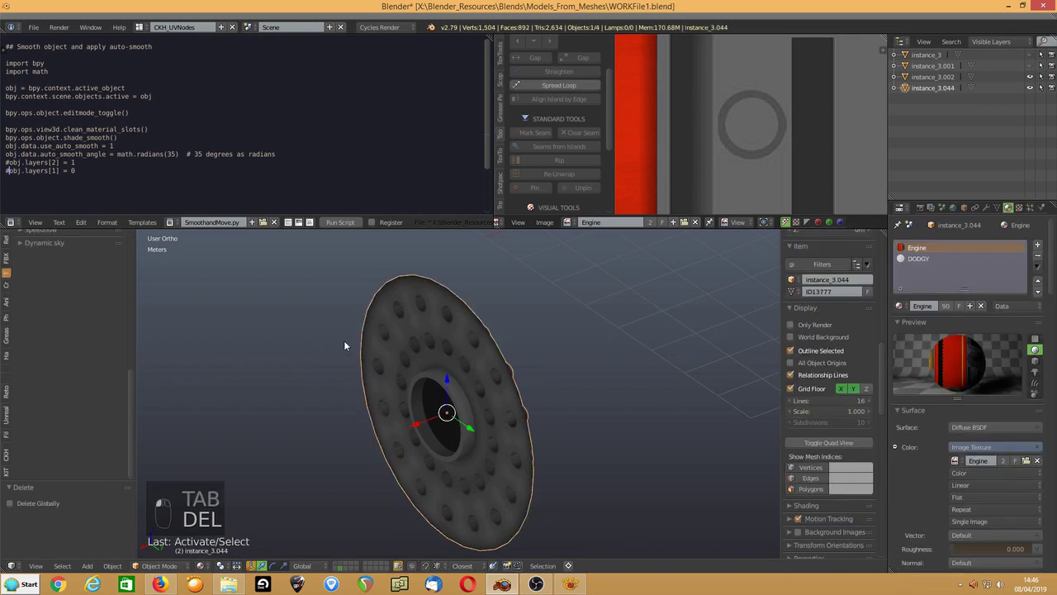
Shade the disc smooth and turn on Auto Smooth in its mesh data.
scroll(155, 343, "up", 1)
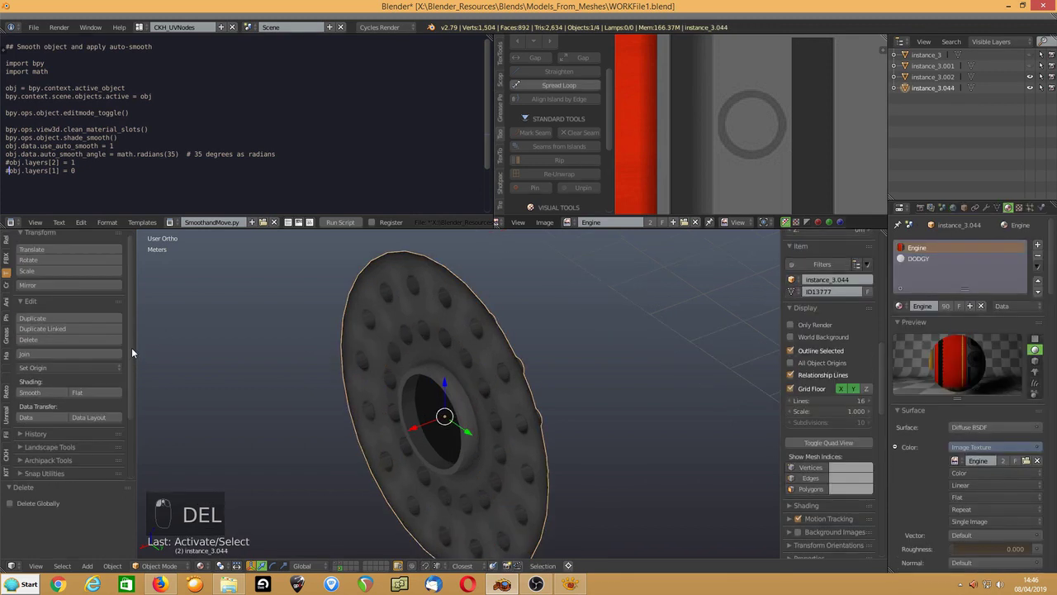
left_click(45, 391)
left_click(996, 207)
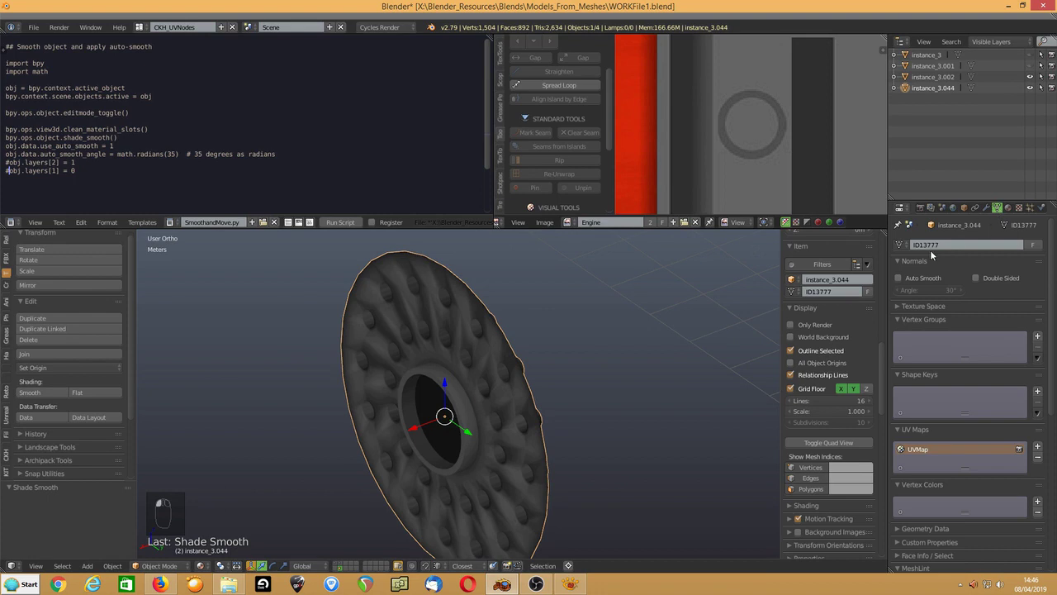
middle_click_drag(578, 347, 474, 383)
Unhide the other engine parts and join every part except the red outer casing into one object.
right_click(453, 401)
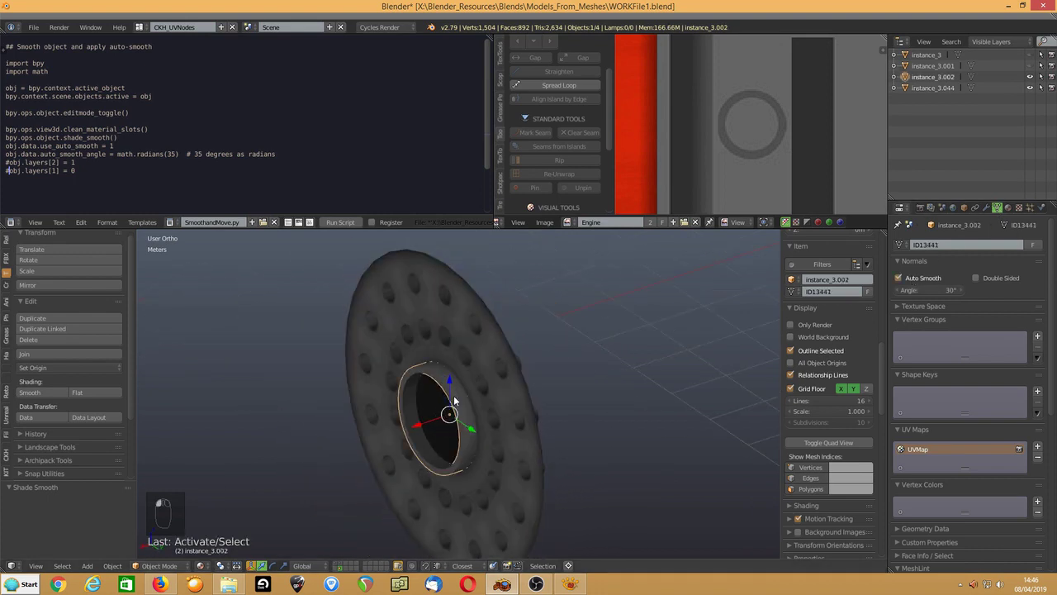
key("alt+h")
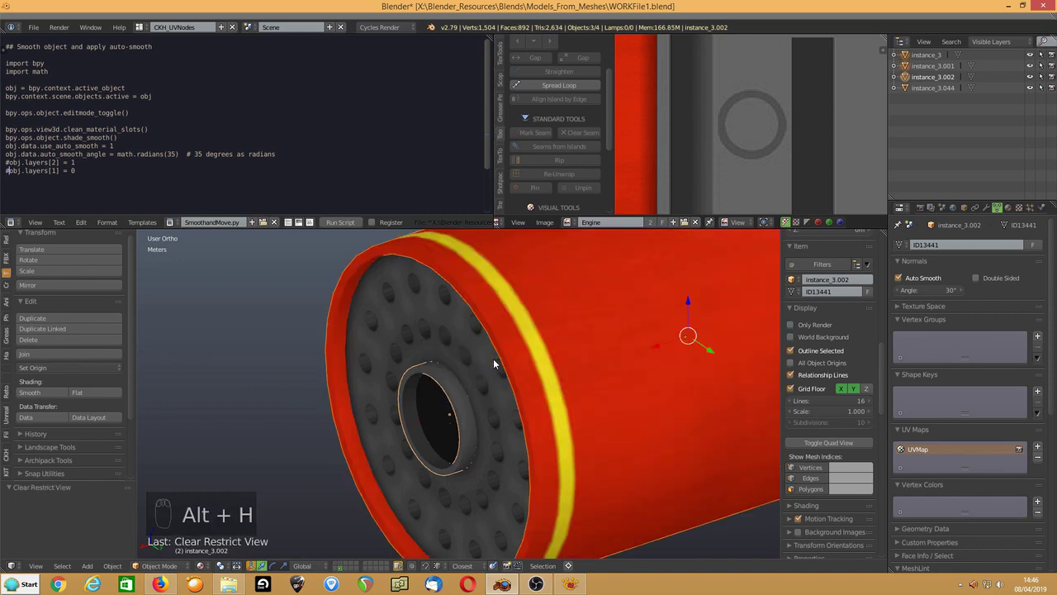
scroll(493, 359, "down", 5)
right_click(558, 353)
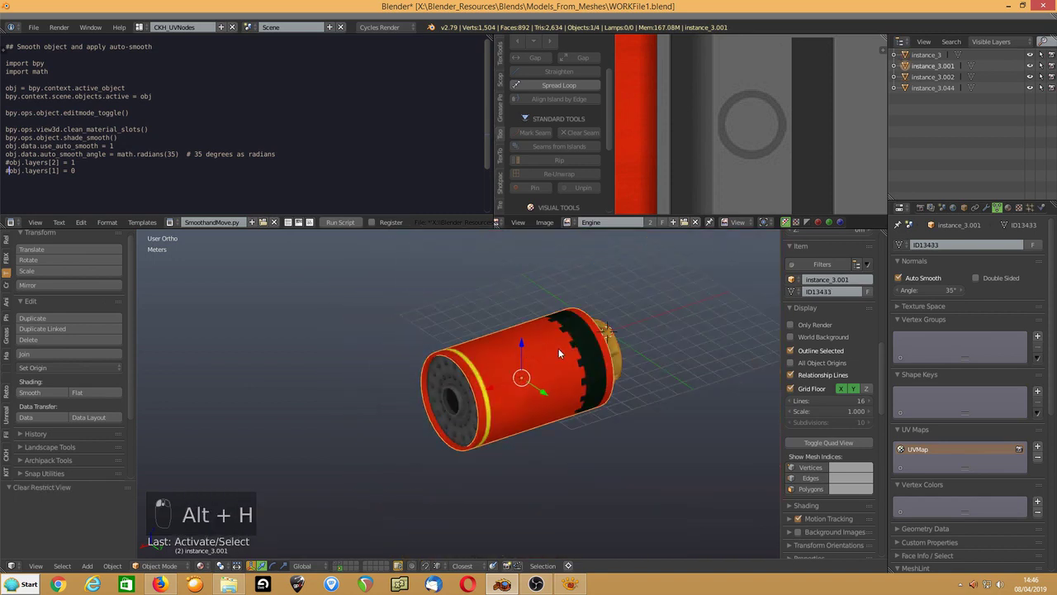
key("ctrl+i")
right_click(559, 348)
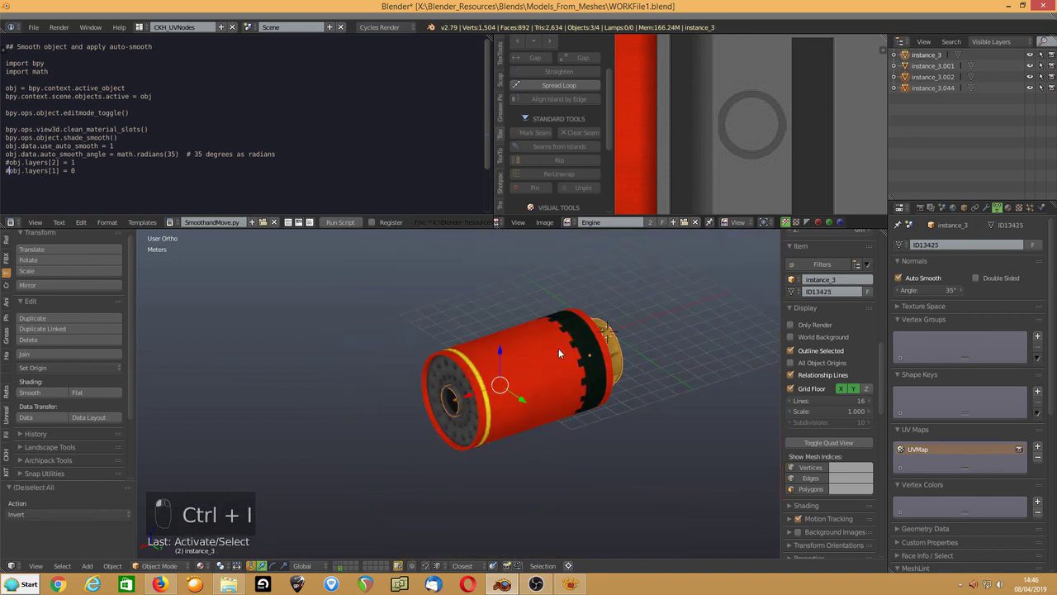
key("ctrl+j")
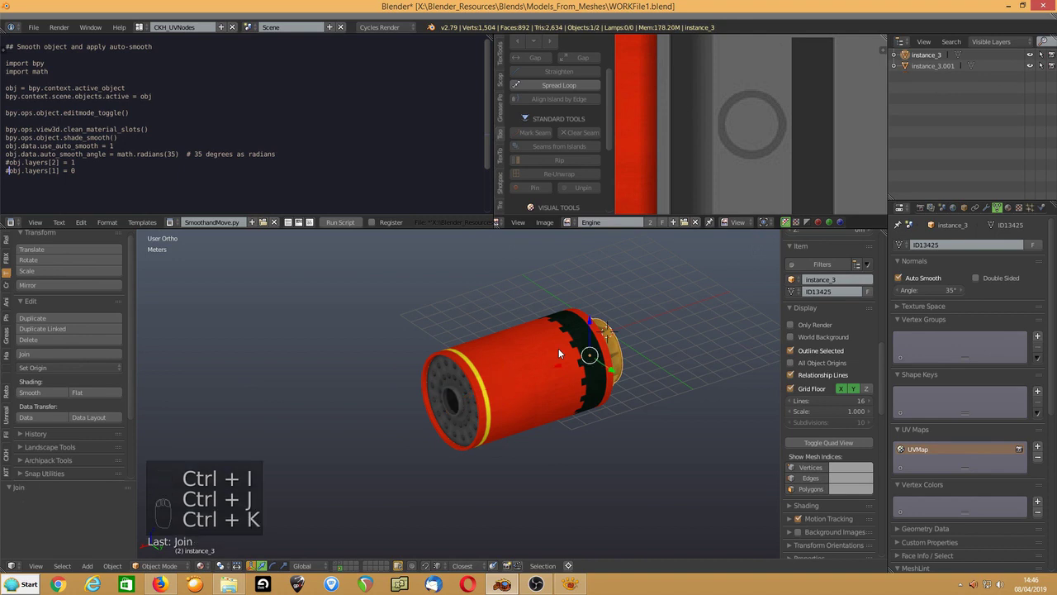
Join the combined inner parts with the red casing as the active object to make a single engine mesh.
right_click(550, 351)
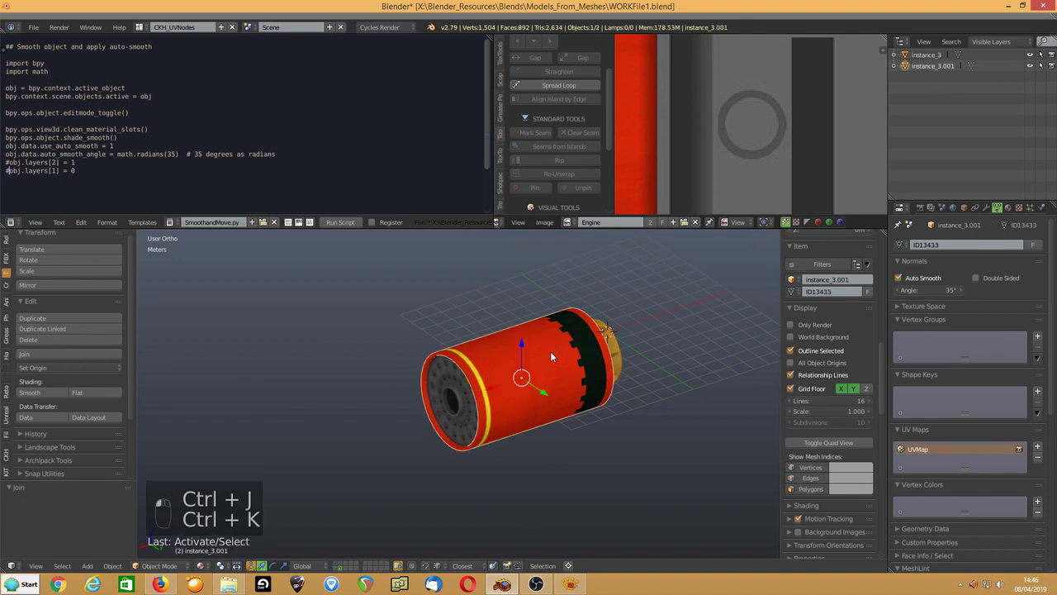
key("ctrl+i")
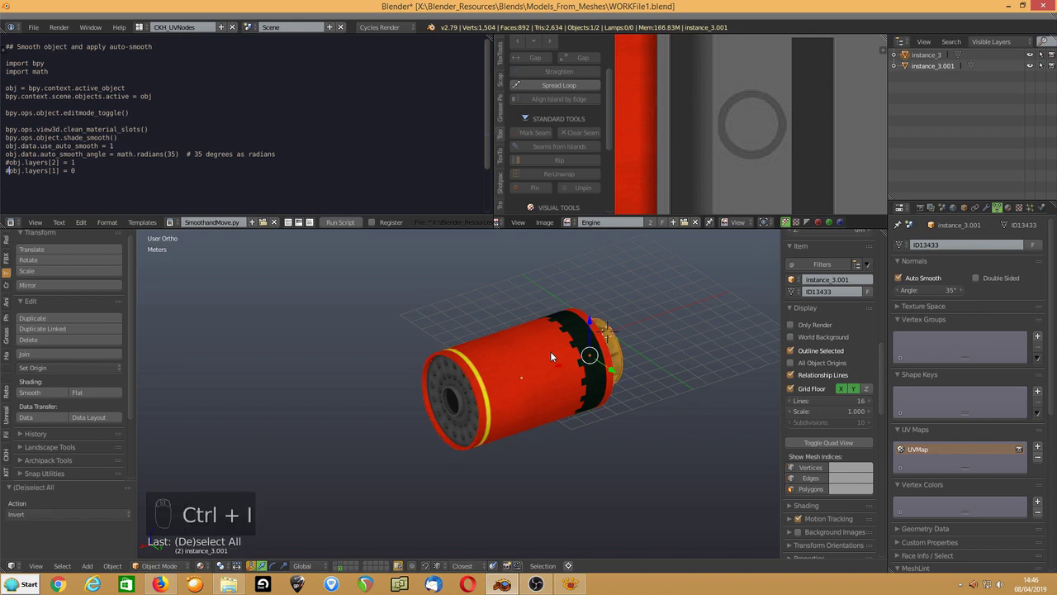
right_click(539, 348, "shift")
key("ctrl+j")
middle_click_drag(538, 348, 599, 361)
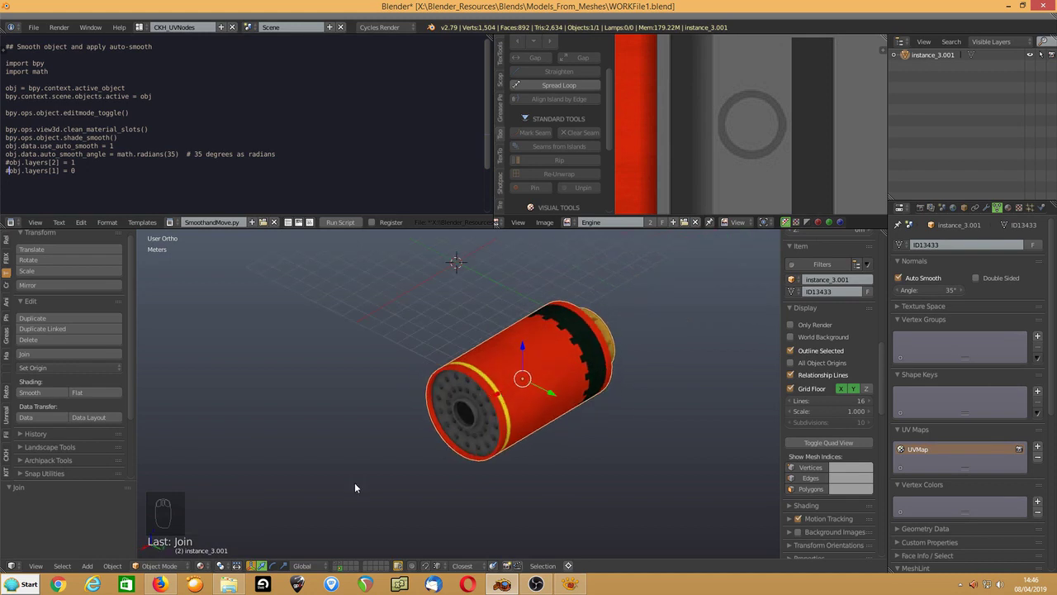
Move the joined engine to layer 2 and display that layer with the rest of the spacecraft.
key("m")
left_click(419, 451)
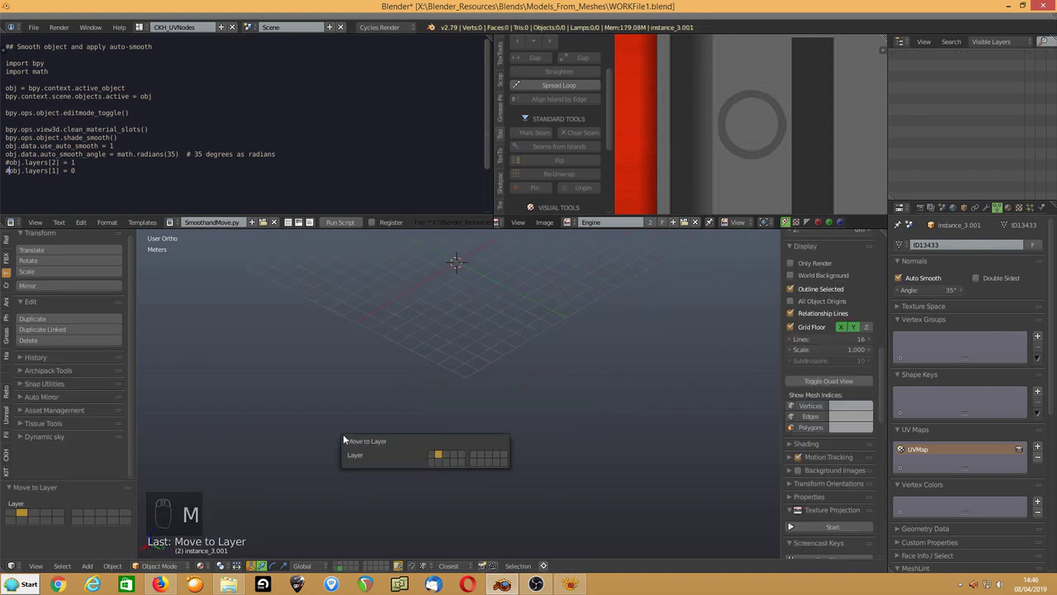
left_click(341, 563)
scroll(428, 411, "down", 2)
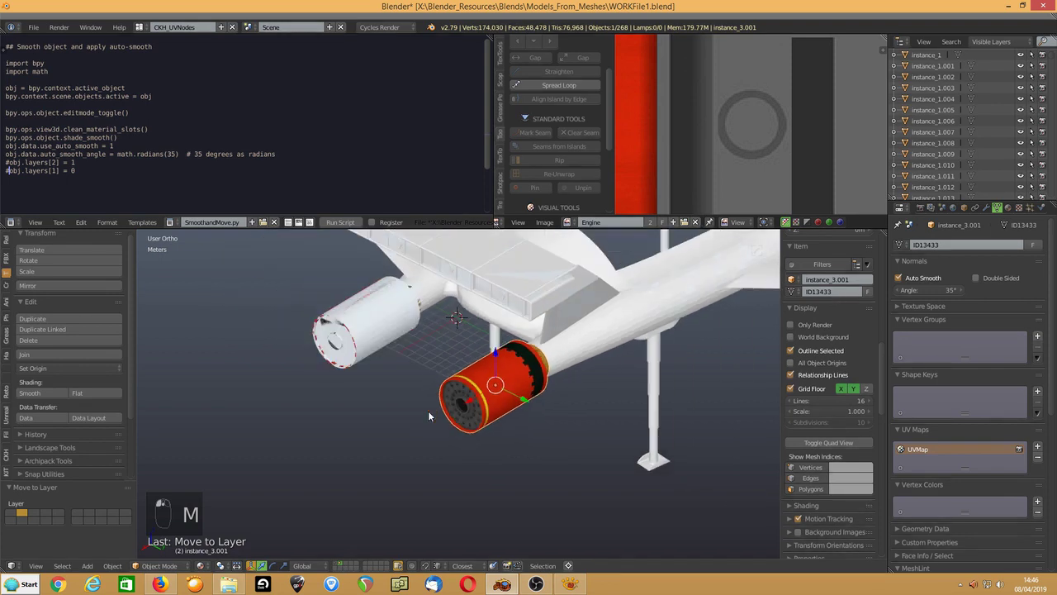
Delete the white outer casing of the untextured engine on the spacecraft's other side.
right_click(367, 326)
key("Delete")
left_click(368, 328)
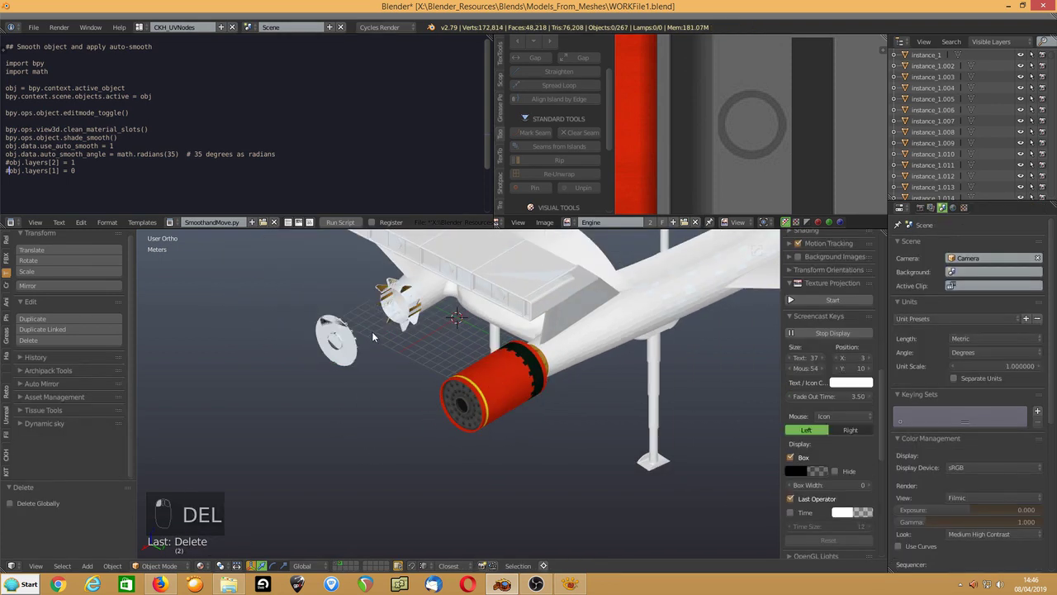
In wireframe, box-select the untextured engine's leftover end pieces and disc parts and delete them.
middle_click_drag(375, 343, 523, 361)
key("z")
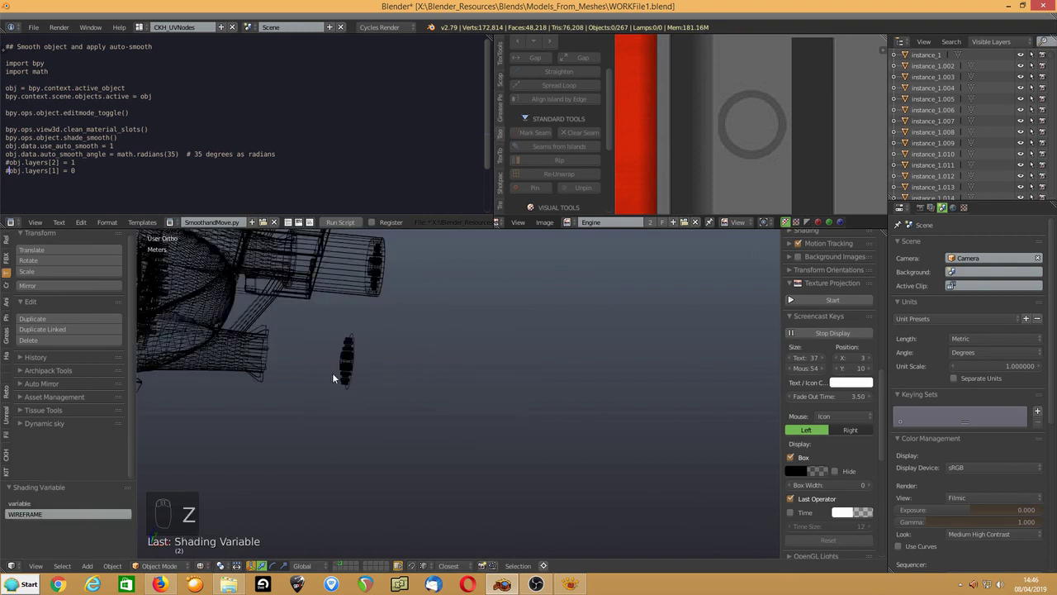
key("b")
left_click_drag(256, 325, 282, 418)
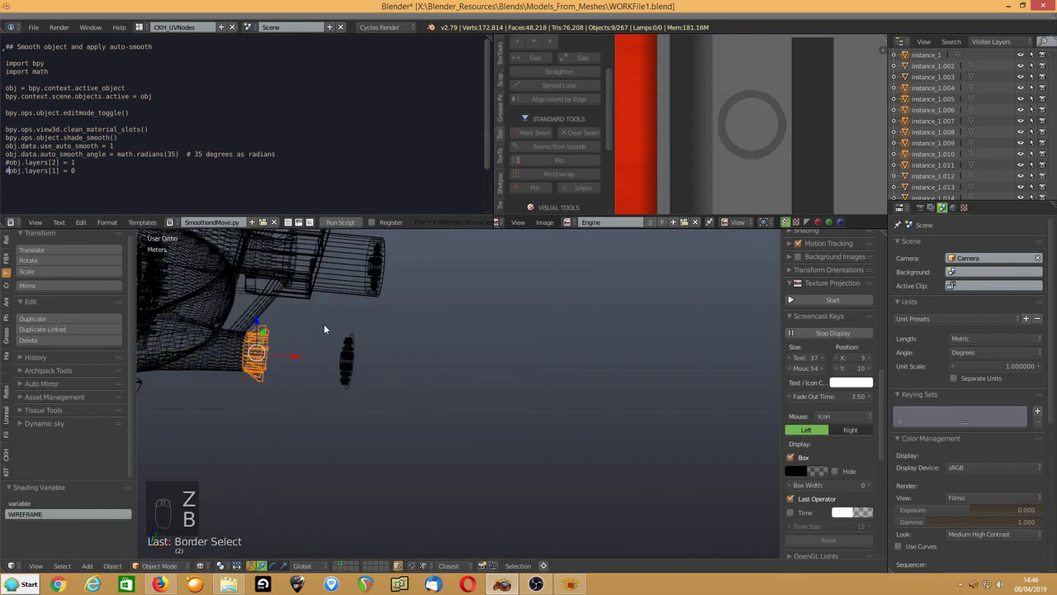
key("b")
left_click_drag(324, 329, 389, 446)
key("Delete")
left_click(367, 410)
Snap the 3D cursor to the spacecraft's main hull and set the textured engine's origin to the 3D cursor.
middle_click_drag(534, 388, 478, 446)
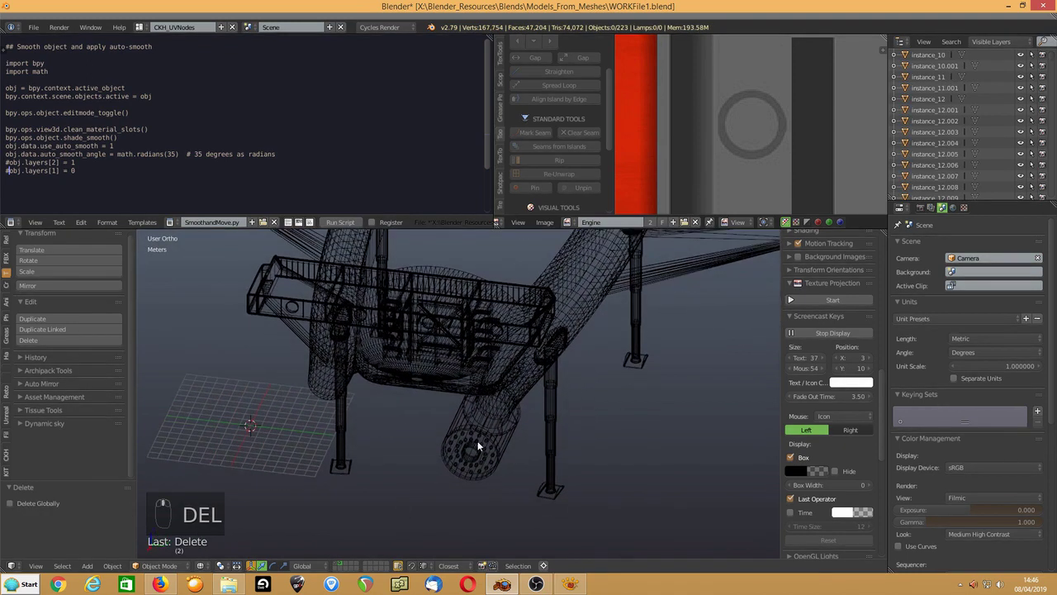
right_click(579, 296)
scroll(538, 332, "down", 4)
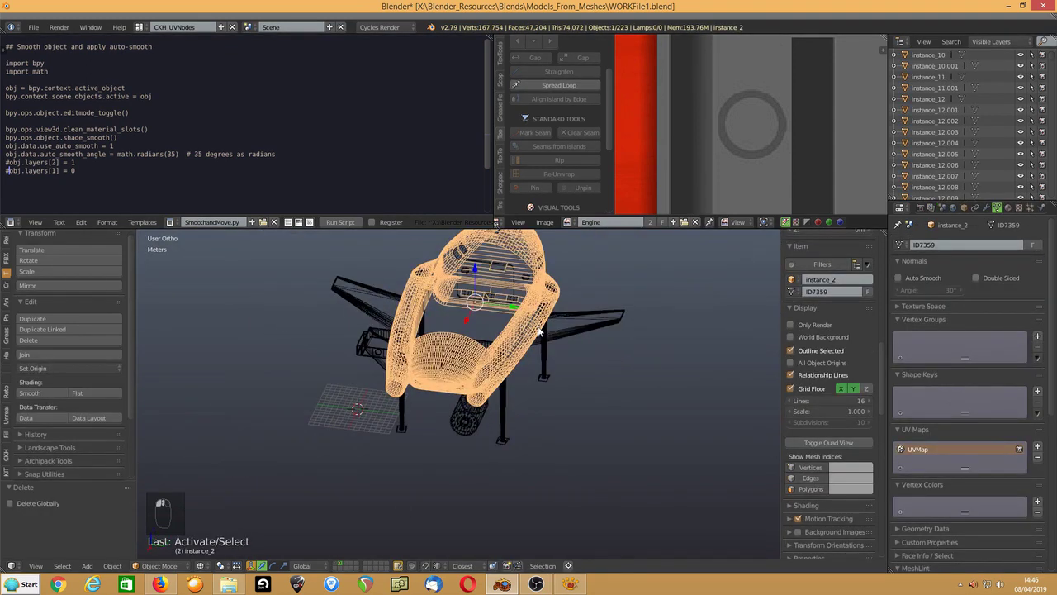
key("shift+s")
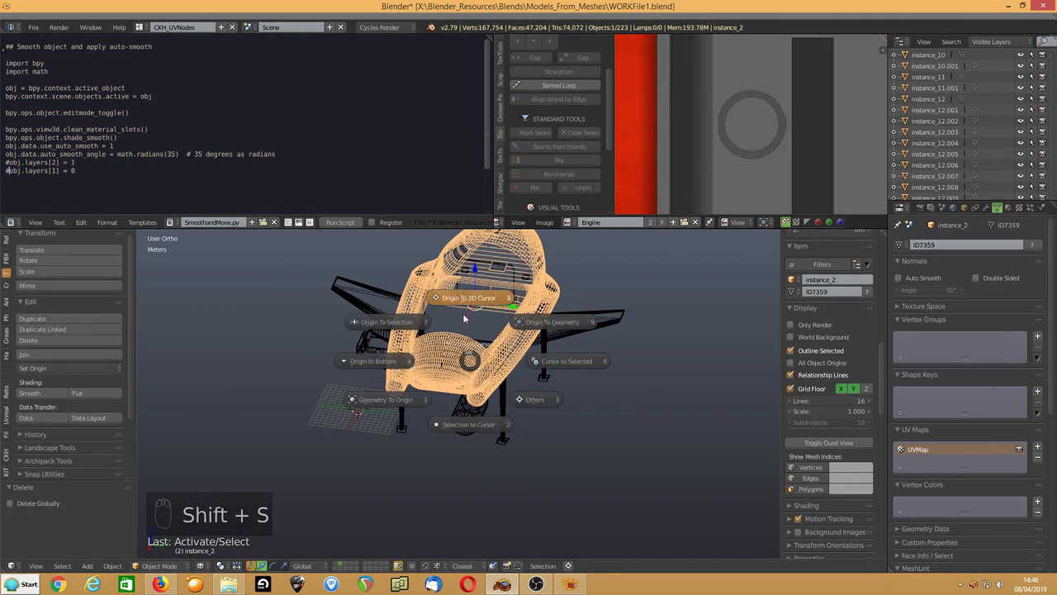
left_click(566, 361)
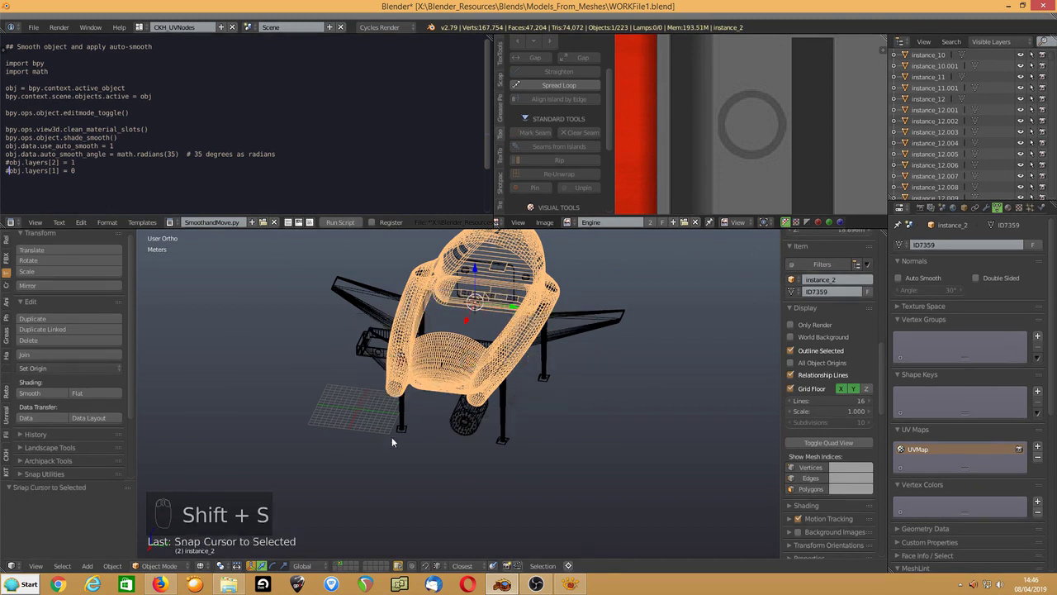
right_click(460, 423)
key("shift+s")
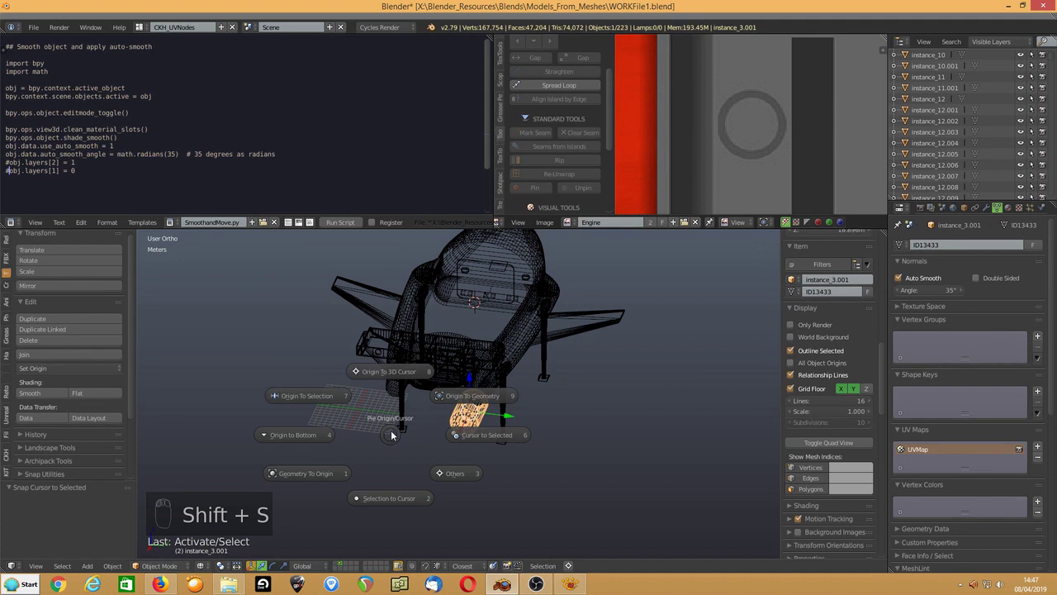
left_click(392, 371)
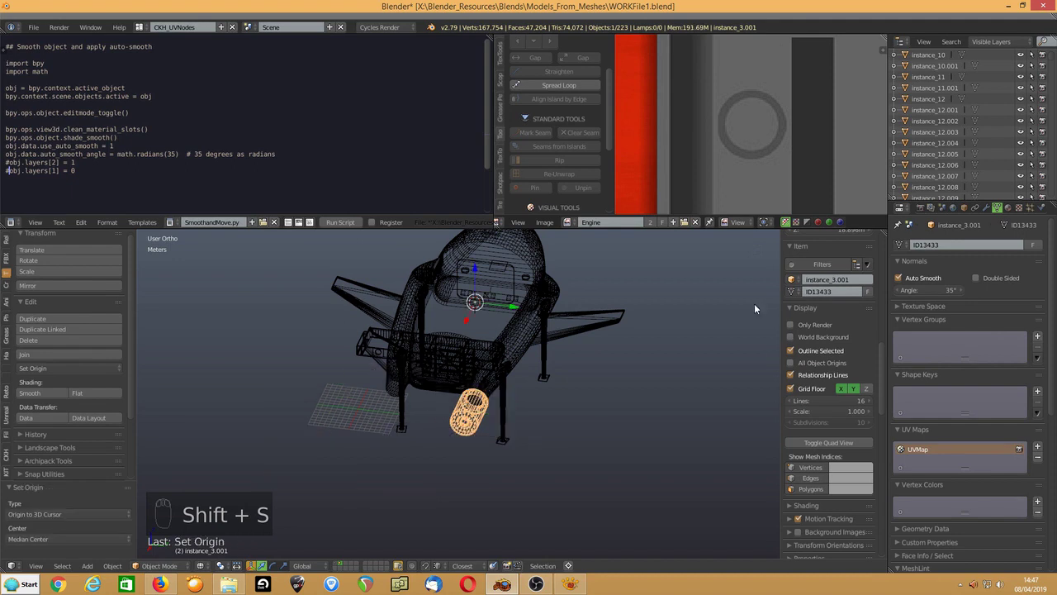
Add a Mirror modifier to the textured engine.
left_click(986, 207)
left_click(921, 246)
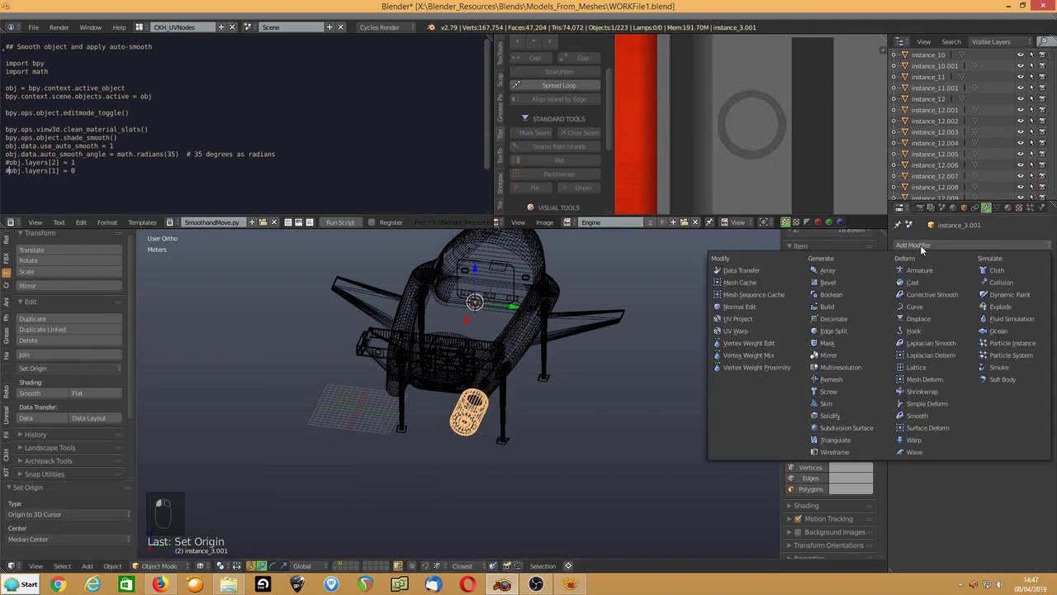
left_click(828, 356)
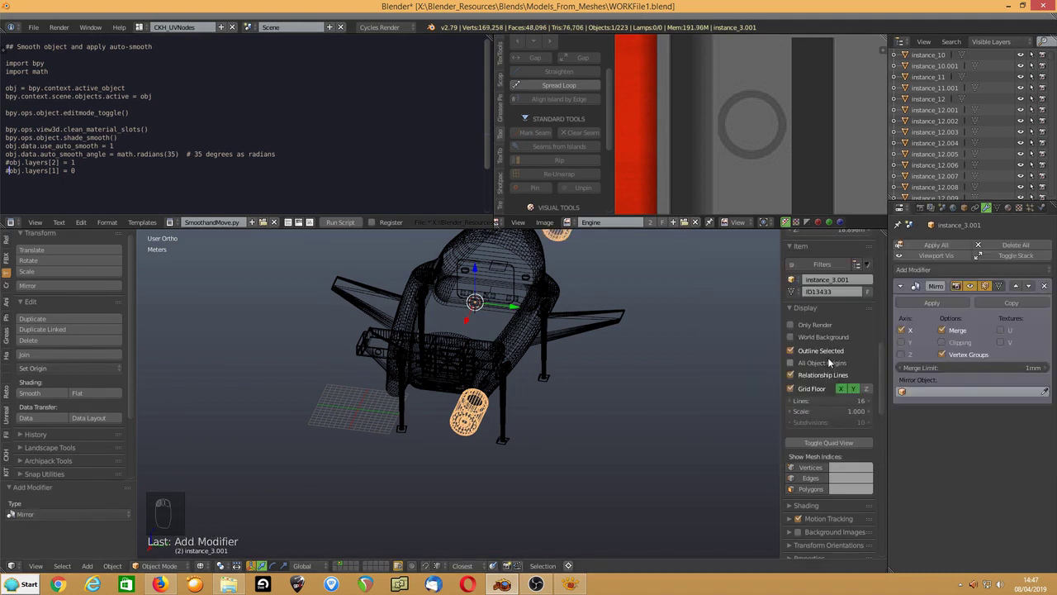
Set the engine's Mirror modifier to the Y axis instead of X and switch the viewport to material shading.
left_click(902, 329)
left_click(902, 341)
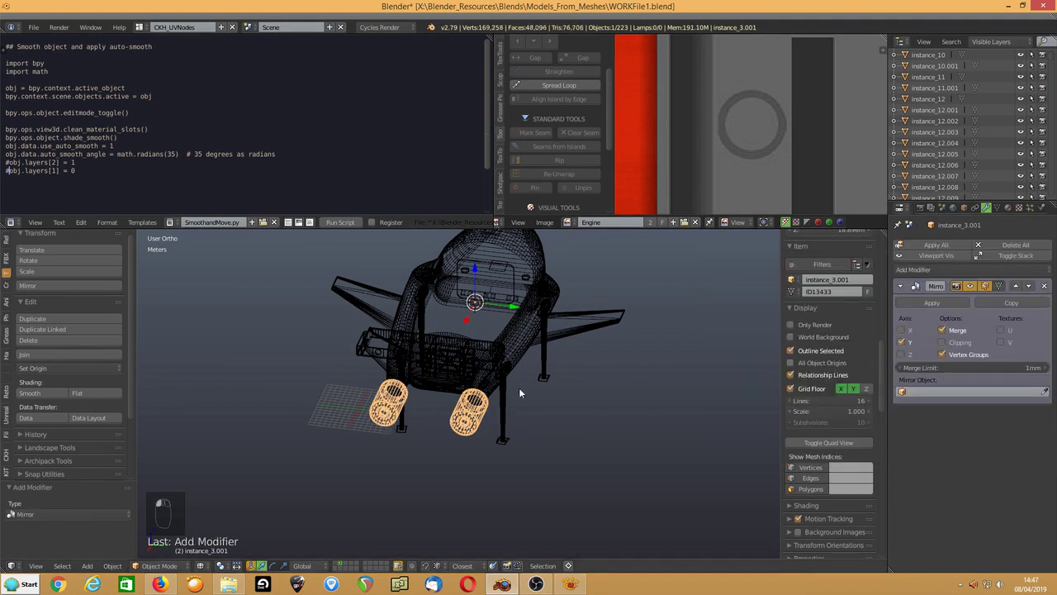
key("z")
middle_click_drag(507, 376, 349, 365)
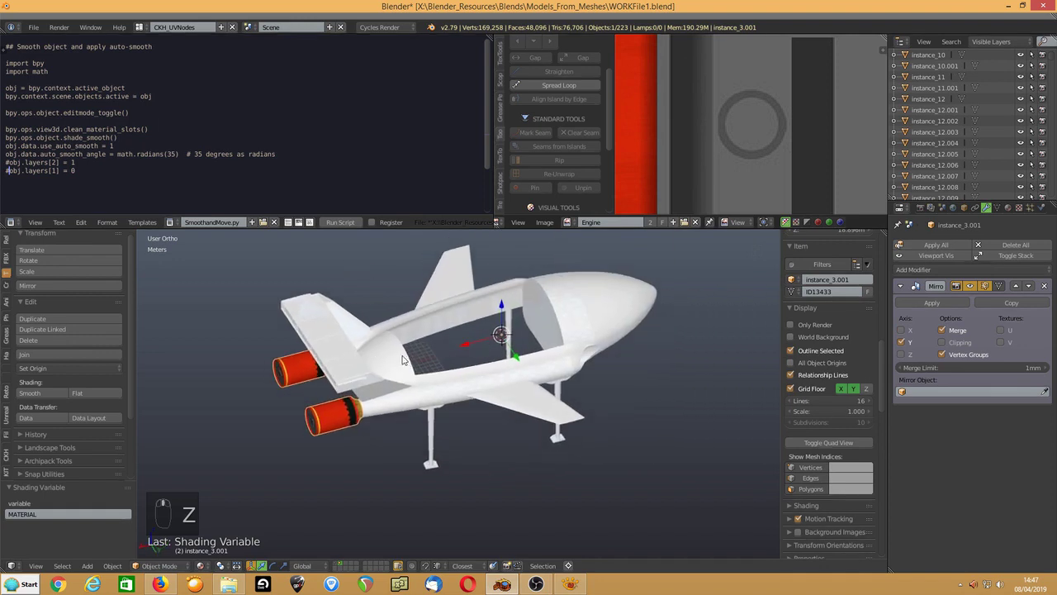
Save the blend file under the existing name WORKFile_02.blend in the Models_From_Meshes folder.
left_click(34, 29)
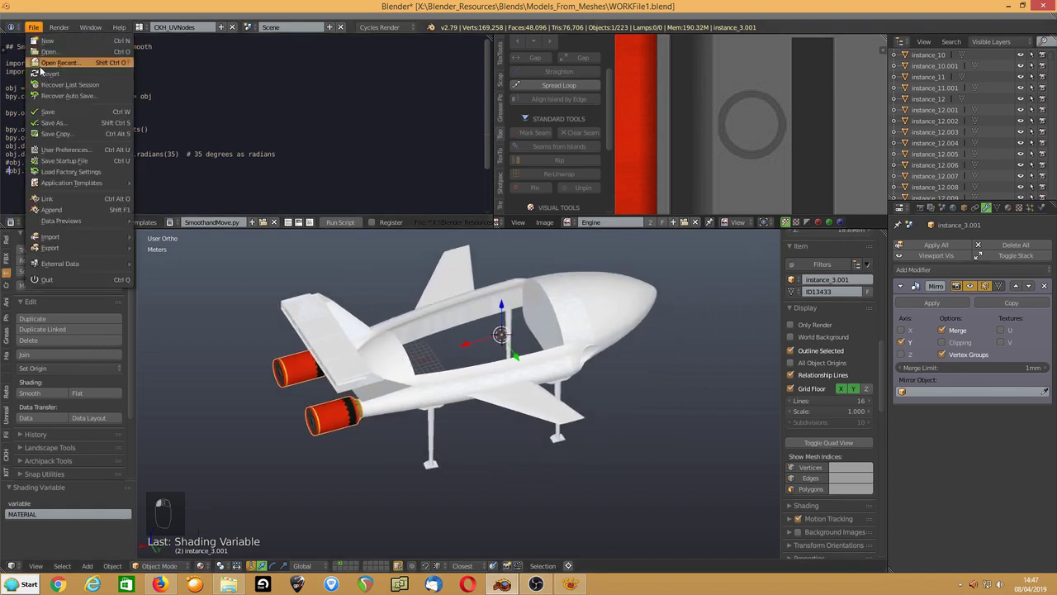
left_click(58, 120)
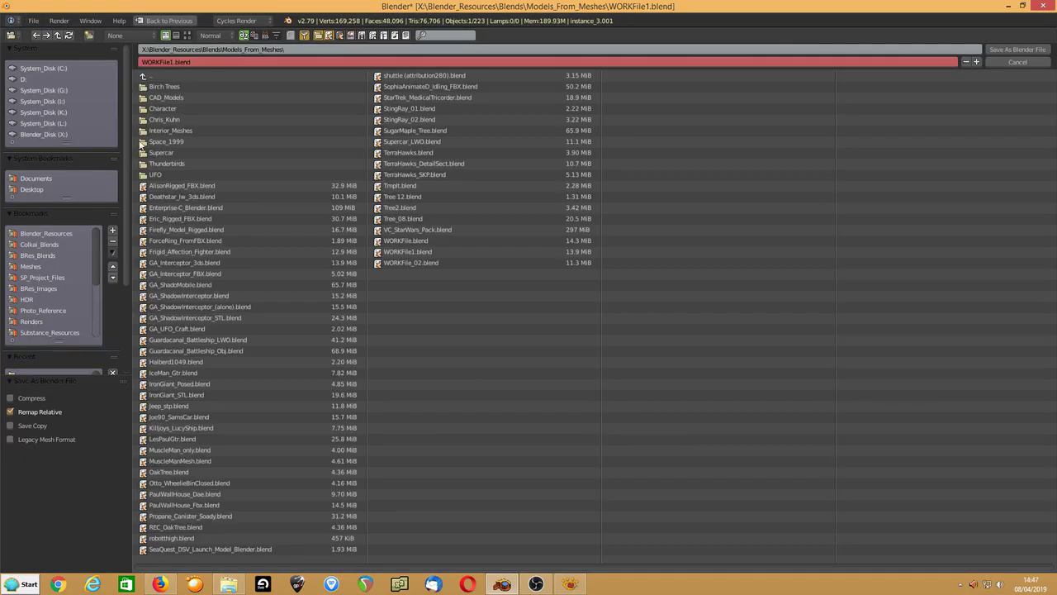
double_click(395, 262)
scroll(436, 378, "up", 4)
scroll(436, 379, "down", 2)
middle_click_drag(503, 336, 460, 371, "shift")
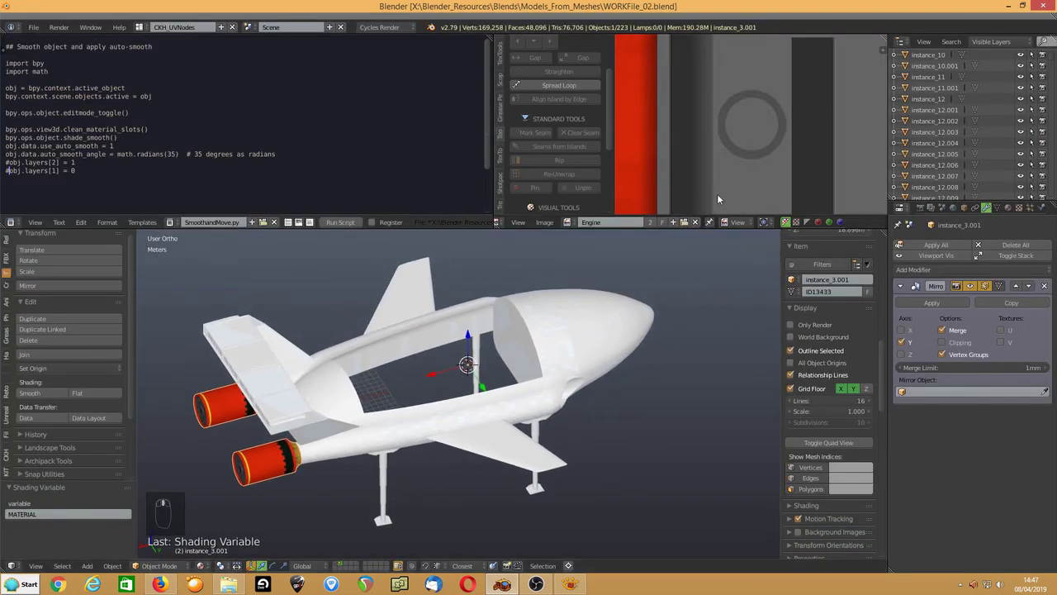
Select the spacecraft's near side wing, show its materials, and display the __auto_4.jpg texture in the image editor.
right_click(507, 463)
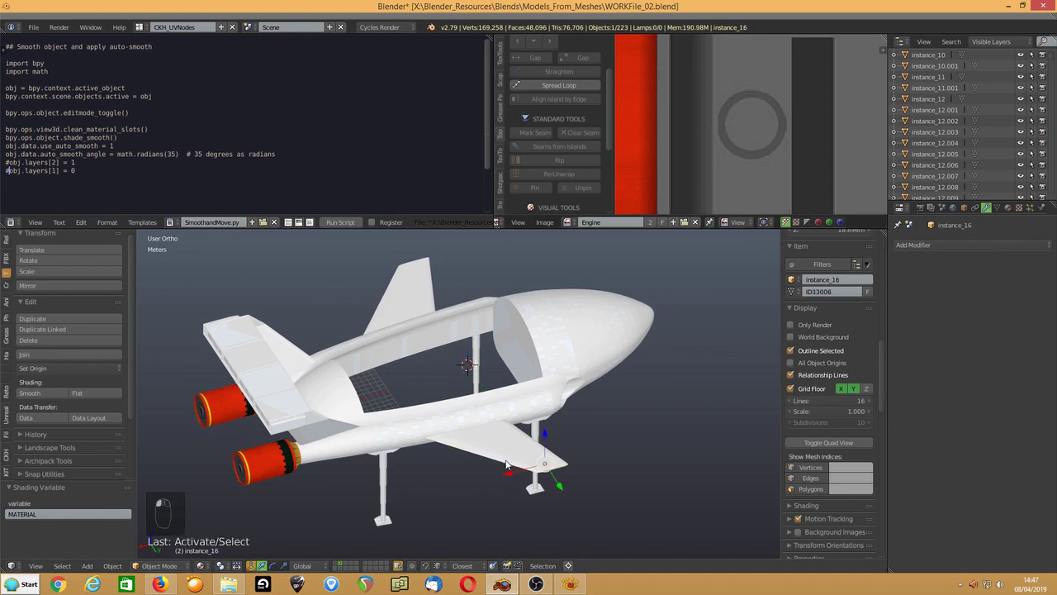
left_click(1007, 207)
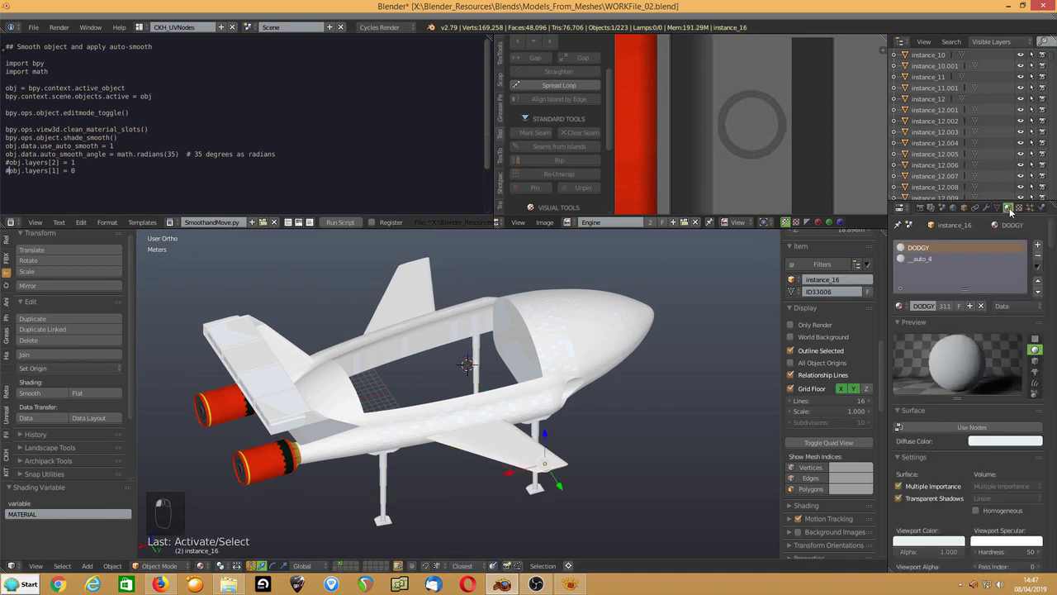
left_click(569, 224)
left_click(603, 268)
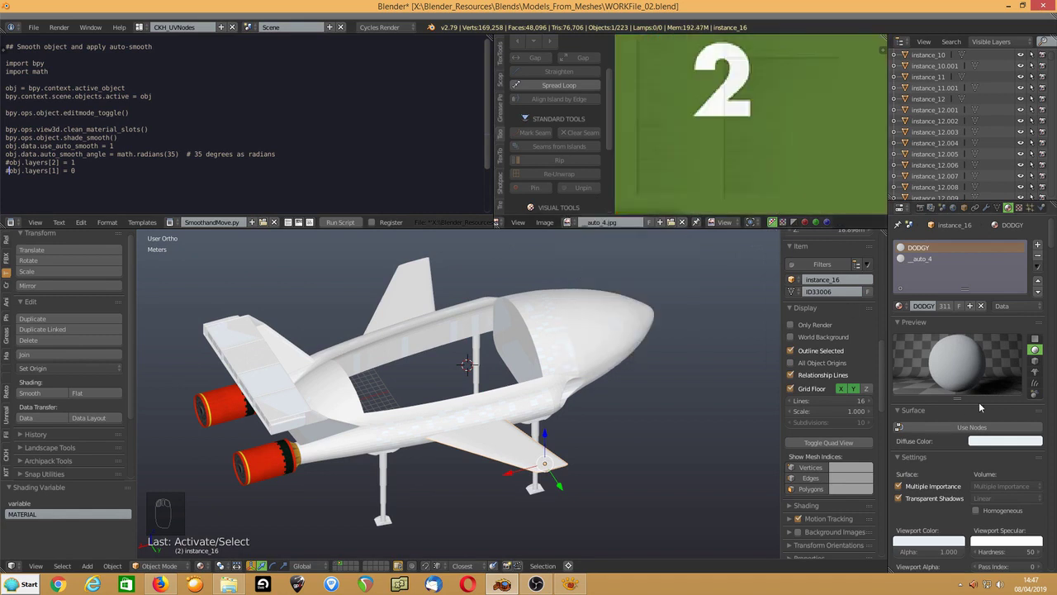
Move the wing's __auto_4 material above DODGY in its material slots.
scroll(968, 419, "down", 1)
left_click(920, 238)
left_click(1038, 261)
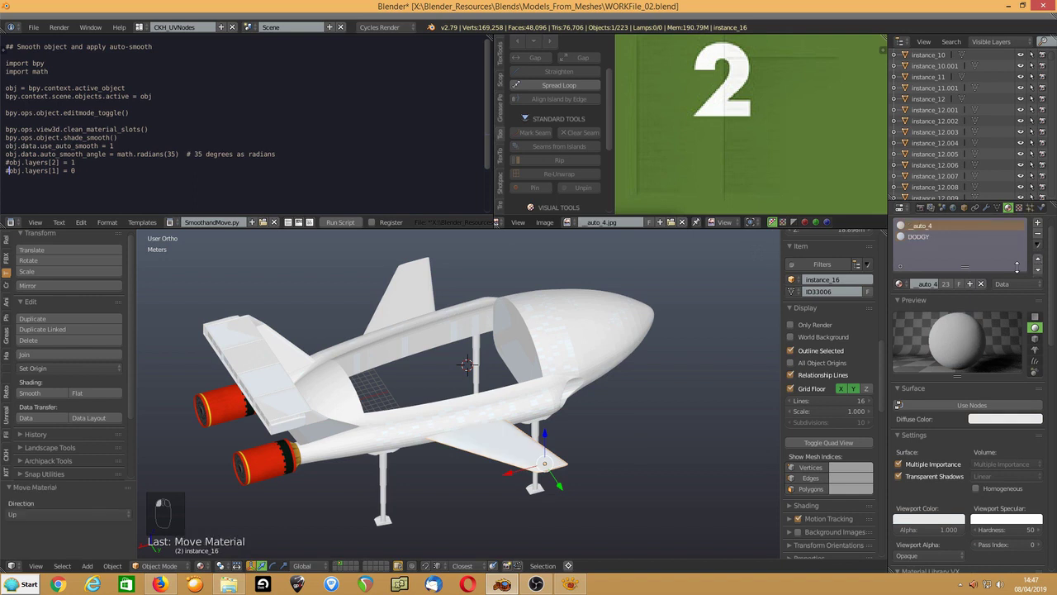
Give the __auto_4 material a node-based diffuse shader with the __auto_4.jpg image texture as its colour.
left_click(986, 405)
left_click(1038, 427)
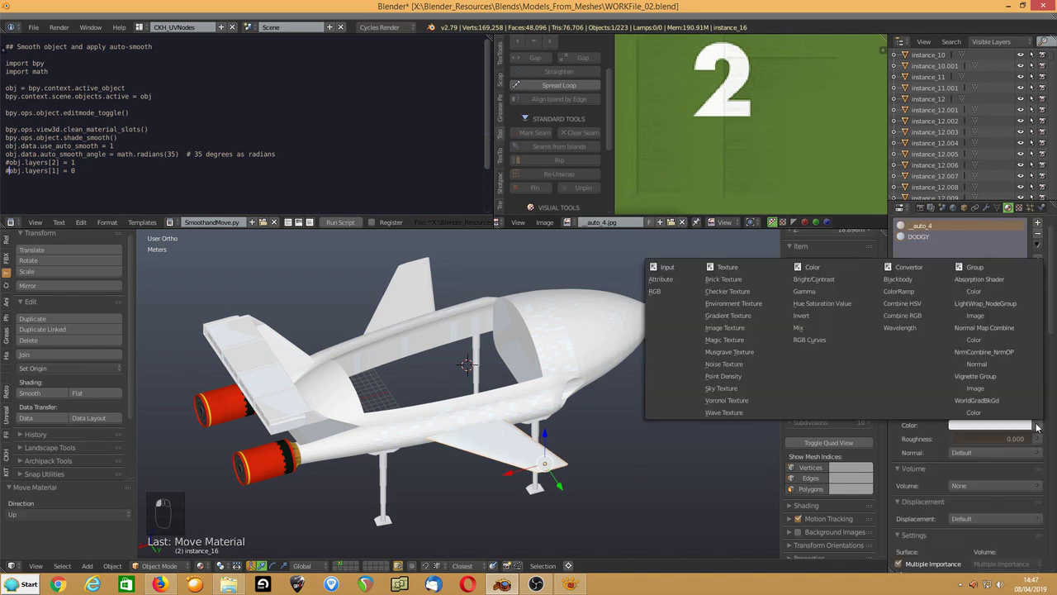
left_click(720, 326)
left_click(956, 437)
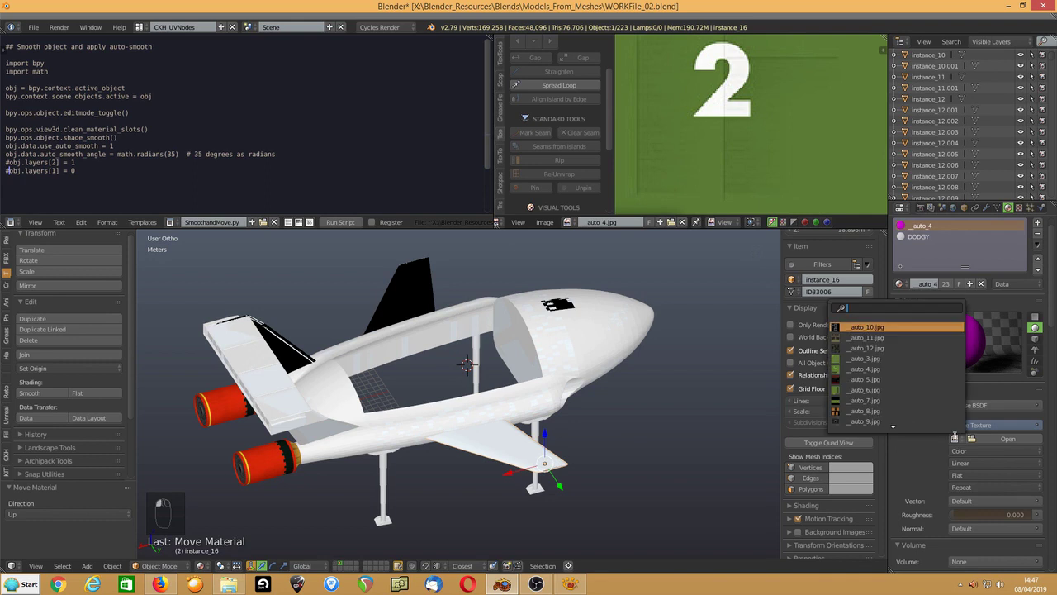
left_click(866, 368)
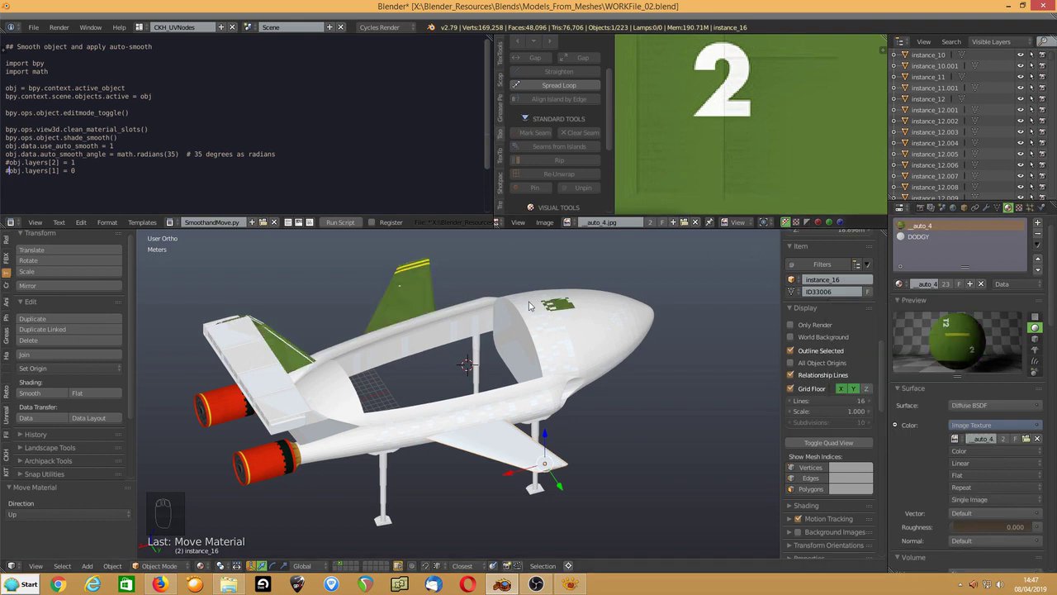
Delete all vertices assigned to the DODGY material from the near front wing's mesh.
key("Tab")
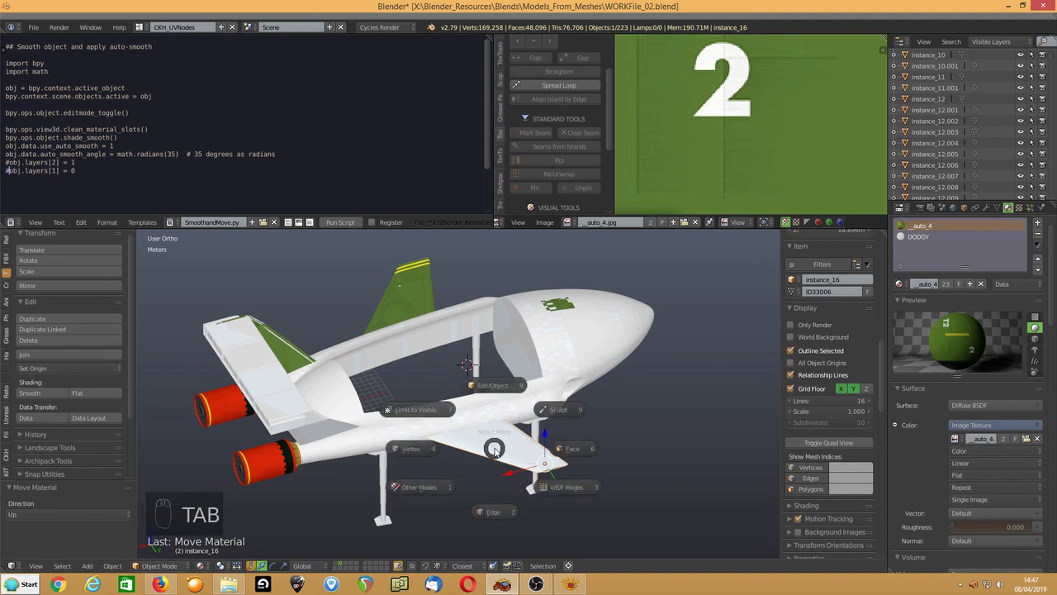
left_click(913, 237)
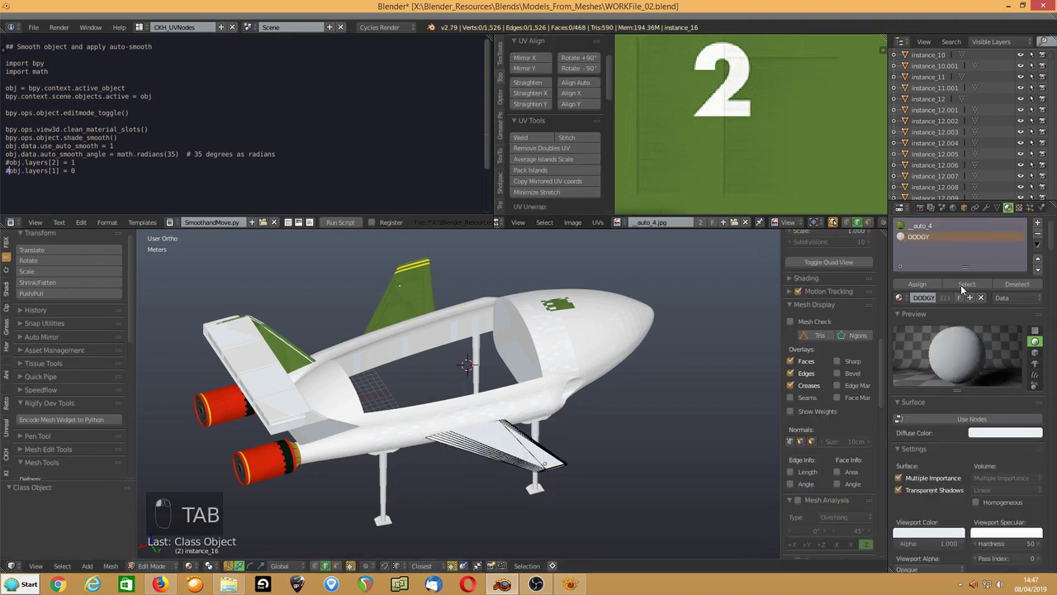
left_click(967, 284)
key("Delete")
left_click(396, 390)
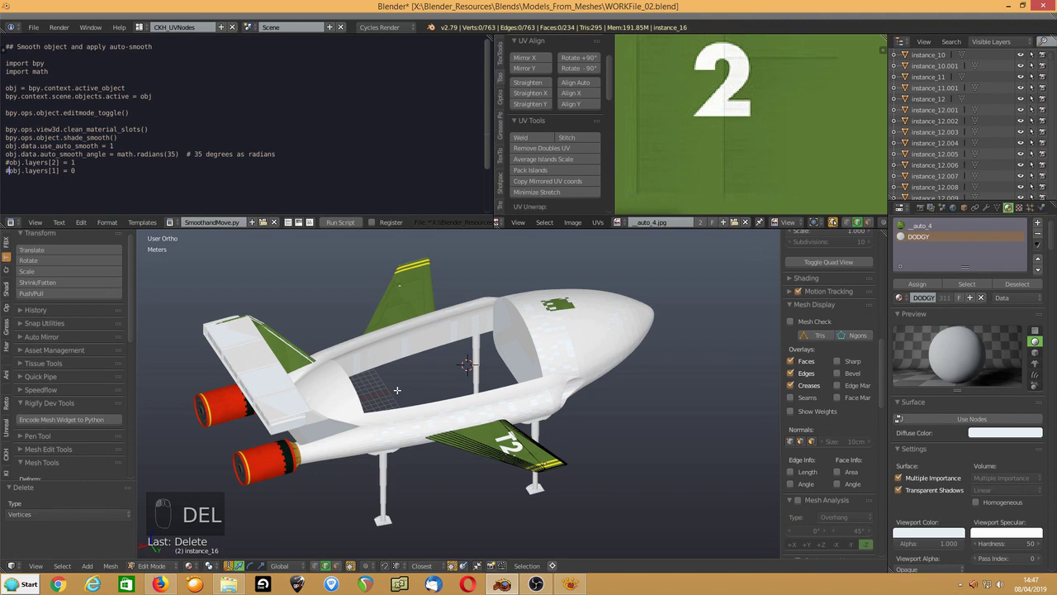
Remove duplicate vertices across the whole remaining near front wing mesh and clear the selection.
key("a")
key("w")
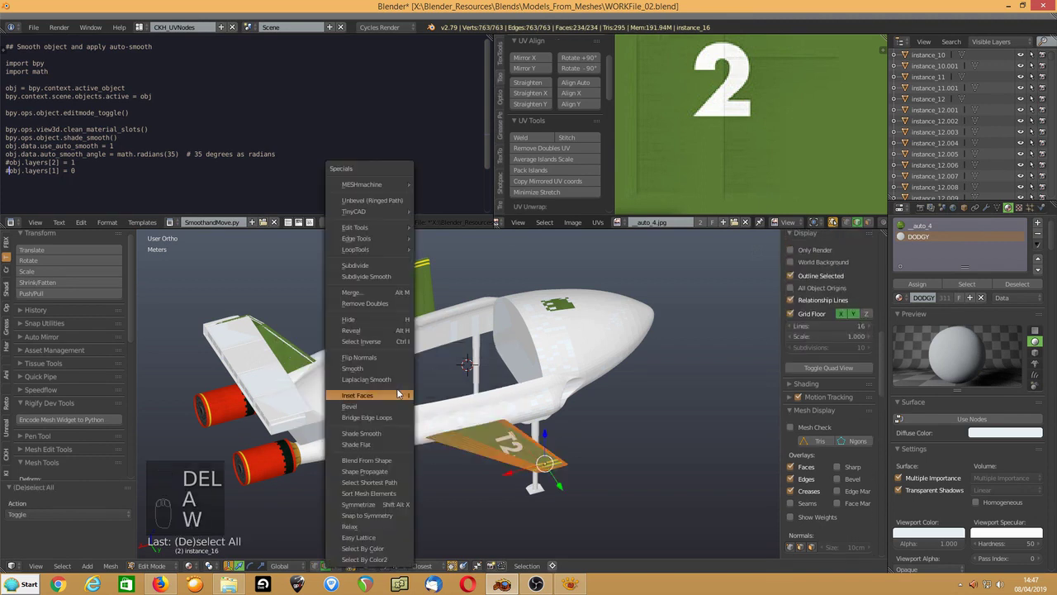
left_click(396, 388)
key("a")
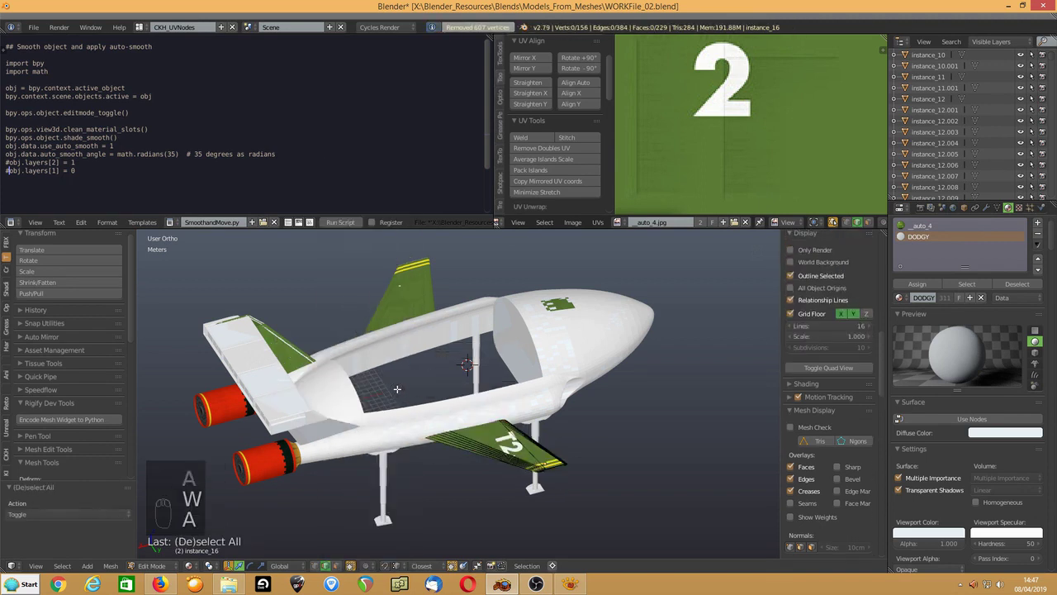
Select loose geometry on the near front wing in vertex mode, and run the SmoothandMove.py script on the wing.
left_click(315, 566)
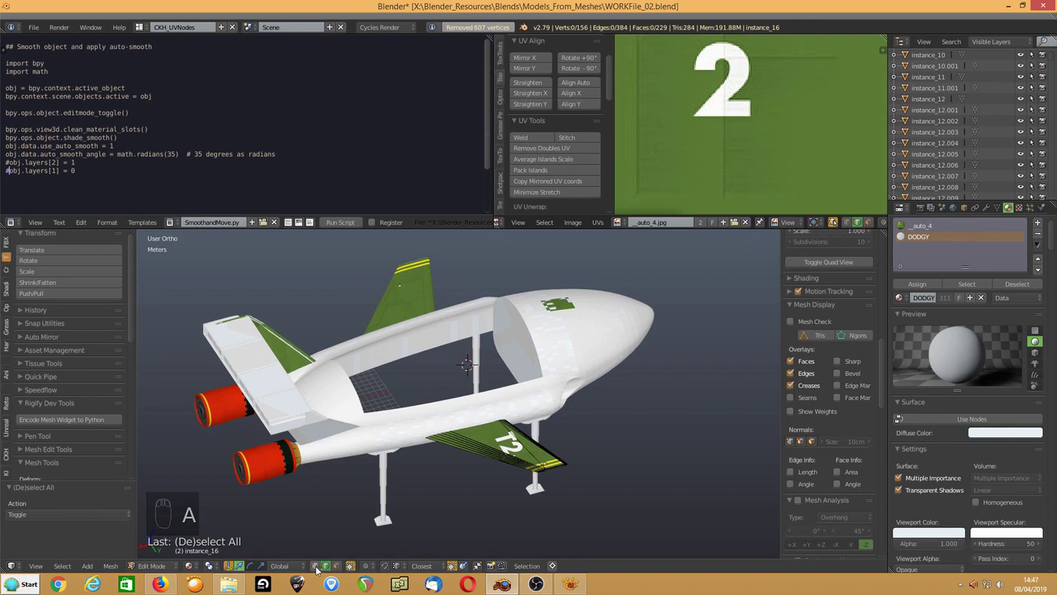
left_click(71, 567)
mouse_move(99, 417)
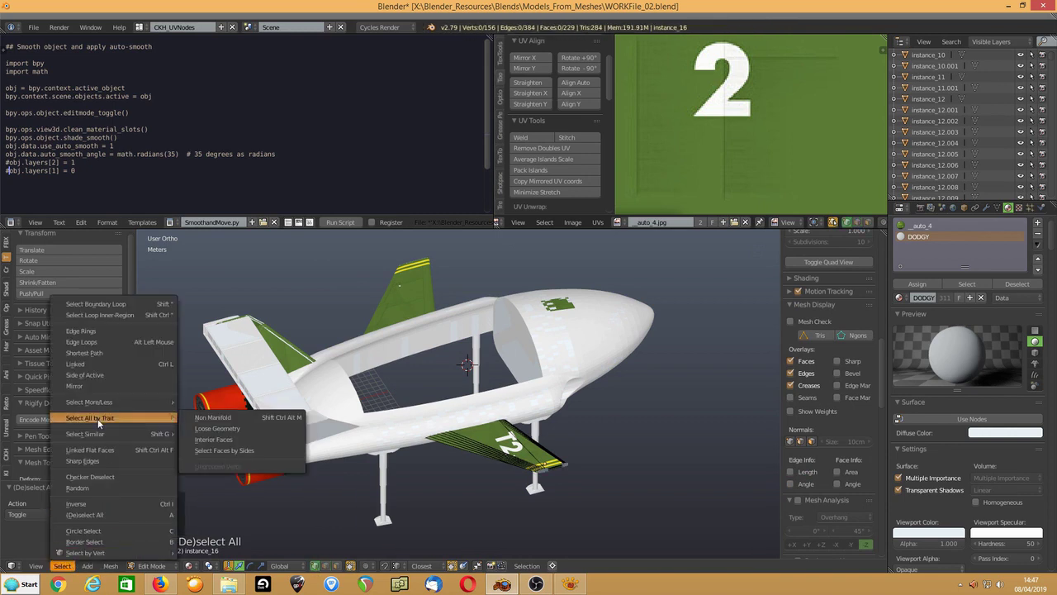
left_click(218, 429)
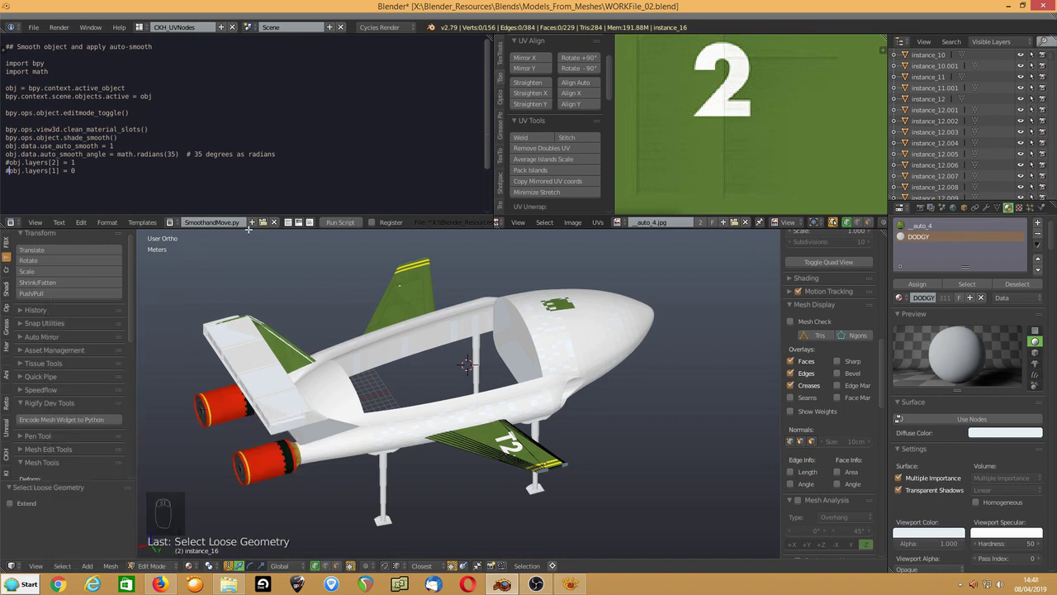
left_click(338, 223)
Delete all vertices assigned to the DODGY material from the far front wing's mesh.
middle_click_drag(312, 394, 466, 406)
right_click(466, 312)
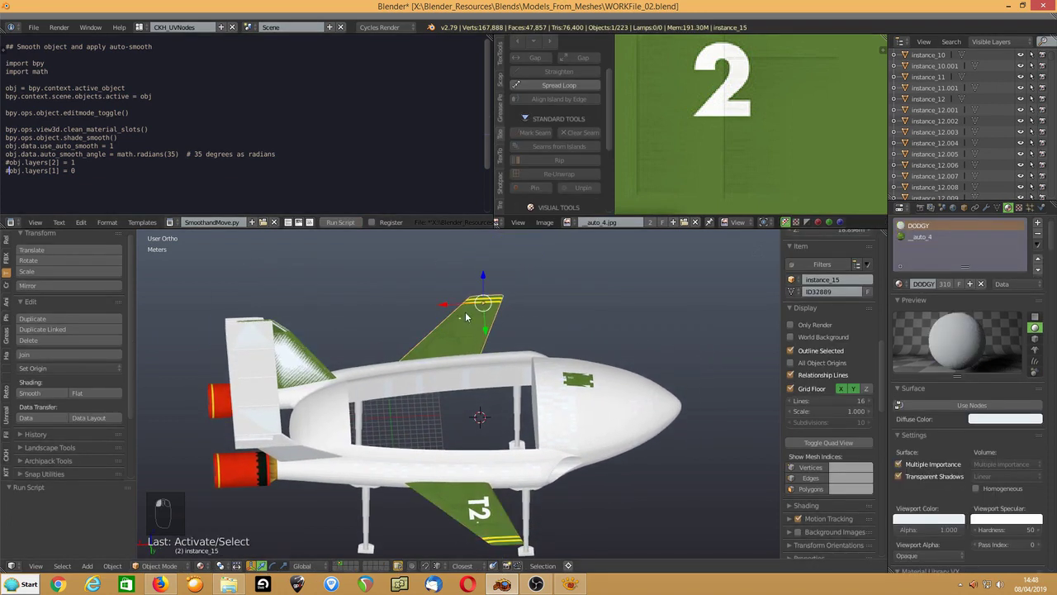
key("Tab")
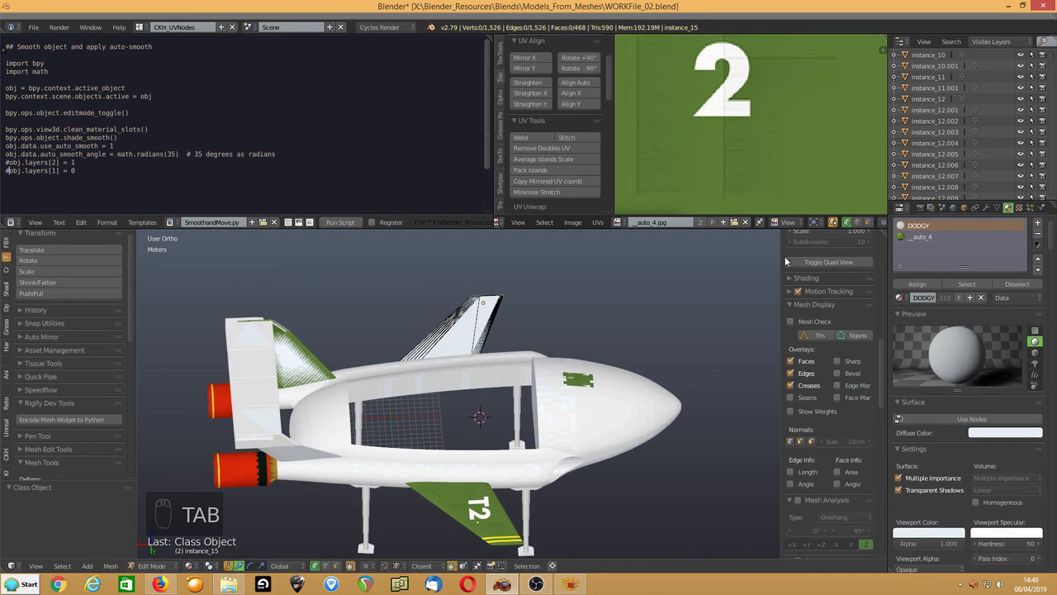
left_click(967, 283)
scroll(826, 297, "up", 3)
key("Delete")
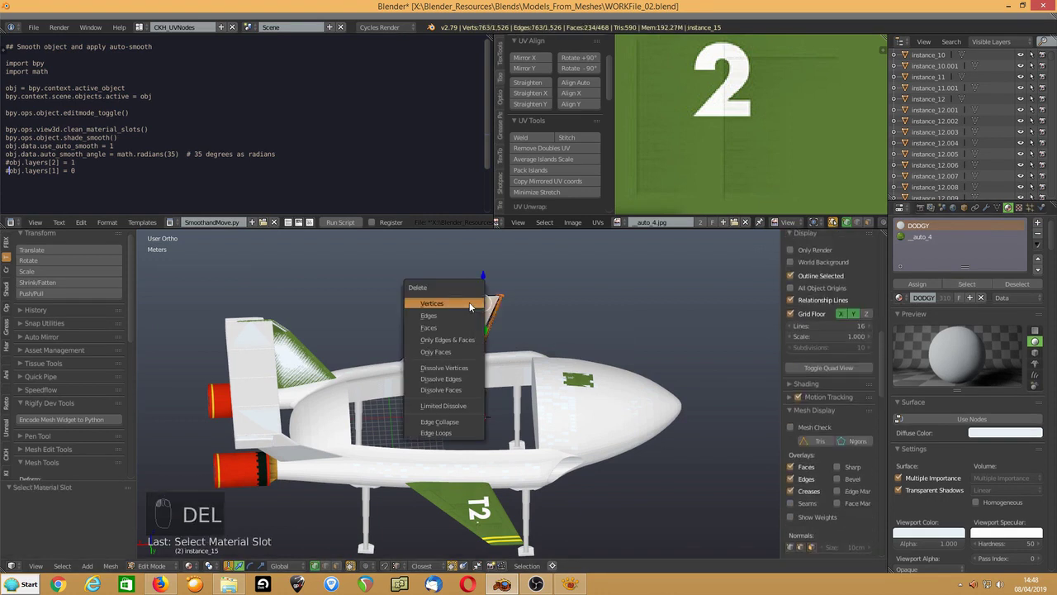
left_click(467, 304)
Remove duplicate vertices from the entire far front wing and run the SmoothandMove.py script on it.
key("a")
key("w")
left_click(456, 201)
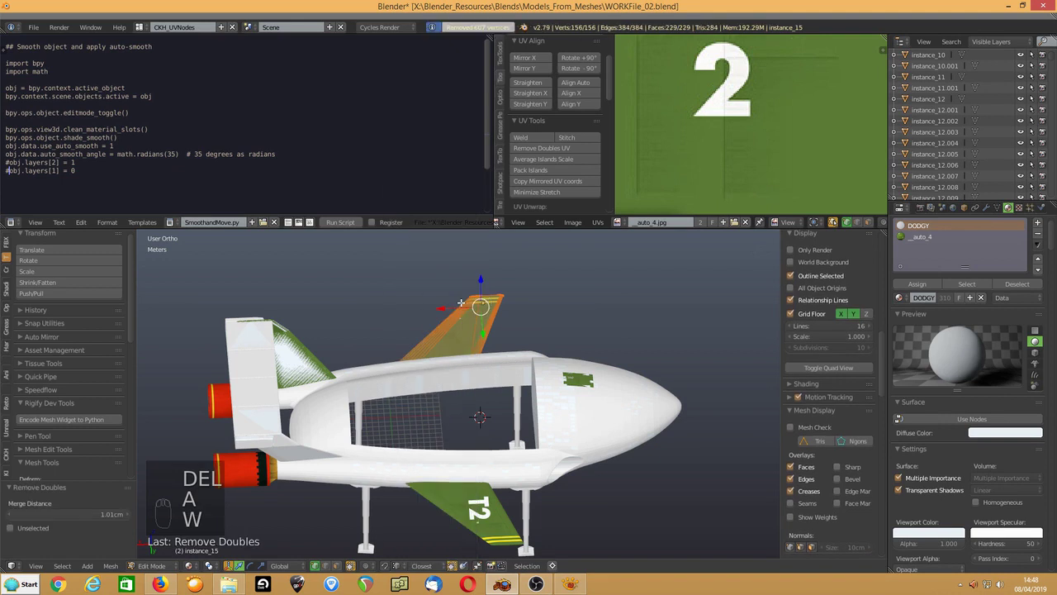
left_click(340, 222)
Delete all vertices assigned to the DODGY material from the far tail fin's mesh.
middle_click_drag(481, 314, 416, 307)
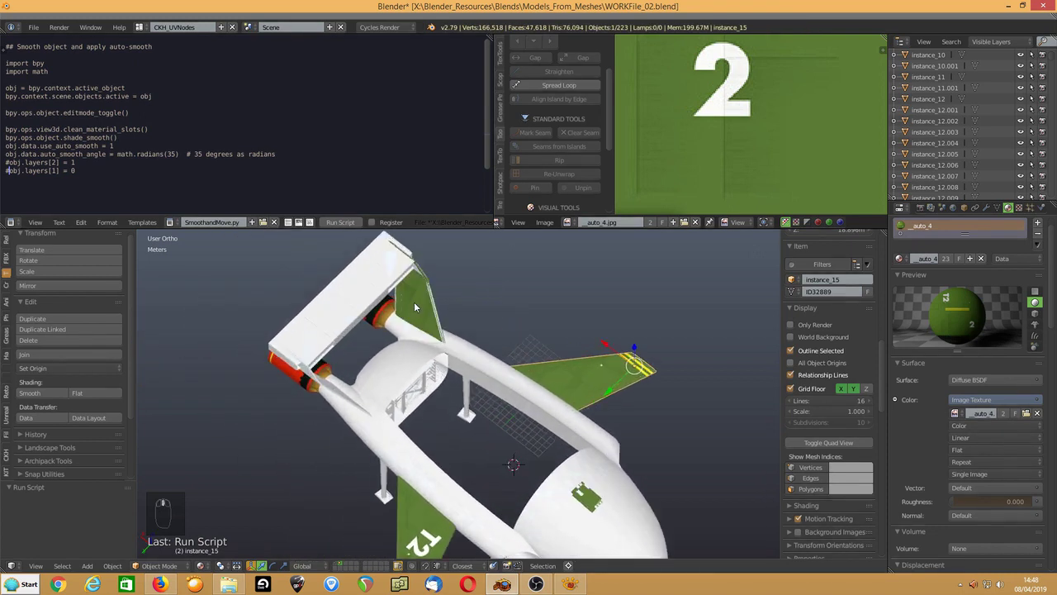
right_click(415, 307)
key("Tab")
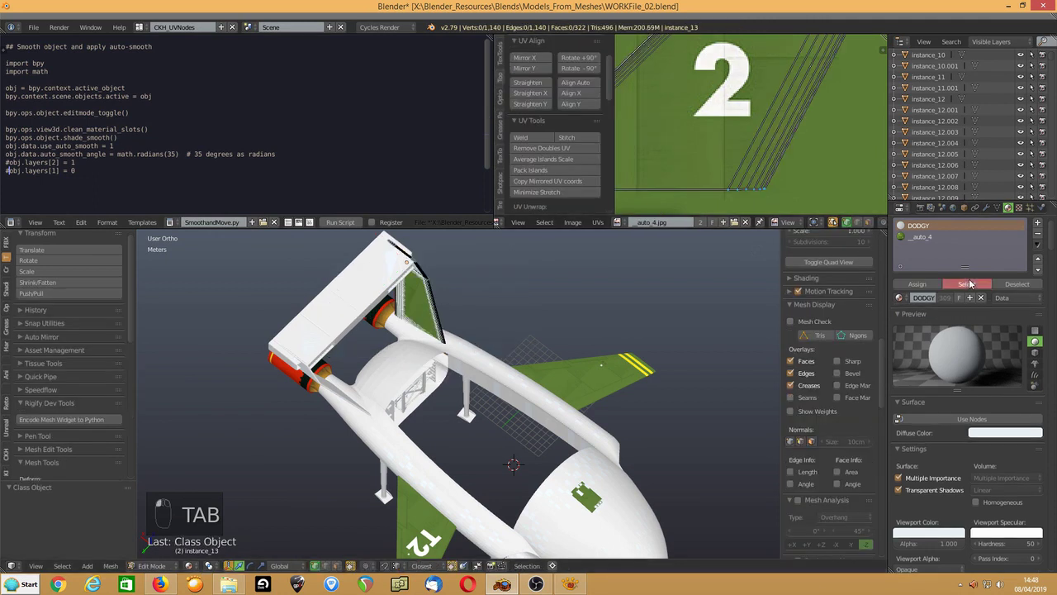
left_click(966, 284)
key("Delete")
left_click(474, 334)
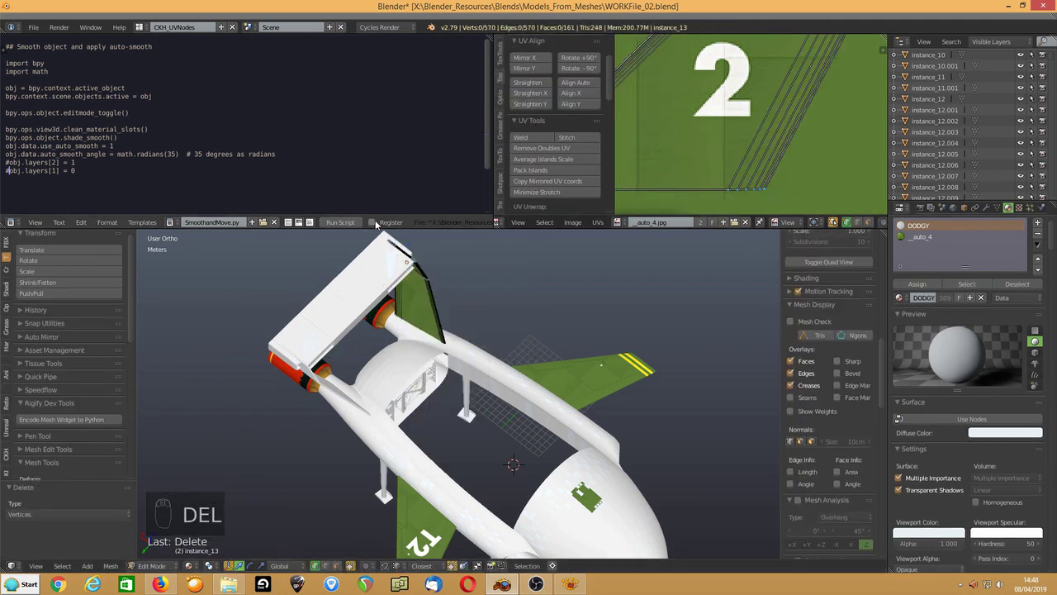
Remove duplicate vertices from the entire far tail fin and run the SmoothandMove.py script on it.
key("a")
key("w")
left_click(542, 398)
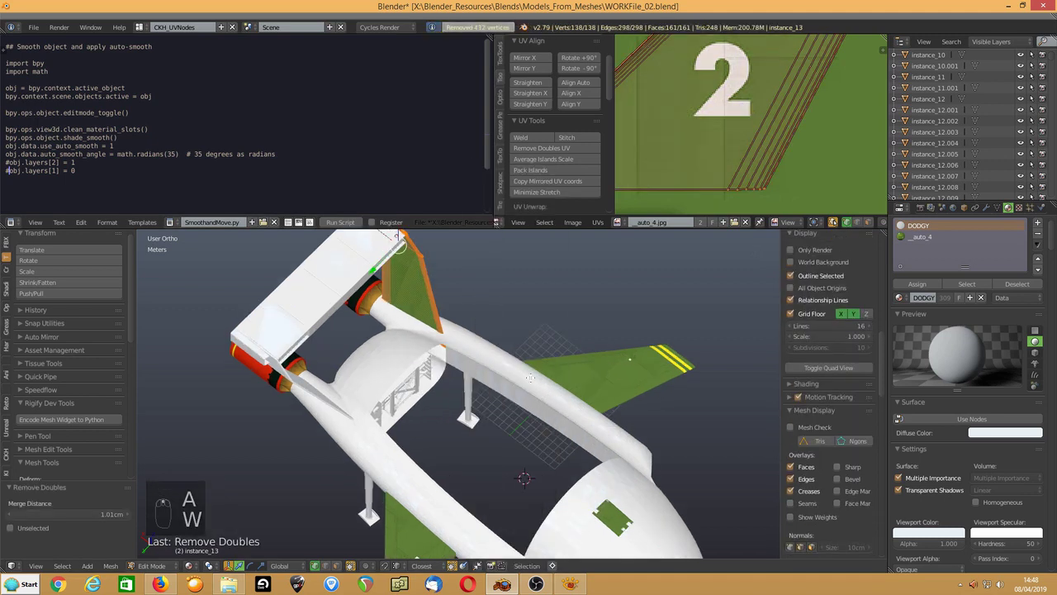
left_click(339, 222)
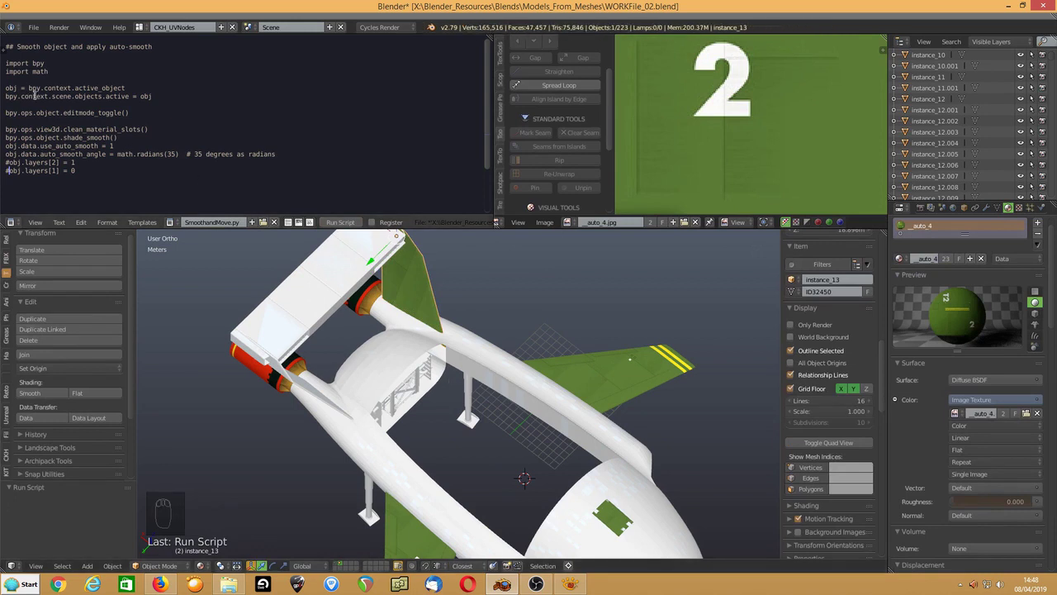
Open the BatchClean.py script and copy its "bpy.ops.mesh.remove_doubles()" line.
left_click(169, 222)
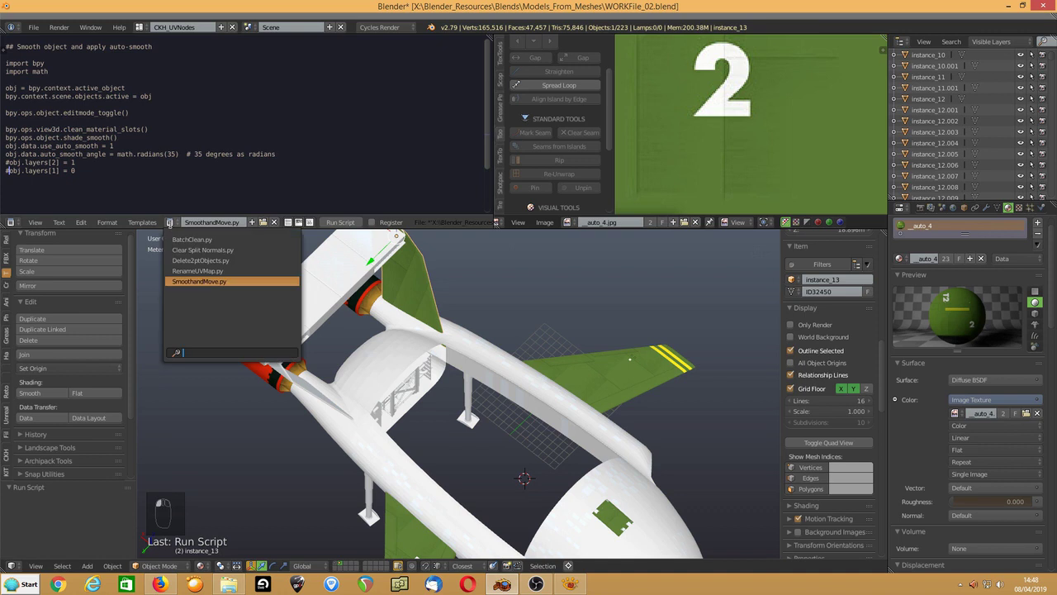
left_click(192, 239)
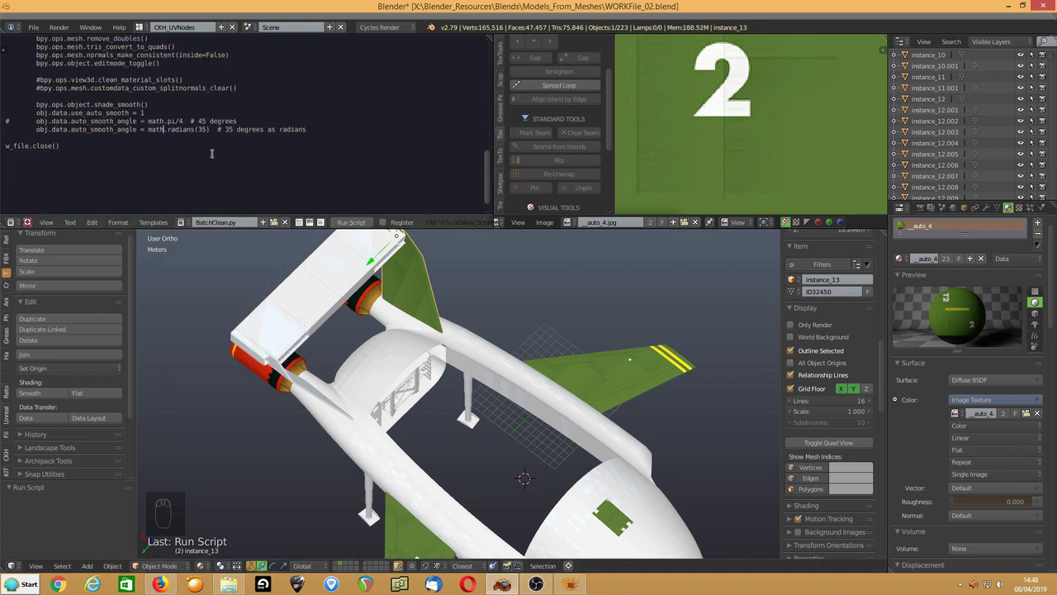
scroll(212, 152, "up", 3)
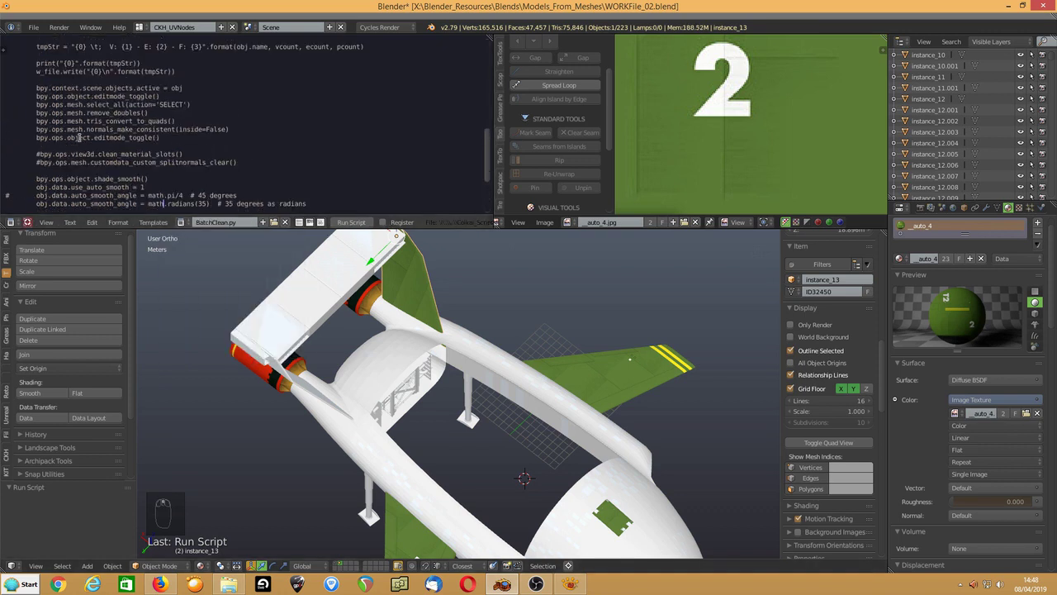
left_click(109, 112)
key("Home")
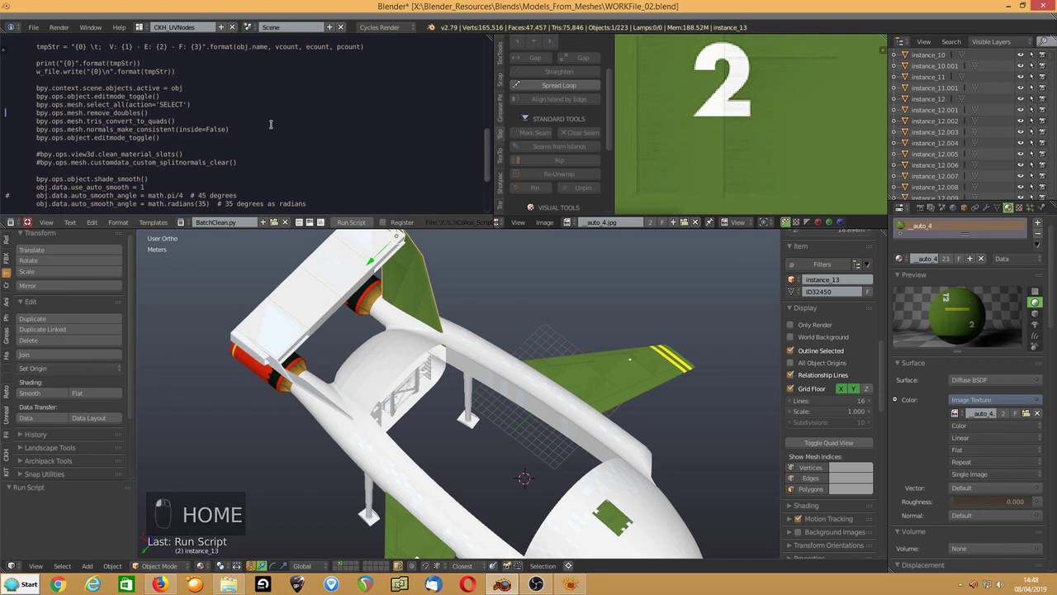
key("shift+Down")
key("ctrl+c")
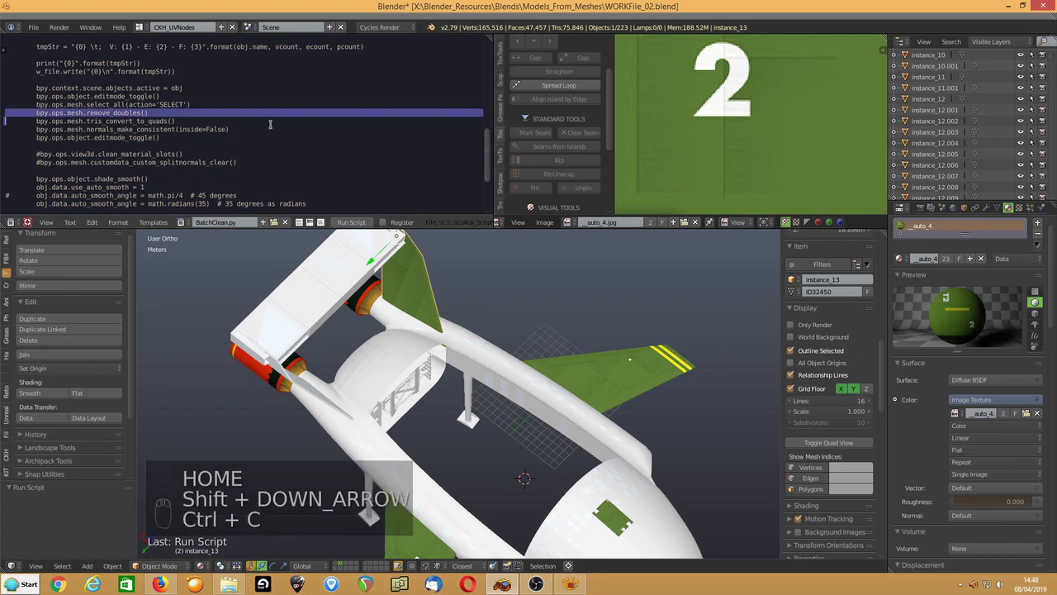
Return to the SmoothandMove.py script and paste the copied remove_doubles line above the editmode_toggle call.
left_click(181, 222)
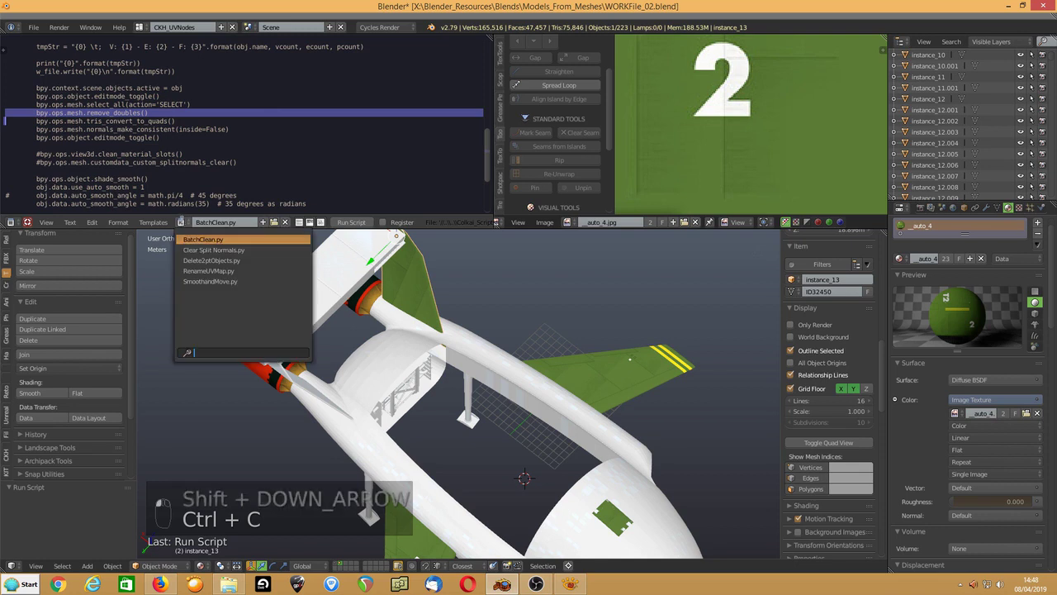
left_click(198, 280)
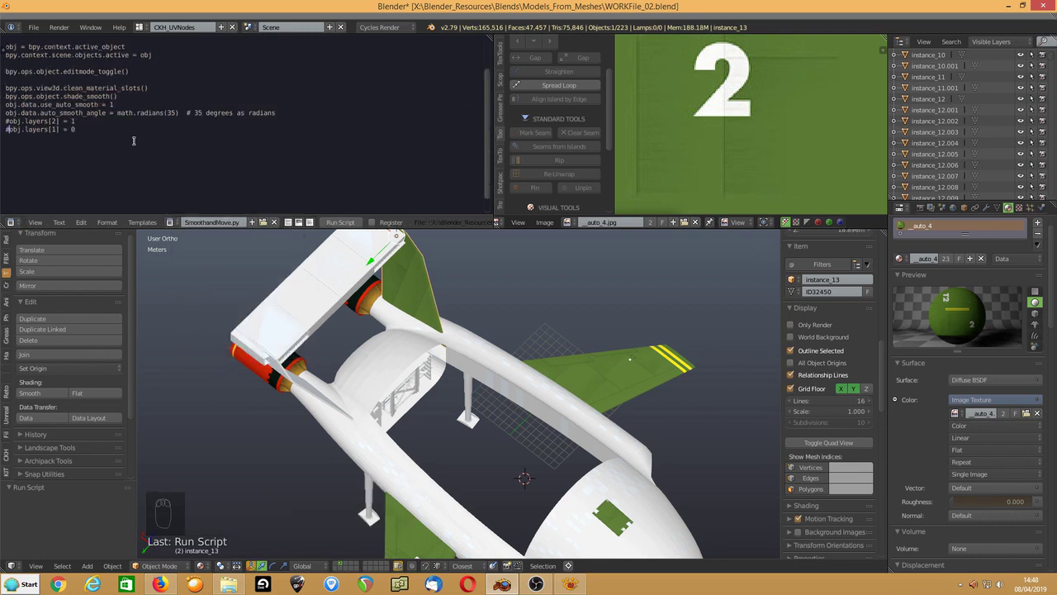
left_click(170, 70)
key("Up")
key("Return")
key("ctrl+v")
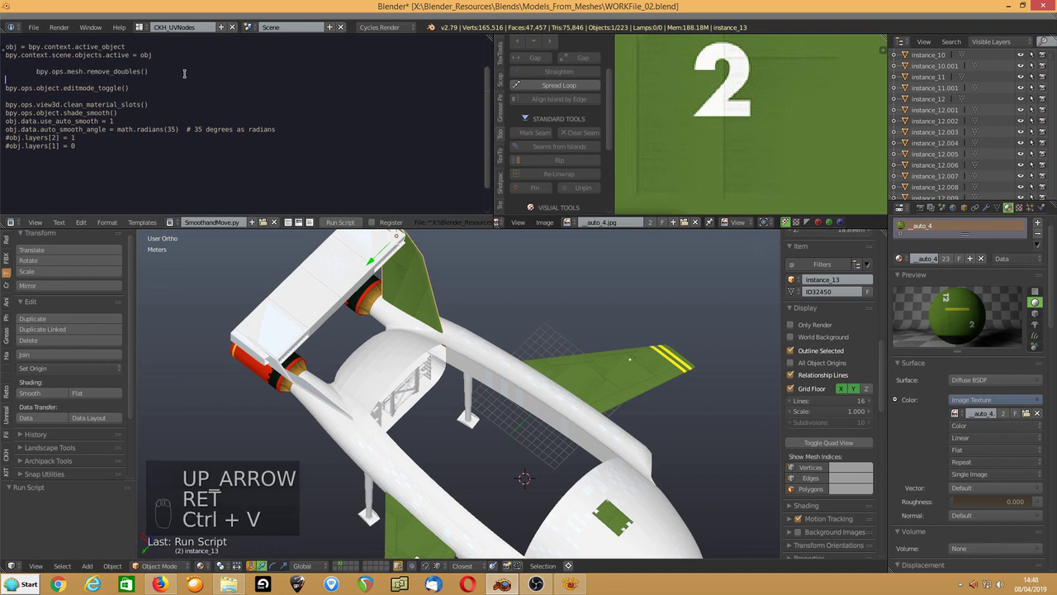
Remove the indentation of the pasted remove_doubles line and the blank line below it.
key("Up")
key("ctrl+shift+Right")
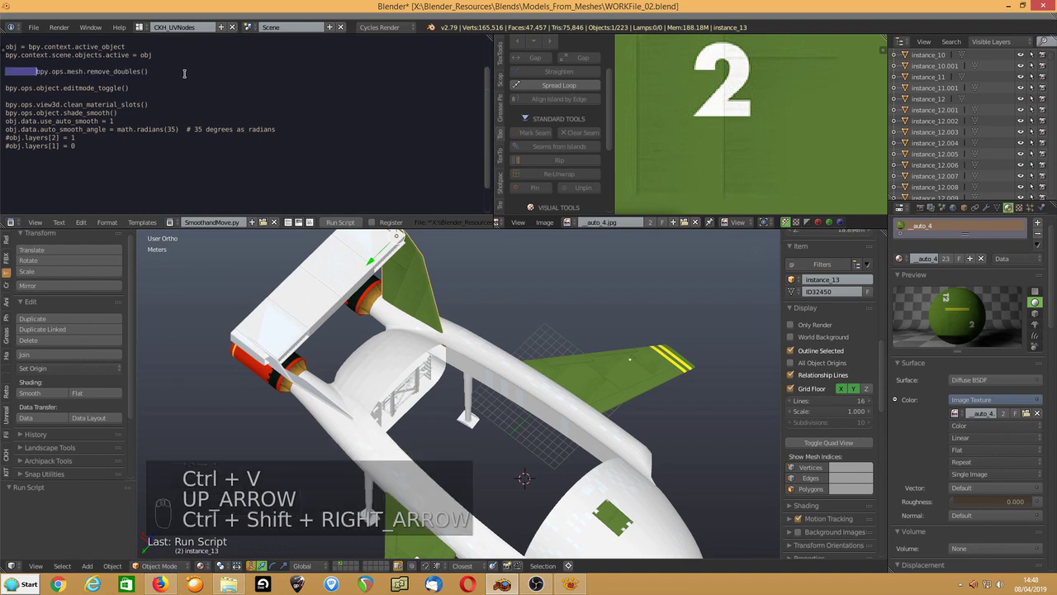
key("Delete")
key("Down")
key("Delete")
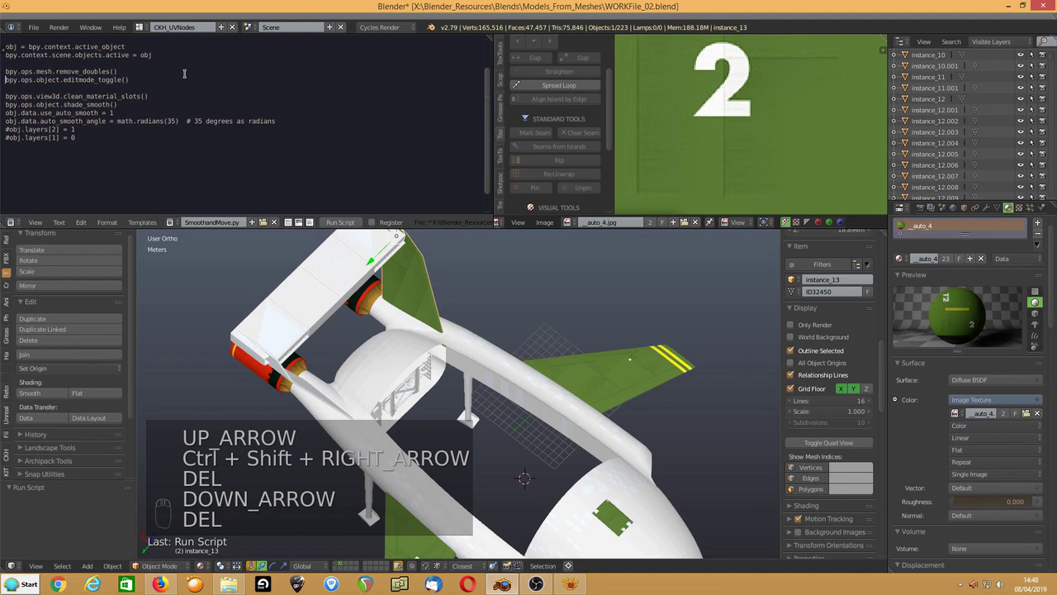
Delete all DODGY material vertices from the near tail fin's mesh and select everything that remains.
right_click(302, 387)
middle_click_drag(303, 387, 479, 390)
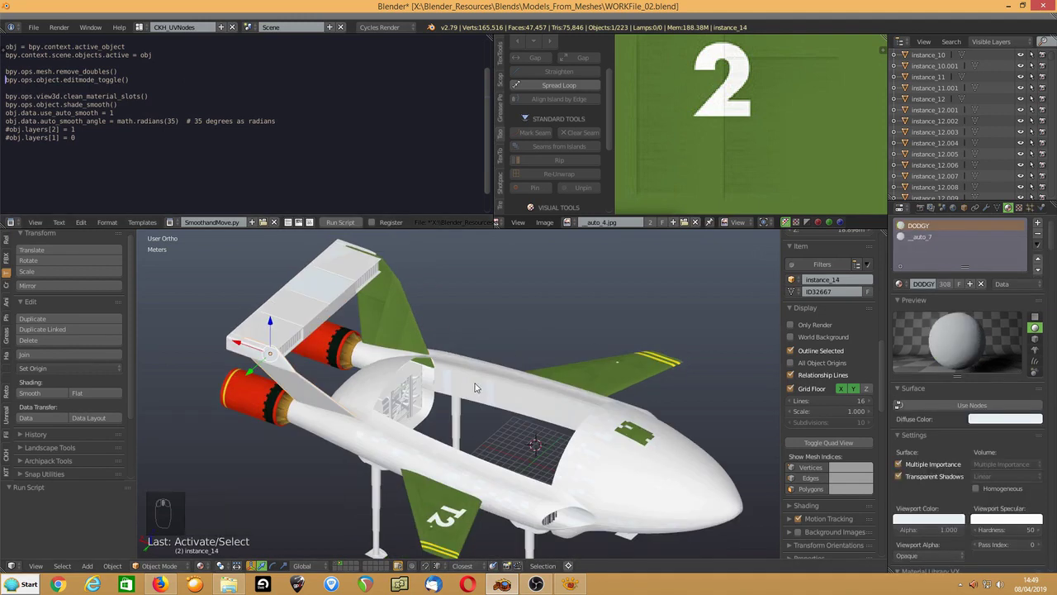
key("Tab")
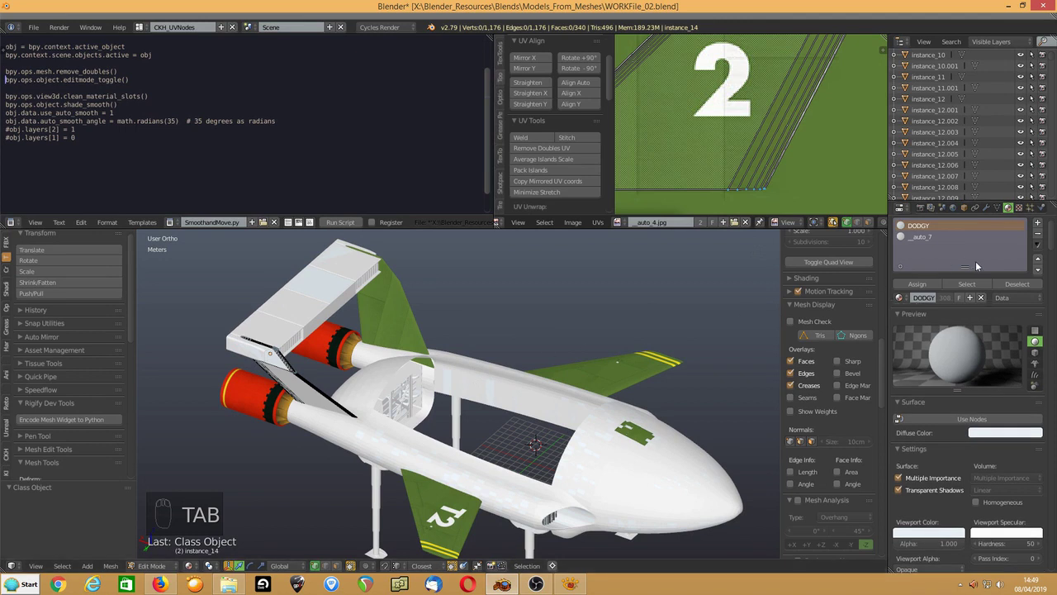
left_click(967, 284)
key("Delete")
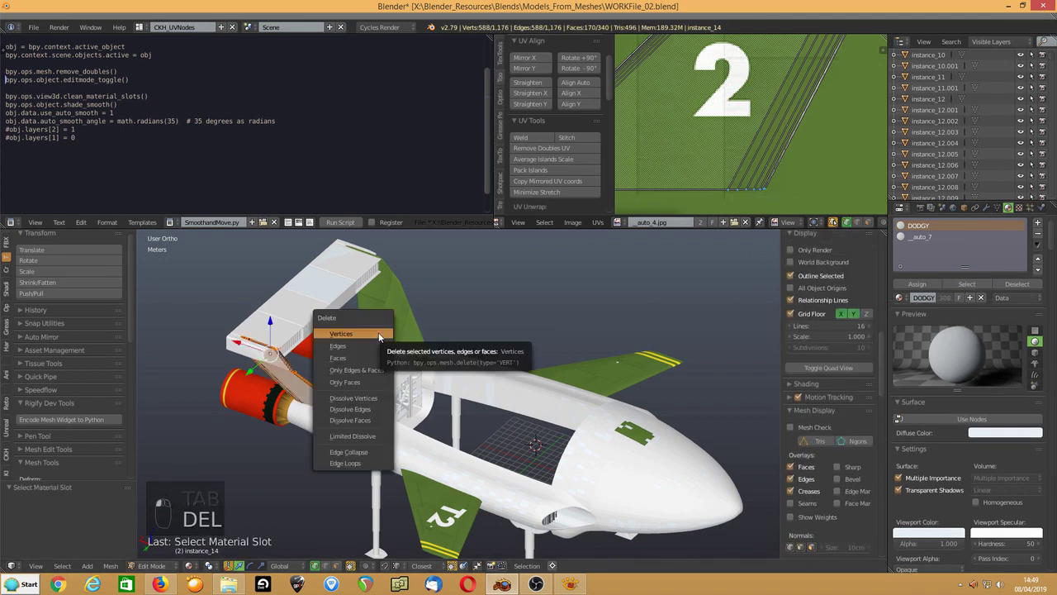
left_click(379, 334)
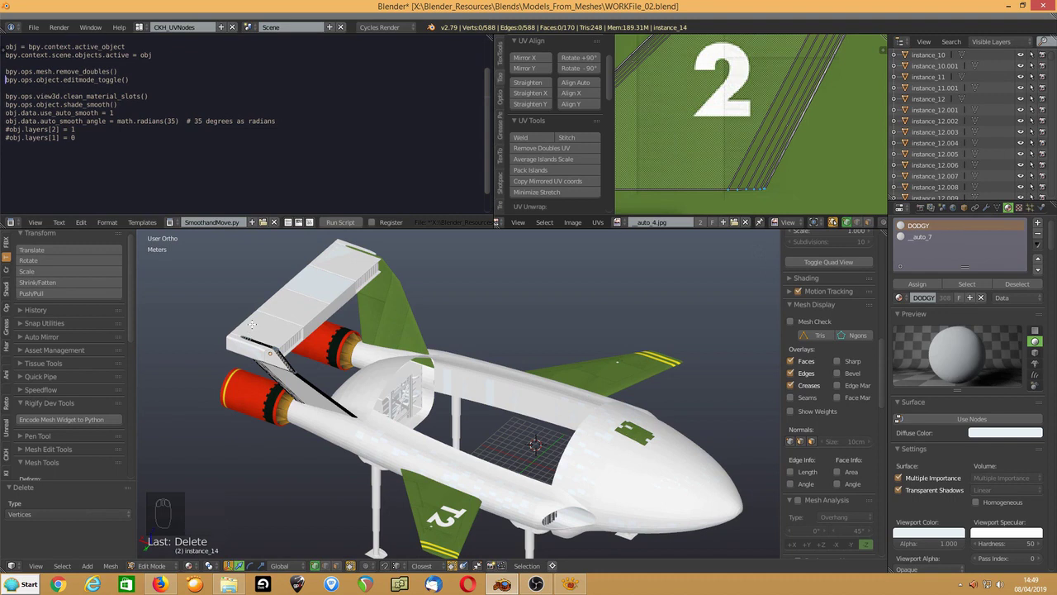
key("a")
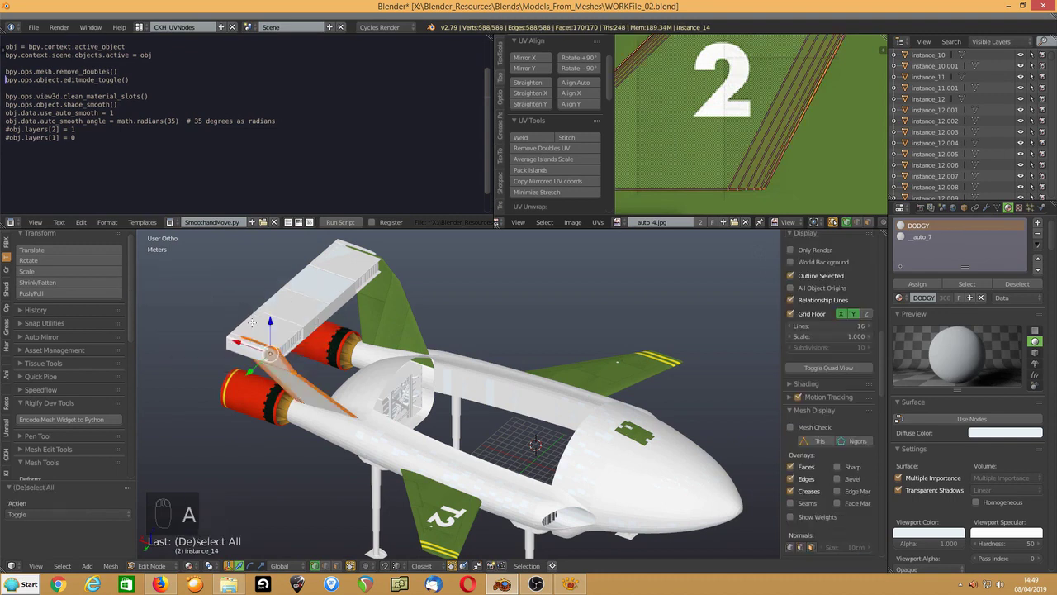
Run the SmoothandMove.py script on the near tail fin and copy the __auto_4 material from the far tail fin.
left_click(340, 222)
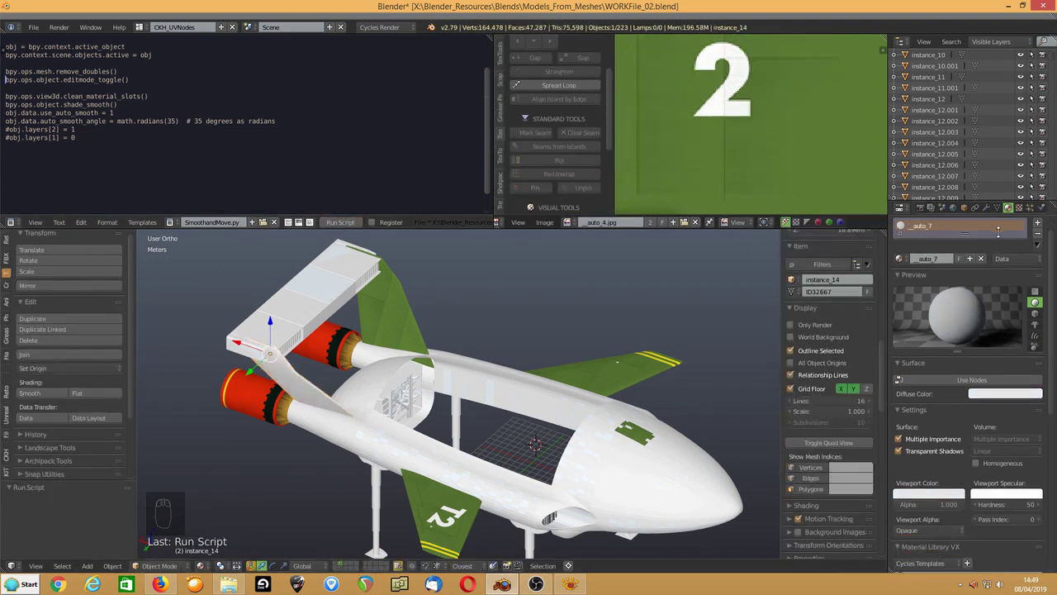
left_click(381, 311)
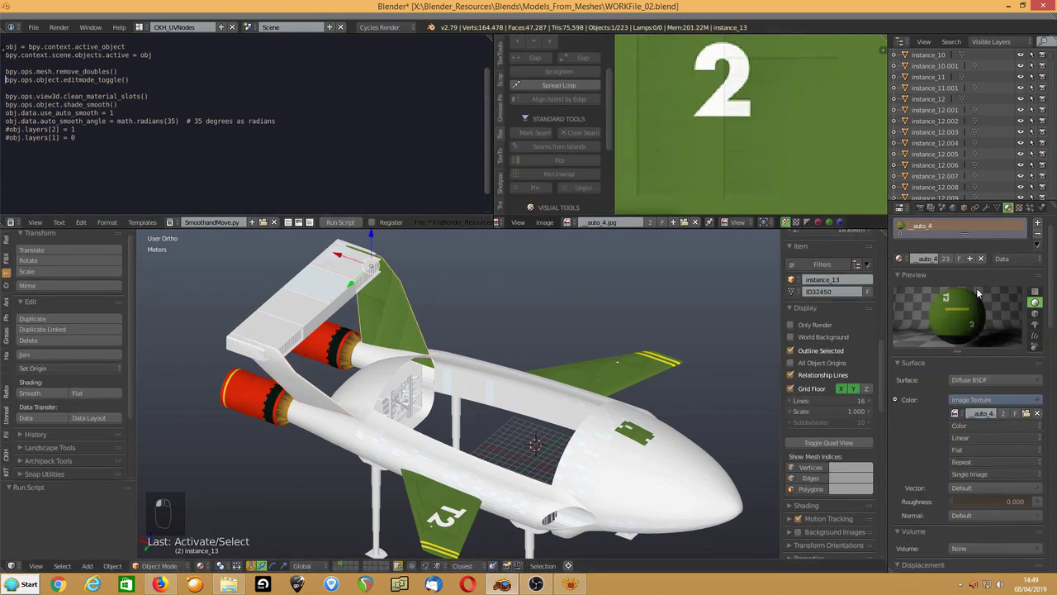
left_click(1039, 245)
left_click(983, 299)
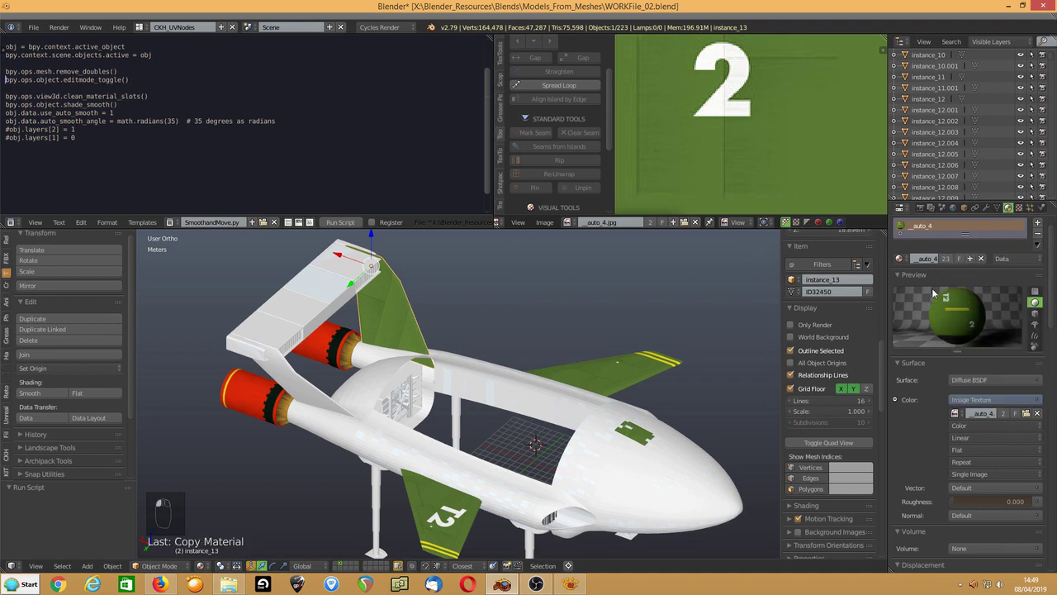
Paste the copied material onto the near tail fin's __auto_7 material and set its image texture to __auto_7.jpg.
left_click(335, 399)
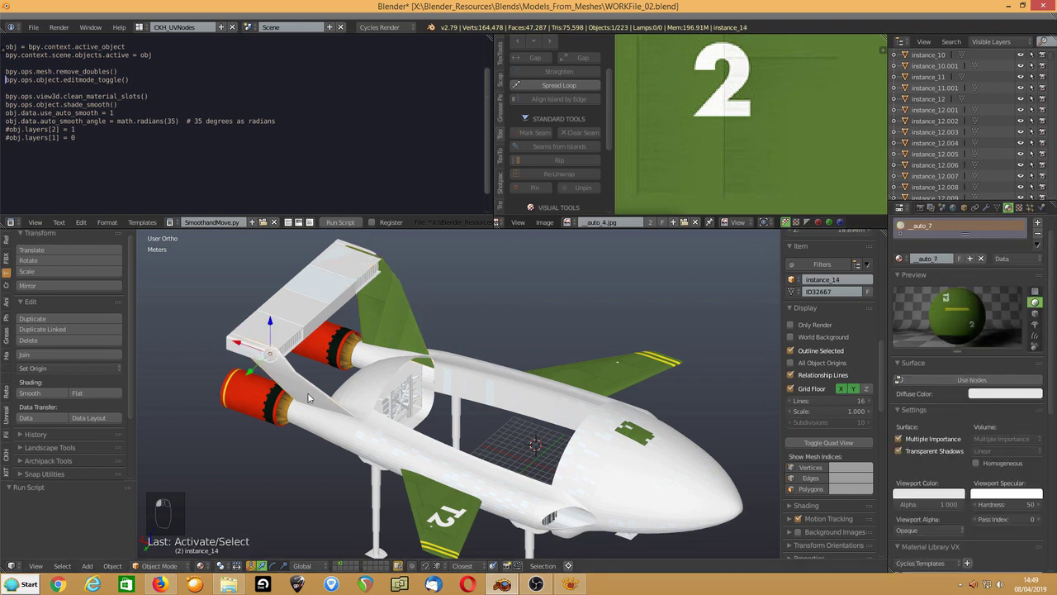
left_click(1040, 246)
left_click(981, 307)
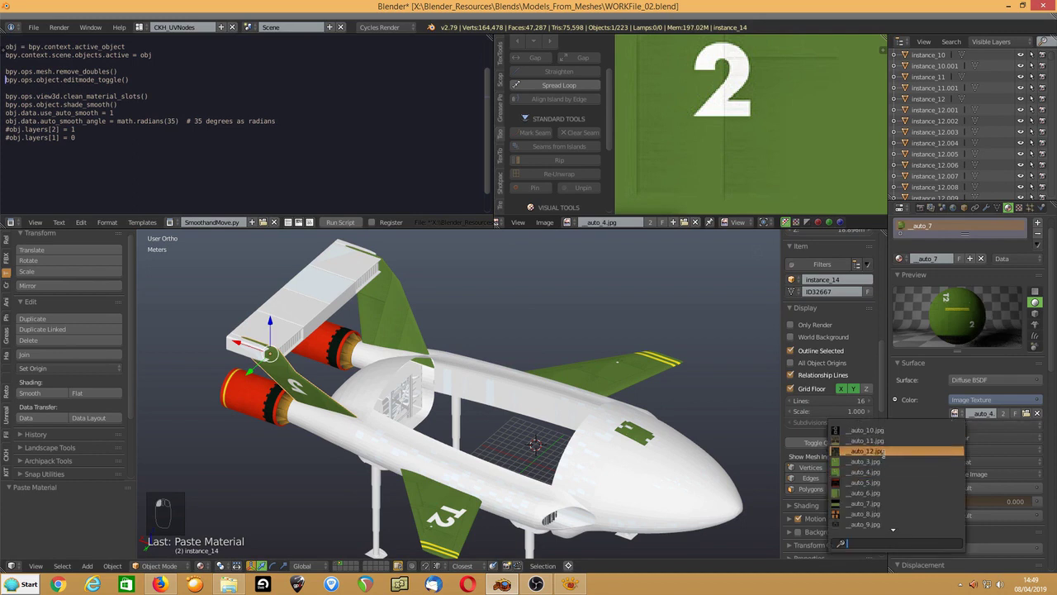
left_click(865, 503)
Delete all DODGY material vertices from the fuselage mesh and run the SmoothandMove.py script on everything that remains selected.
middle_click_drag(562, 399, 589, 408)
right_click(607, 413)
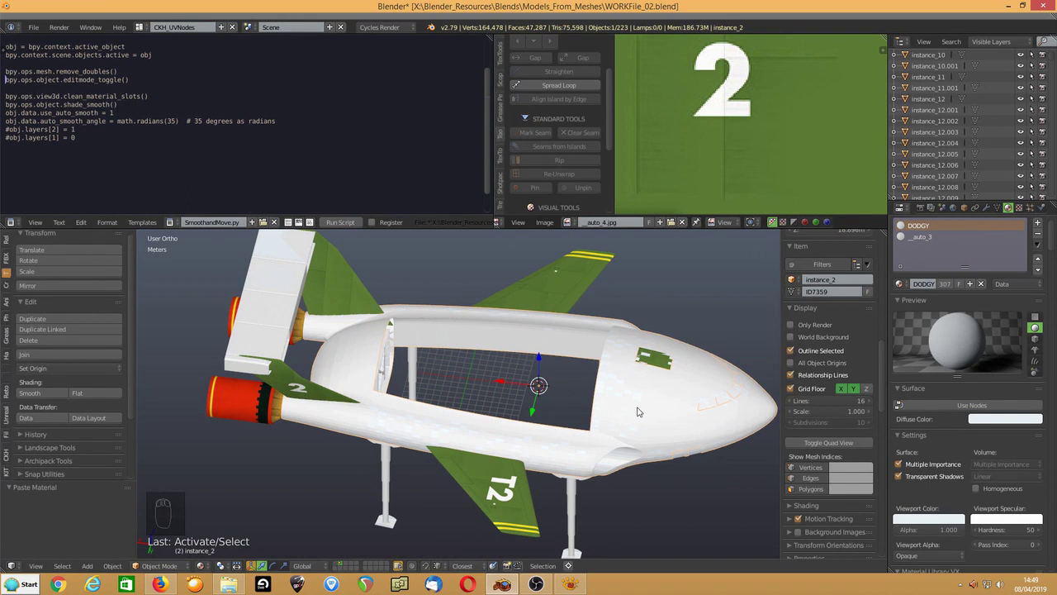
key("Tab")
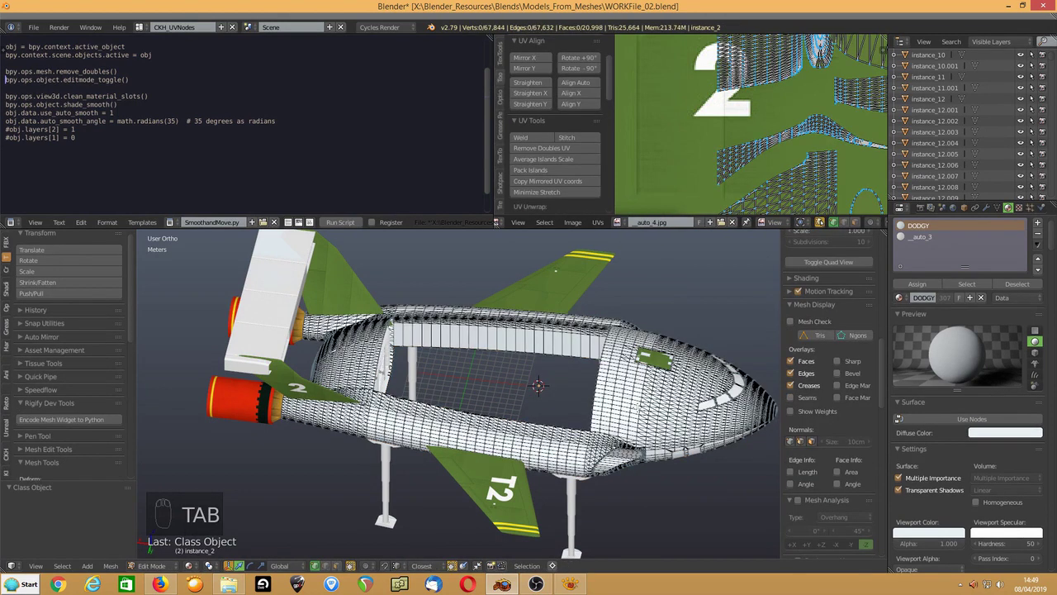
left_click(967, 283)
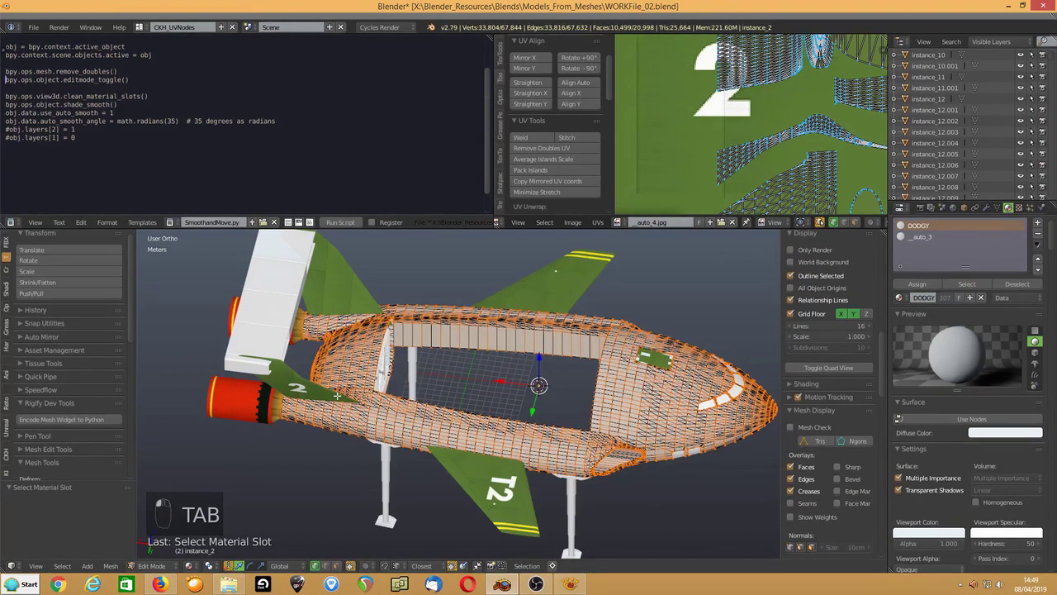
key("Delete")
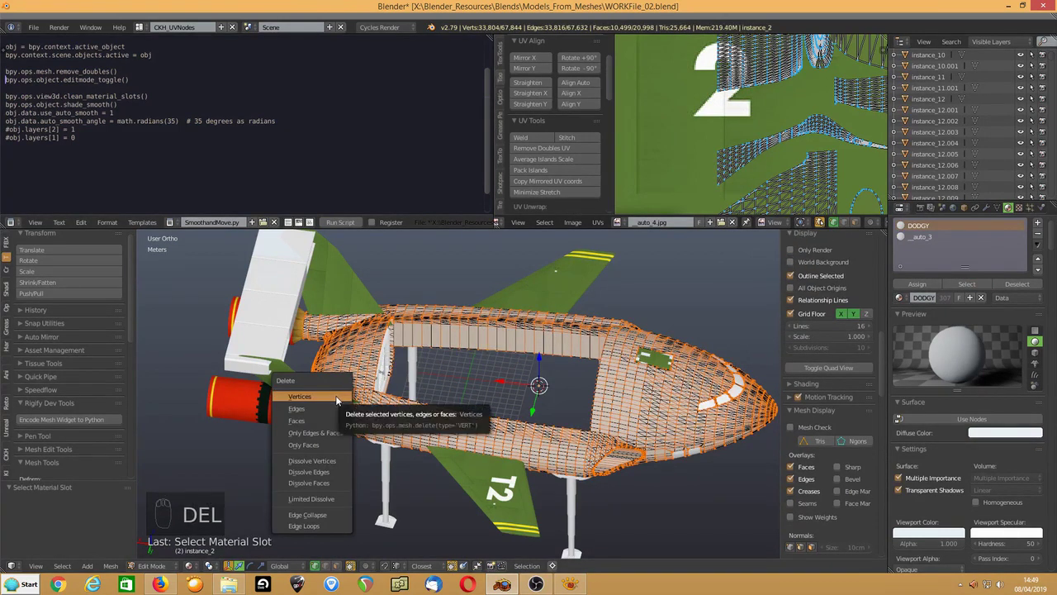
left_click(337, 401)
key("a")
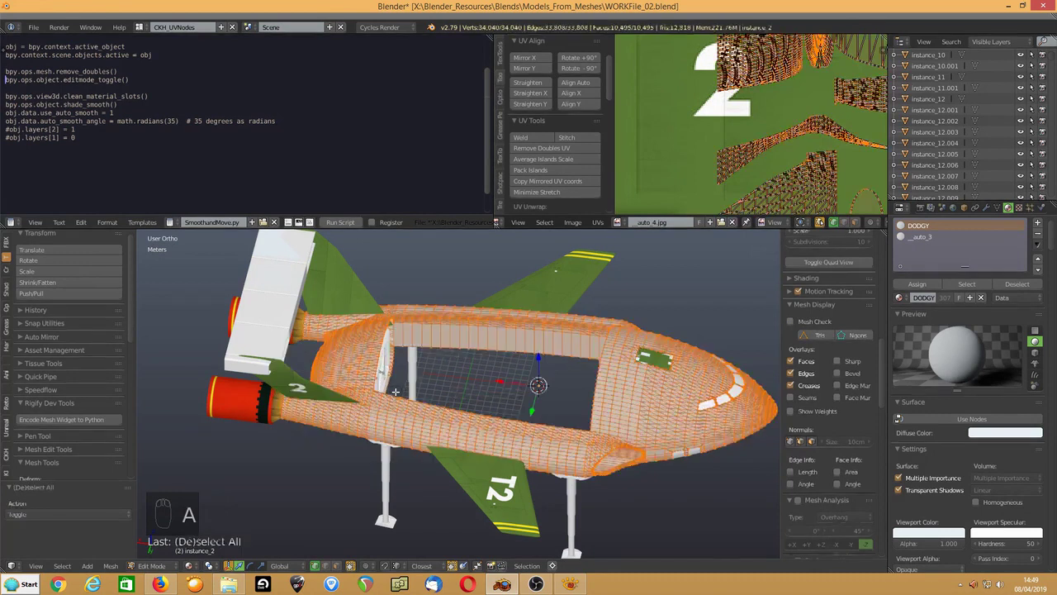
left_click(342, 222)
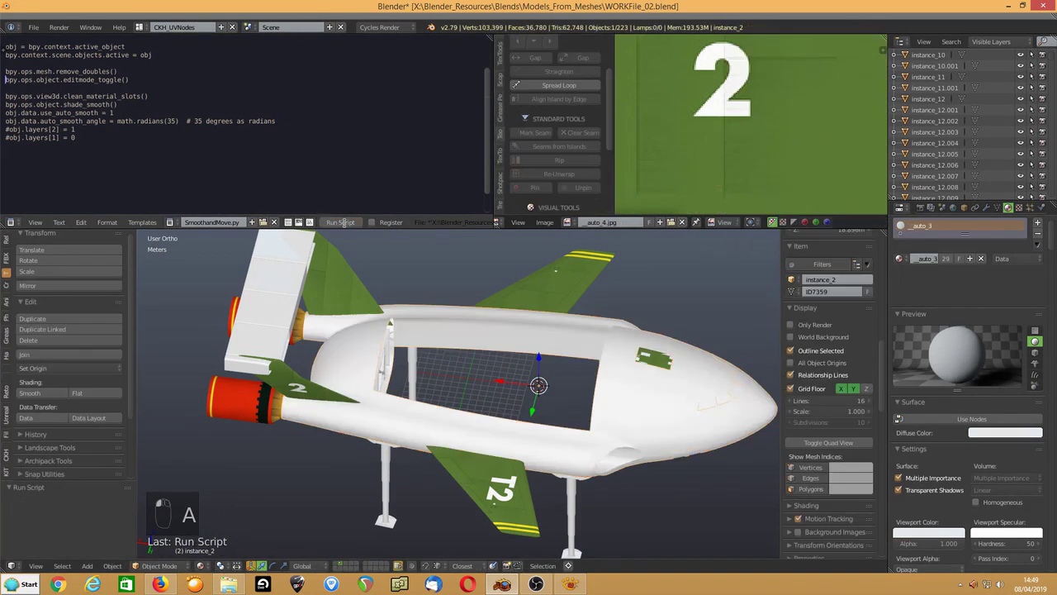
Paste the copied material onto the fuselage's __auto_3 material and set its image texture to __auto_3.jpg.
left_click(1039, 245)
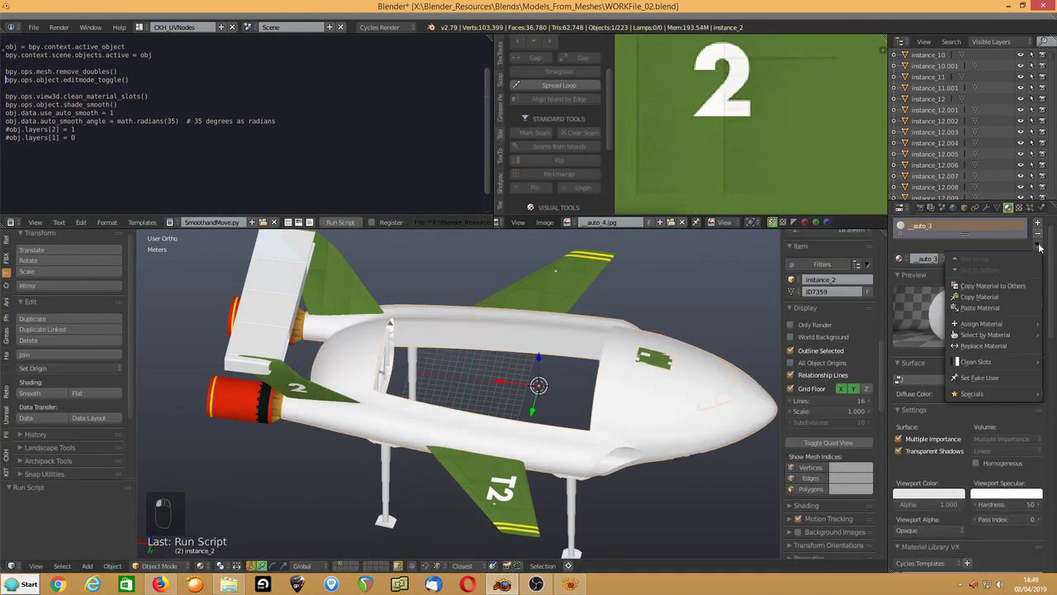
left_click(978, 308)
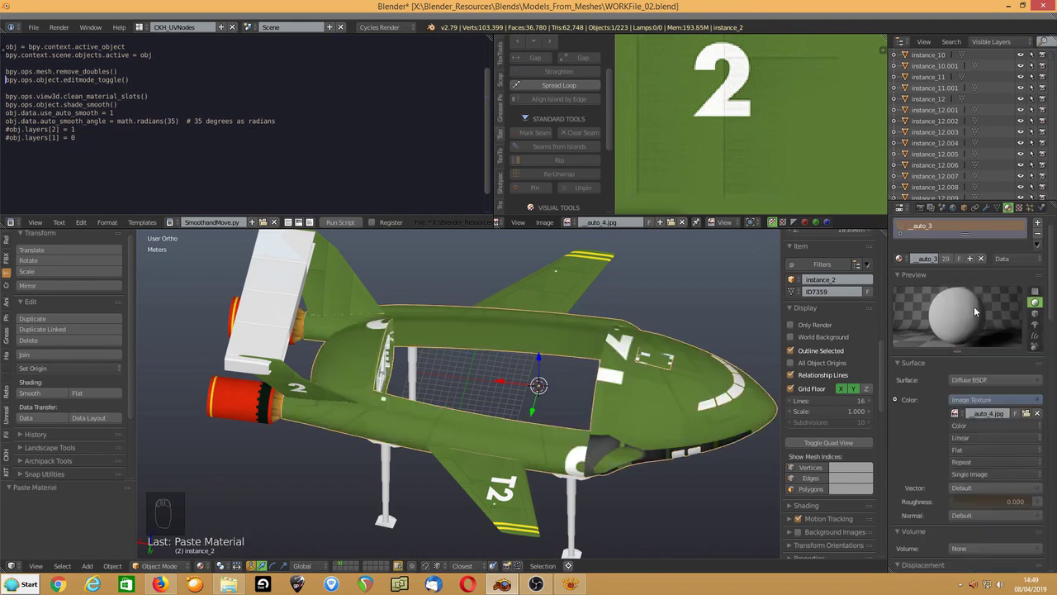
left_click(956, 413)
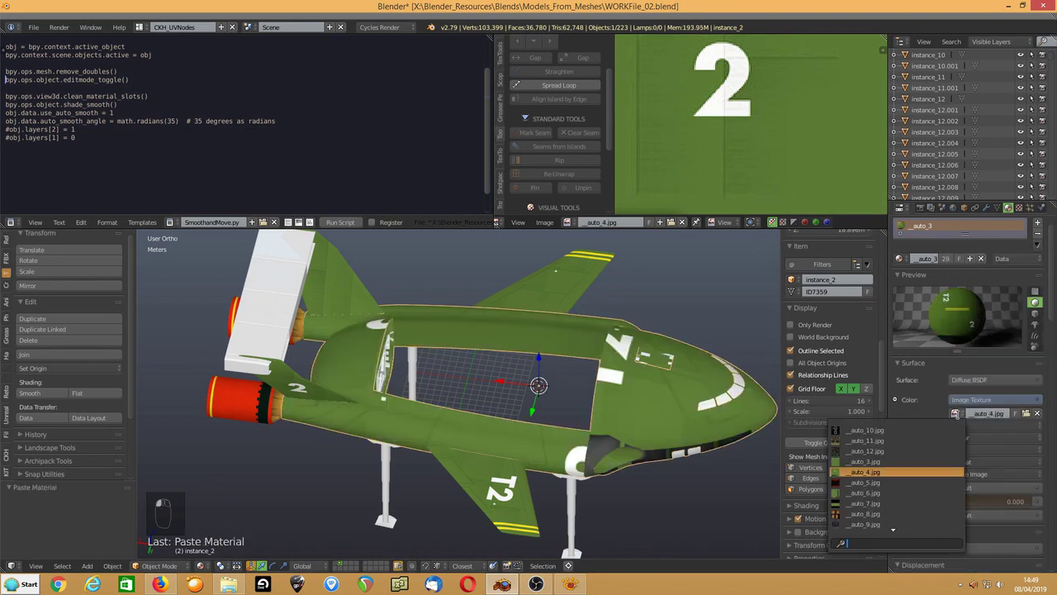
left_click(862, 462)
middle_click_drag(508, 399, 455, 405)
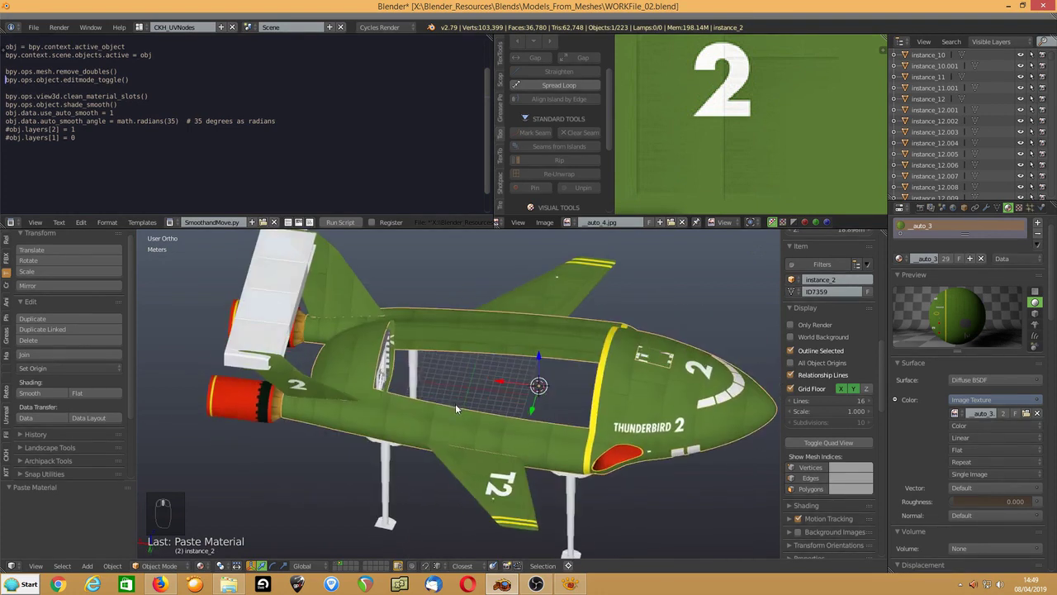
Display the __auto_3.jpg texture in the image editor and frame the whole image.
left_click(574, 223)
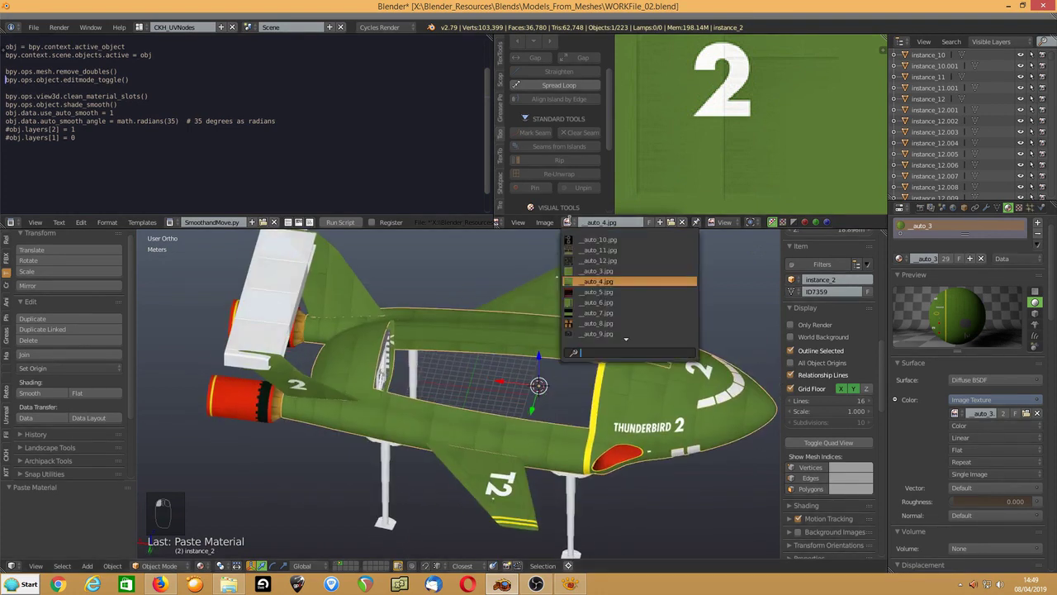
left_click(573, 267)
scroll(748, 130, "down", 6)
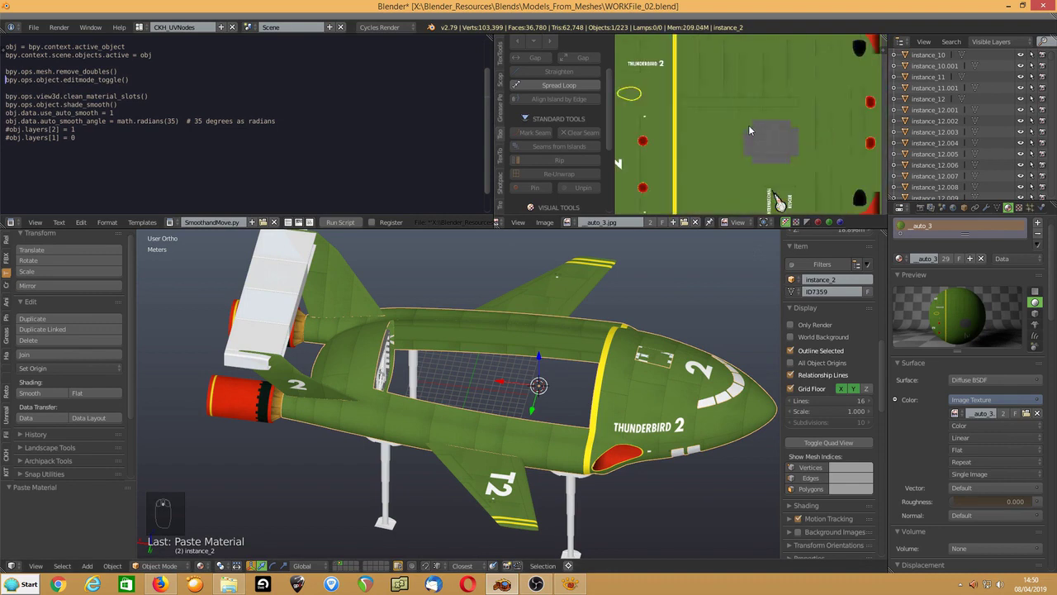
scroll(750, 130, "up", 5)
Delete the DODGY material vertices from the small rectangular roof hatch on the nose and run the SmoothandMove.py script on it.
middle_click_drag(573, 369, 538, 377)
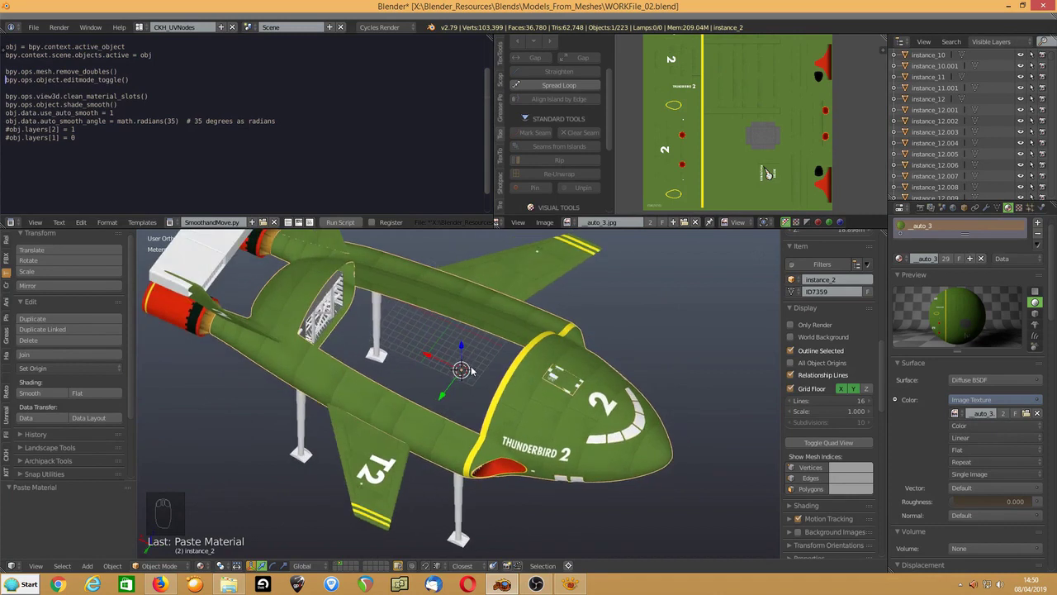
scroll(474, 371, "up", 2)
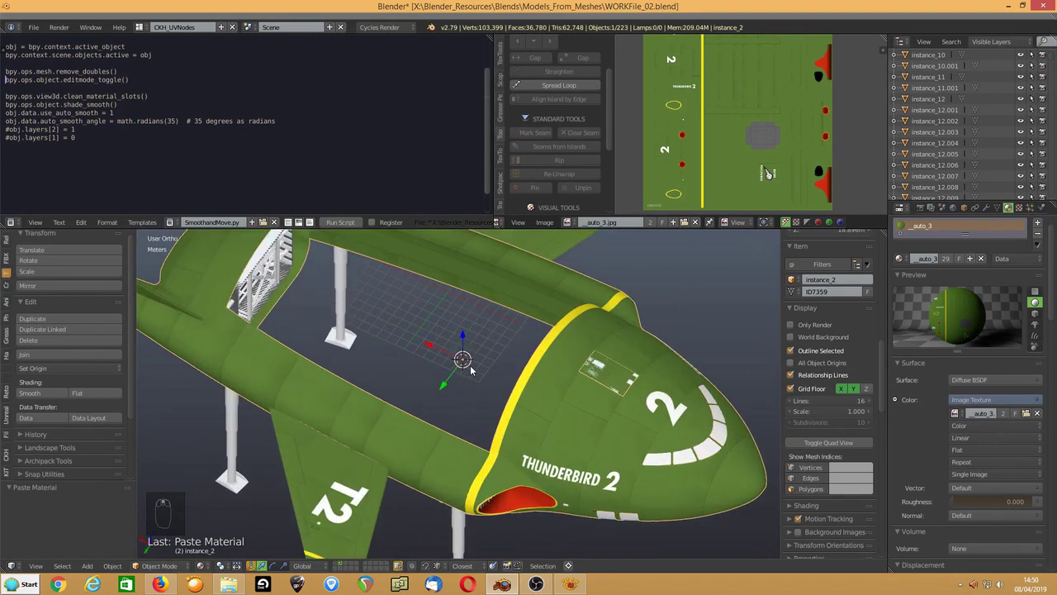
right_click(608, 376)
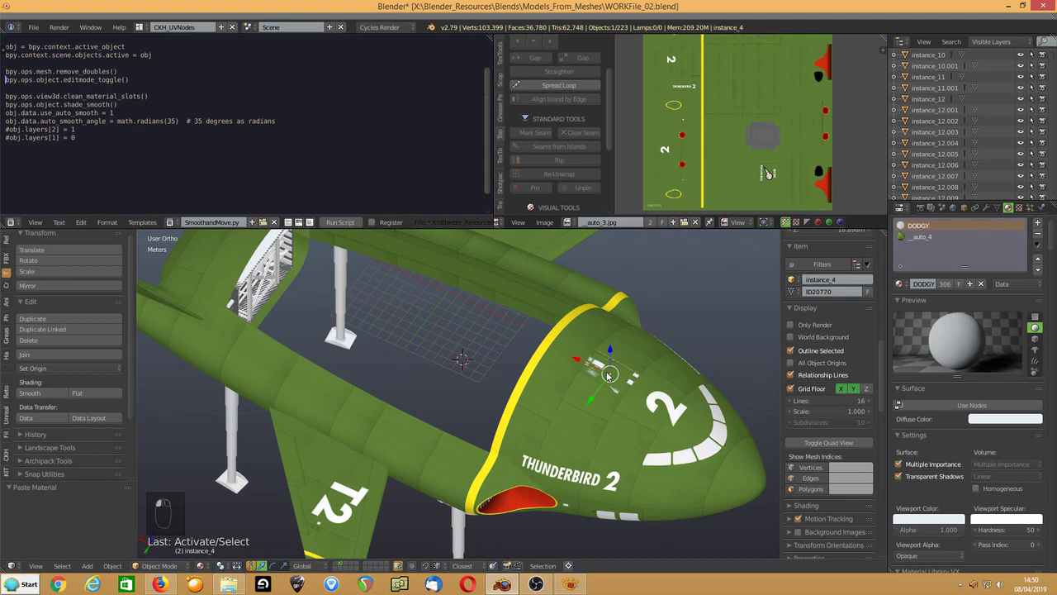
key("Tab")
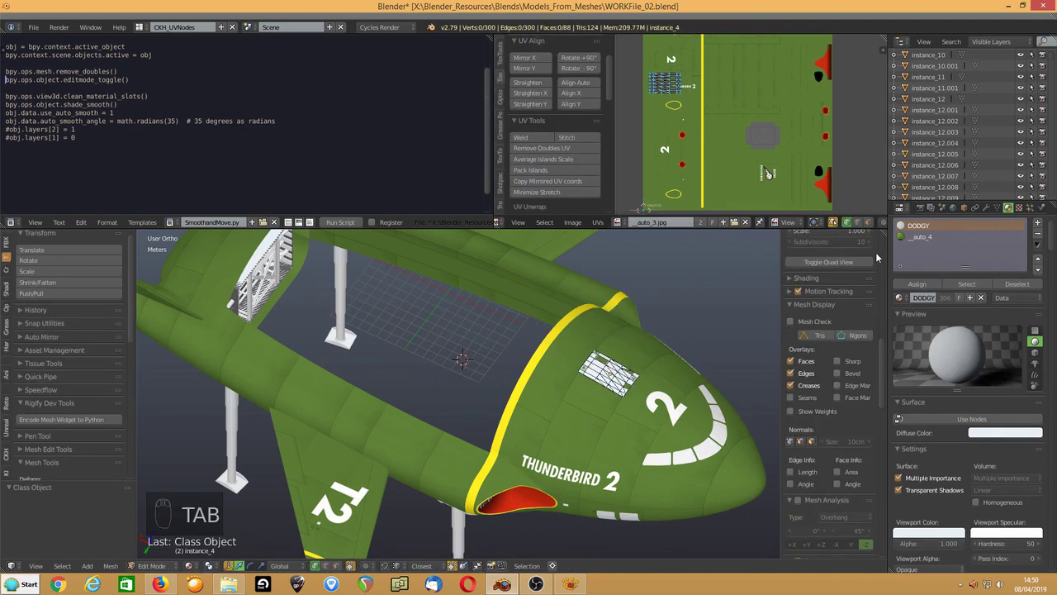
key("Delete")
left_click(471, 327)
left_click(340, 221)
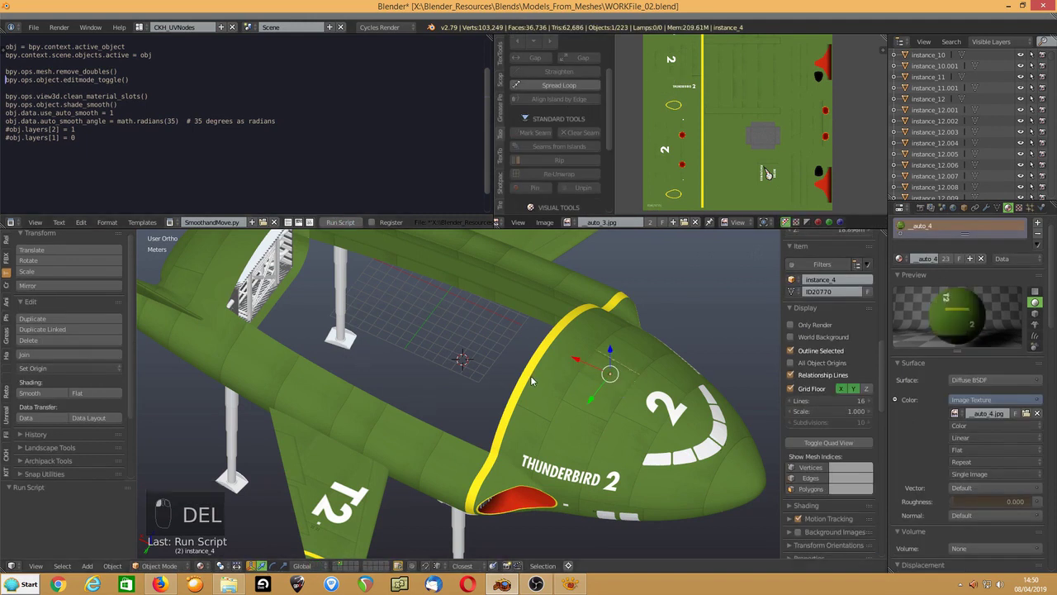
In face selection mode, convert the fuselage's linked island along the outer top of the far pod bay side from tris to quads.
right_click(389, 432)
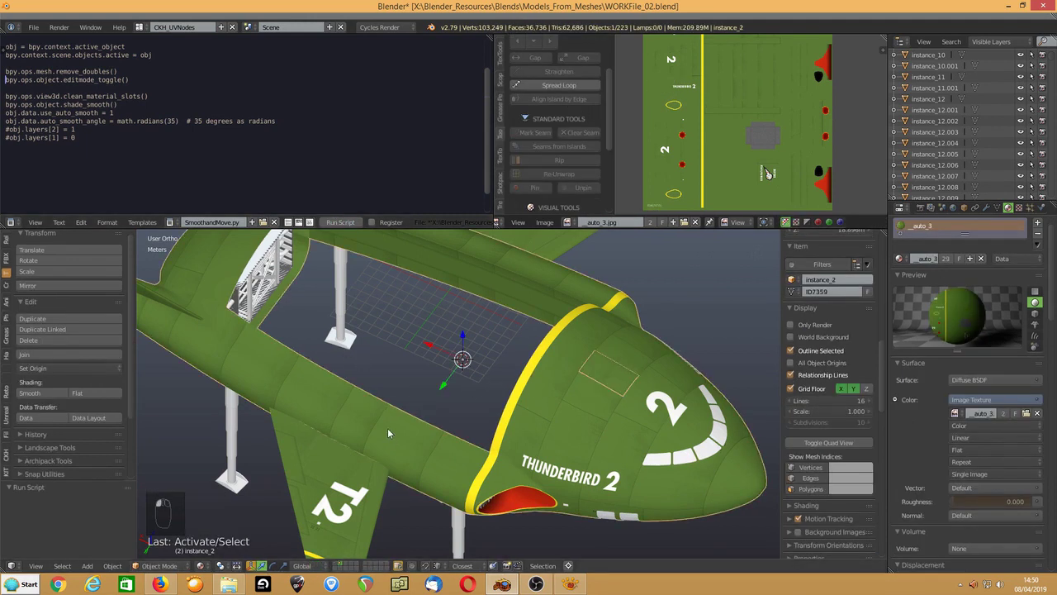
key("Tab")
middle_click_drag(360, 423, 400, 396)
scroll(721, 134, "up", 4)
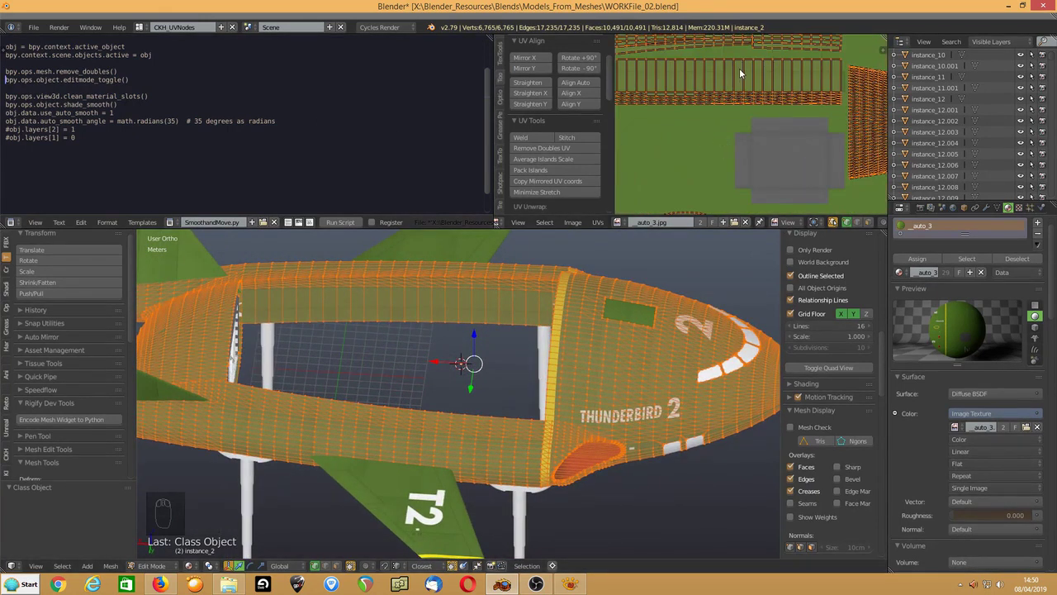
scroll(739, 68, "up", 5)
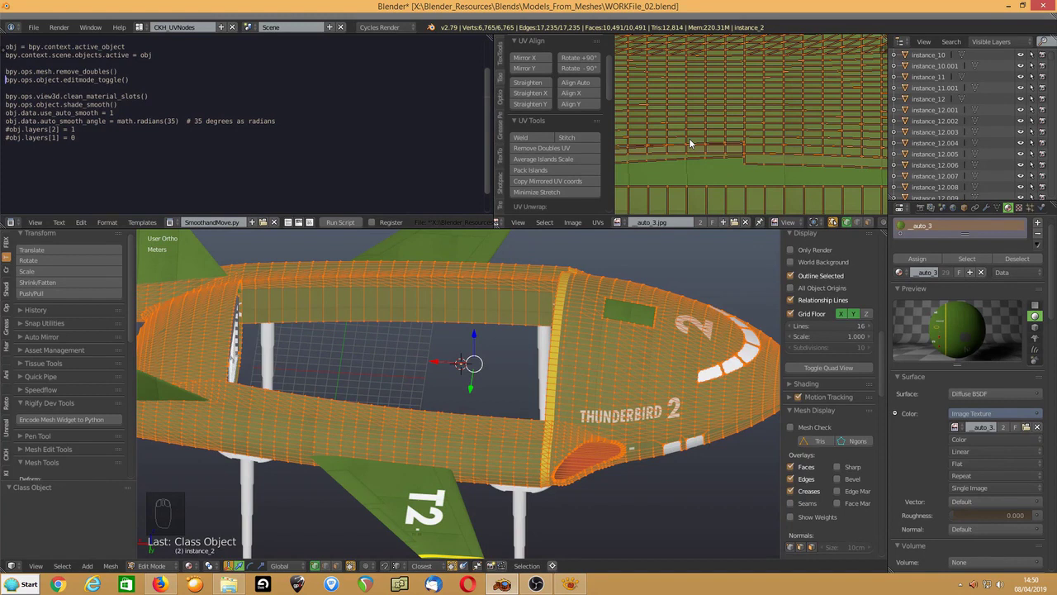
key("a")
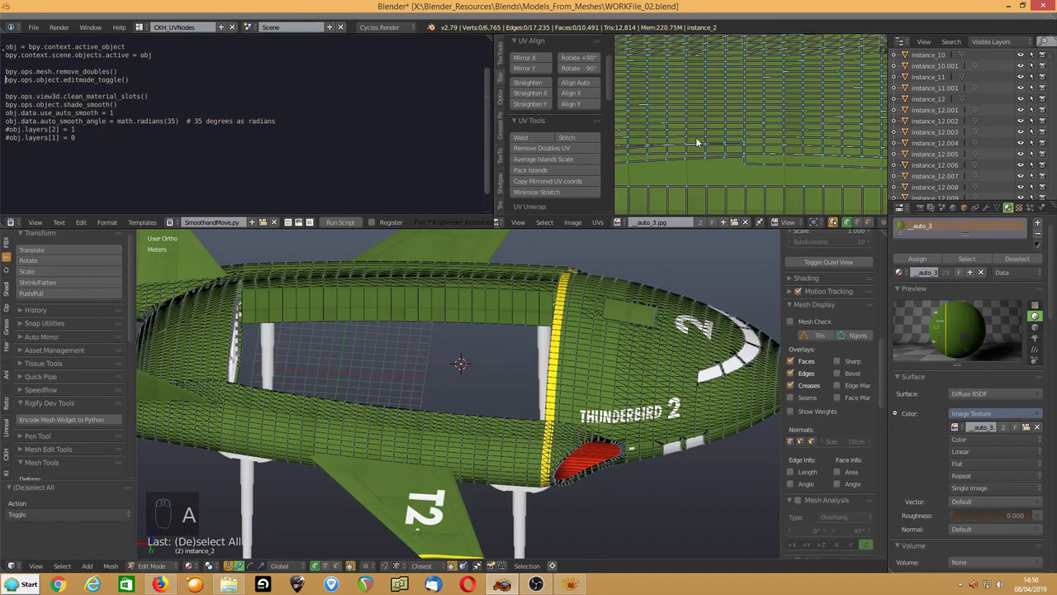
left_click(867, 222)
key("l")
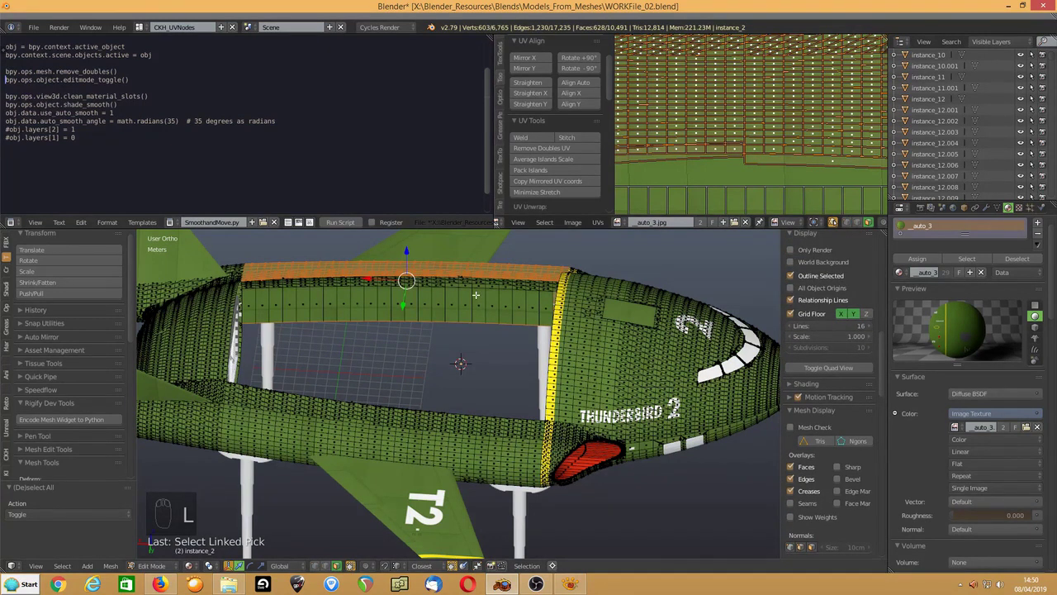
key("alt+j")
Select the linked island forming the pod bay's far inner wall and convert its tris to quads.
scroll(678, 150, "down", 2)
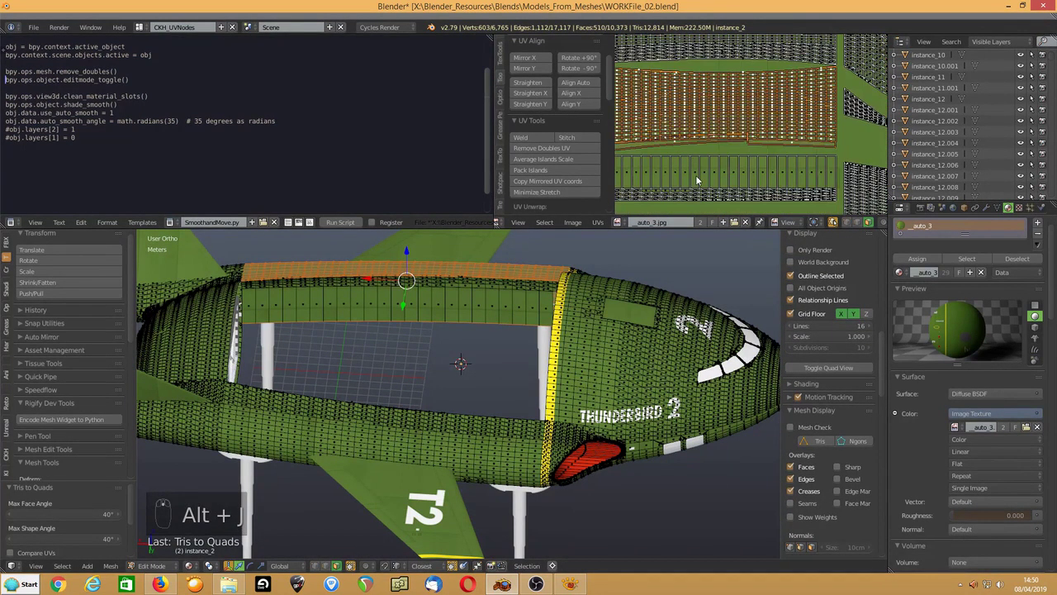
right_click(696, 179)
key("l")
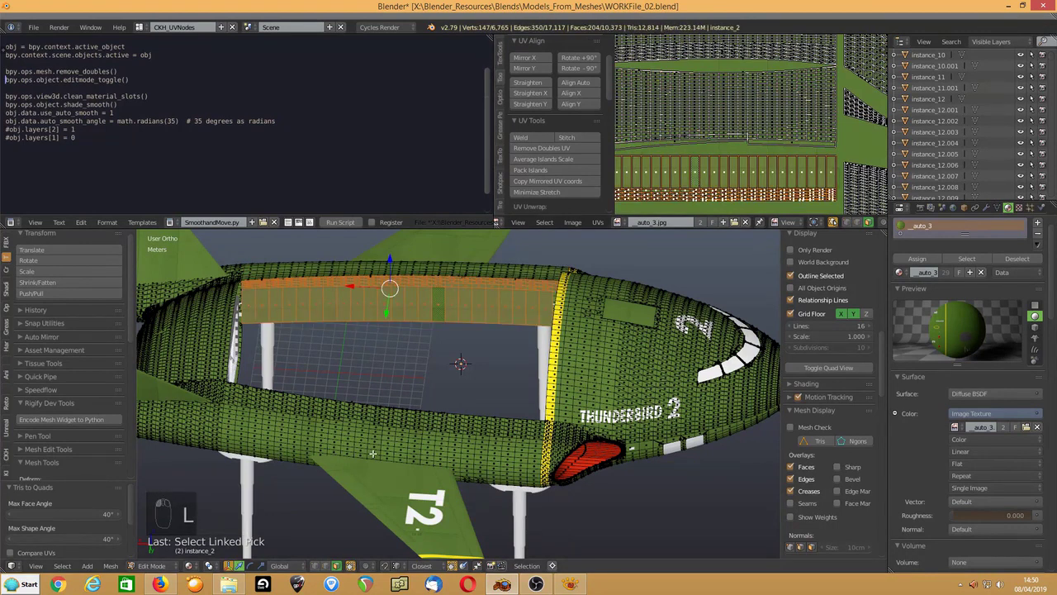
key("alt+j")
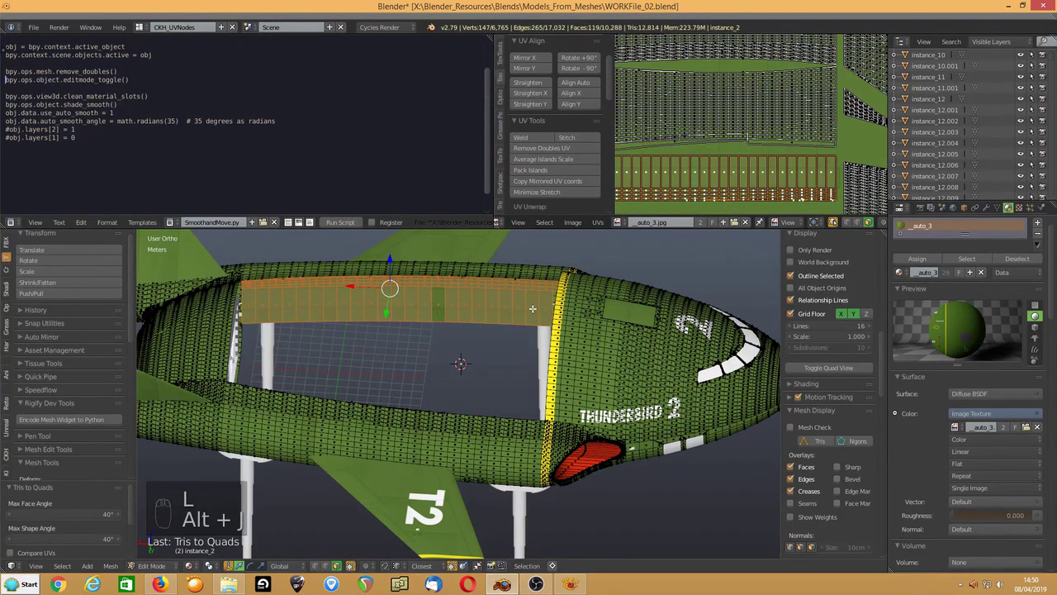
Select the small linked fuselage island at the base of the near tail fin and convert its tris to quads.
right_click(211, 387)
key("l")
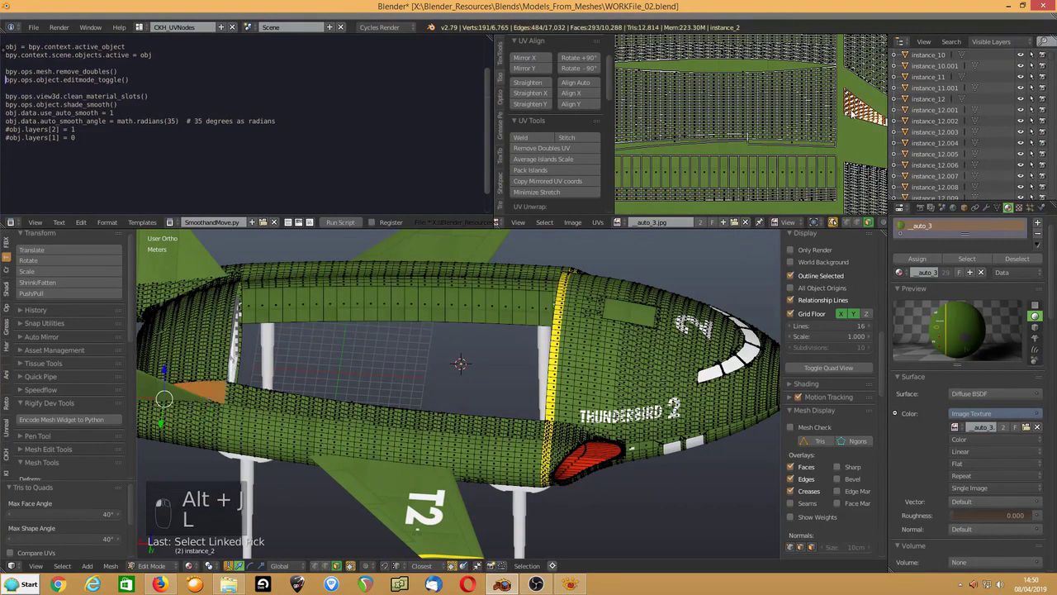
key("alt+j")
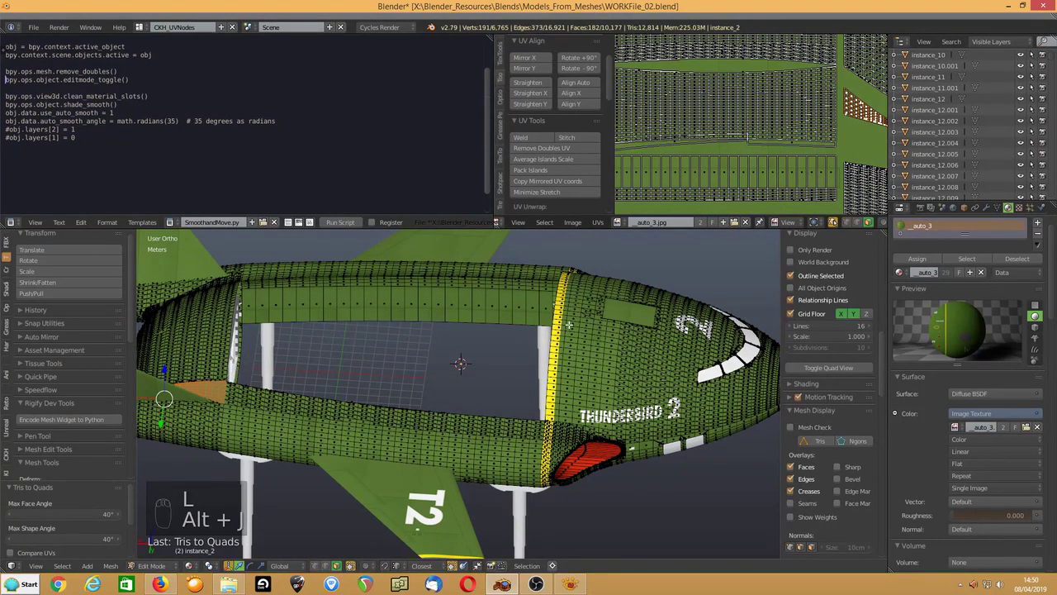
Select the linked island forming the pod bay's near inner wall and convert its tris to quads.
scroll(689, 98, "down", 5)
scroll(689, 98, "up", 4)
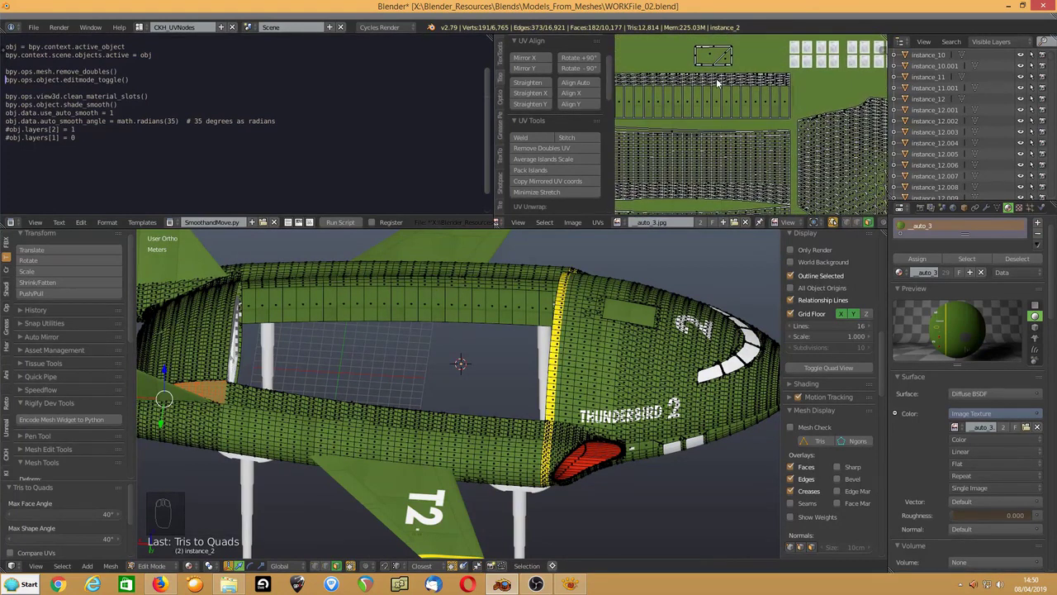
right_click(718, 83)
key("l")
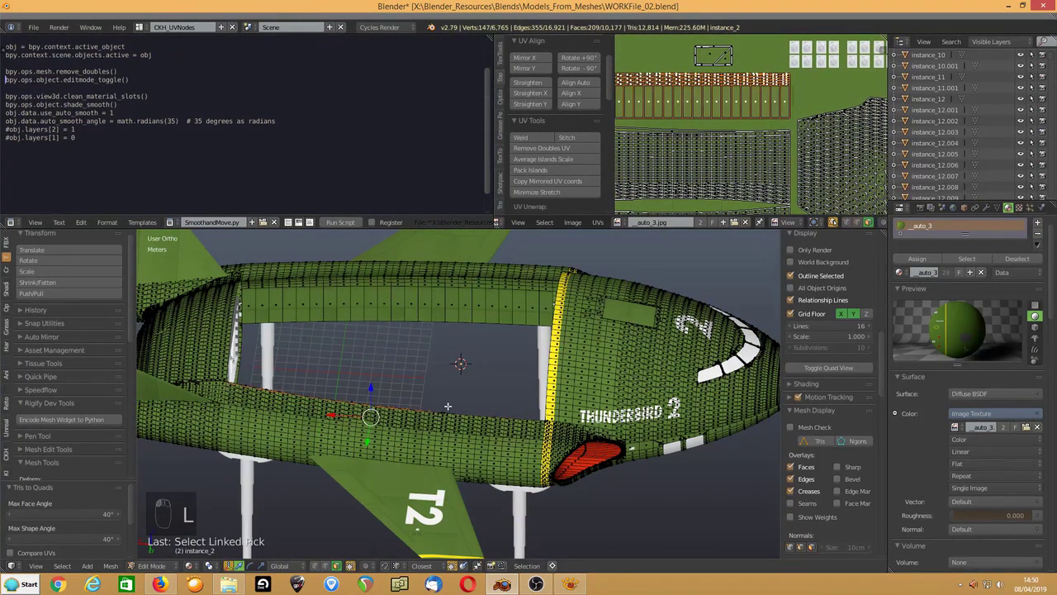
key("alt+j")
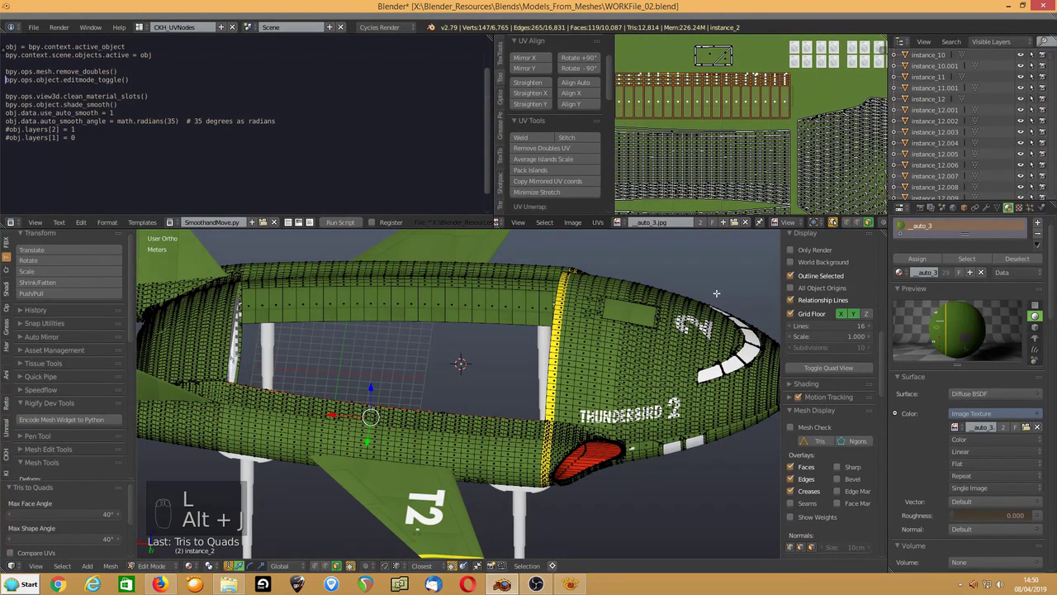
Select the linked fuselage island along the outer top of the near pod bay side and convert its tris to quads.
scroll(377, 441, "up", 5)
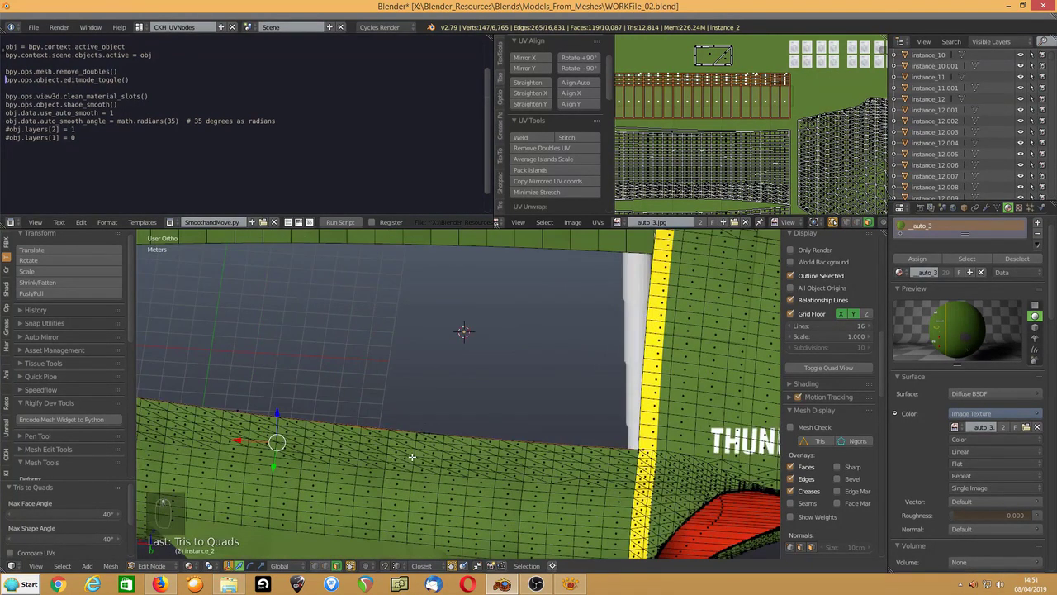
right_click(424, 454)
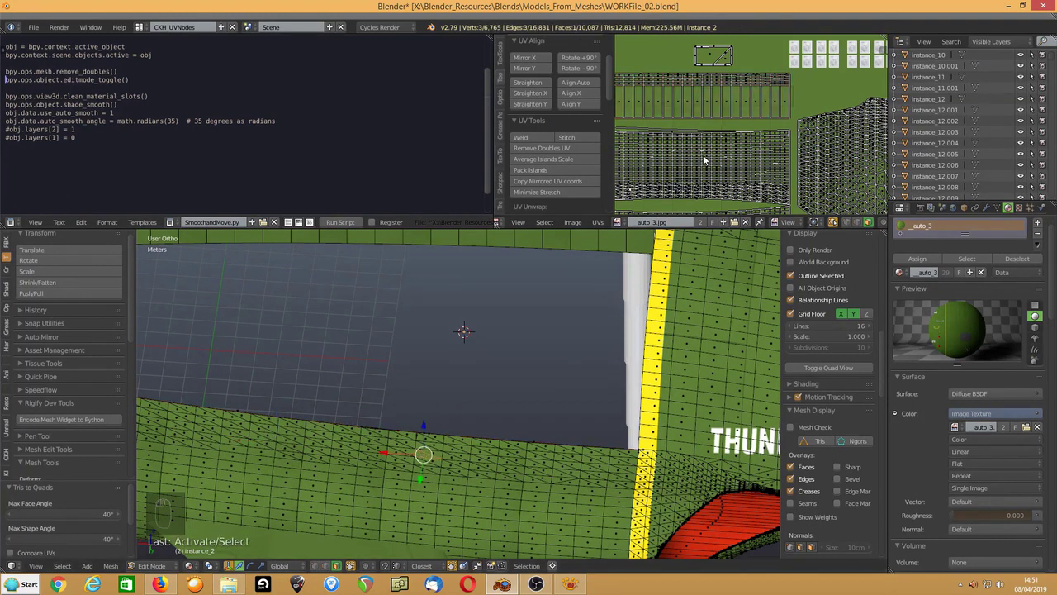
key("KP_Decimal")
key("l")
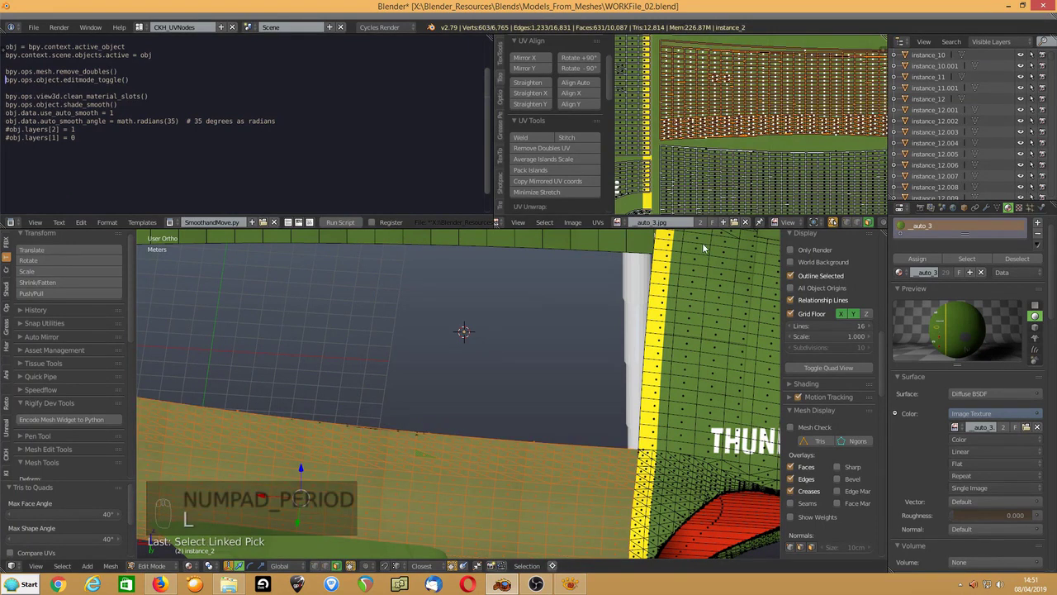
key("alt+j")
Select the linked island at the rear of the near boom, beside the tail fin, and convert its tris to quads.
middle_click_drag(458, 432, 559, 303)
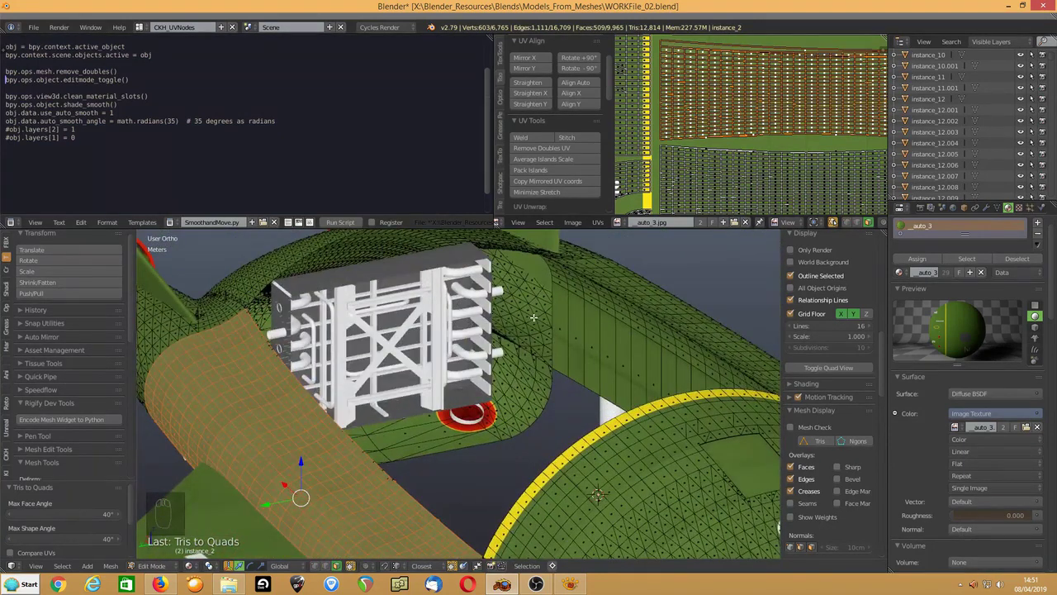
scroll(760, 165, "up", 2)
left_click(680, 193)
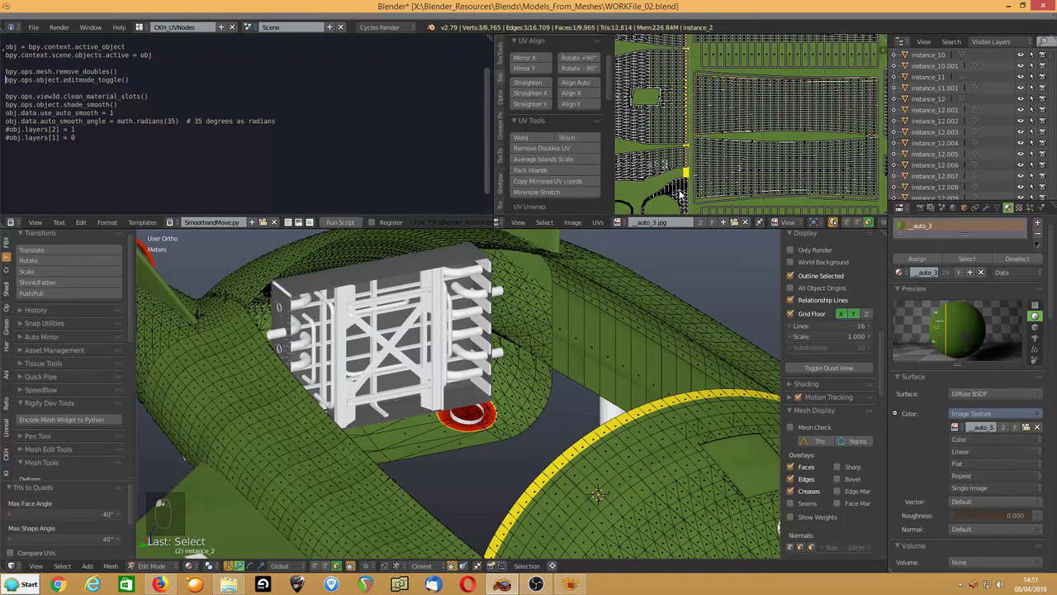
key("l")
scroll(766, 131, "down", 3)
scroll(829, 167, "up", 3)
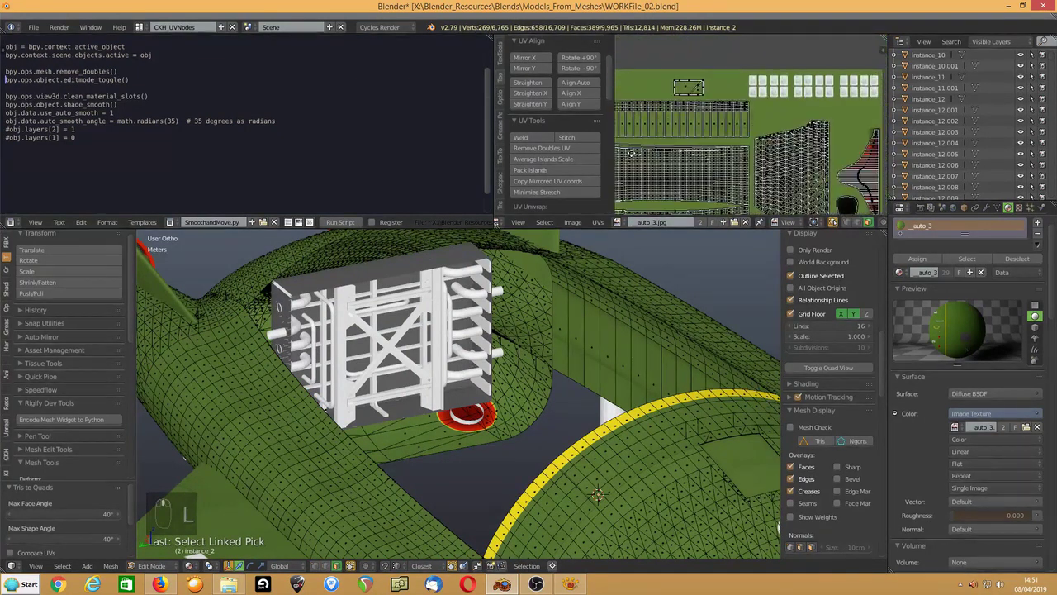
left_click(752, 138)
key("l")
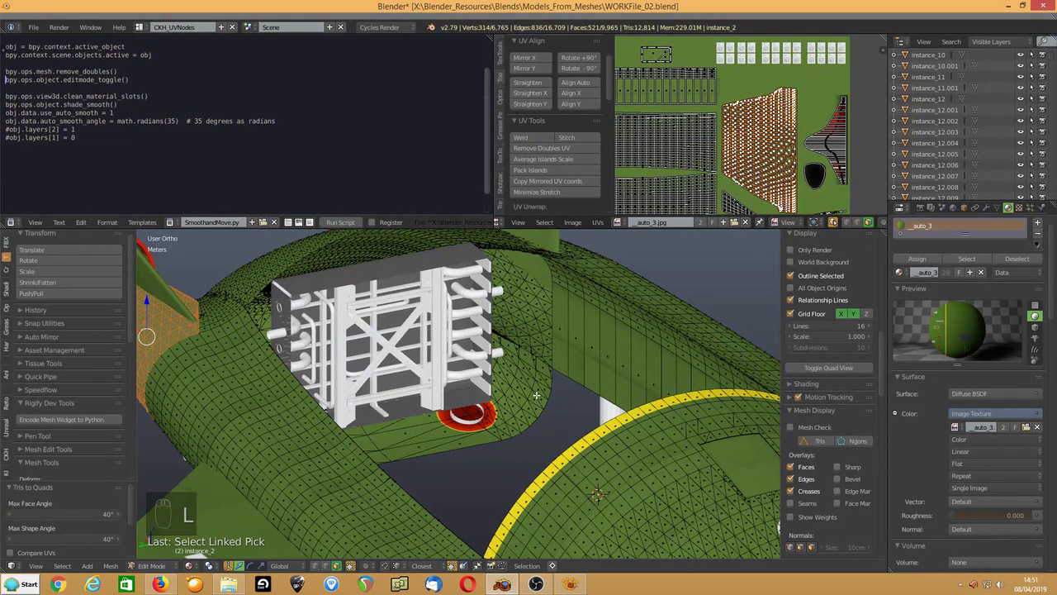
key("alt+j")
Select the linked island forming the near curved side of the pod bay's rear wall and convert its tris to quads.
scroll(750, 174, "up", 3)
middle_click_drag(744, 165, 793, 103)
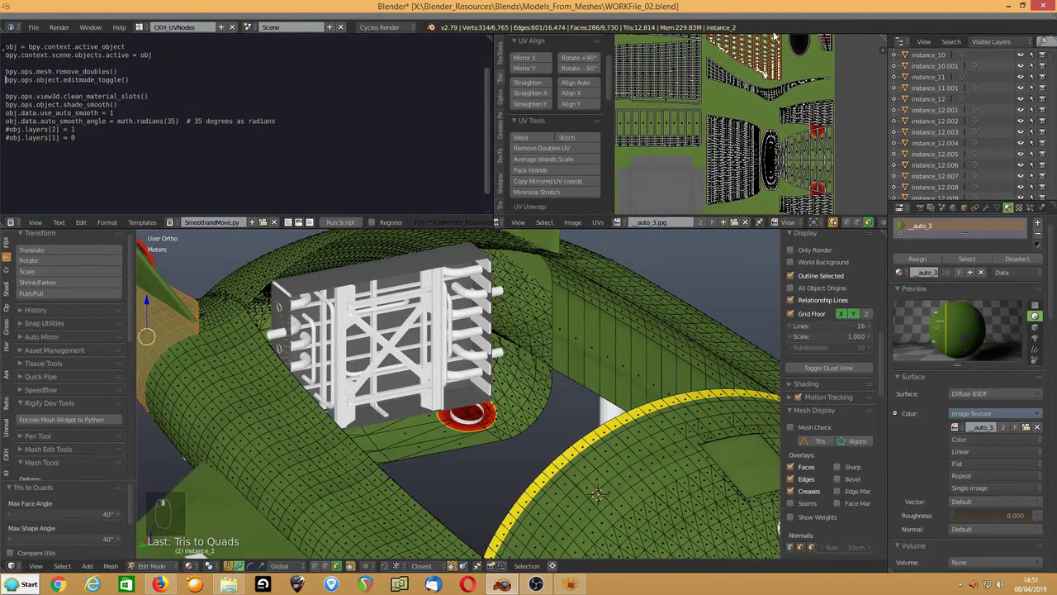
right_click(800, 120)
key("l")
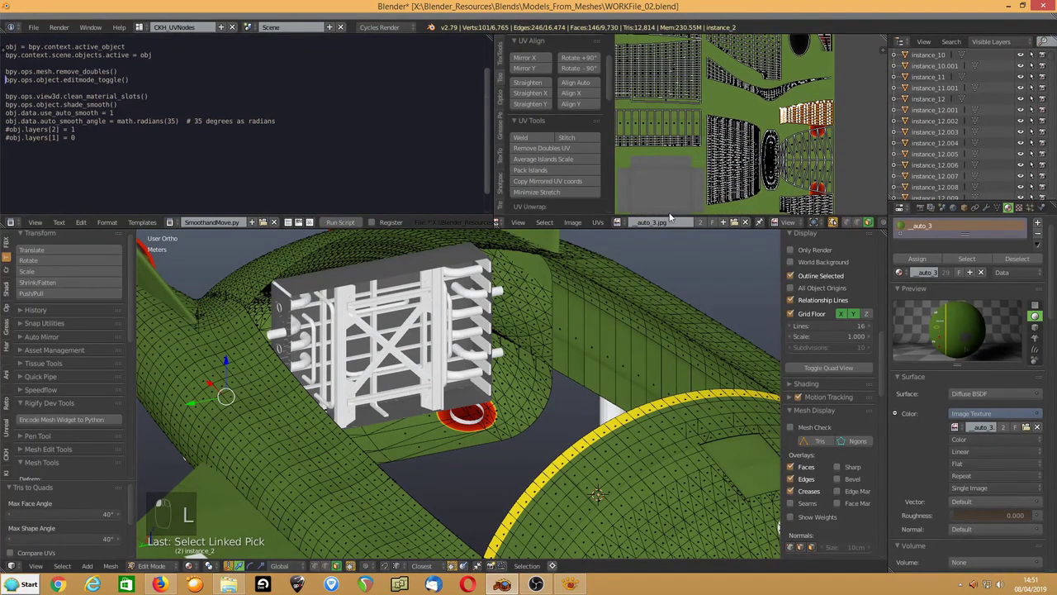
middle_click_drag(511, 353, 357, 403)
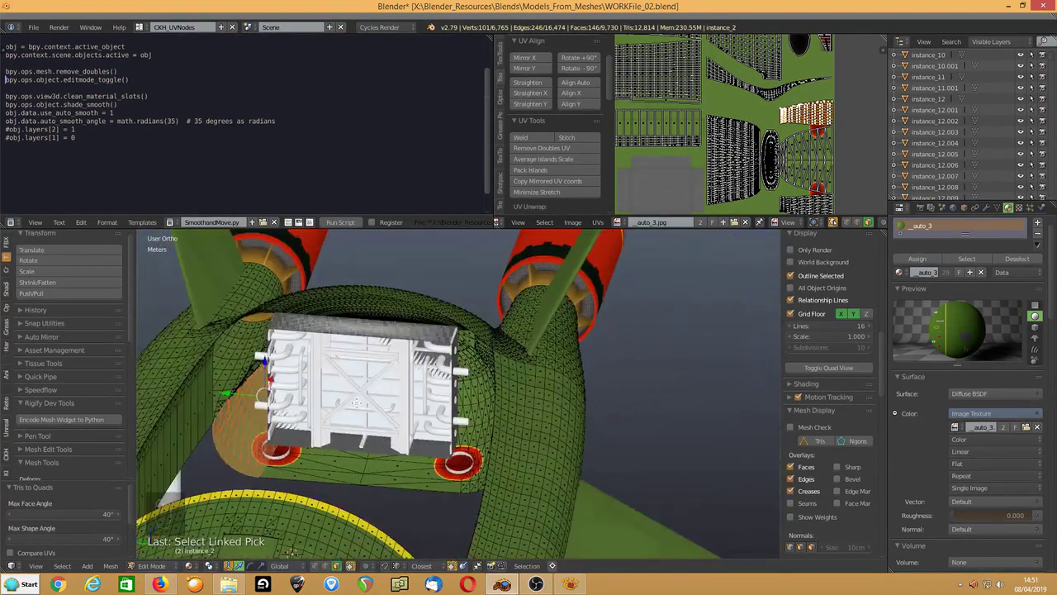
key("alt+j")
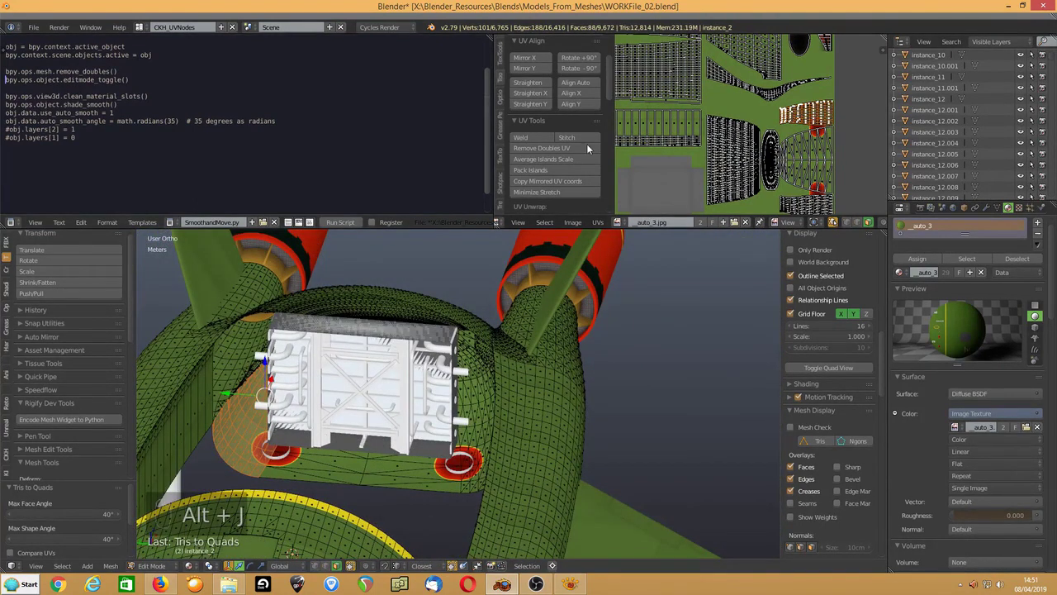
Convert the rear wall's lower panel between the red circles and its opposite curved side panel from tris to quads.
key("l")
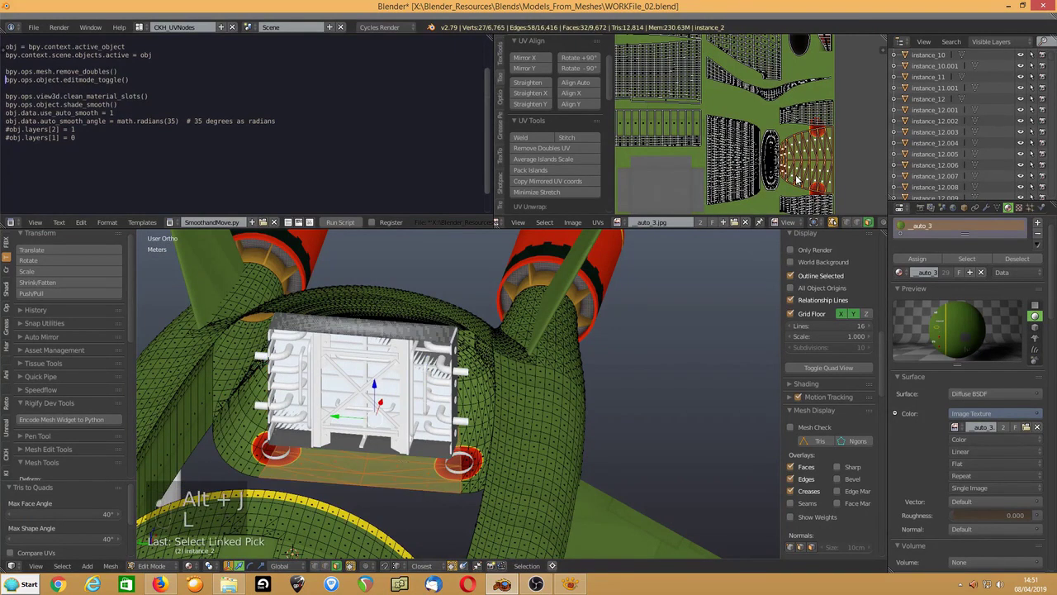
key("alt+j")
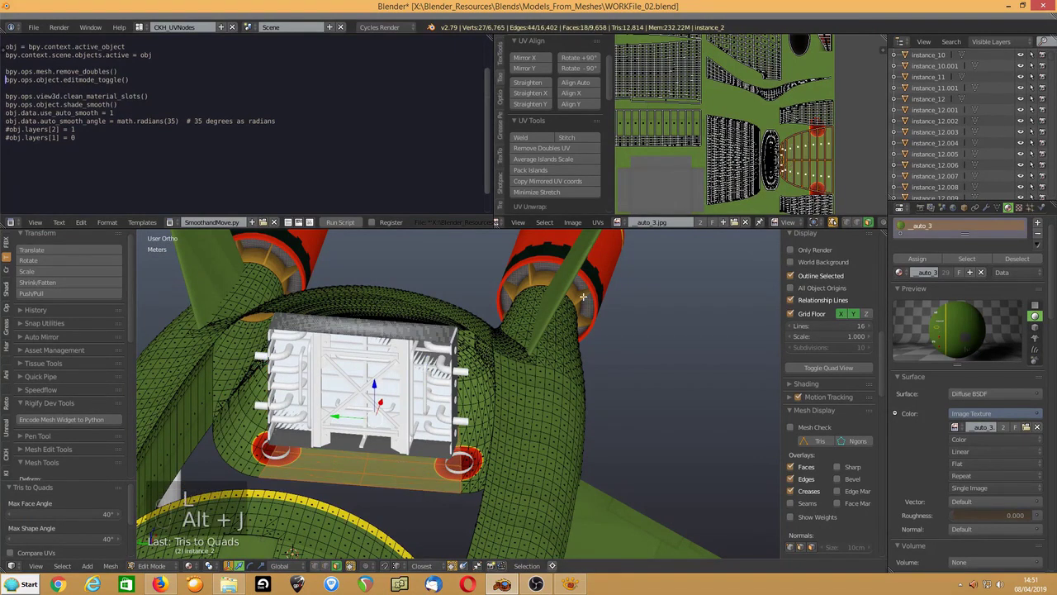
key("l")
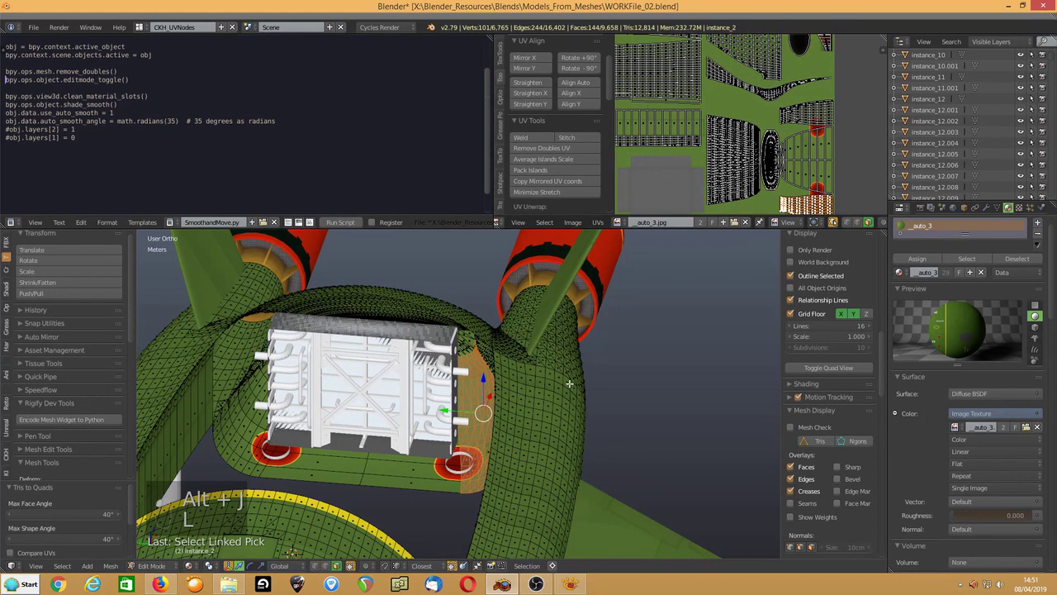
key("alt+j")
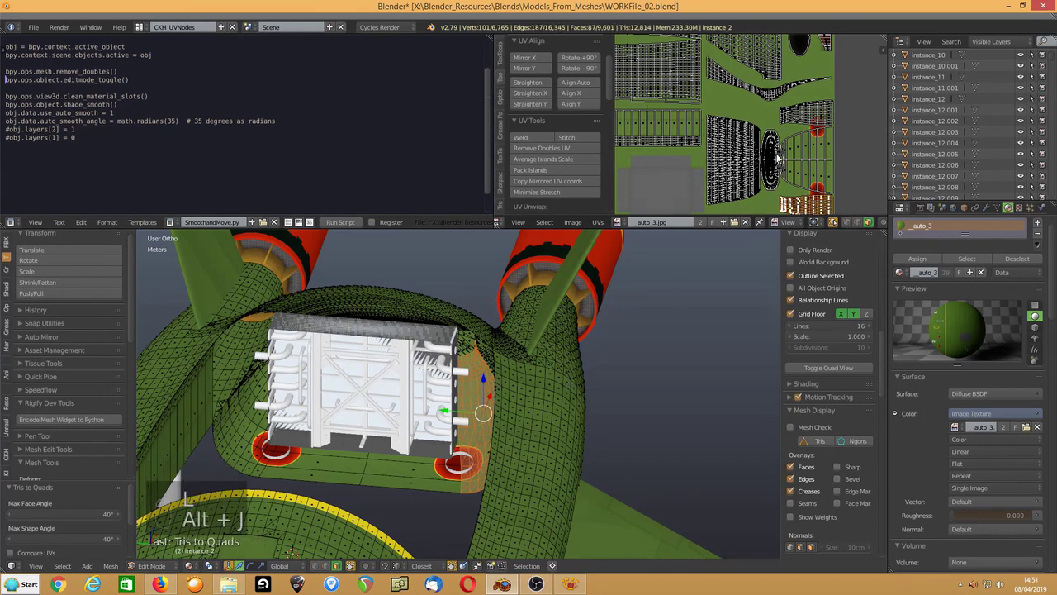
Select the small pointed linked island at the base of the other tail fin and convert its tris to quads.
scroll(768, 169, "down", 4, "shift")
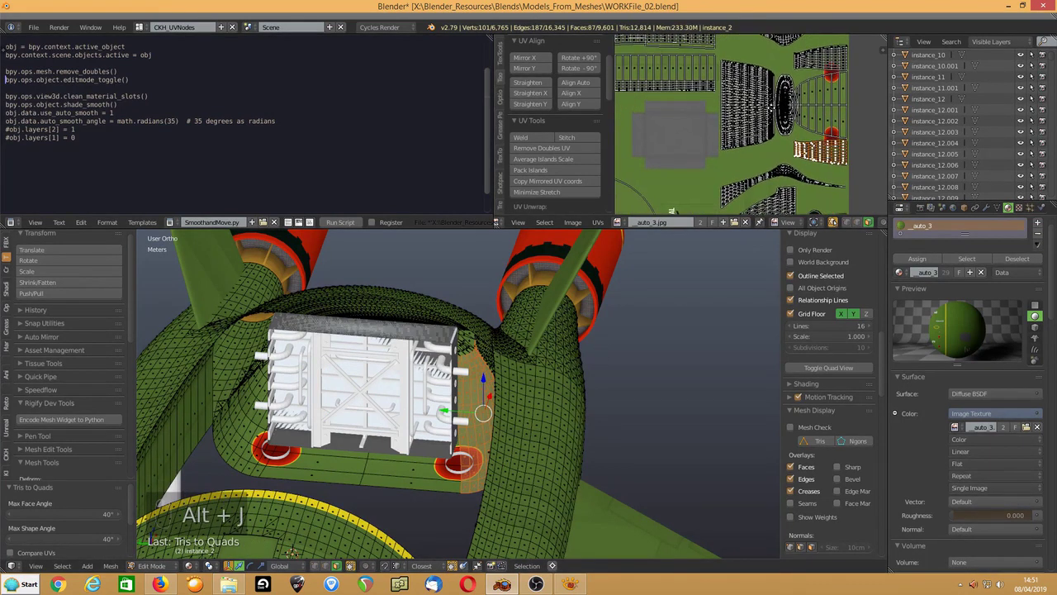
right_click(744, 189)
key("l")
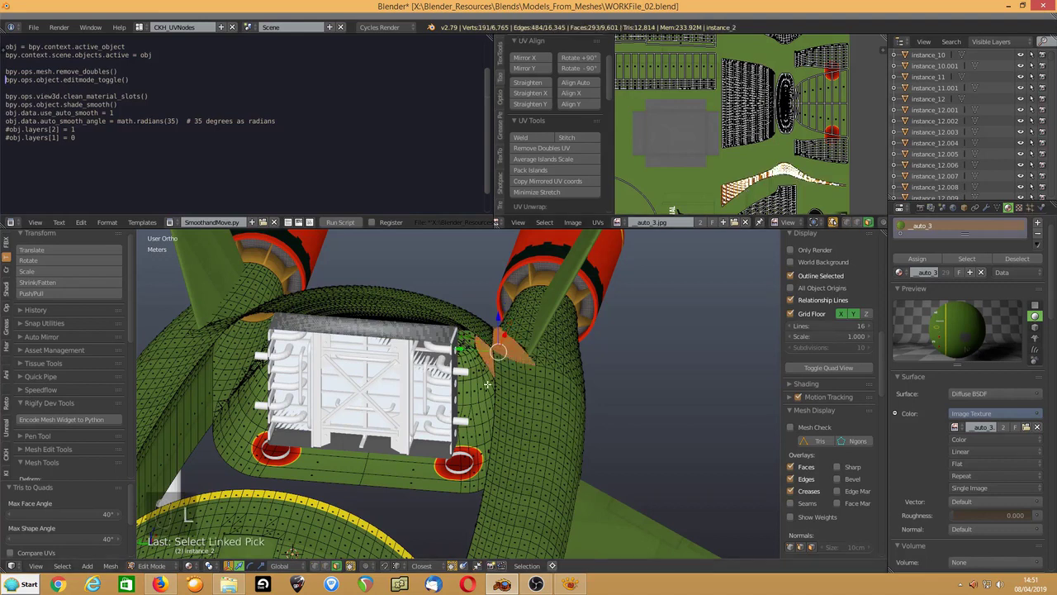
key("alt+j")
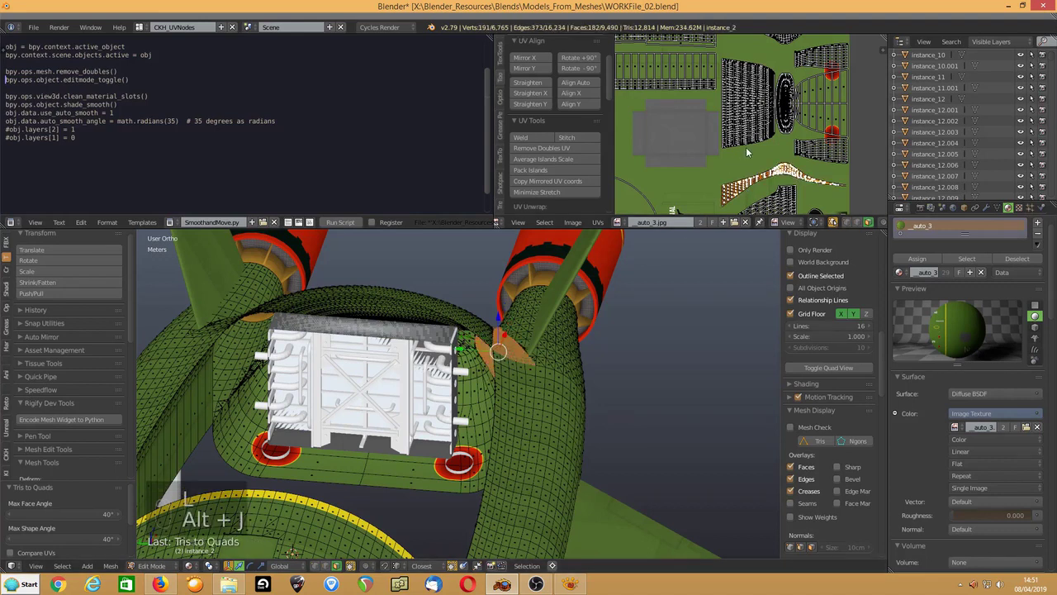
Select the linked island forming the arched roof section between the booms at the rear and convert its tris to quads.
scroll(746, 147, "up", 2)
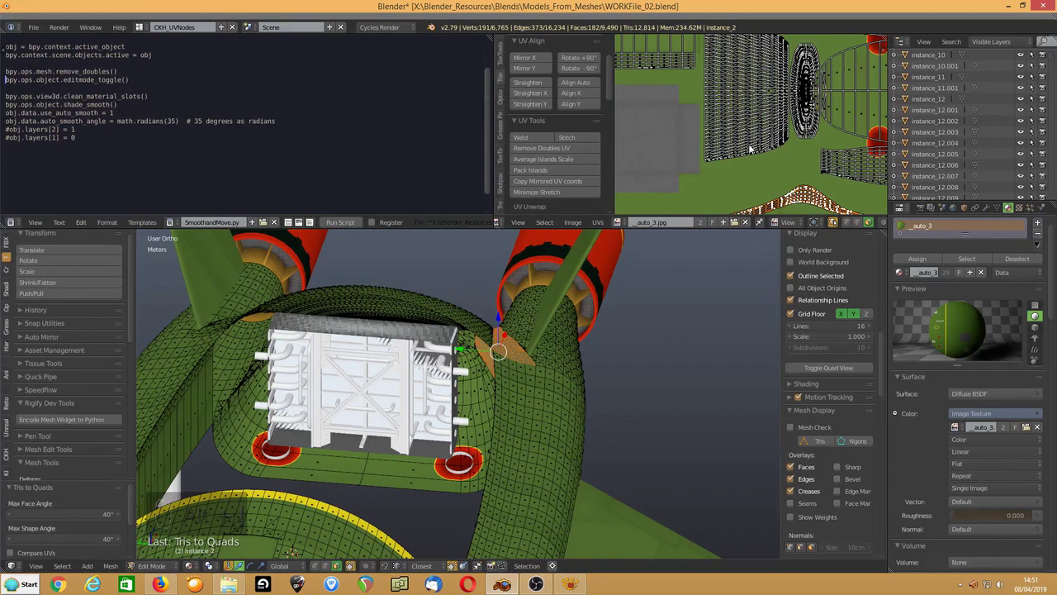
scroll(739, 129, "down", 1)
key("a")
key("l")
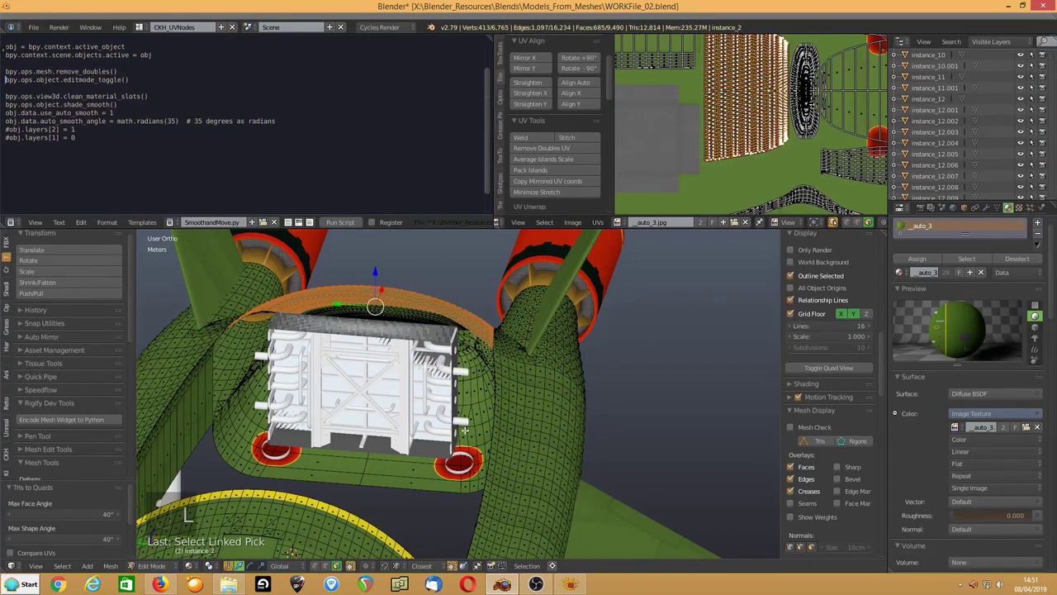
key("alt+j")
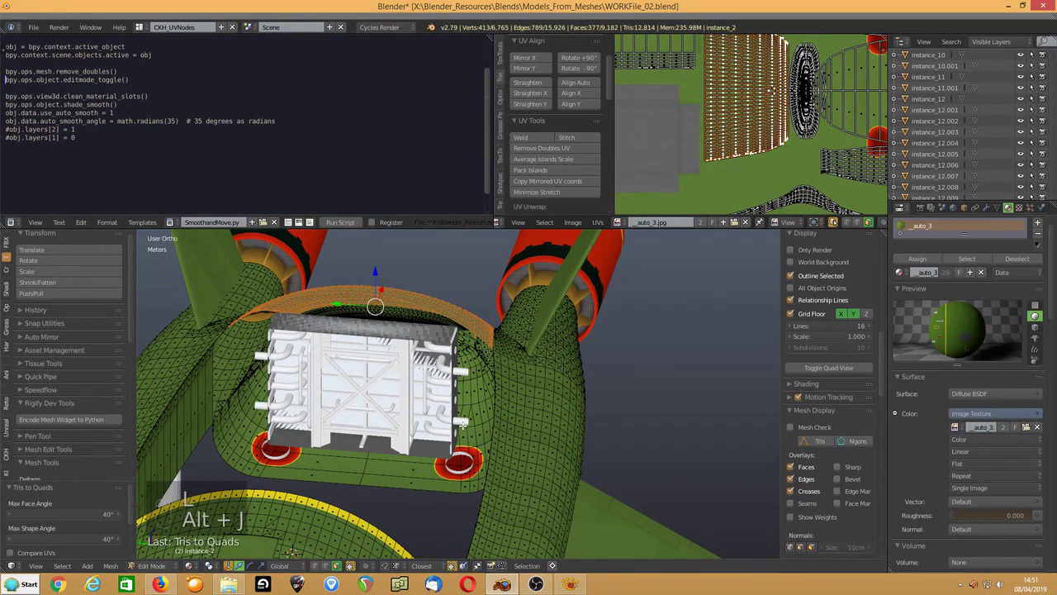
Using edge selection in the maximised UV editor, box-select the lower edges of the pod bay's far inner wall and mark them as a seam.
middle_click_drag(464, 423, 463, 381)
middle_click_drag(213, 382, 385, 347)
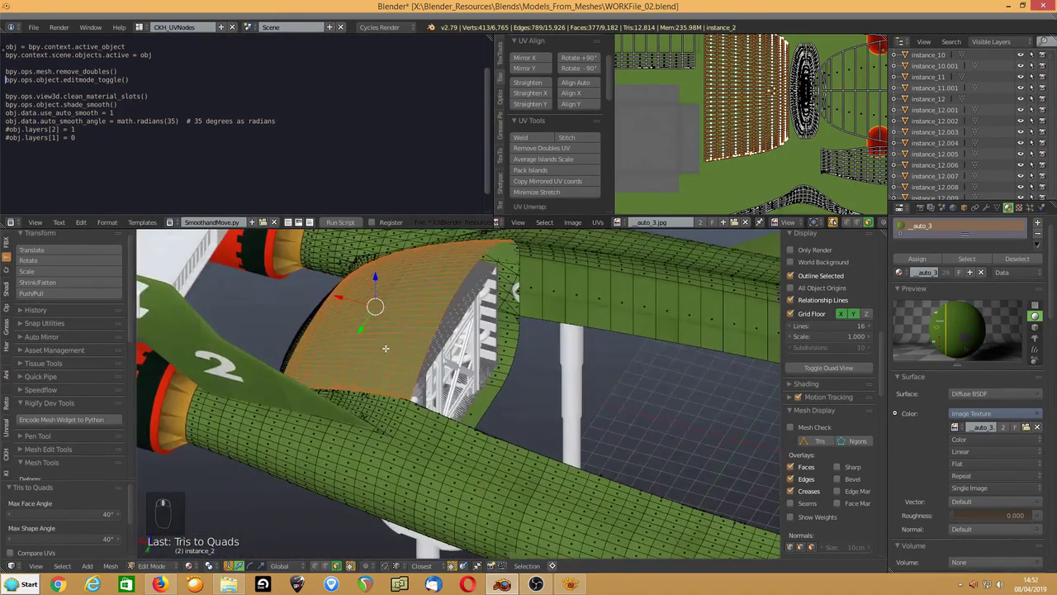
middle_click_drag(551, 416, 291, 293)
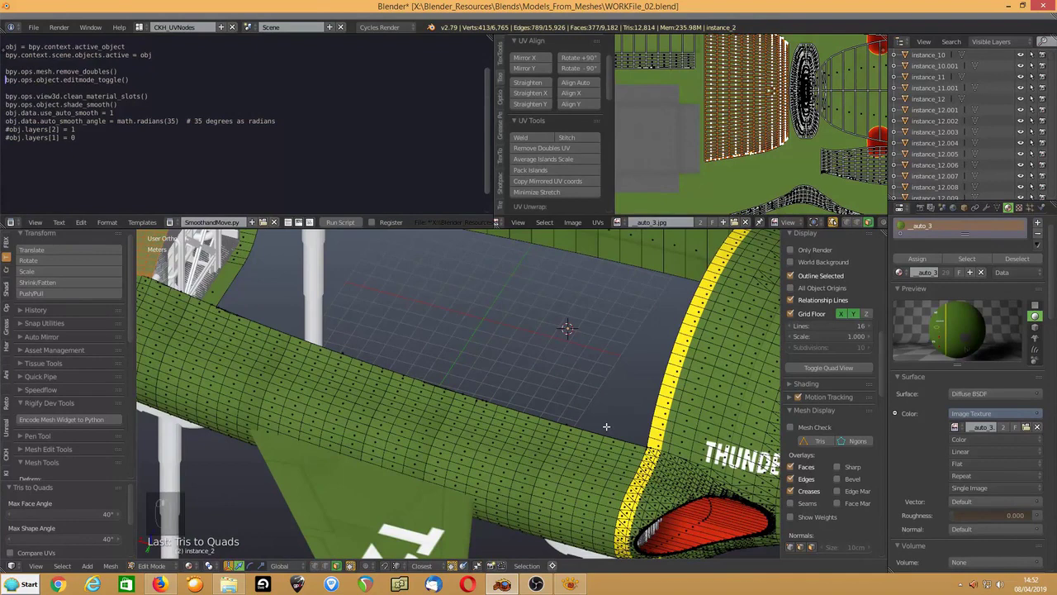
middle_click_drag(526, 450, 556, 467)
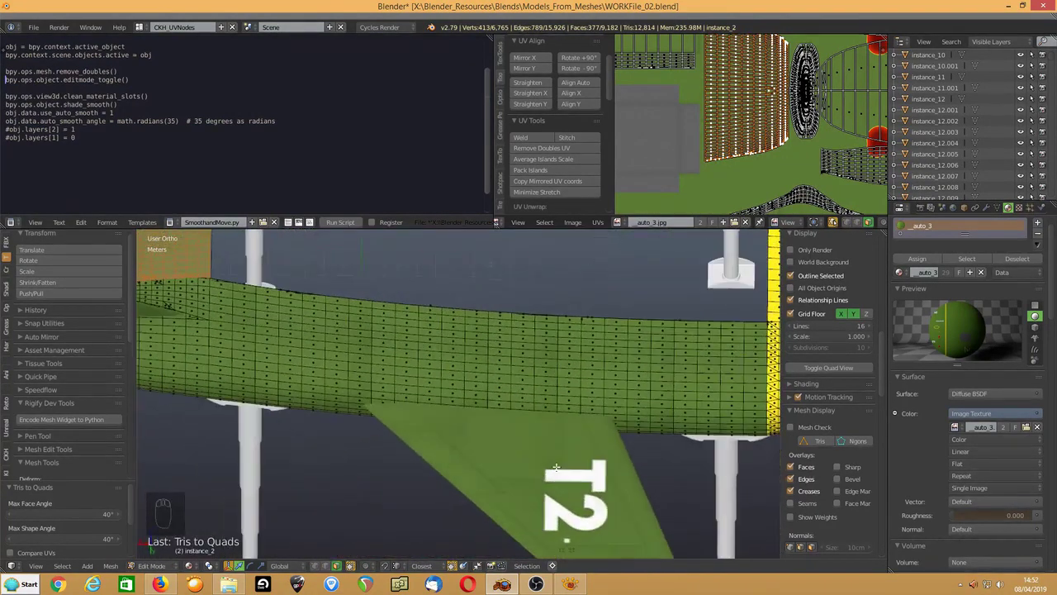
middle_click_drag(431, 334, 421, 440)
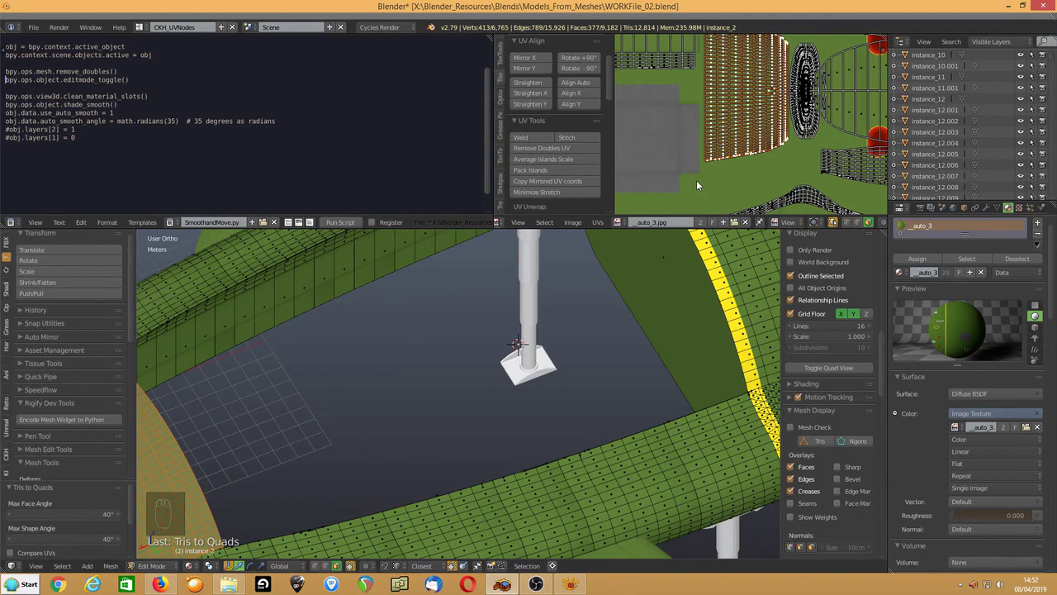
key("shift+space")
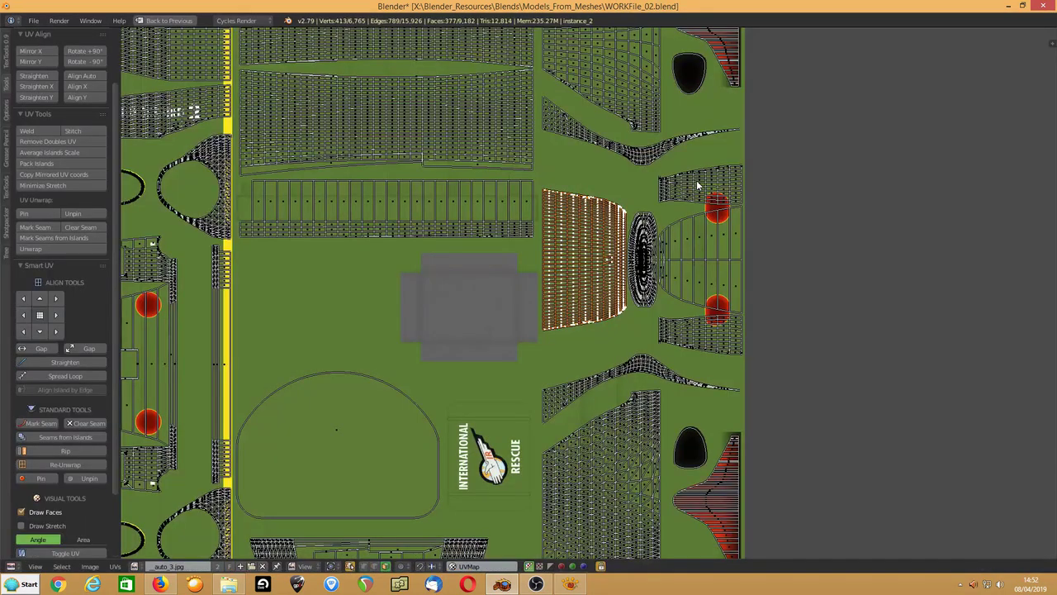
scroll(347, 395, "up", 1)
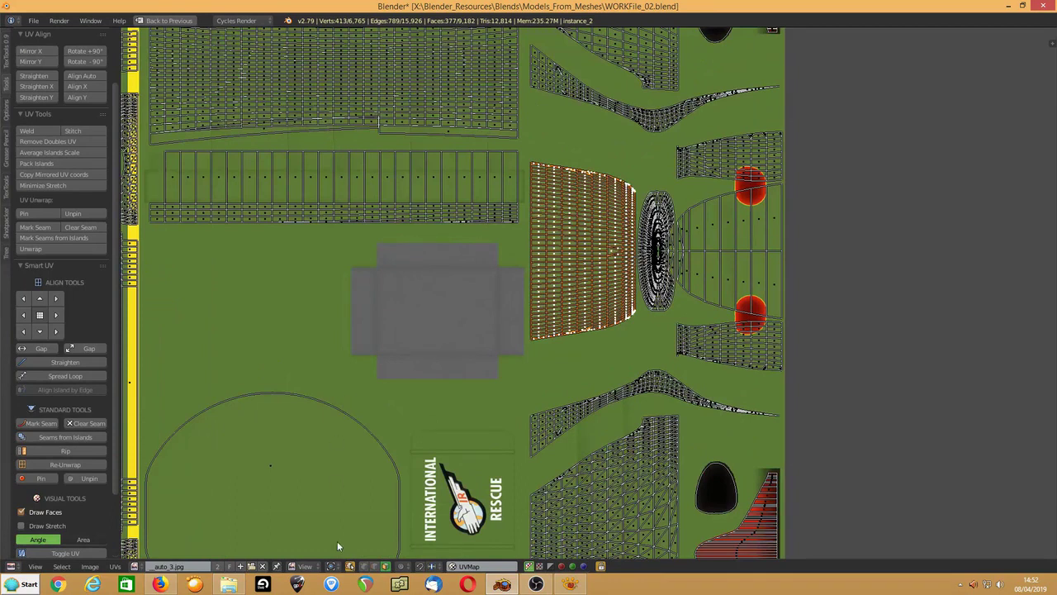
left_click(373, 567)
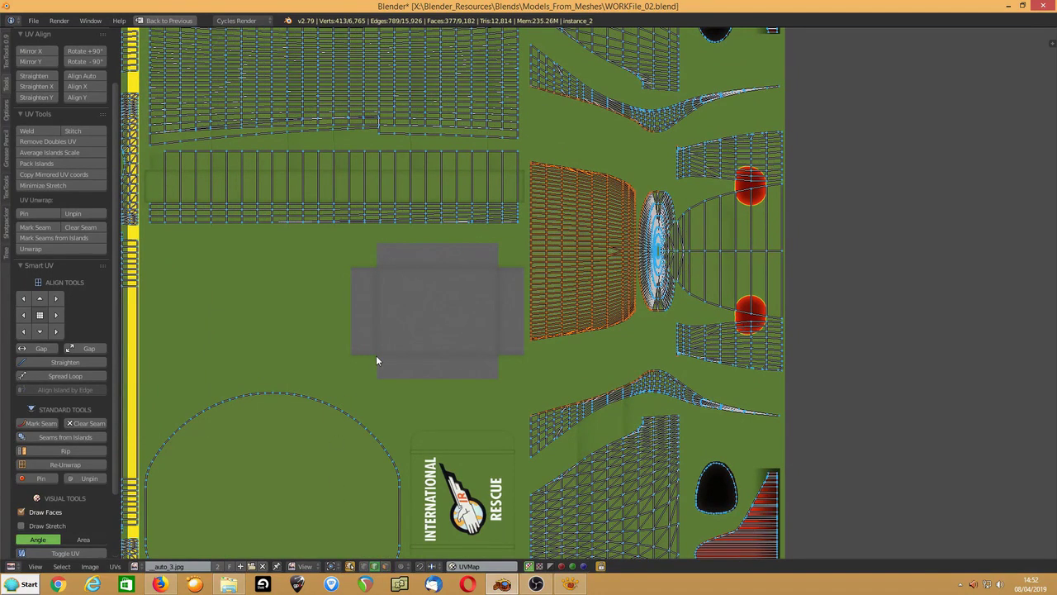
key("a")
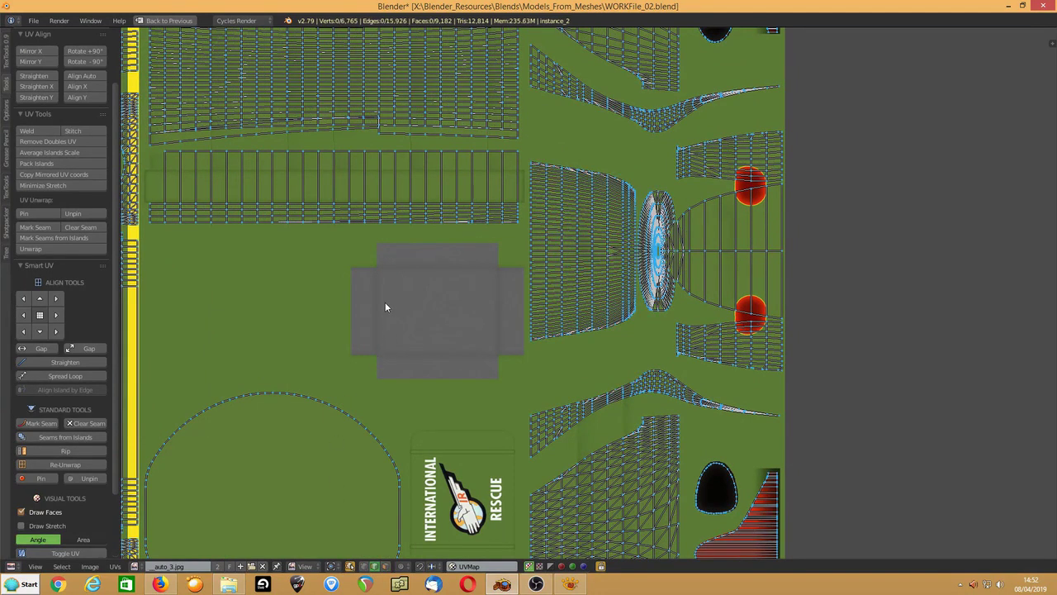
key("b")
left_click_drag(157, 147, 549, 169)
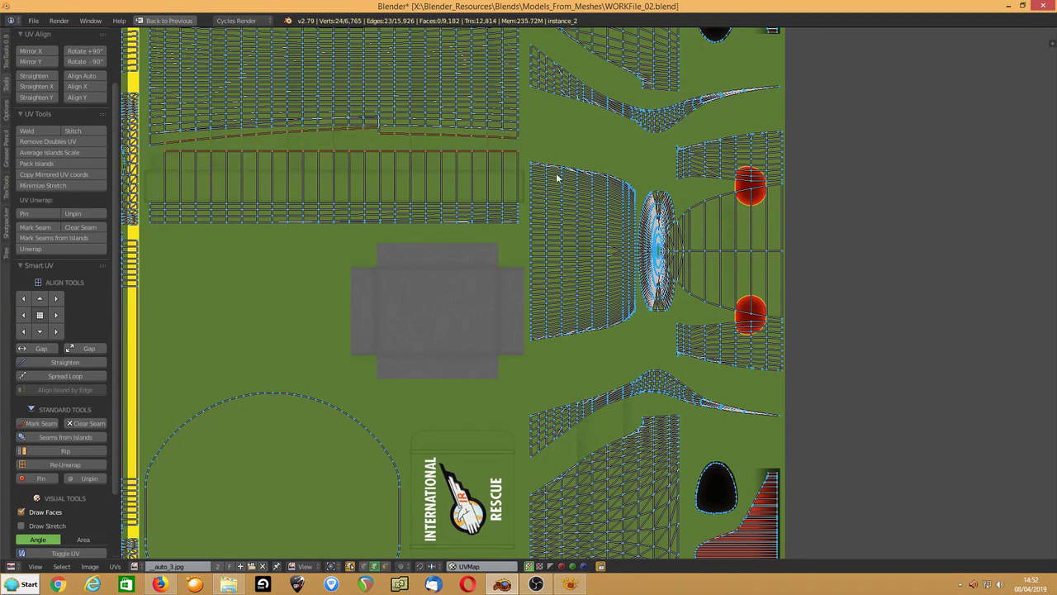
scroll(571, 171, "up", 1)
key("ctrl+Up")
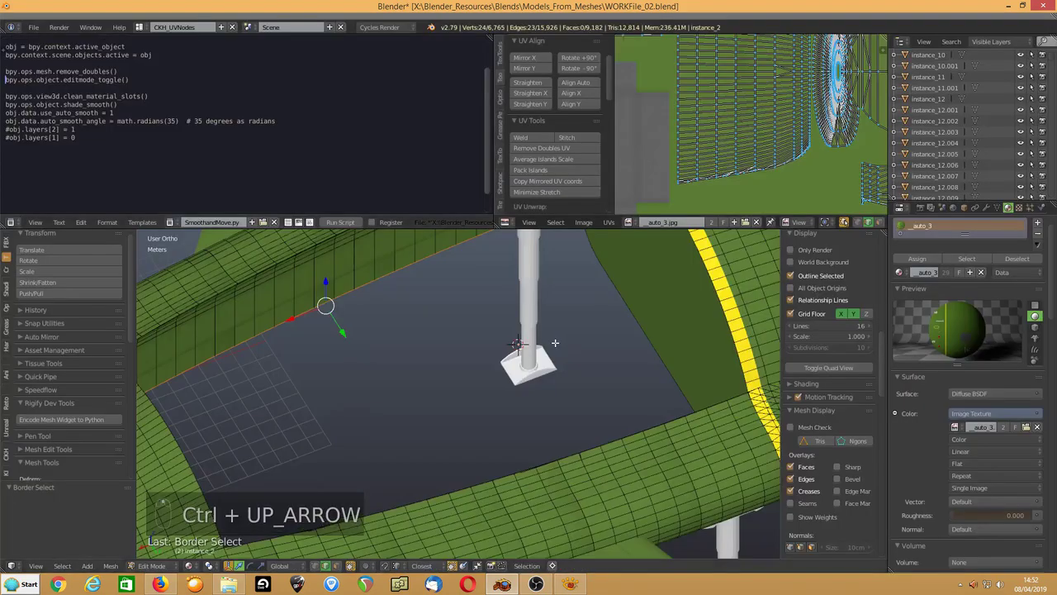
middle_click_drag(427, 428, 370, 430)
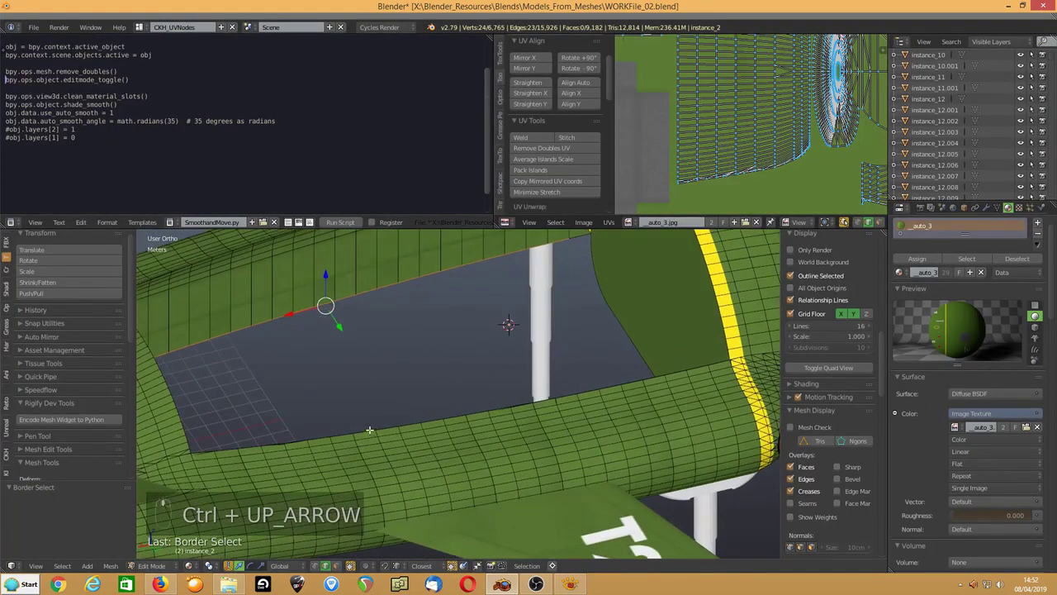
key("grave")
middle_click_drag(341, 344, 376, 333)
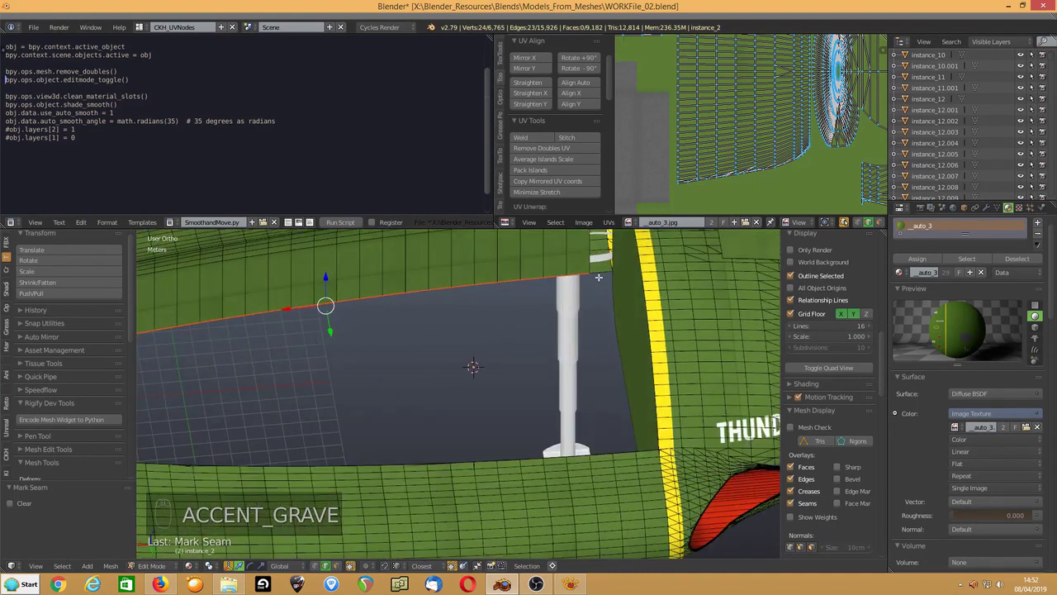
Select the two facing edges of the gap between the far inner wall and the nose bulkhead and fill it with a face.
middle_click_drag(599, 276, 500, 442)
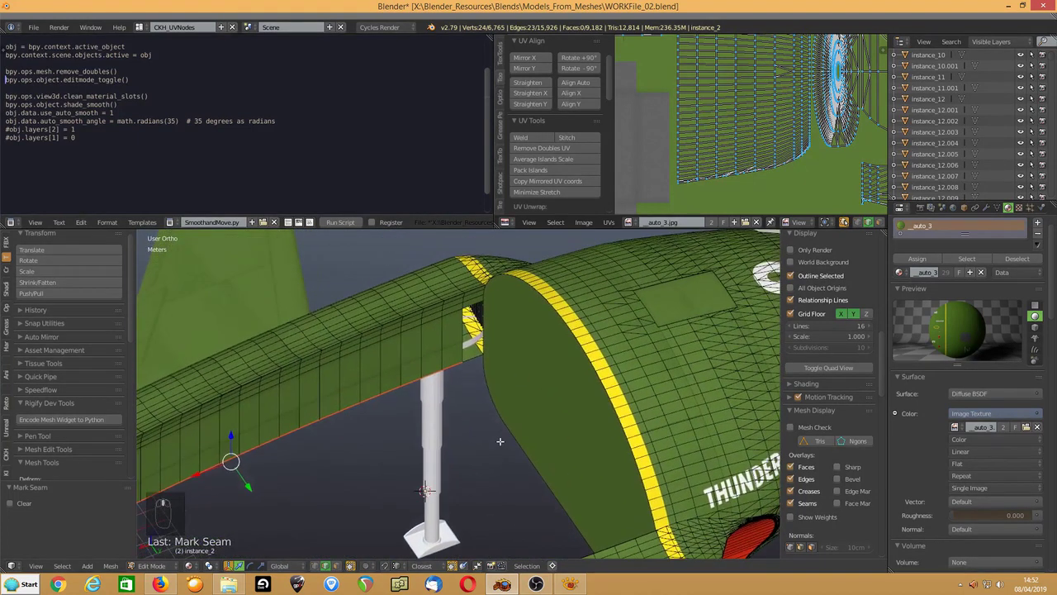
right_click(472, 307)
right_click(471, 360, "shift")
key("f")
middle_click_drag(493, 399, 326, 479)
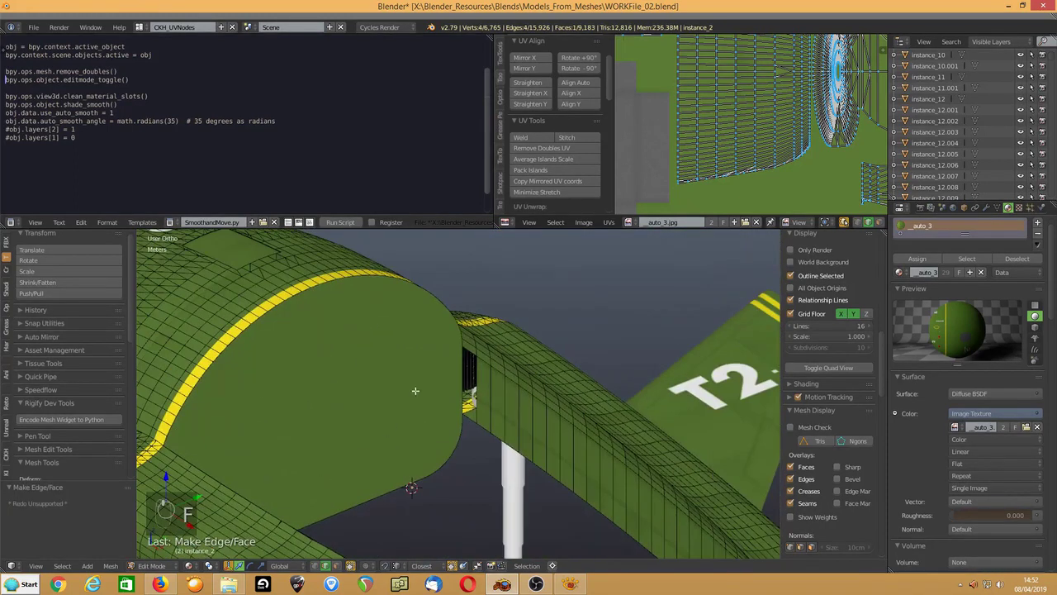
Select the two facing edges of the remaining gap beside the nose bulkhead and fill it with a face.
right_click(469, 352)
right_click(469, 419, "shift")
key("f")
Separate the large flat bulkhead face behind the nose into its own object and hide the main hull.
middle_click_drag(458, 459, 409, 388)
middle_click_drag(229, 361, 460, 359)
right_click(402, 386)
key("p")
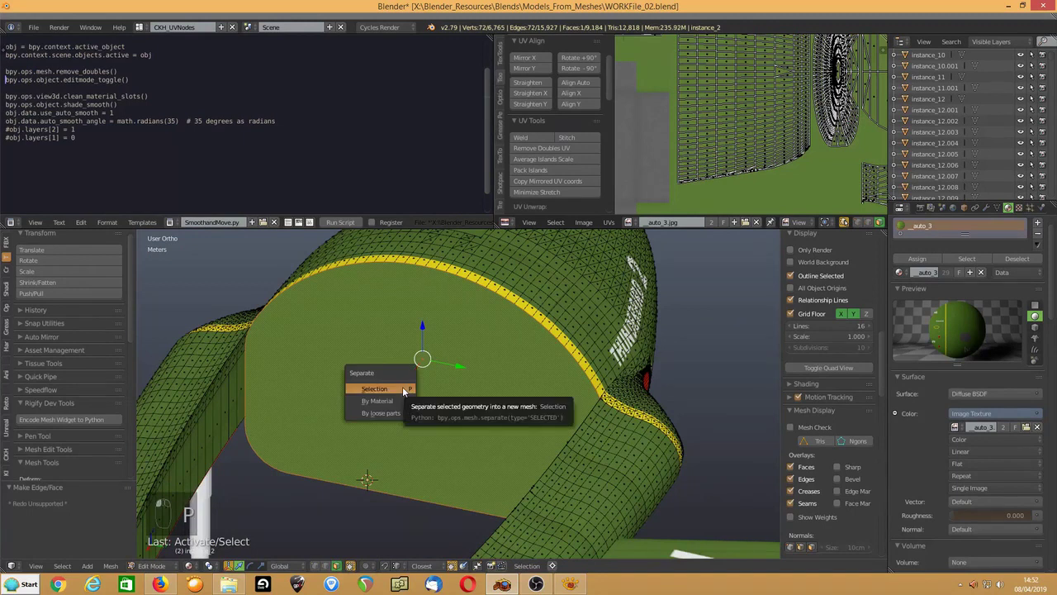
left_click(402, 386)
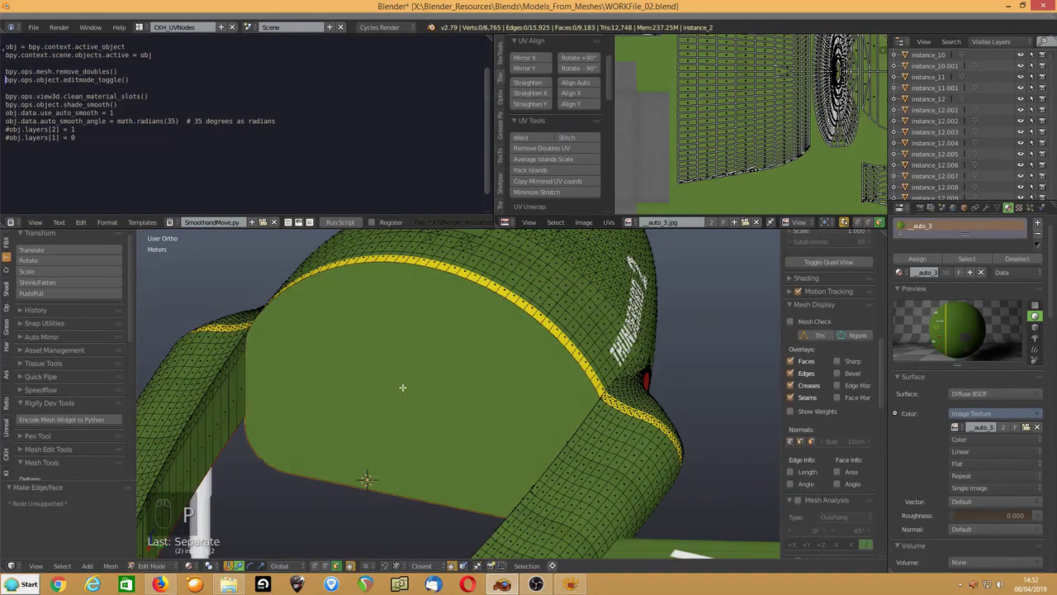
key("Tab")
key("h")
Select the separated bulkhead object and set its origin to its geometry.
middle_click_drag(527, 304, 503, 284)
right_click(497, 281)
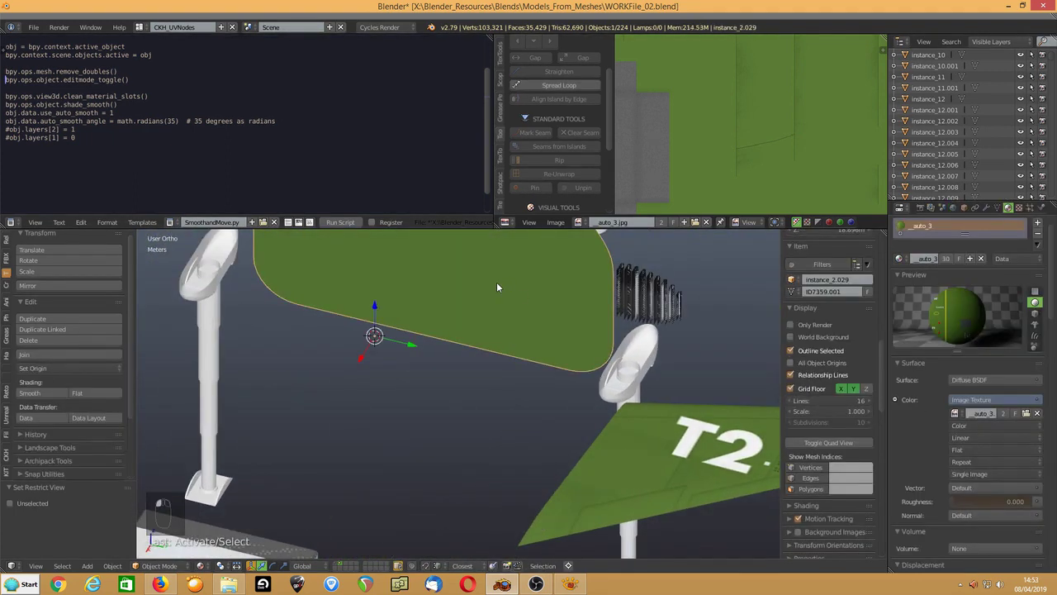
key("shift+s")
key("KP_Decimal")
middle_click_drag(497, 281, 437, 412)
scroll(426, 346, "up", 4)
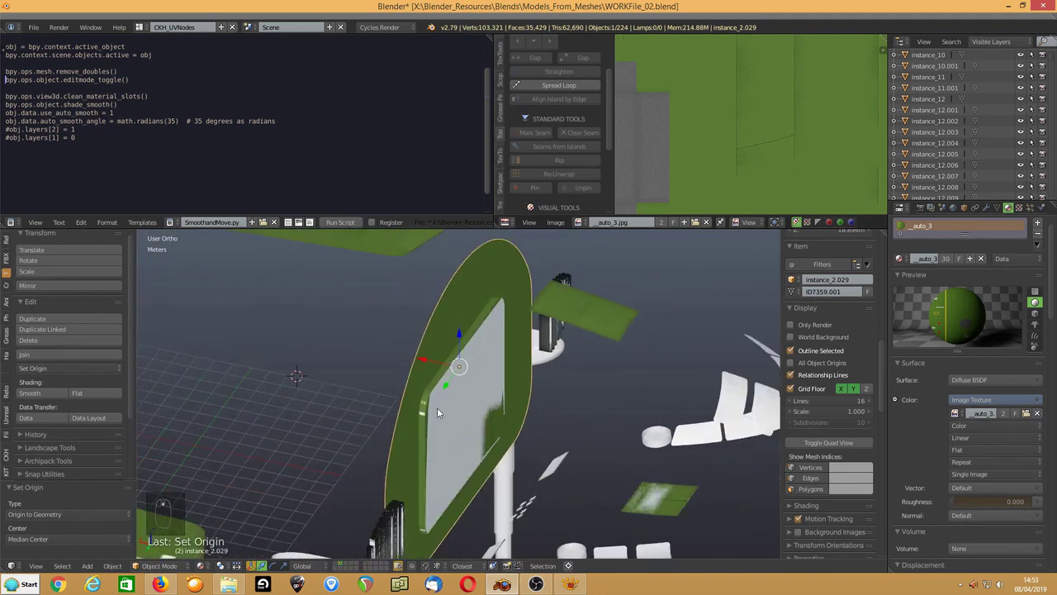
In the door panel on the bulkhead, select all geometry with the DODGY material and delete it.
right_click(440, 412)
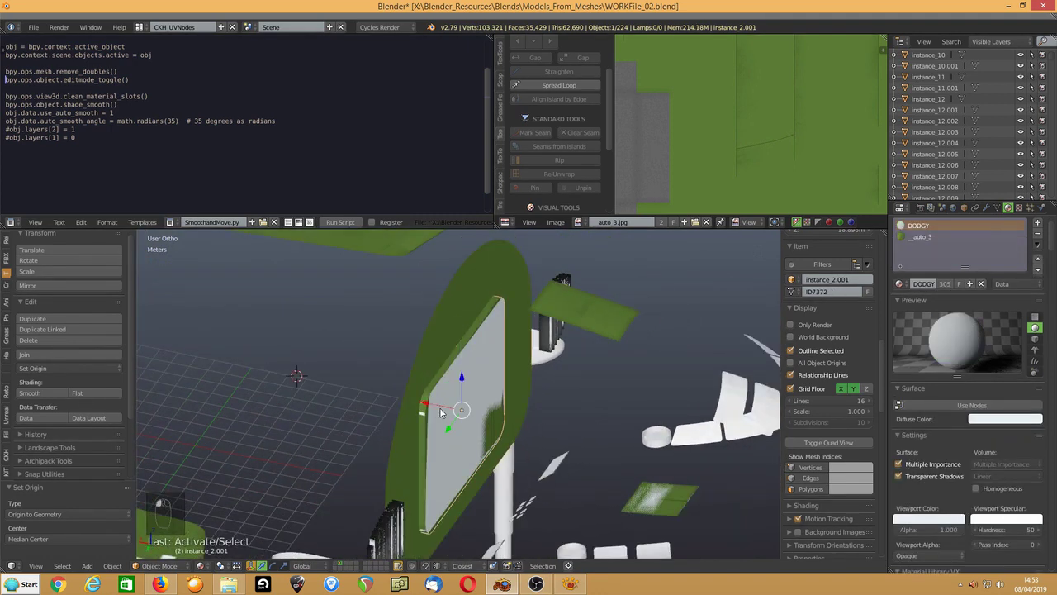
key("Tab")
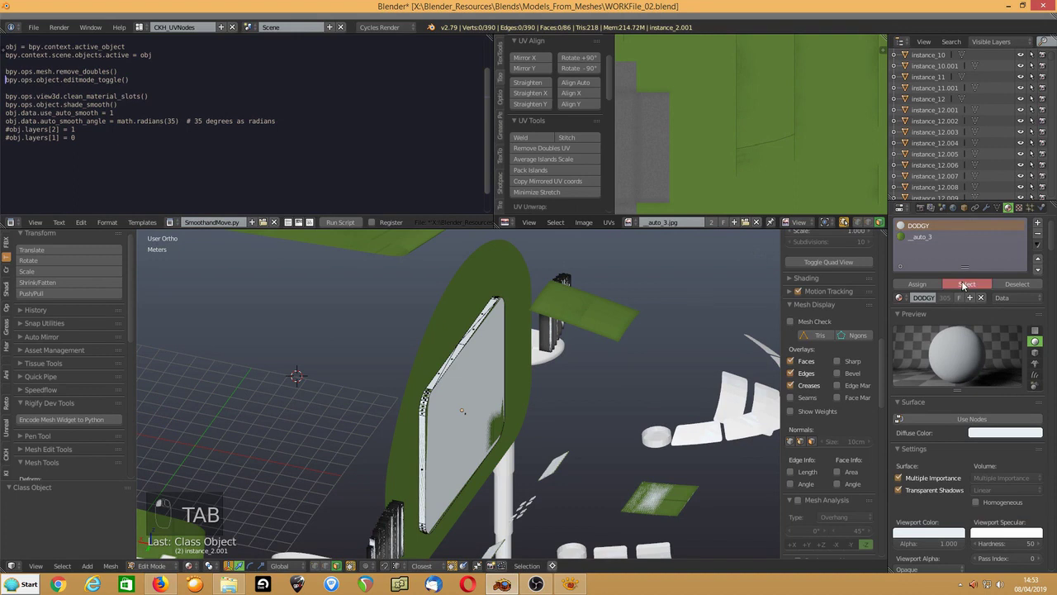
left_click(964, 284)
key("Delete")
left_click(409, 351)
Remove doubles across the whole door panel mesh and convert its tris to quads.
key("a")
key("w")
left_click(473, 363)
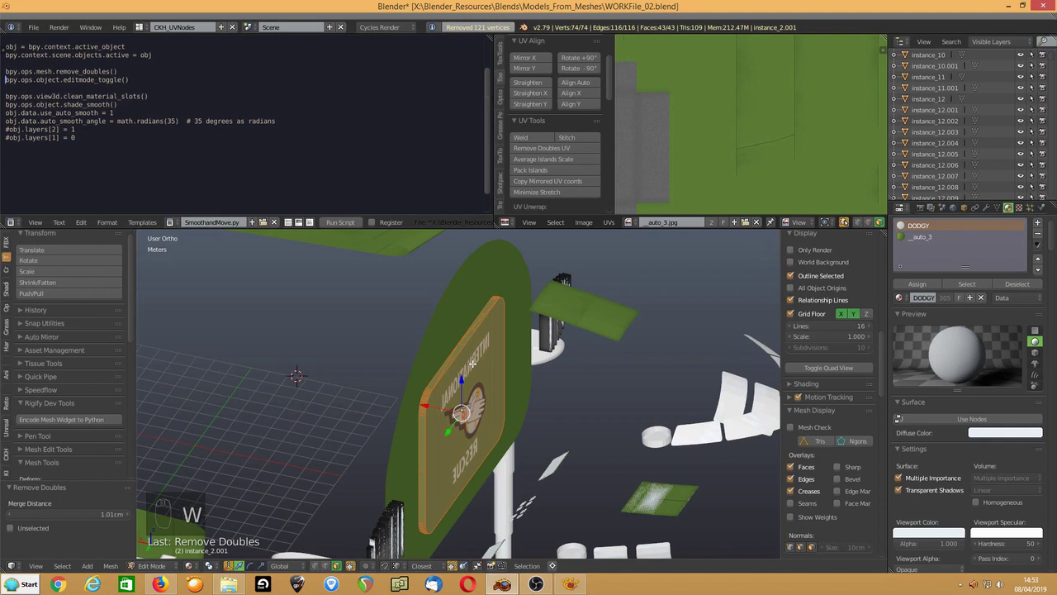
key("alt+j")
Duplicate the door panel's flat face bearing the International Rescue logo and separate the copy into its own object.
middle_click_drag(577, 348, 492, 365)
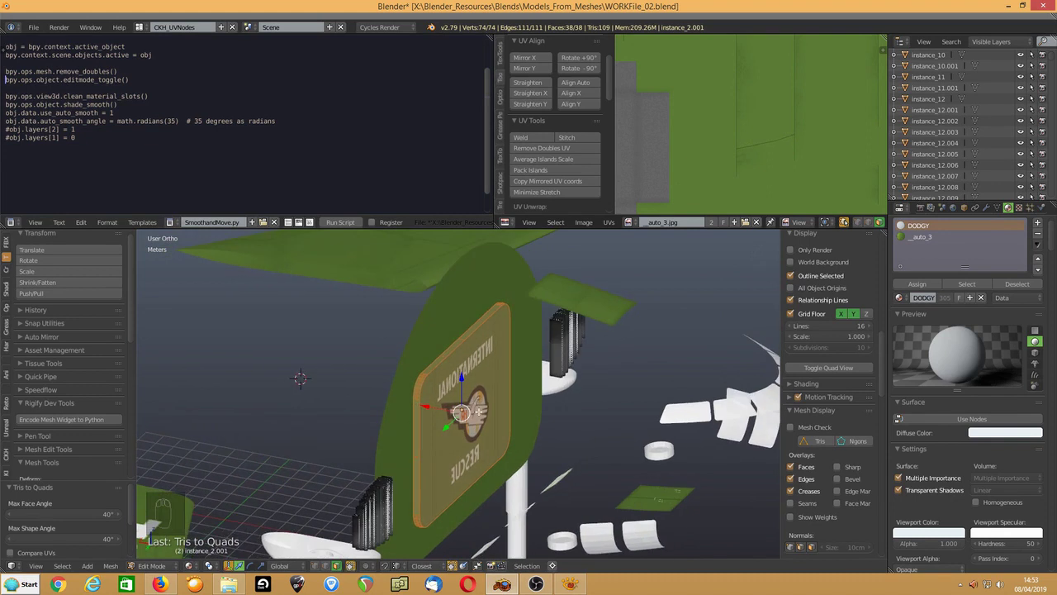
right_click(486, 395)
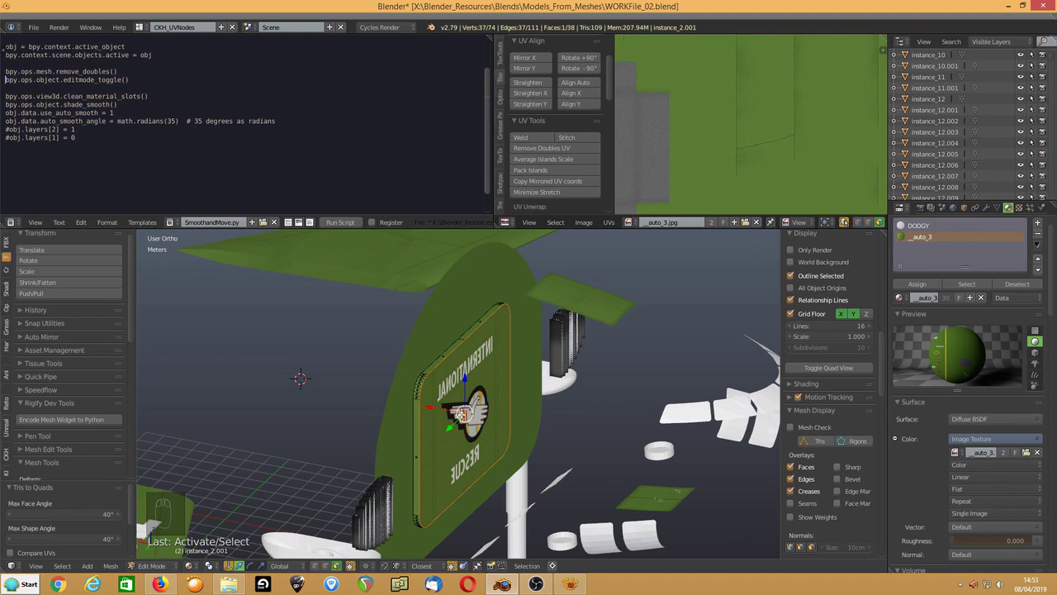
key("shift+d")
key("p")
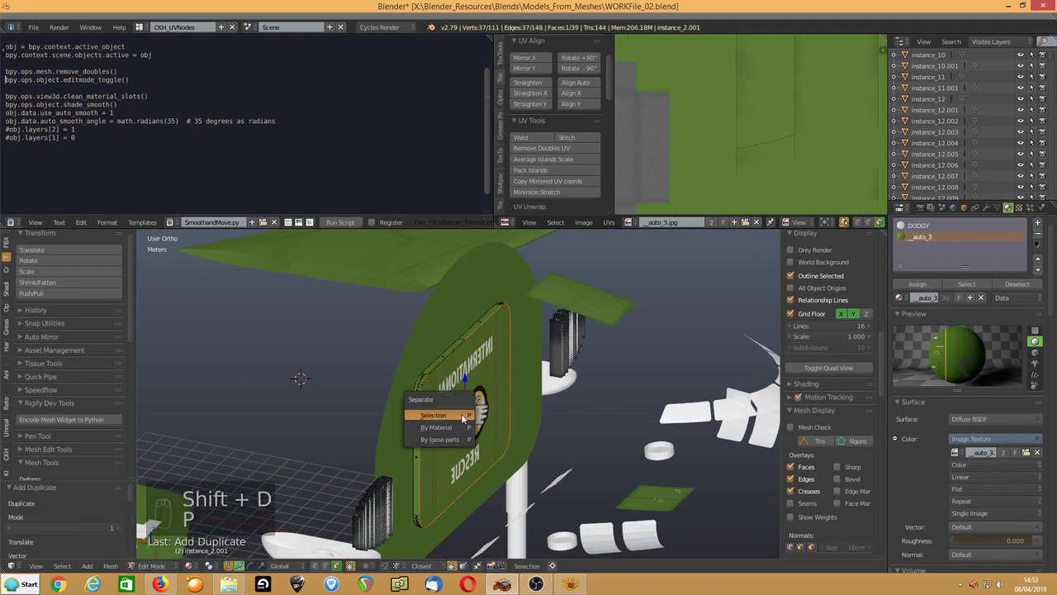
left_click(463, 414)
key("Tab")
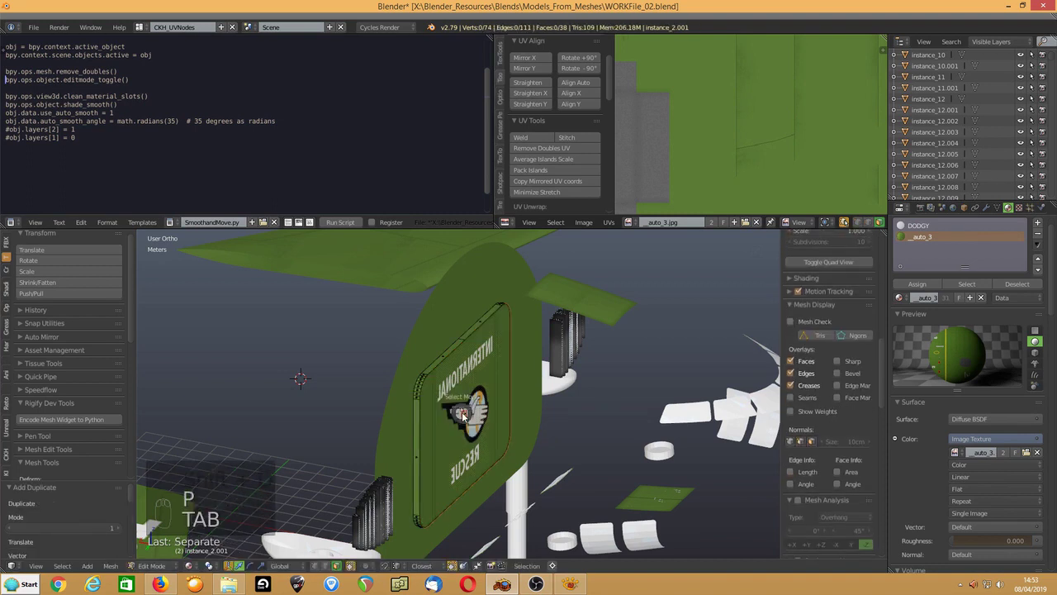
Select the original door panel object and hide it, leaving the separated logo face in view.
right_click(419, 395)
right_click(418, 395)
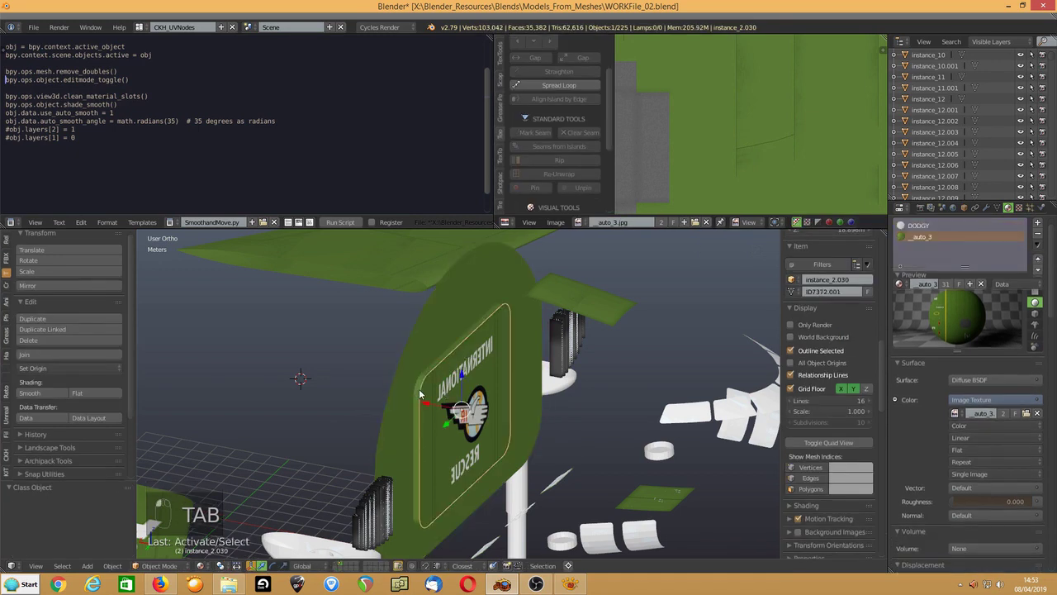
right_click(415, 394)
right_click(415, 394)
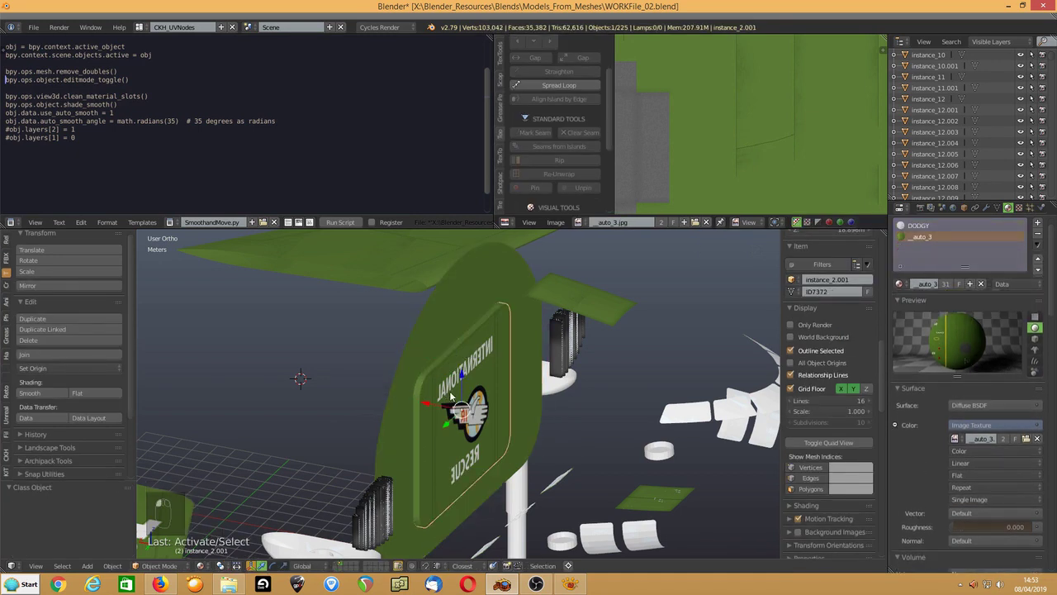
key("h")
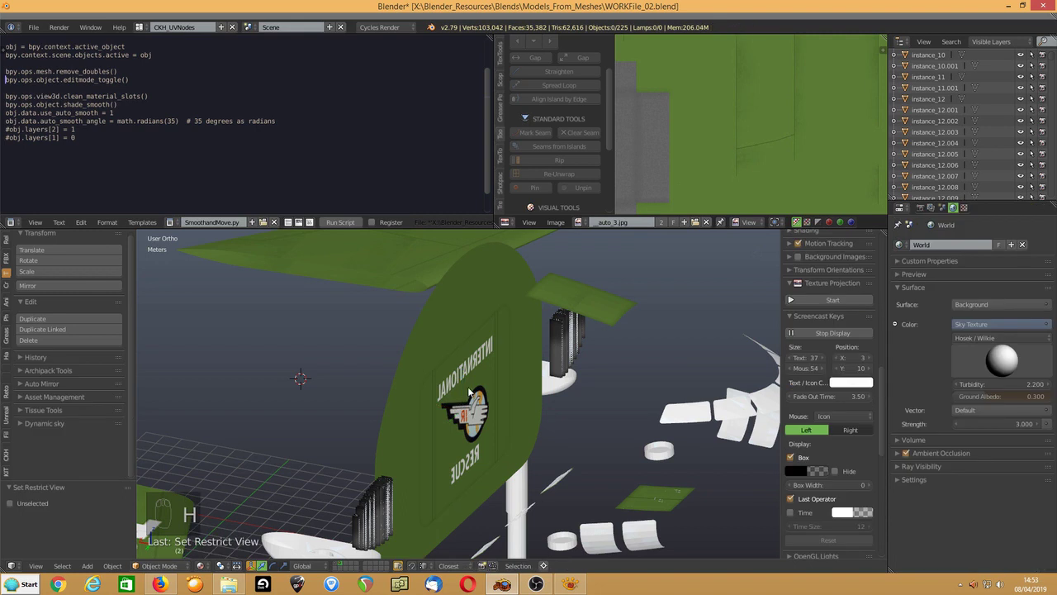
Select the logo face, add the bulkhead as the active object, and hide all unselected objects.
right_click(469, 394)
right_click(403, 383)
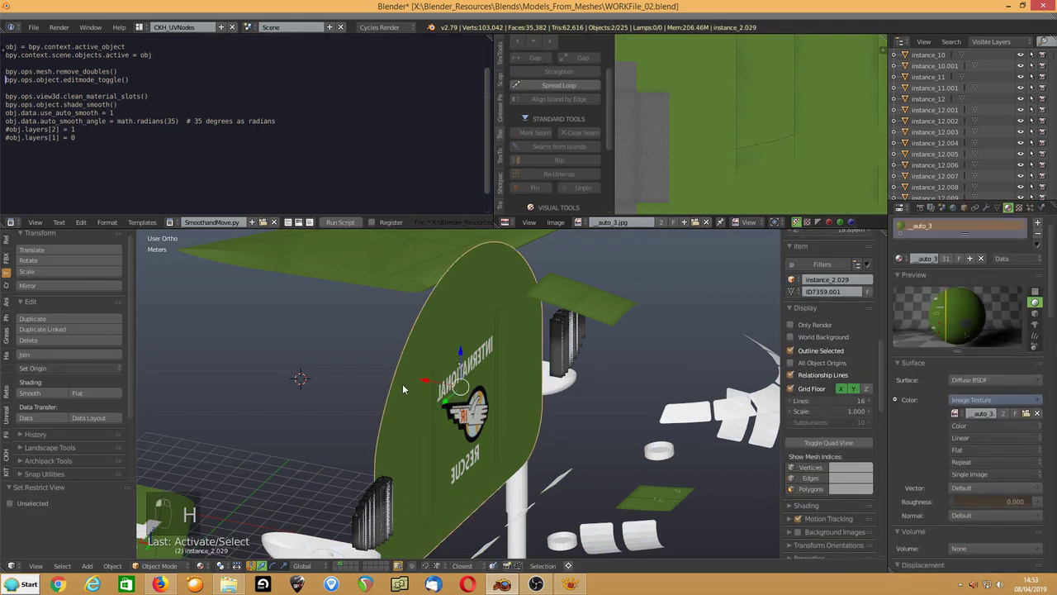
key("shift+h")
From the right orthographic view, use Knife Project to cut the logo face's outline into the bulkhead.
key("KP_1")
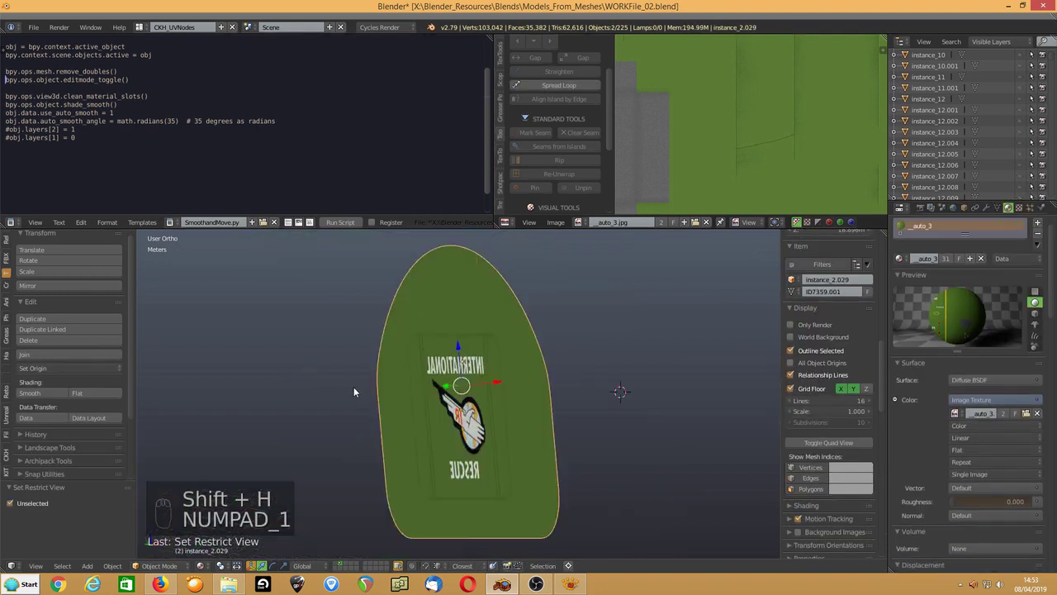
key("KP_3")
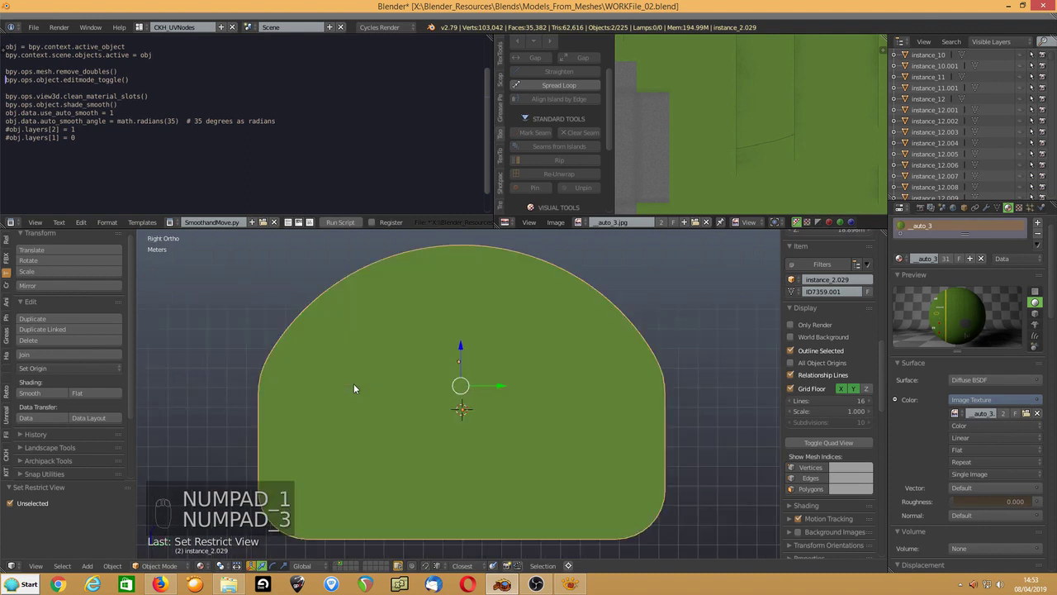
middle_click_drag(345, 381, 312, 401)
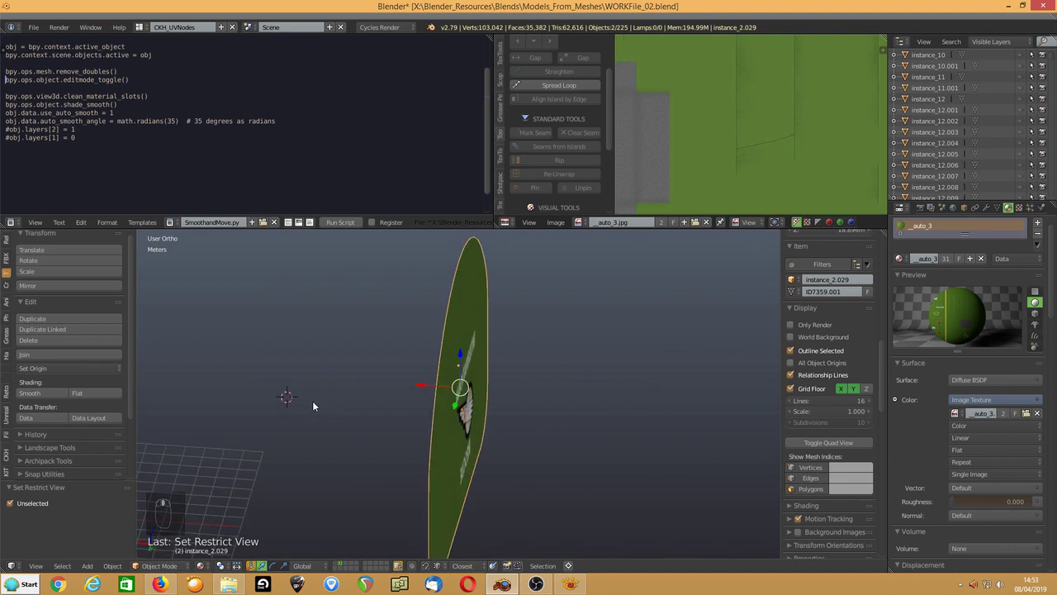
right_click(468, 428)
right_click(456, 324)
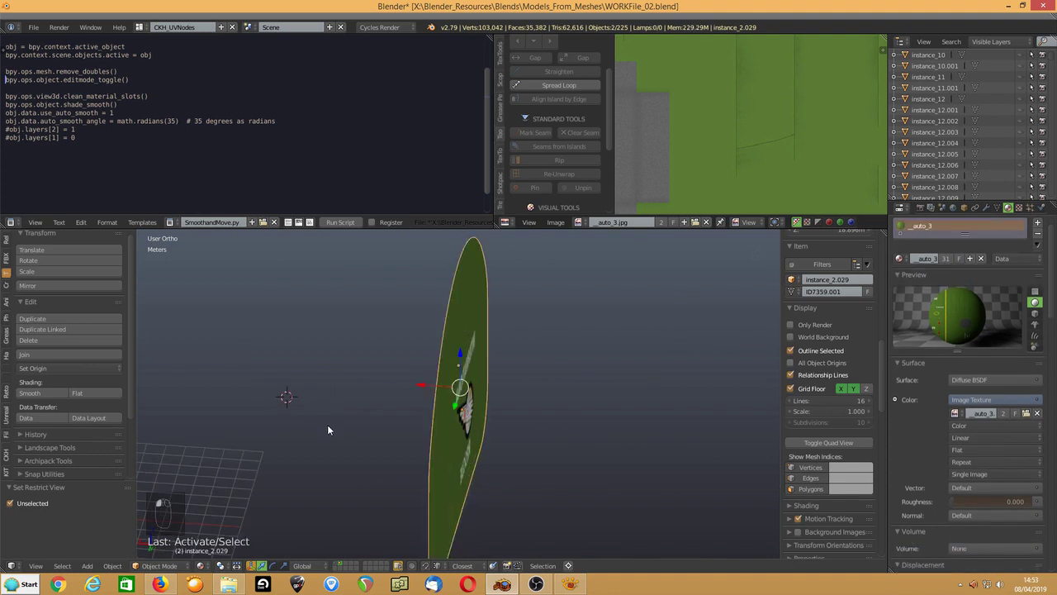
key("KP_3")
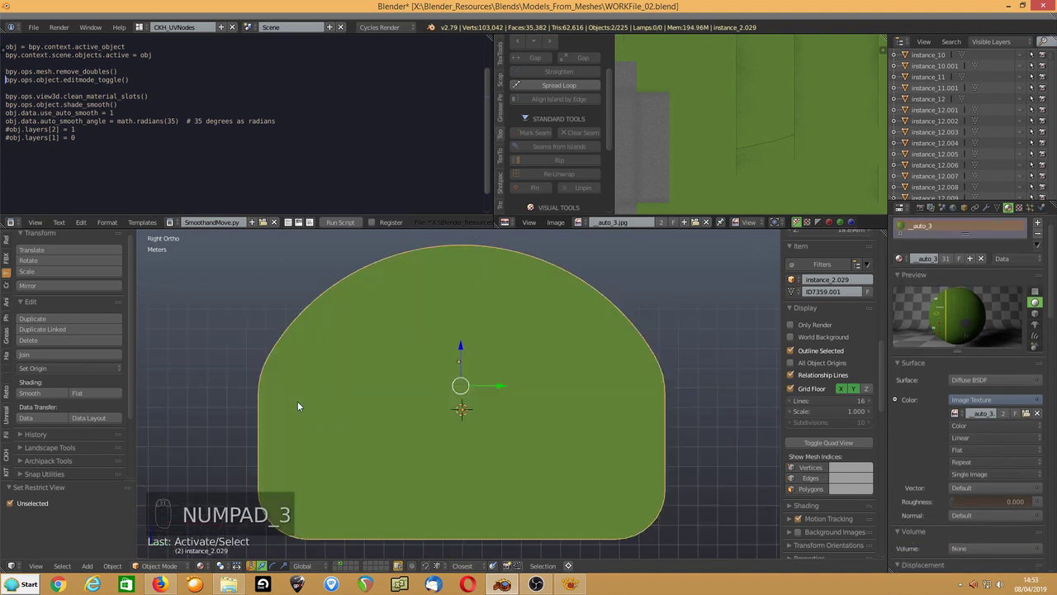
left_click(159, 566)
left_click(169, 540)
scroll(102, 430, "down", 3)
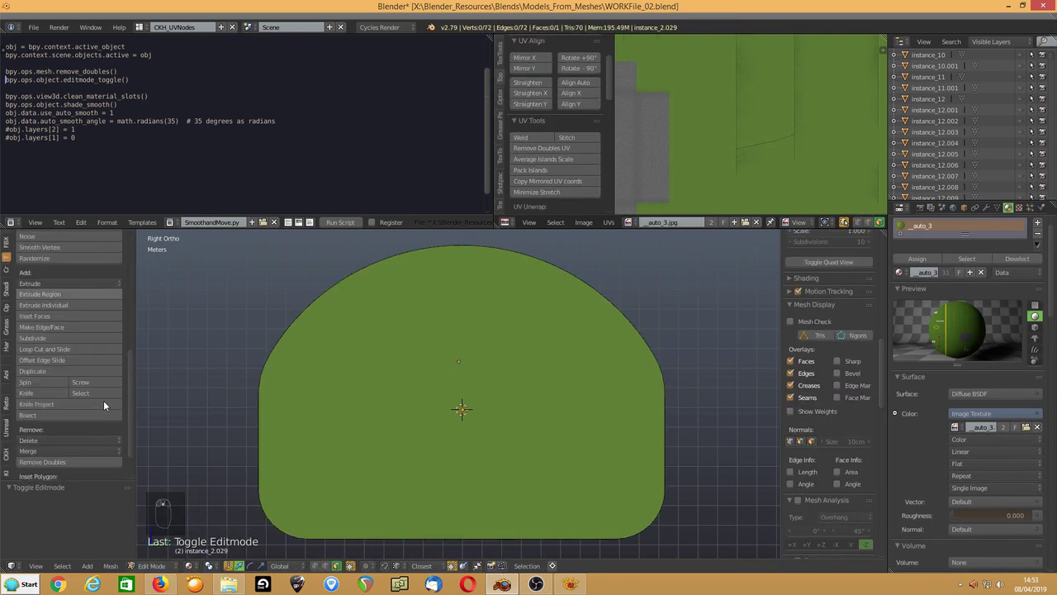
left_click(95, 404)
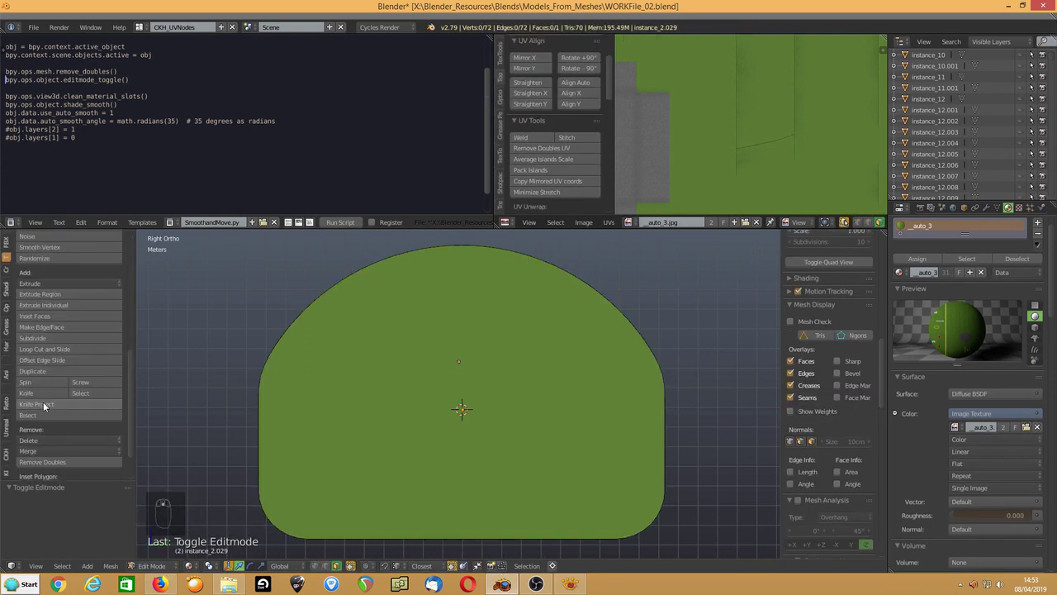
Delete the cut-out face inside the projected outline to open a doorway in the bulkhead.
right_click(422, 377)
key("Delete")
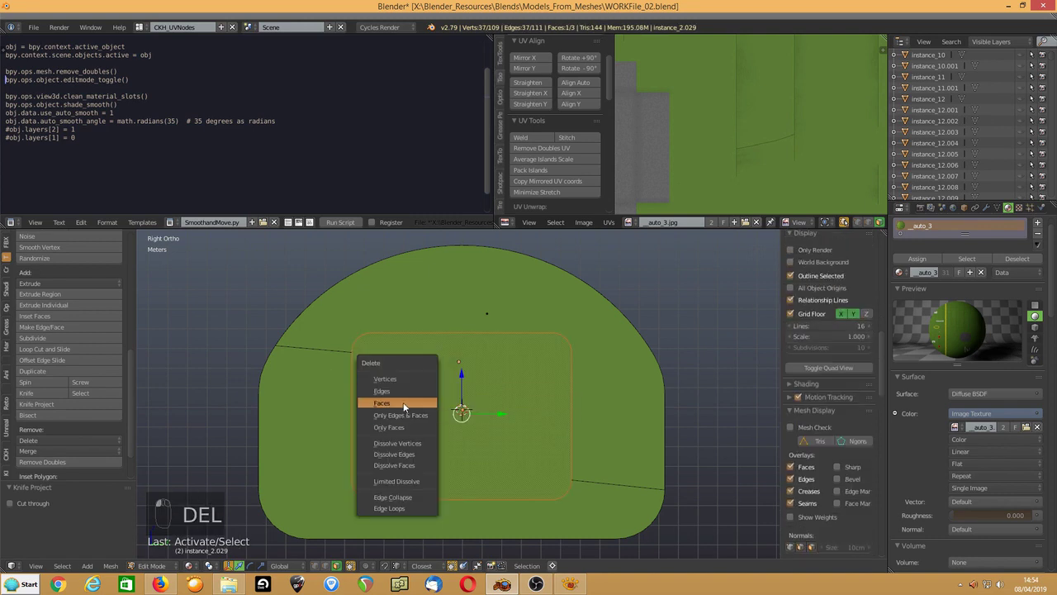
left_click(415, 388)
key("Tab")
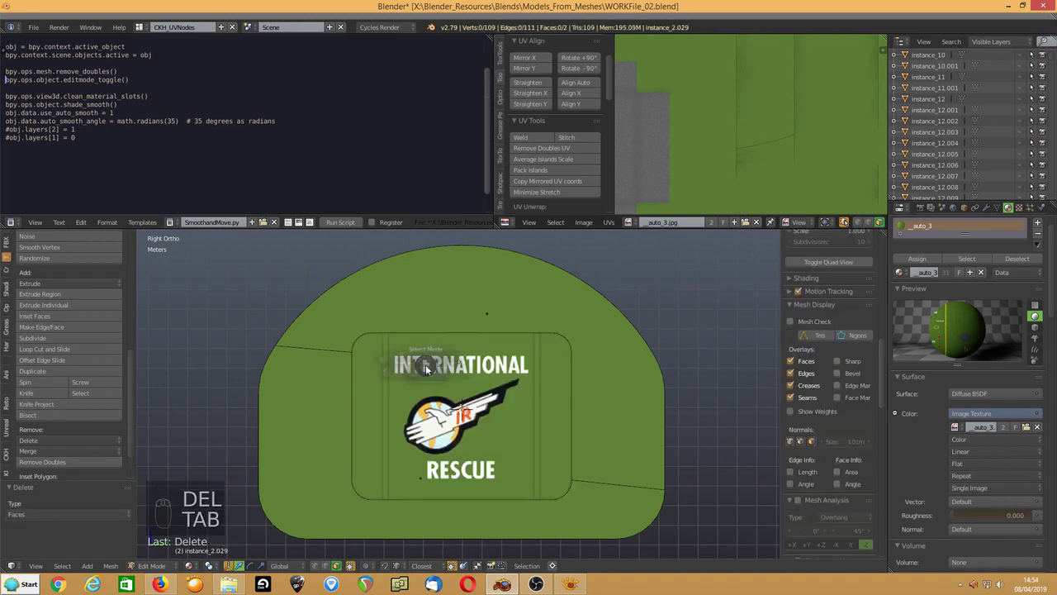
Unhide all objects and join the separated logo face and the bulkhead into the main hull.
key("alt+h")
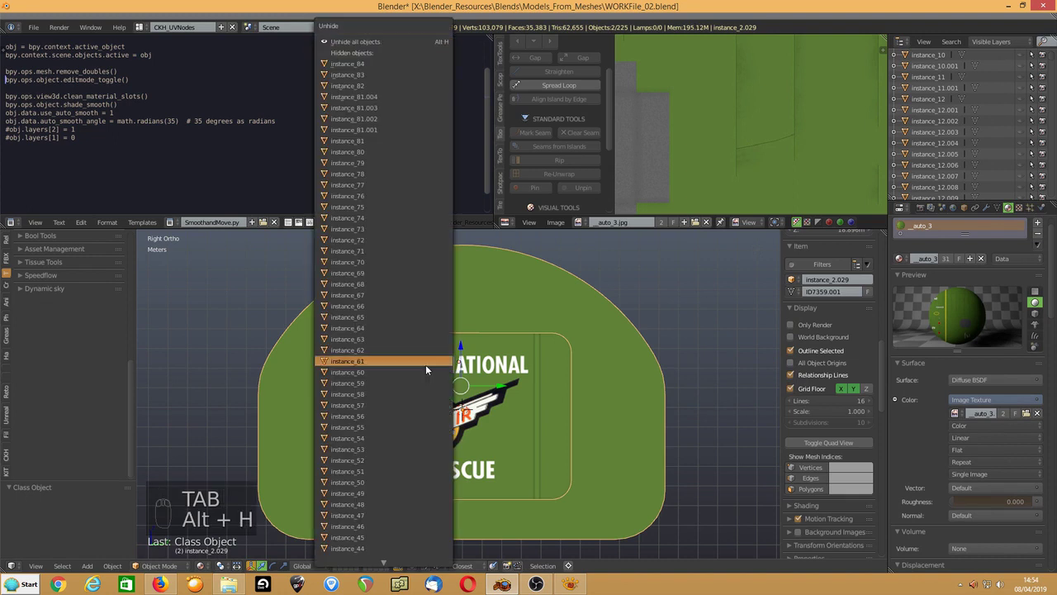
key("alt+h")
scroll(494, 343, "up", 5)
middle_click_drag(494, 344, 145, 449)
right_click(451, 394)
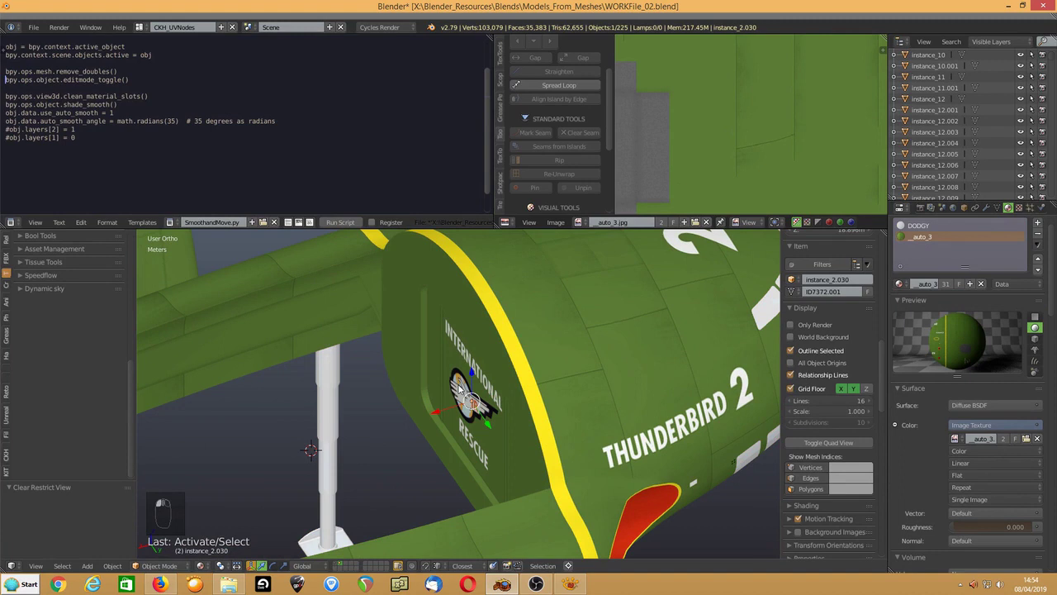
right_click(403, 345)
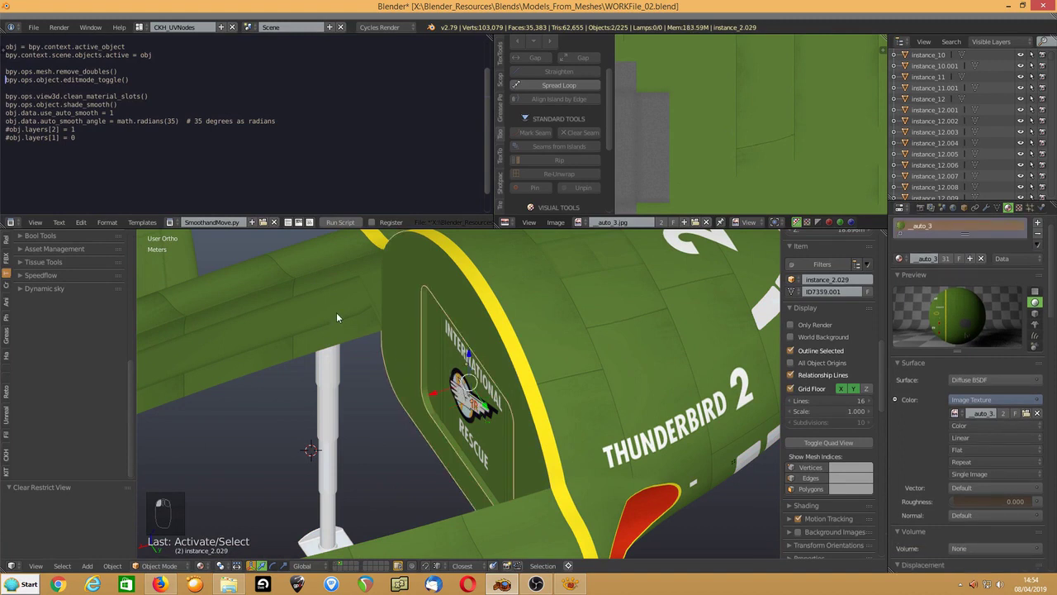
right_click(554, 335)
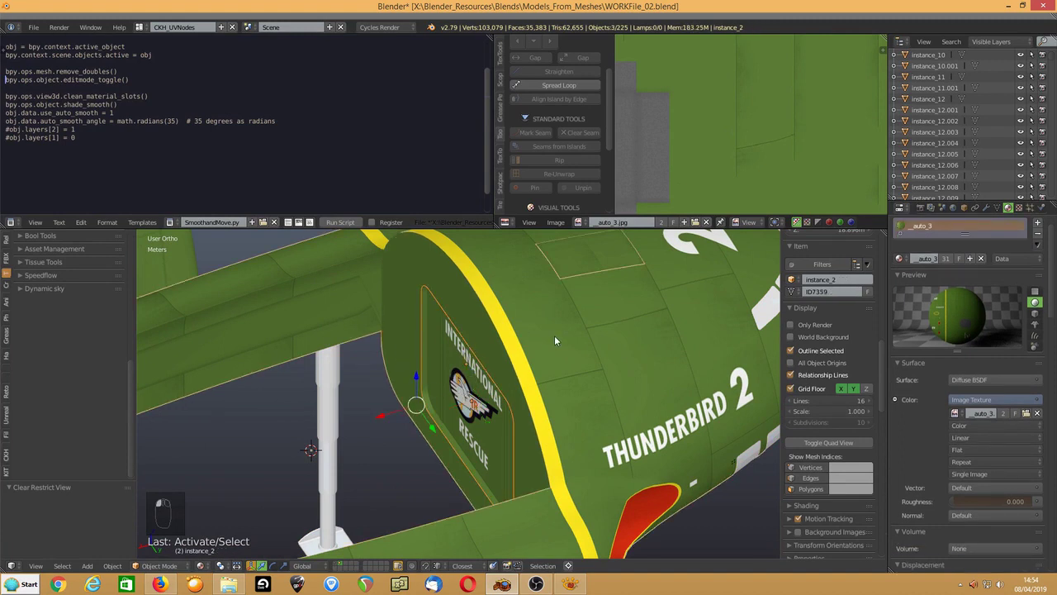
key("ctrl+j")
Select the linked duplicate logo face in the joined hull mesh and delete it.
key("Tab")
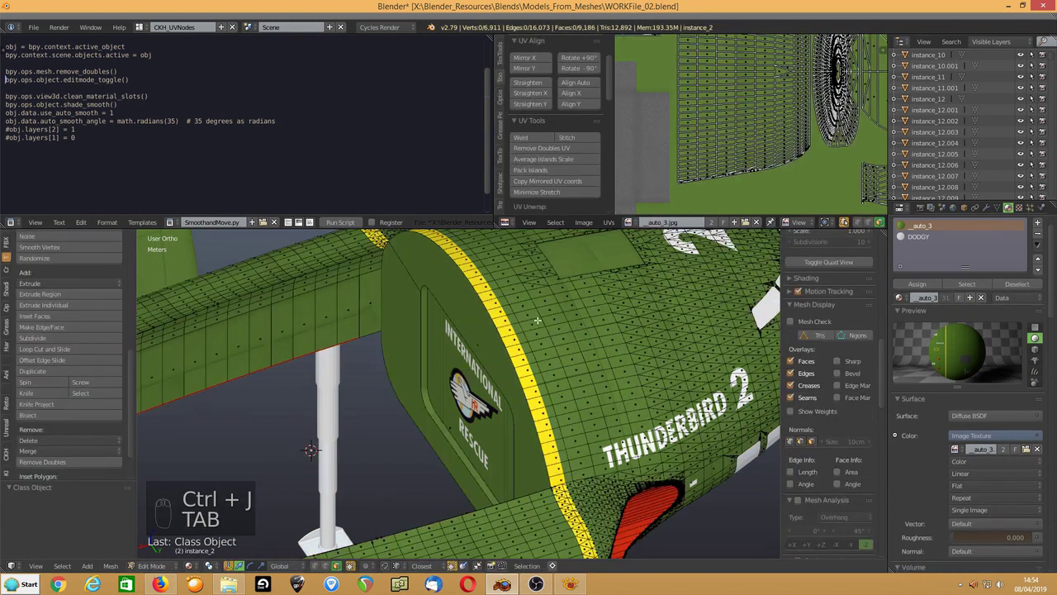
key("l")
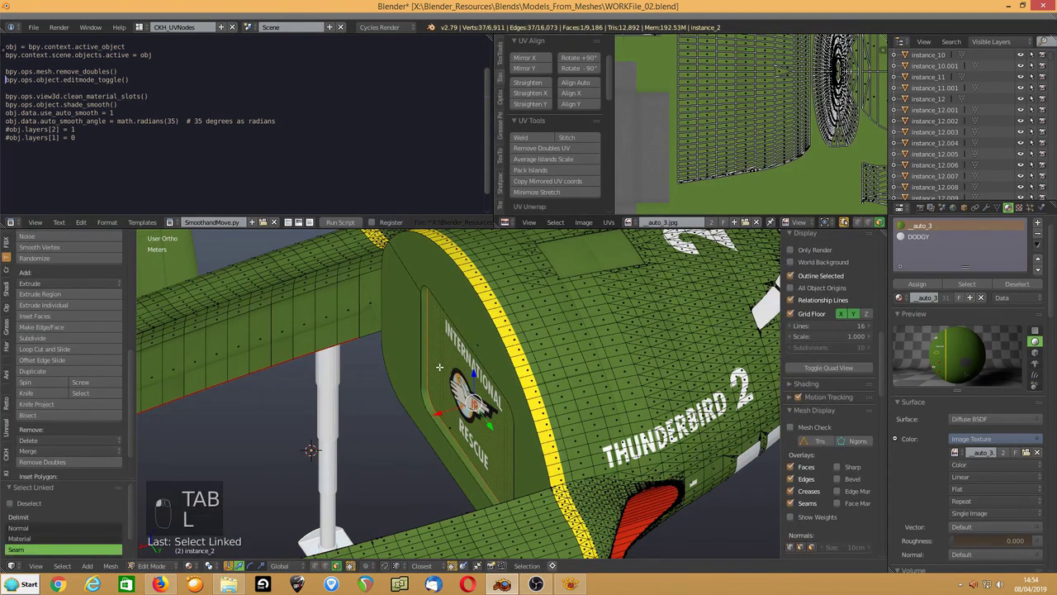
key("ctrl+KP_Add")
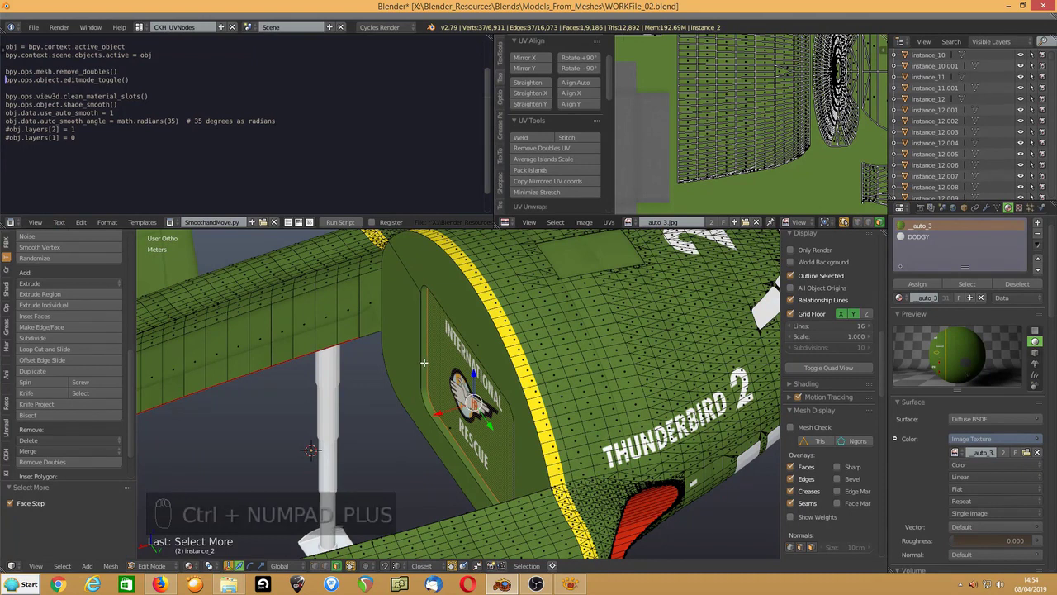
key("shift+l")
key("Delete")
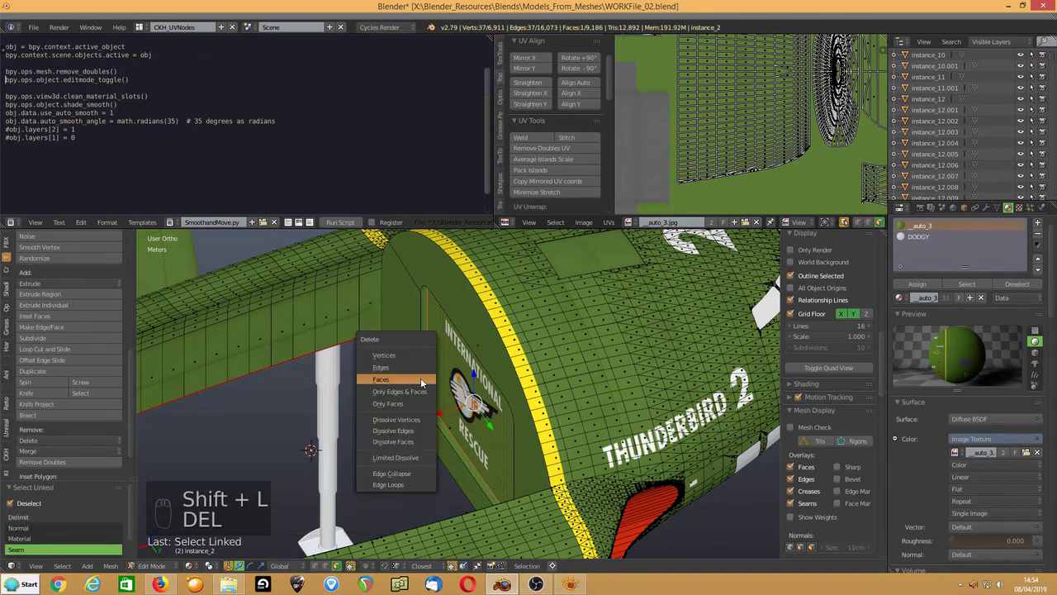
left_click(395, 441)
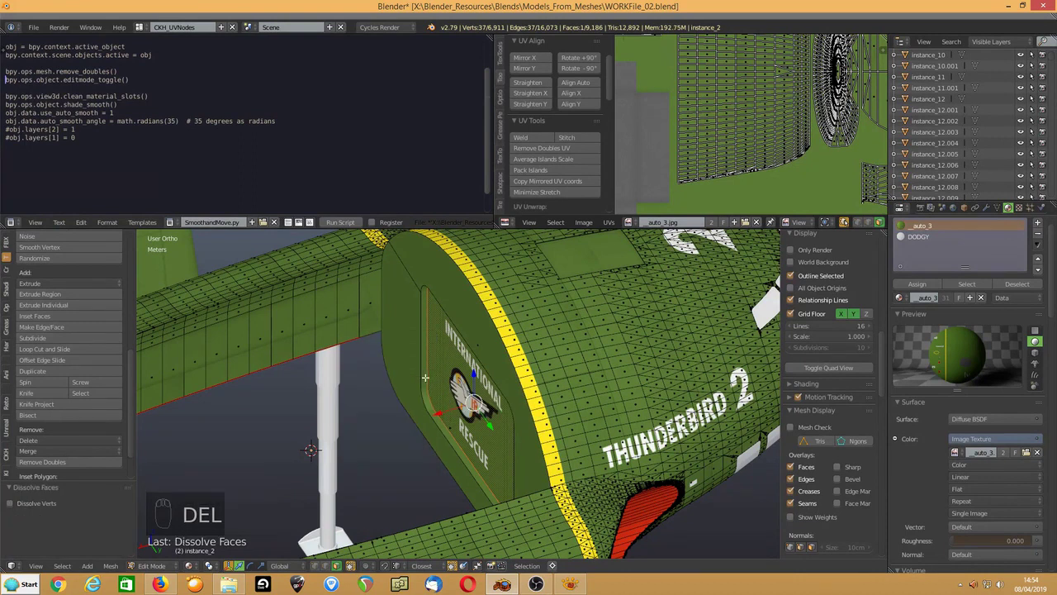
key("Delete")
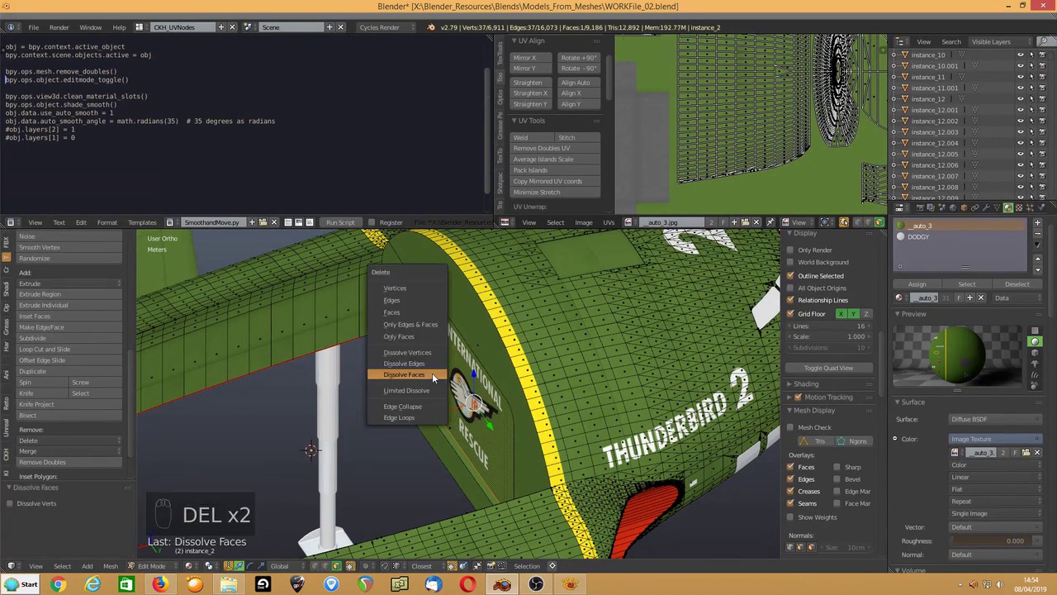
left_click(405, 313)
key("Tab")
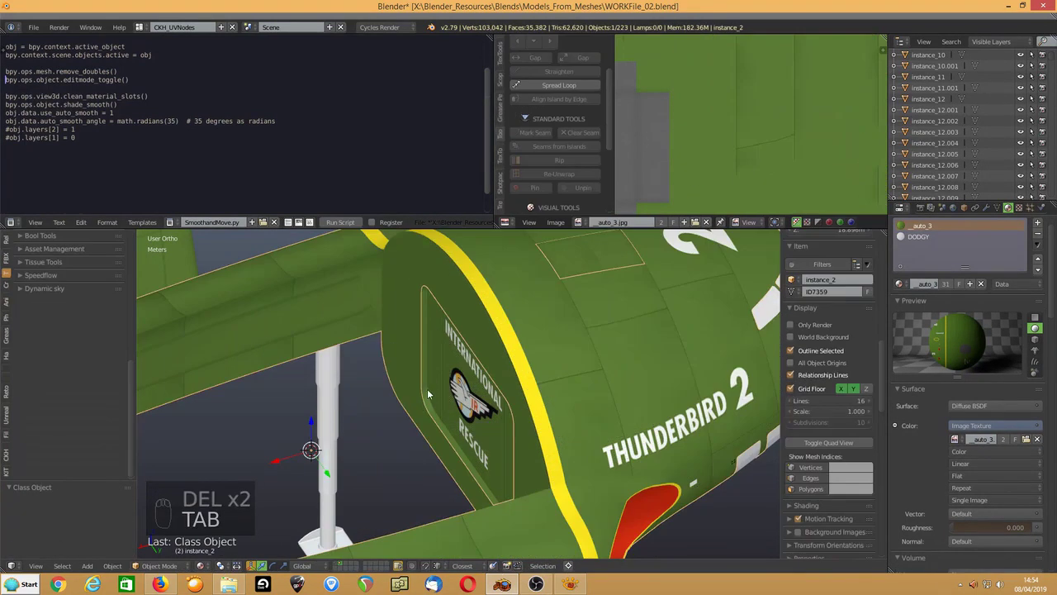
Join the separate logo door recess behind the bulkhead into the main hull object.
right_click(456, 388)
right_click(408, 345, "shift")
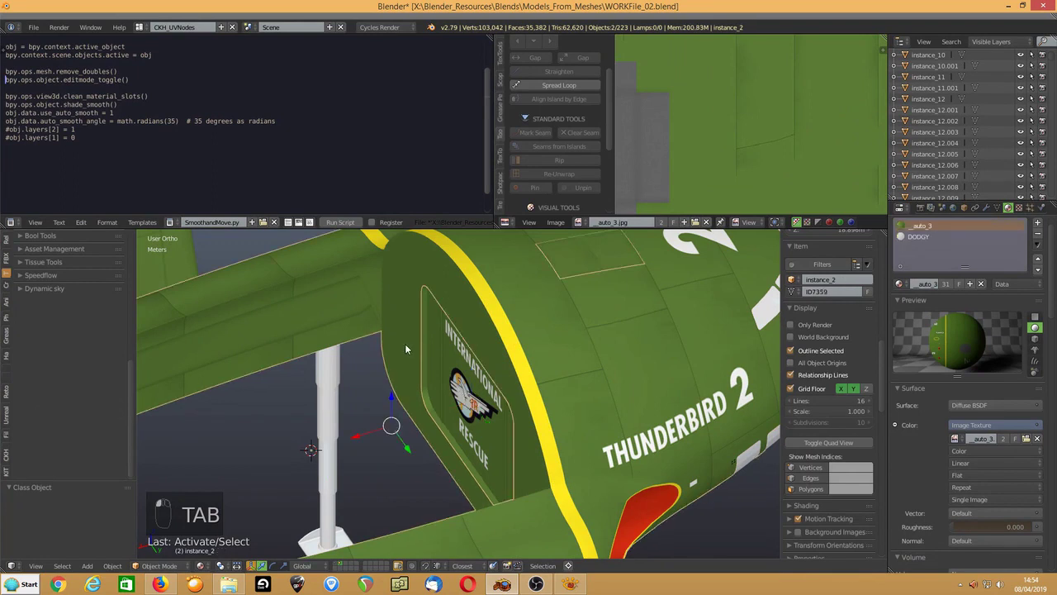
key("ctrl+j")
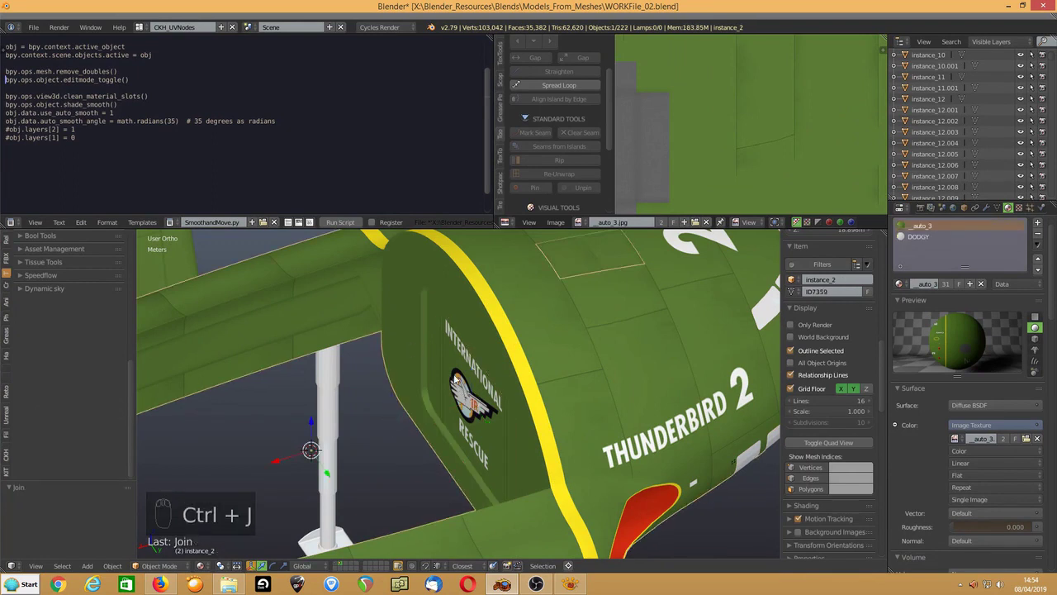
Select the logo door's faces, its surrounding rim and the bulkhead faces in the hull mesh, and remove their doubles.
key("Tab")
right_click(311, 449)
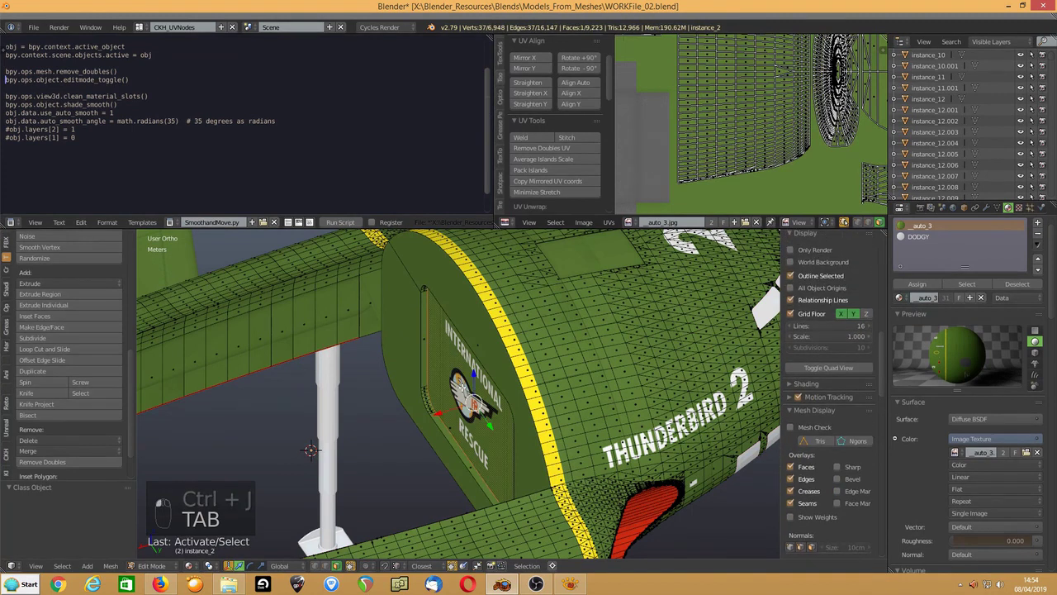
key("ctrl+KP_Add")
key("ctrl+KP_Add")
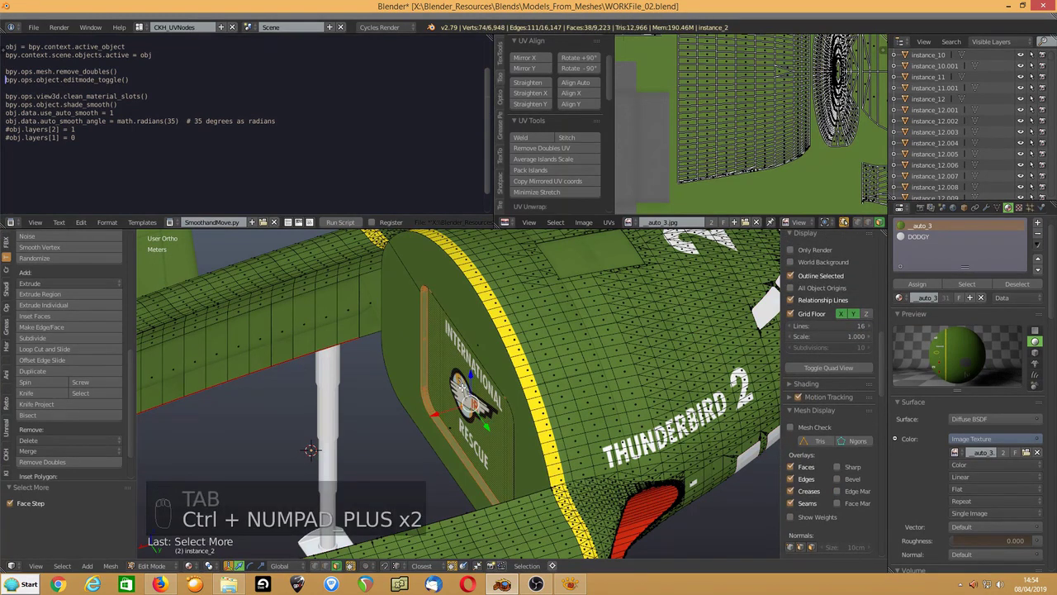
right_click(489, 330, "shift")
right_click(397, 341, "shift")
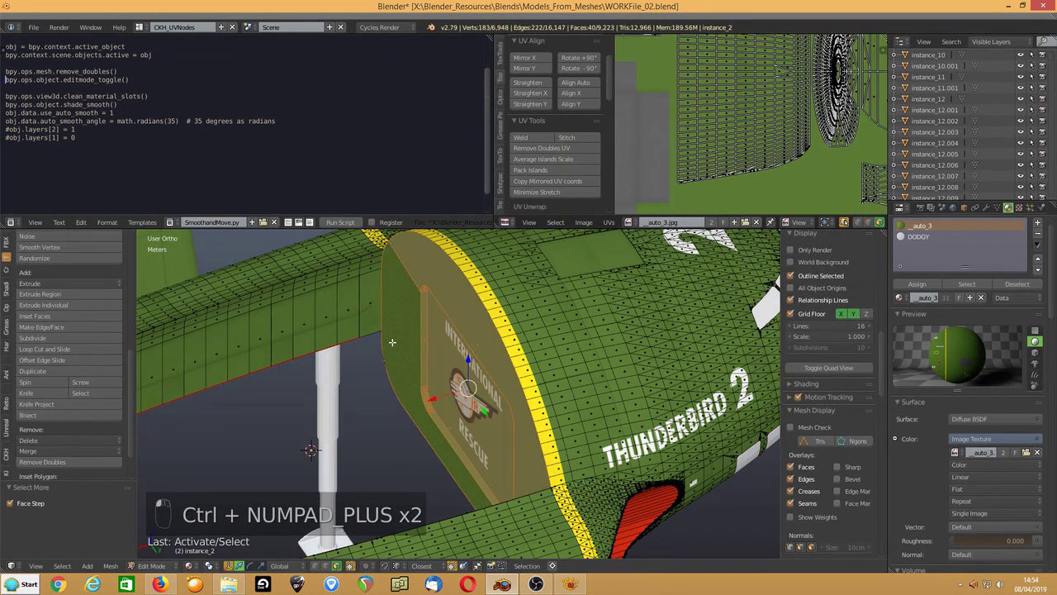
key("w")
left_click(378, 340)
Select the edge loop bordering the bulkhead around the engine box at the opposite end and fill it with a face.
key("shift+KP_7")
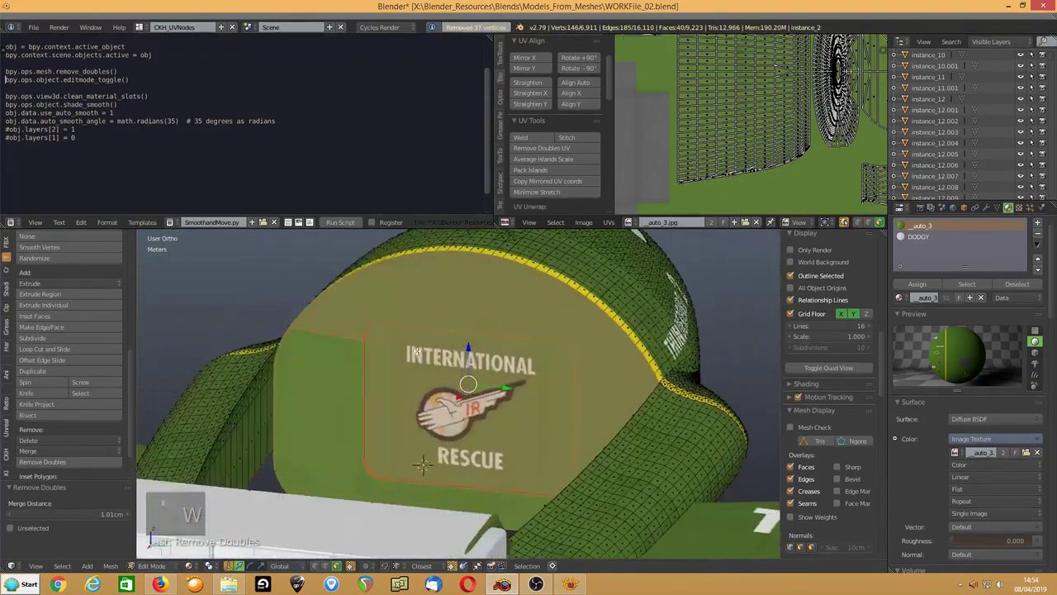
middle_click_drag(427, 364, 428, 168)
middle_click_drag(434, 241, 338, 453)
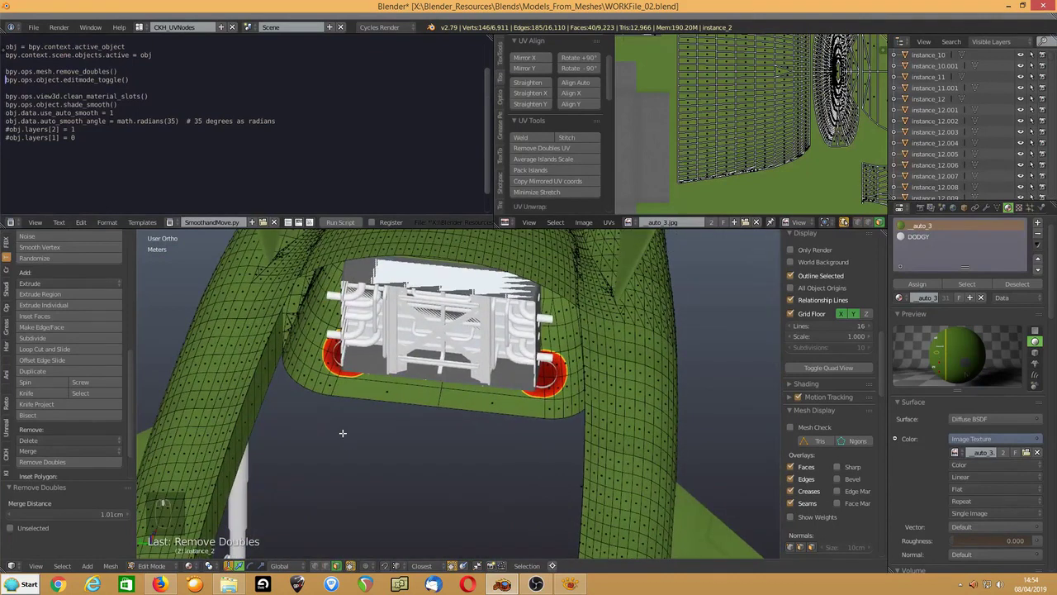
left_click(331, 566)
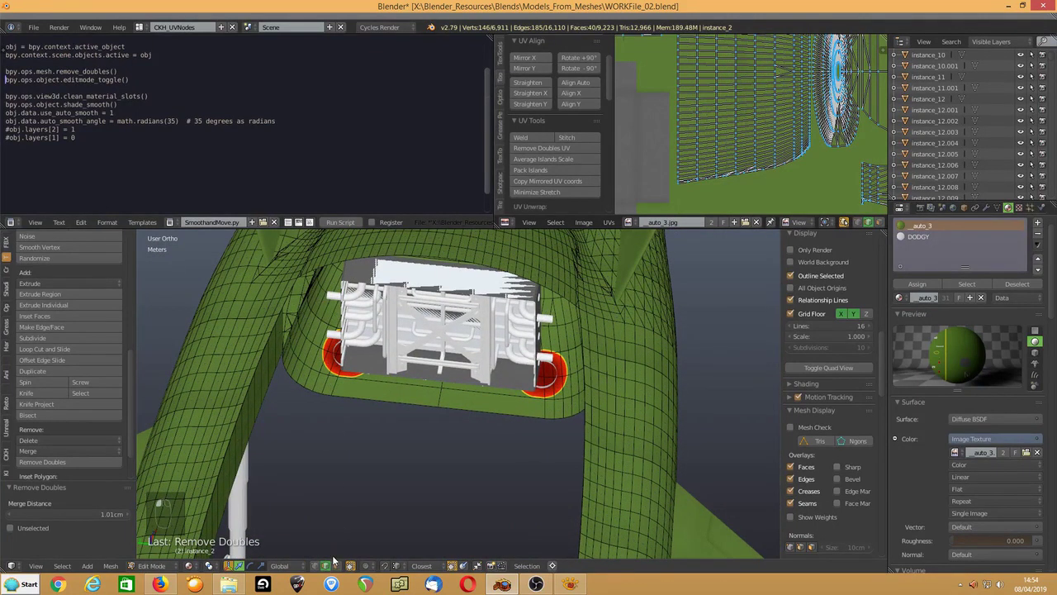
right_click(385, 403, "alt")
middle_click_drag(385, 404, 231, 453)
middle_click_drag(394, 365, 440, 393)
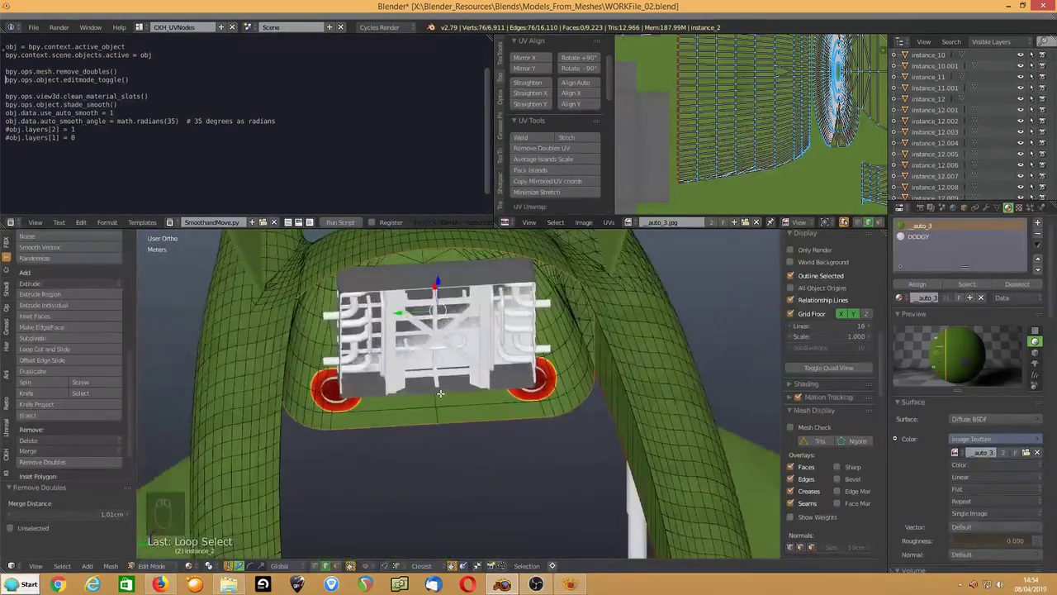
key("f")
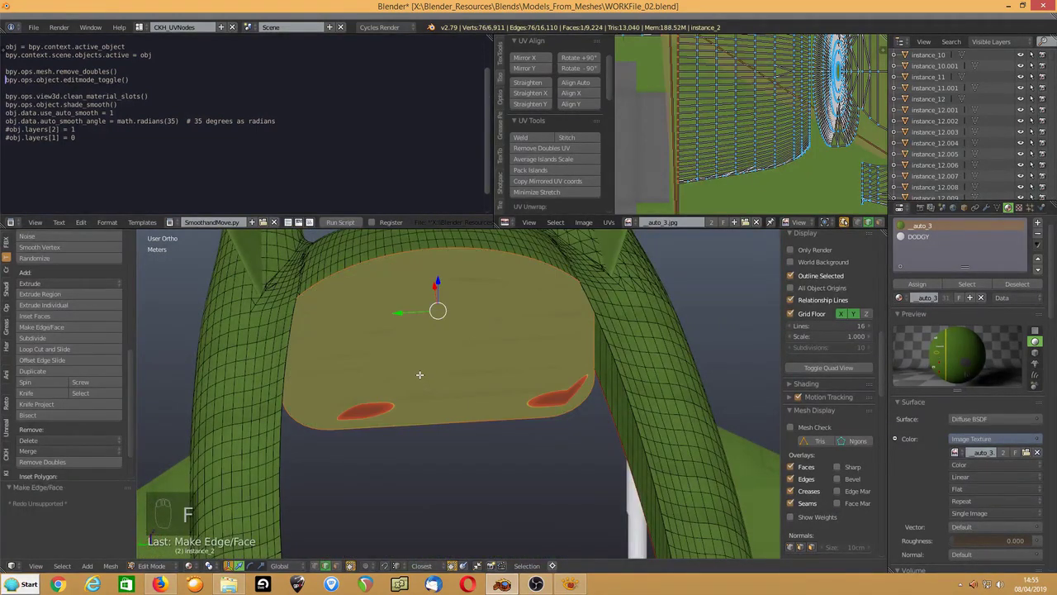
Separate the new bulkhead face into its own object and hide the hull.
key("p")
left_click(421, 374)
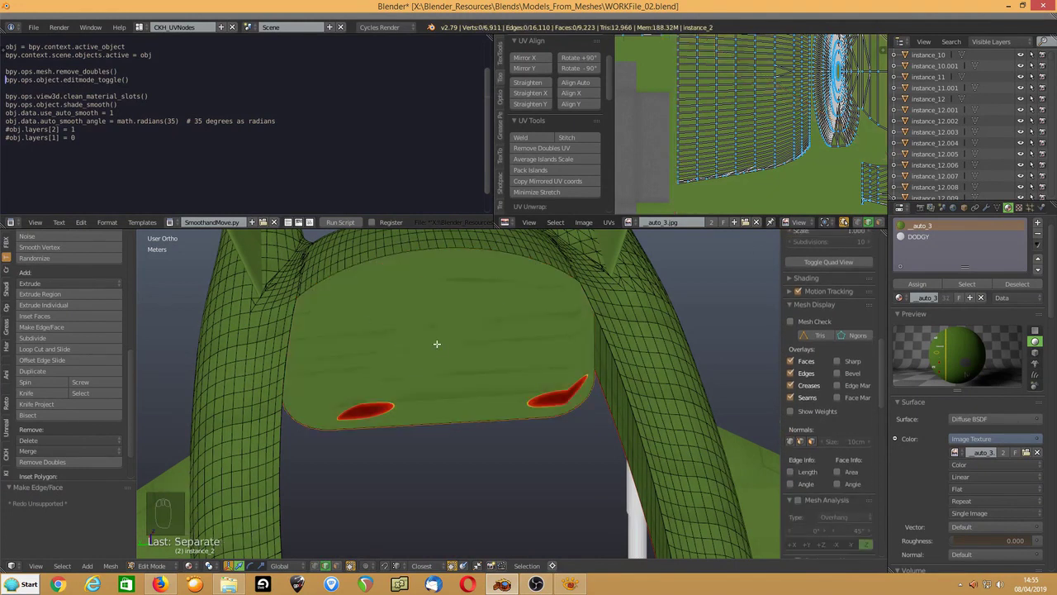
key("Tab")
key("h")
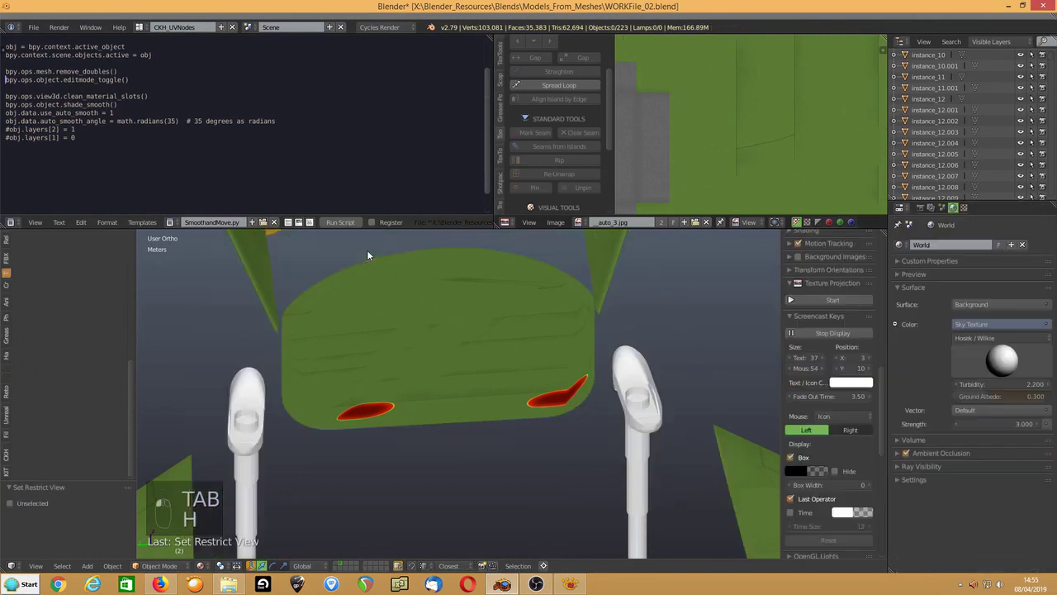
Delete the faces with the DODGY material from the engine box, then remove doubles across its whole mesh.
middle_click_drag(543, 316, 508, 355)
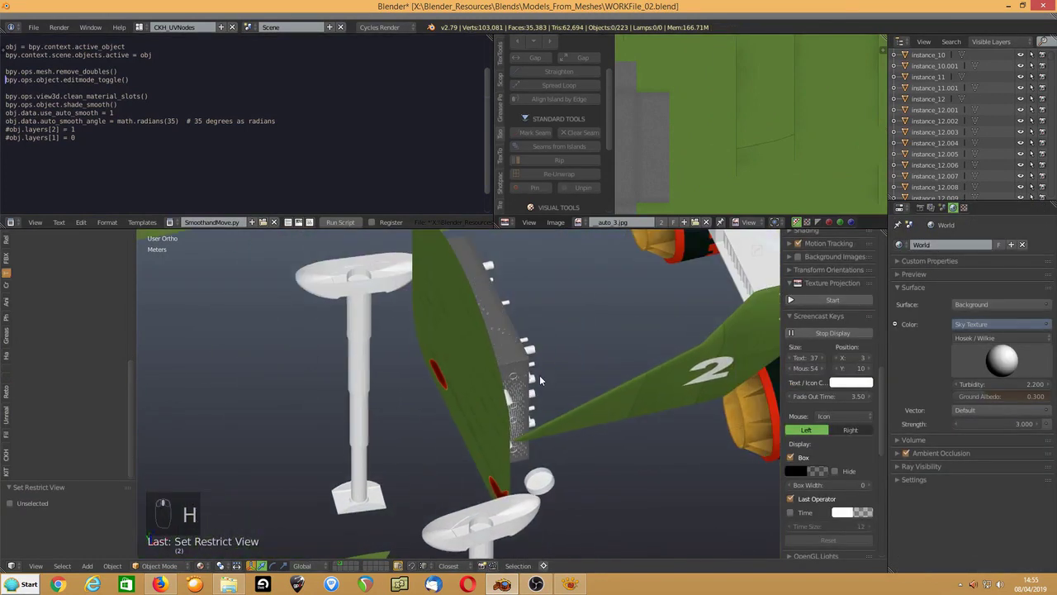
right_click(508, 355)
key("Tab")
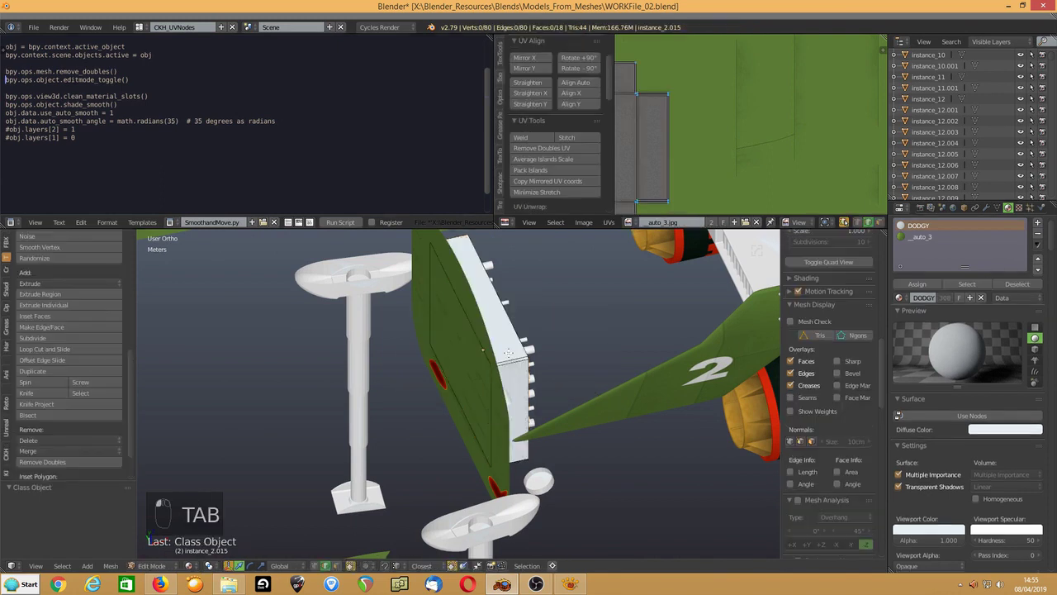
left_click(950, 284)
key("Delete")
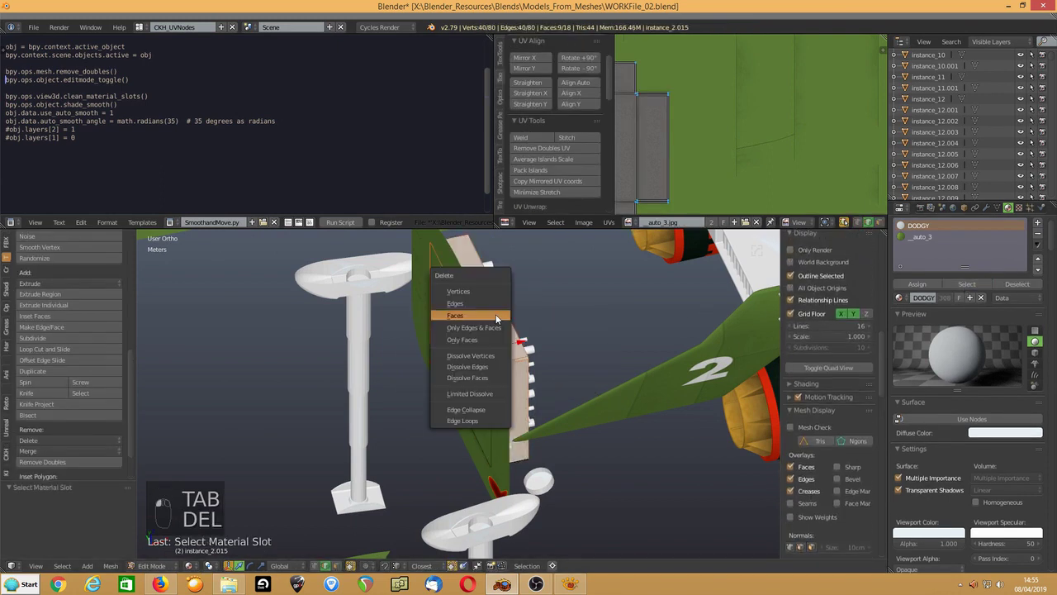
left_click(496, 319)
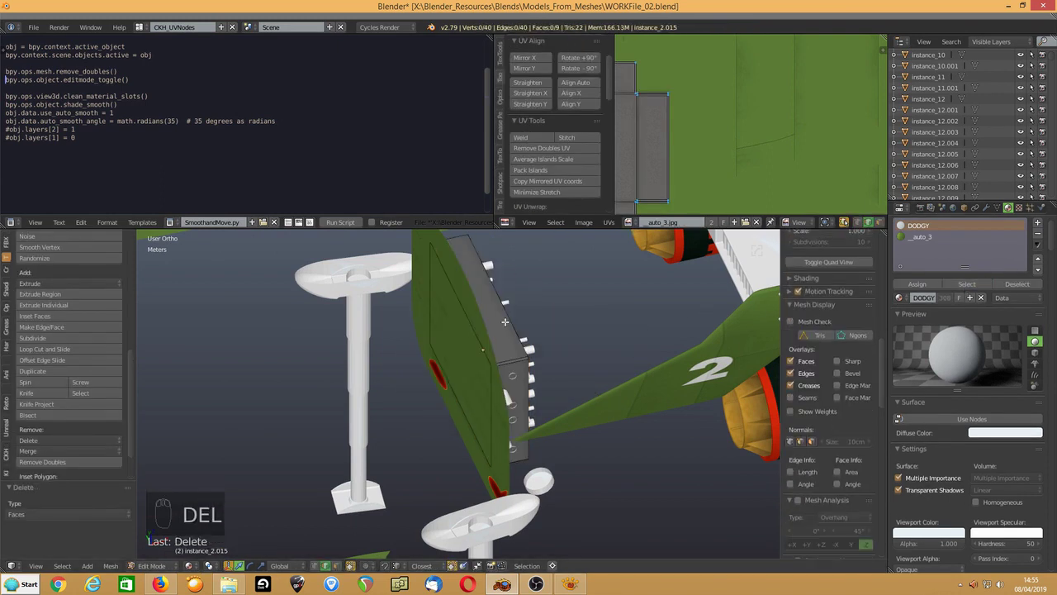
key("a")
key("w")
left_click(504, 321)
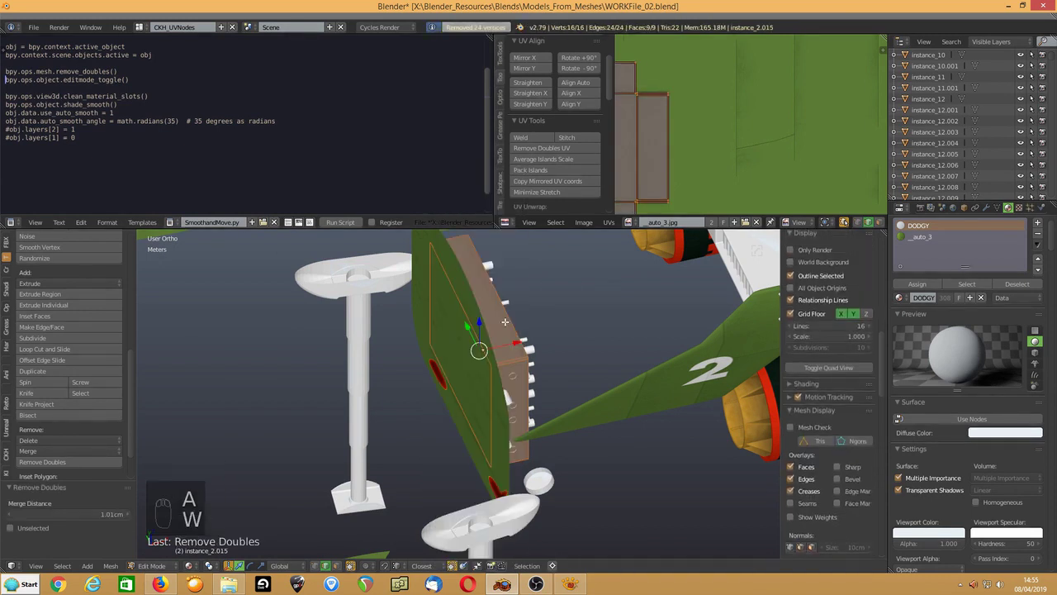
Isolate the engine box, fill its open front edge loop with a face and separate that face into its own object.
middle_click_drag(478, 337, 532, 328)
key("KP_Divide")
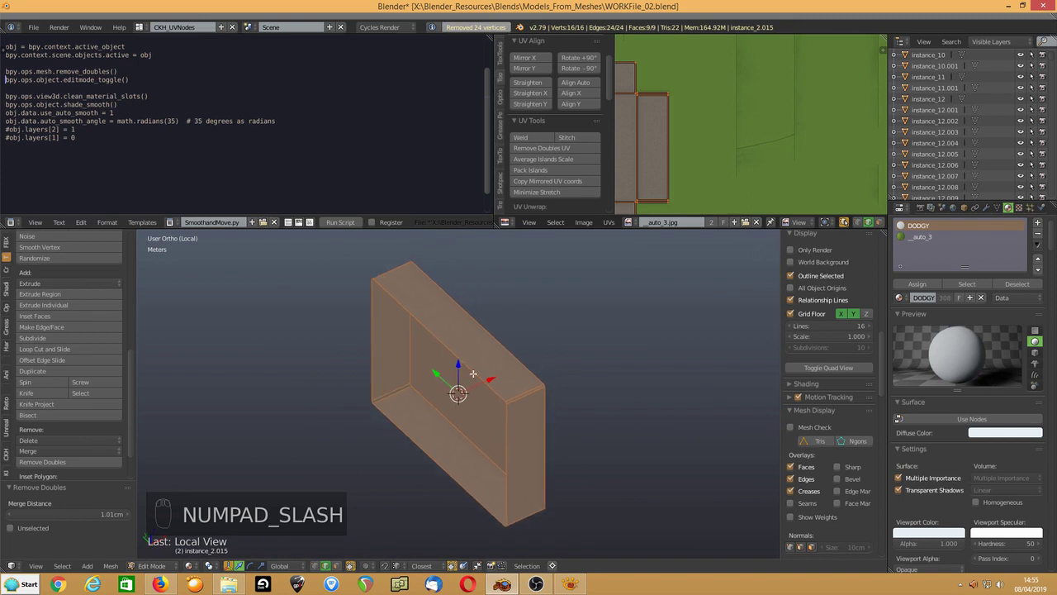
left_click(337, 567)
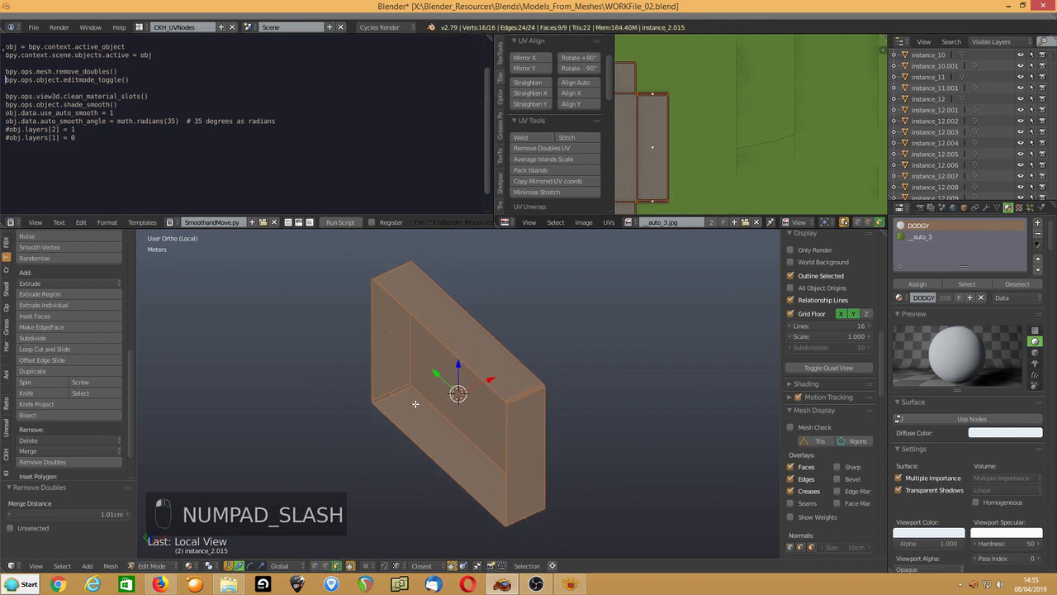
left_click(325, 567)
right_click(425, 329, "alt")
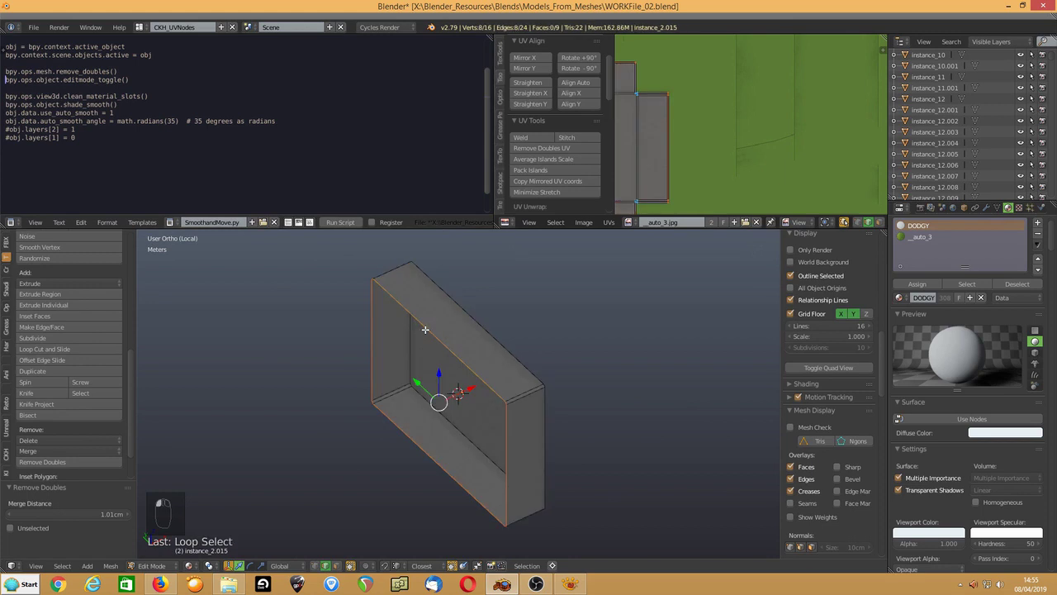
key("f")
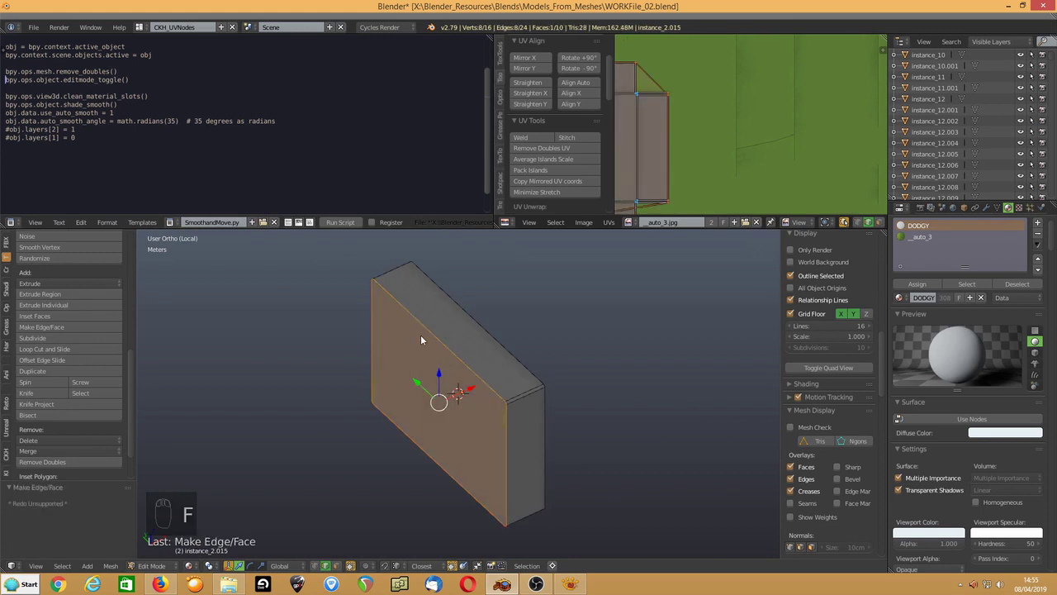
key("p")
left_click(421, 334)
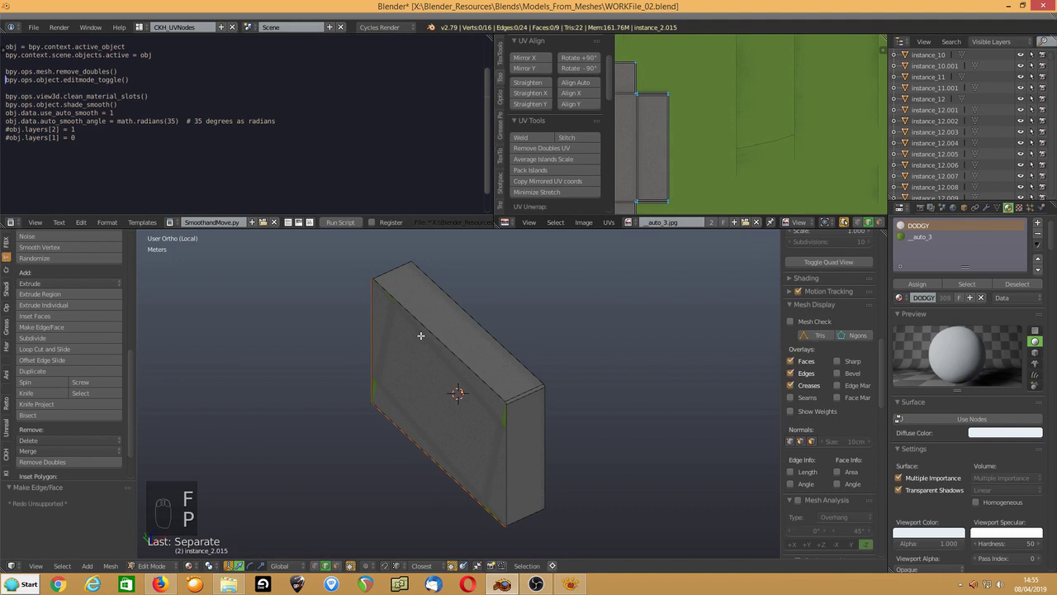
key("Tab")
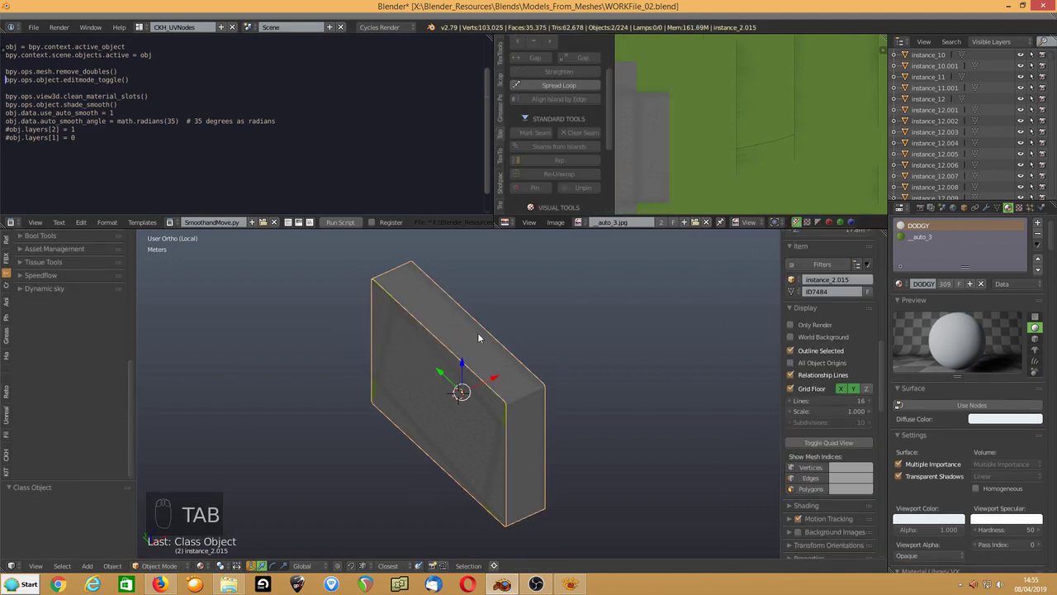
Leave the isolated view and hide the engine box together with the small part on its upper edge.
key("alt+h")
left_click(475, 334)
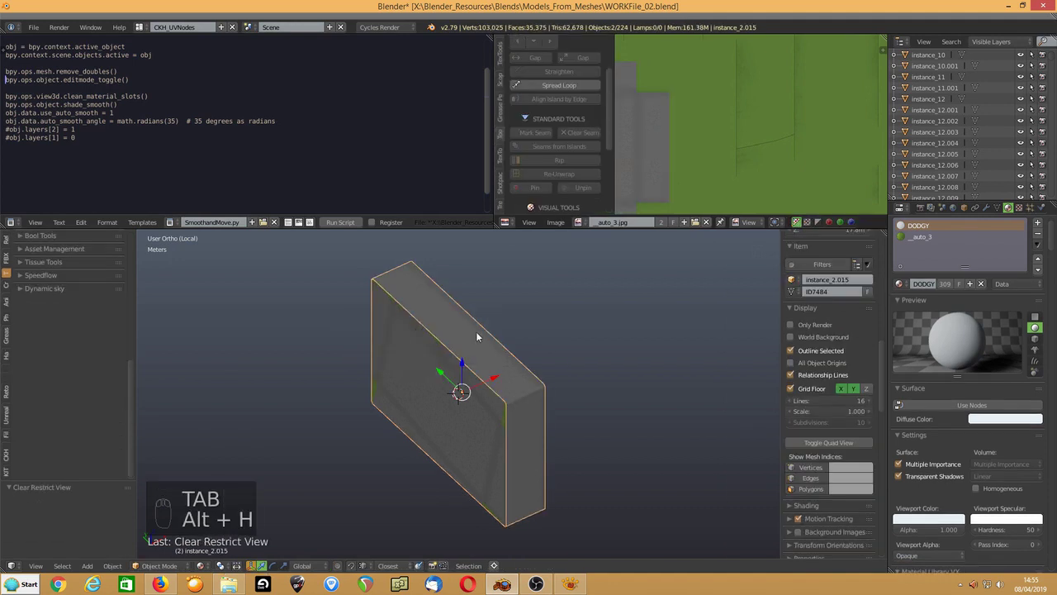
key("KP_Divide")
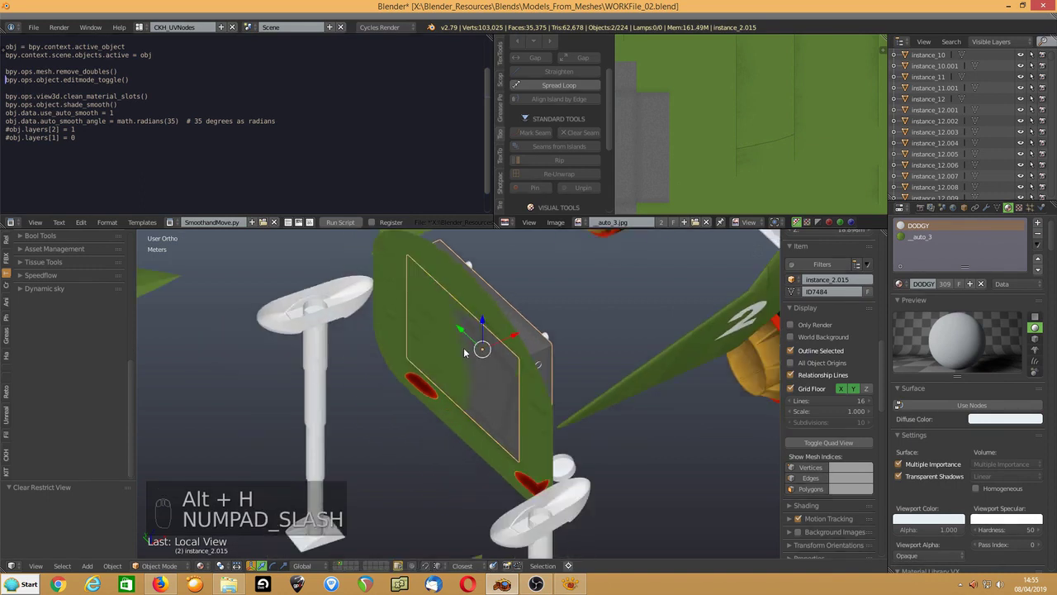
right_click(521, 321)
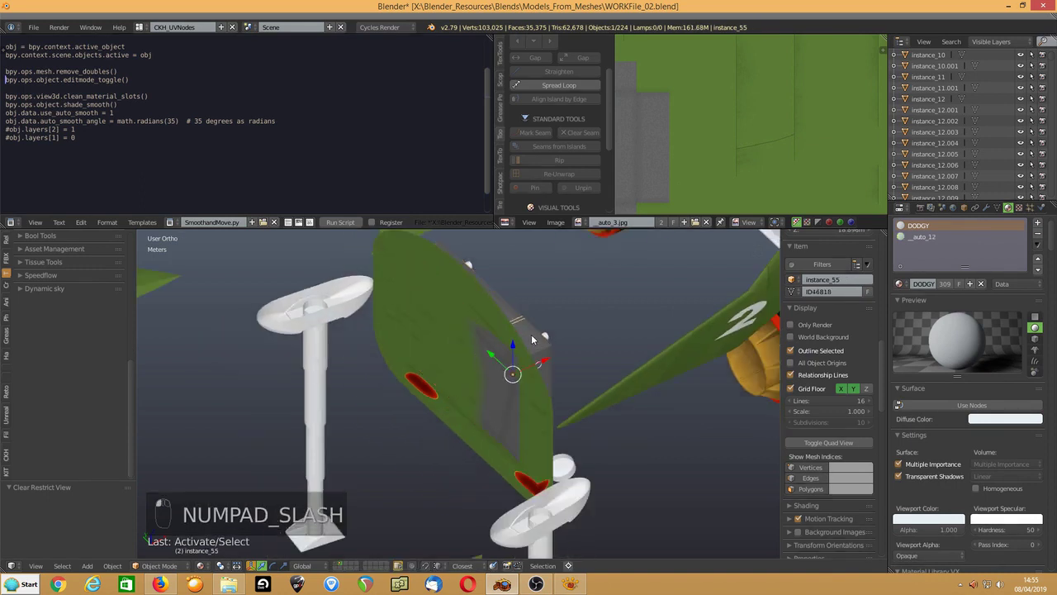
key("h")
key("h")
right_click(535, 336)
key("h")
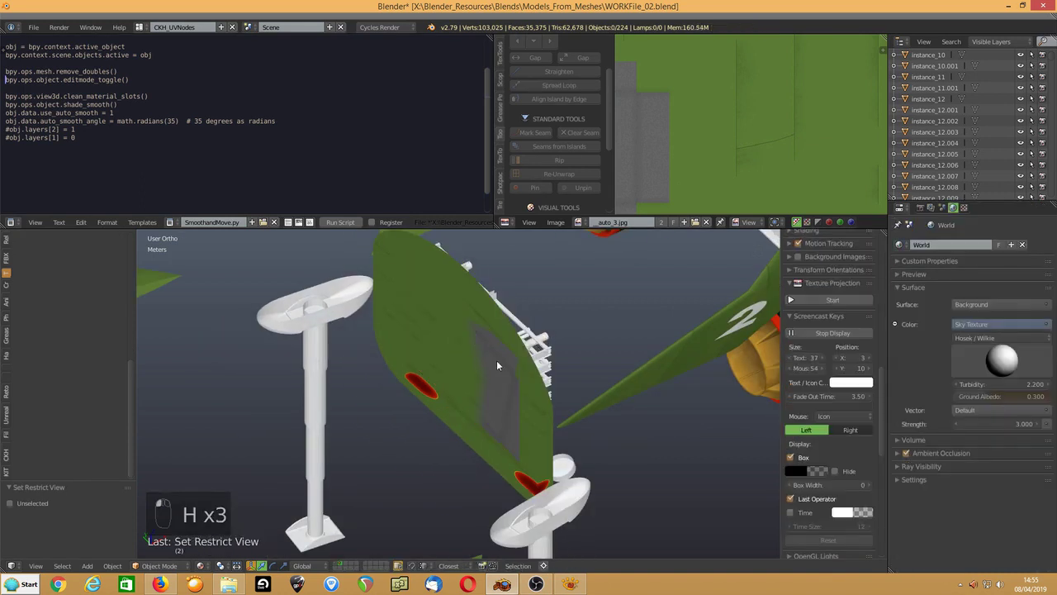
Move the separated rectangular face -44.8 cm along X, in front of the bulkhead face, and isolate both in right orthographic view.
right_click(507, 362)
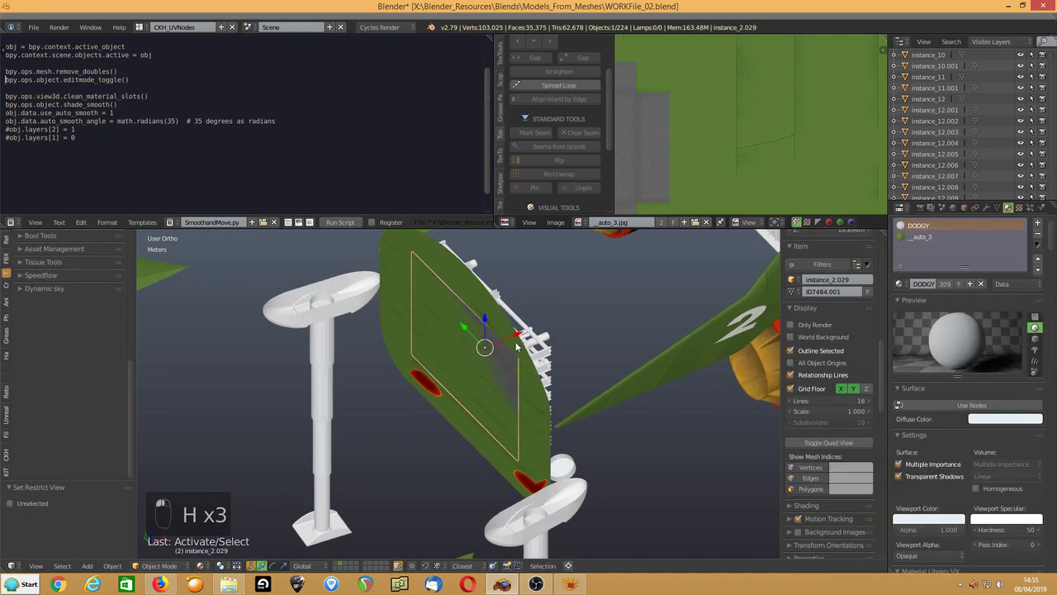
right_click_drag(511, 341, 511, 341)
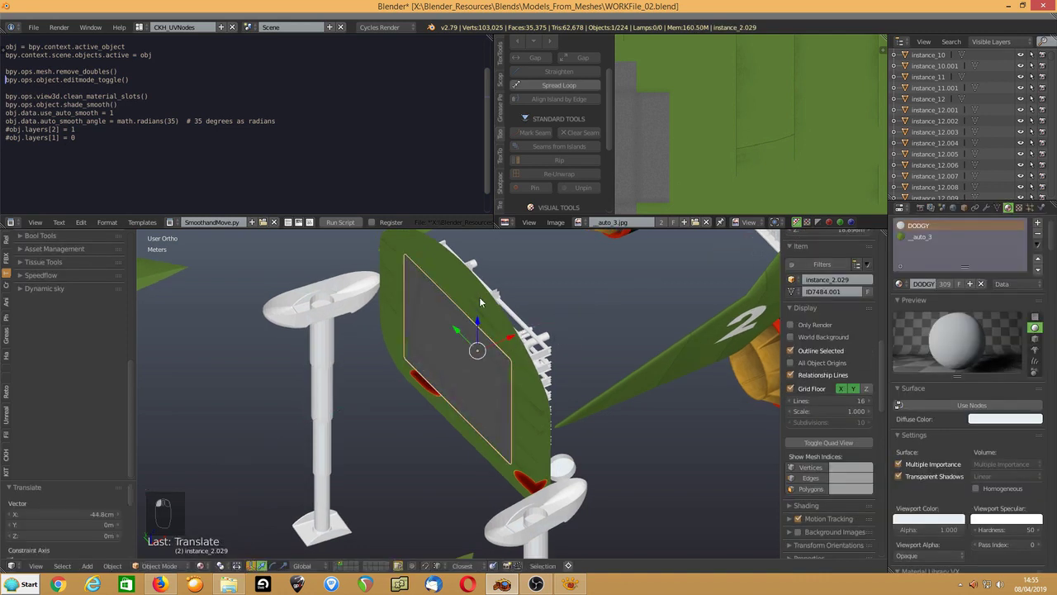
right_click(433, 324)
key("KP_3")
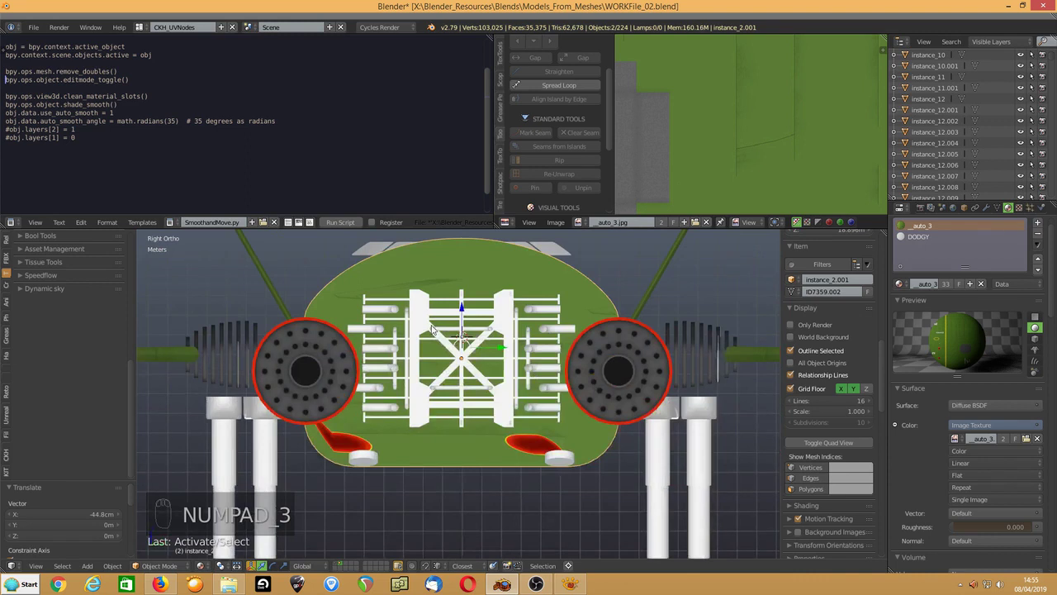
key("KP_Divide")
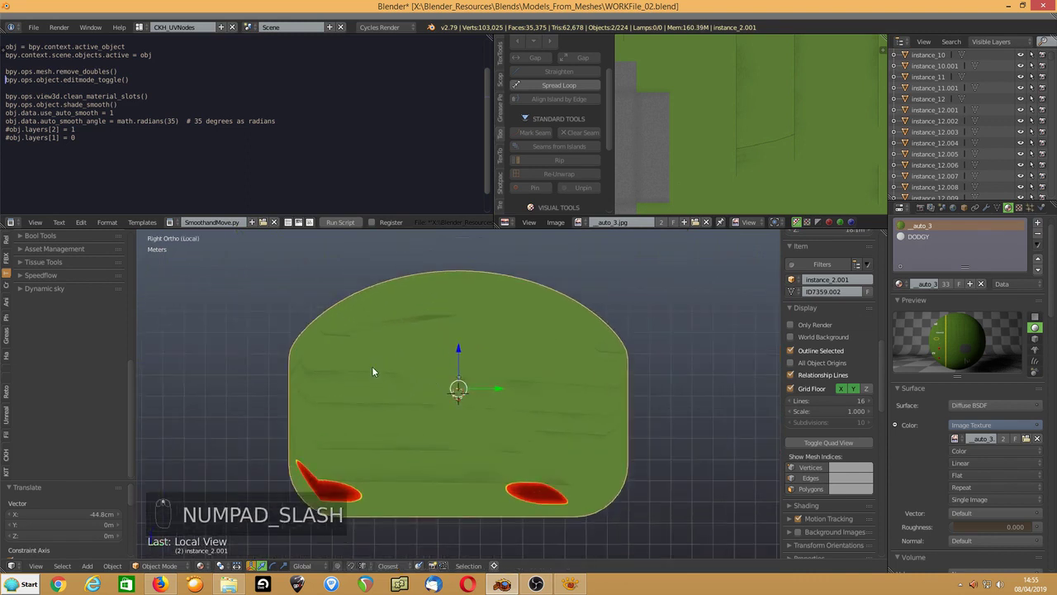
Use Knife Project to cut the rectangle's outline into the bulkhead face and delete the face inside the cut.
left_click(160, 566)
left_click(161, 533)
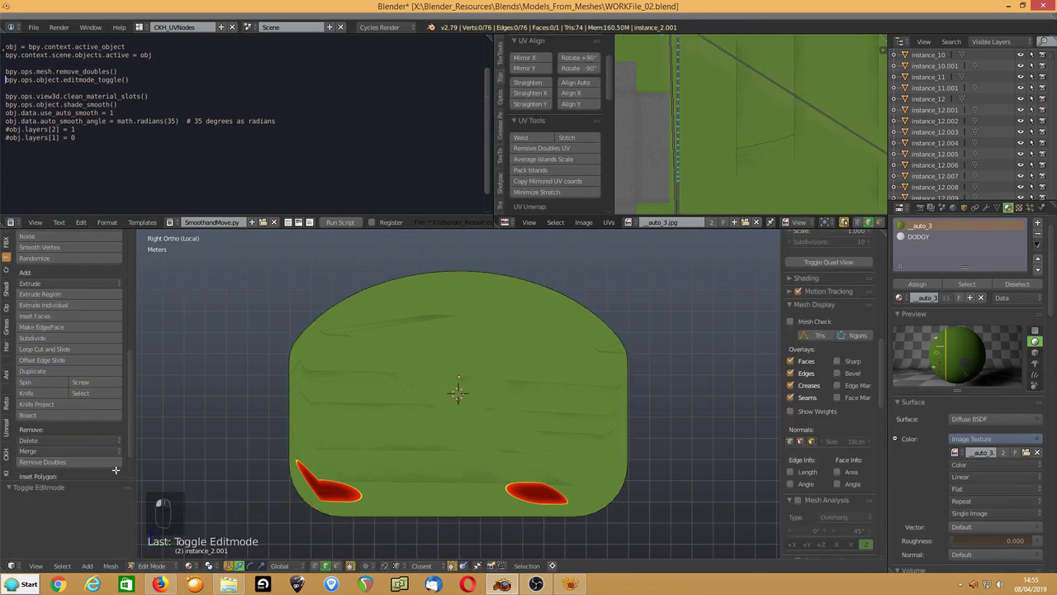
scroll(104, 411, "down", 1)
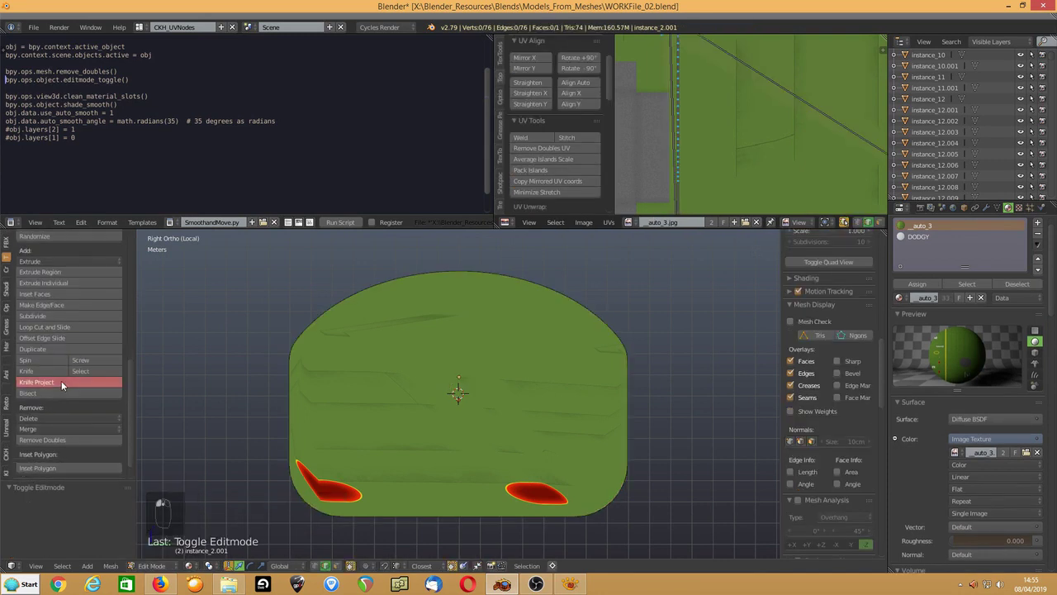
left_click(61, 381)
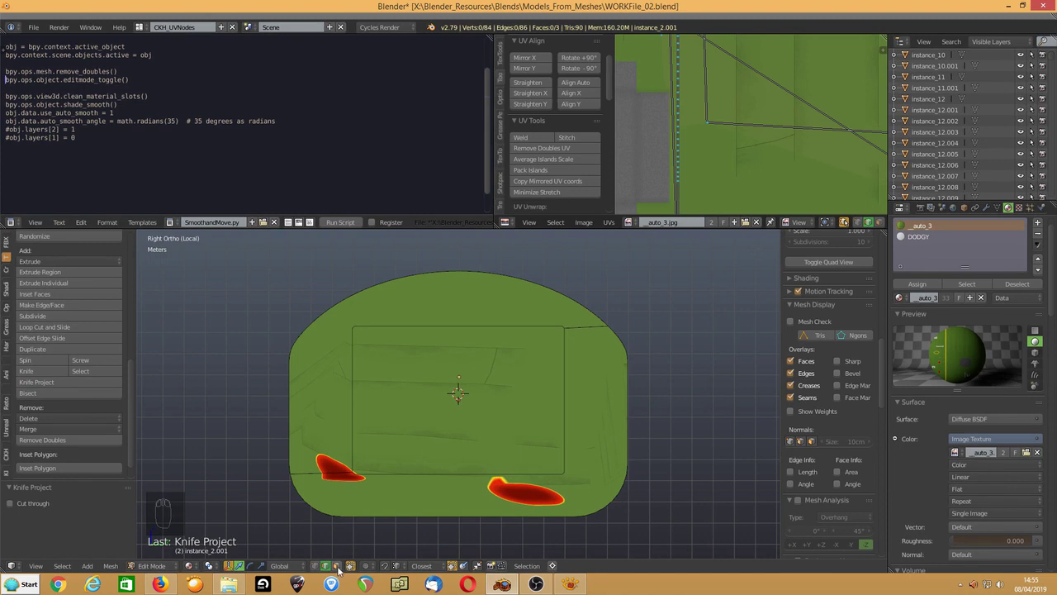
right_click(421, 403)
key("Delete")
left_click(421, 405)
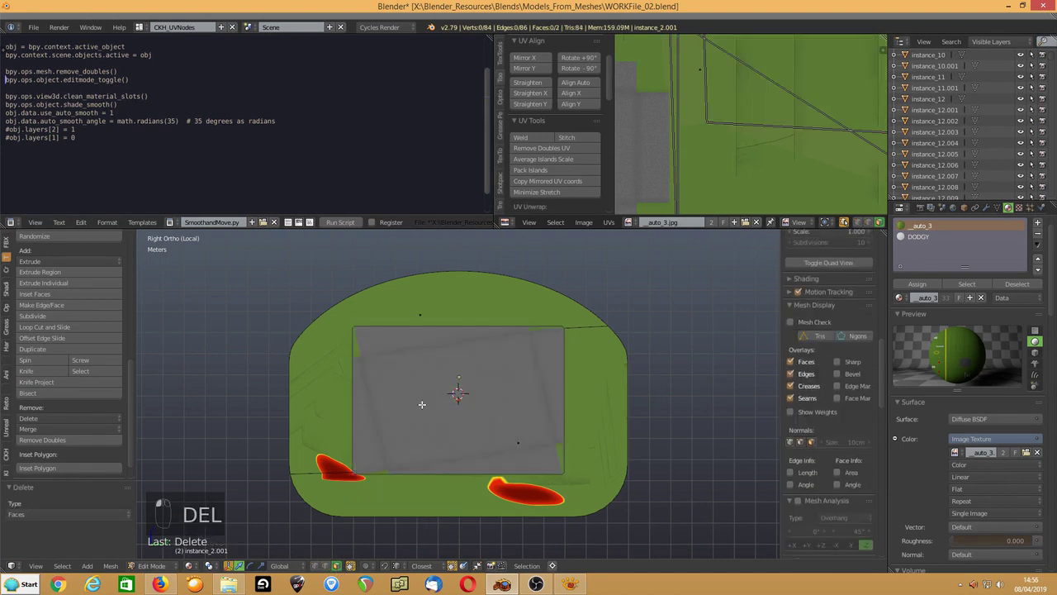
Select all faces of the cut bulkhead and project their UVs from the right orthographic view.
scroll(437, 305, "down", 1)
key("a")
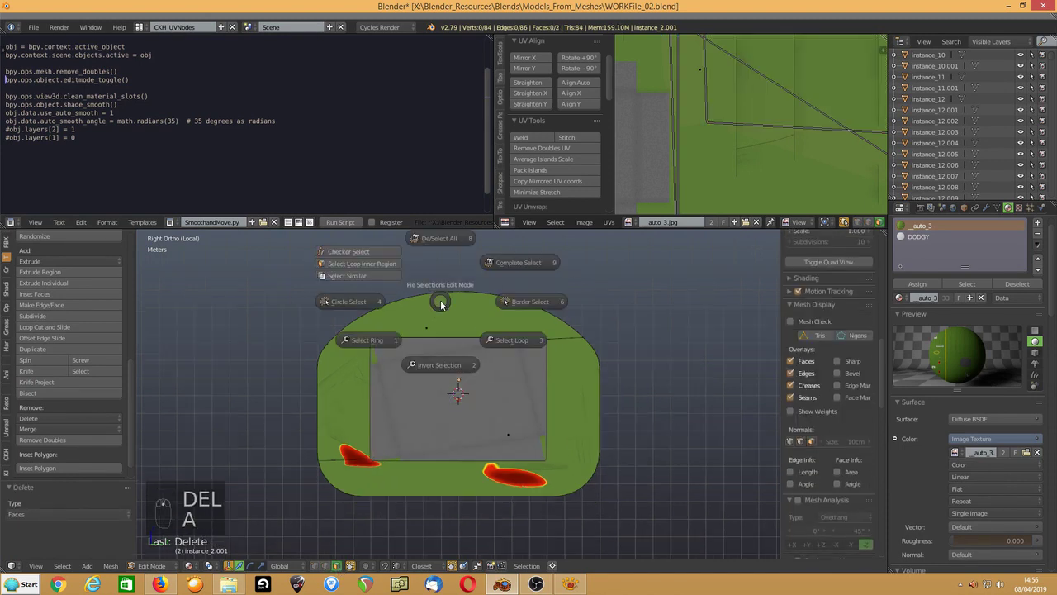
scroll(798, 78, "up", 3)
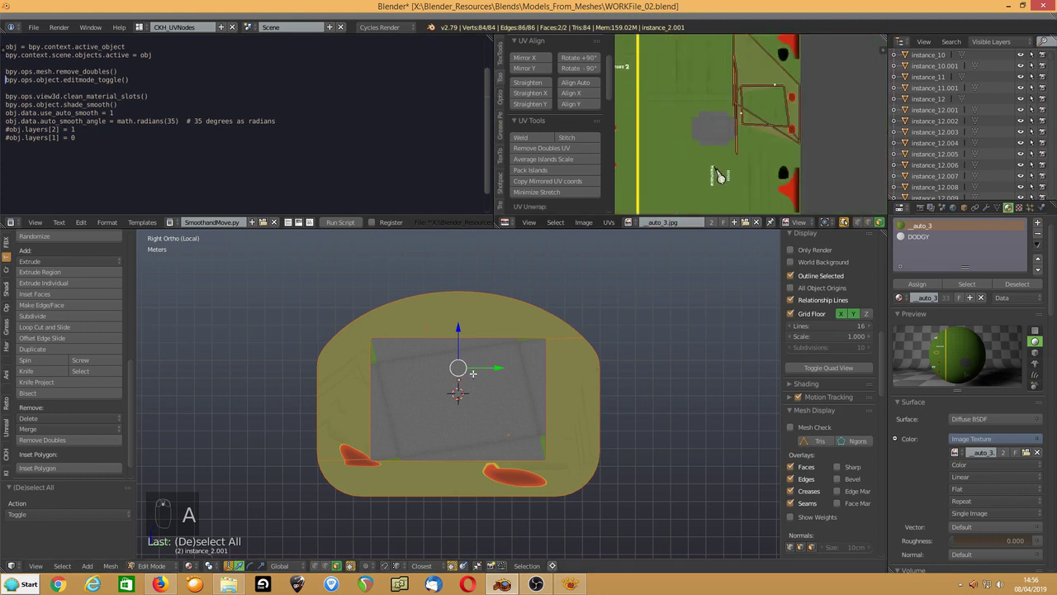
key("u")
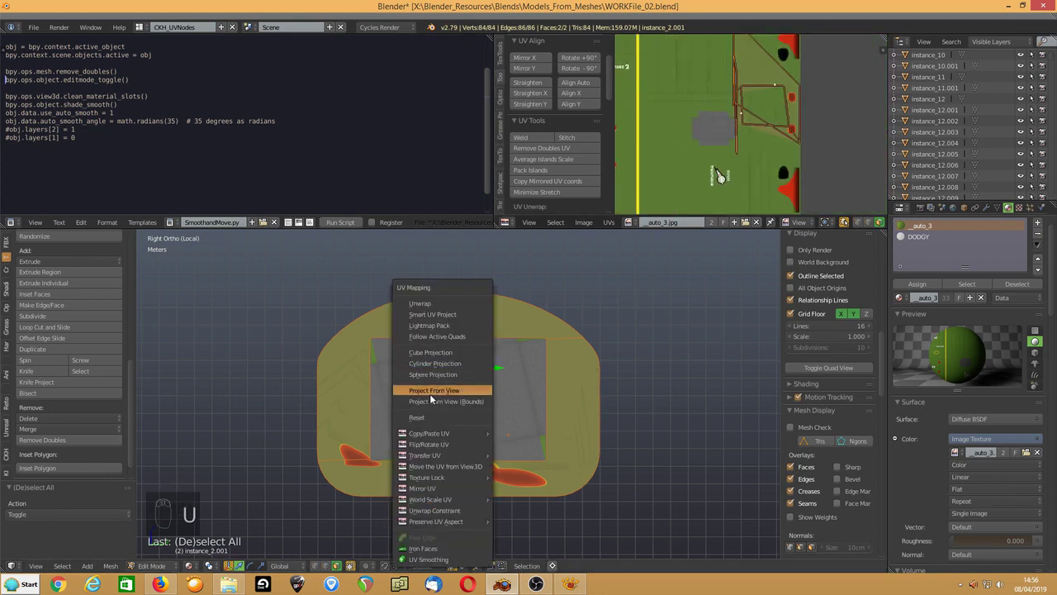
left_click(434, 390)
Fit the bulkhead's UVs onto the plain green area of the texture, scaled to about 0.747 and rotated -90°.
scroll(749, 131, "down", 2)
middle_click_drag(750, 131, 774, 132)
key("s")
left_click(722, 165)
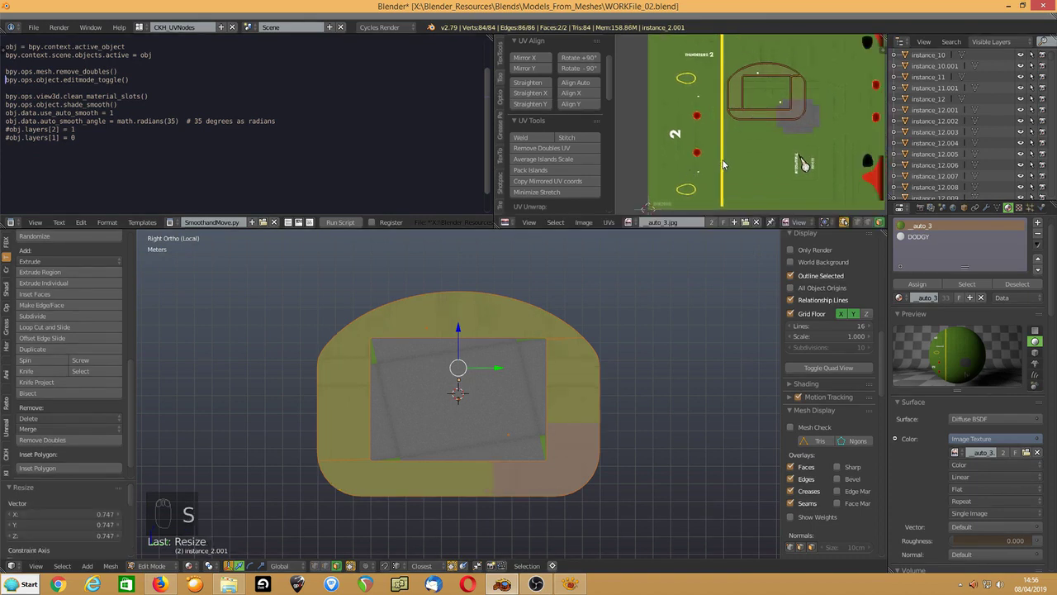
type("r90")
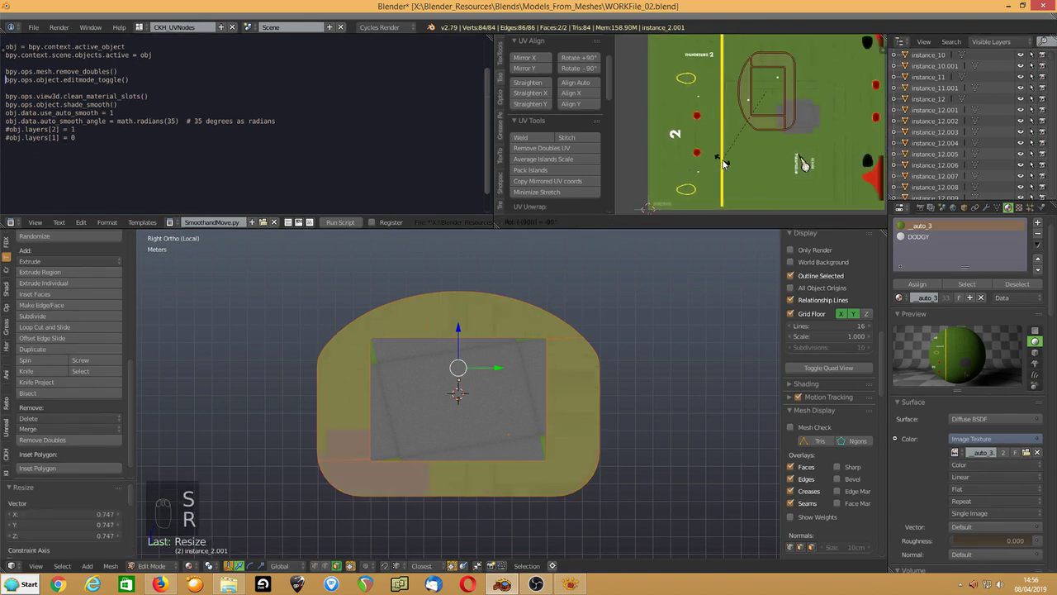
left_click(723, 163)
key("g")
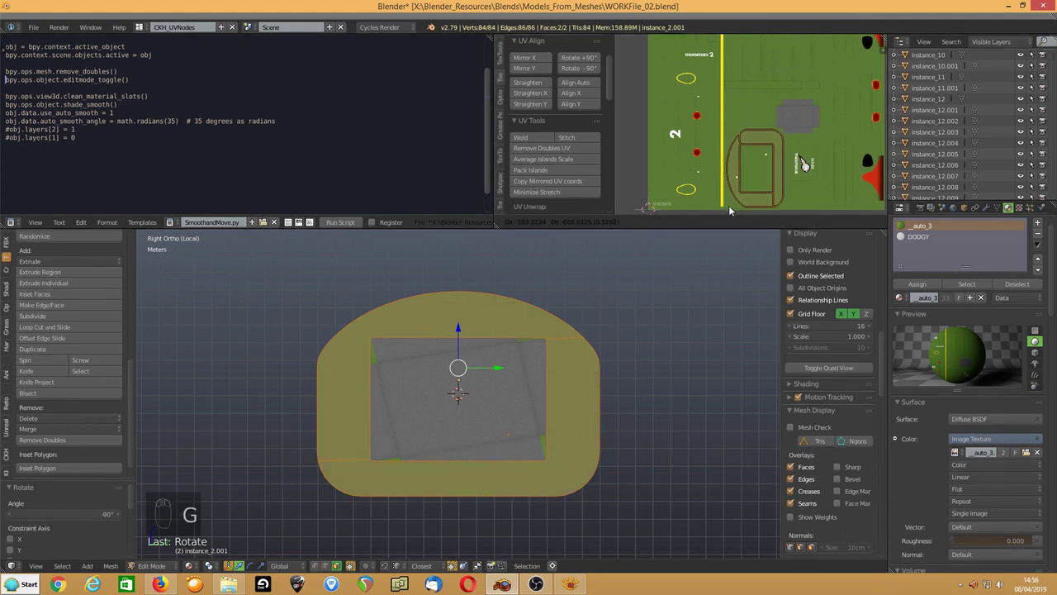
left_click(717, 212)
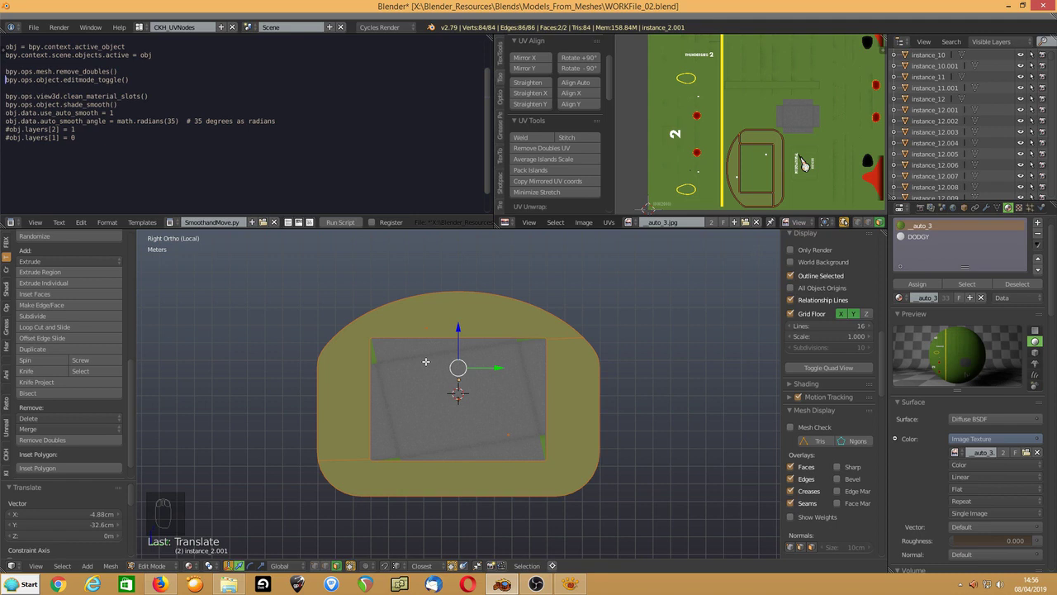
Leave mesh editing and the isolated view, and unhide all hidden objects.
key("Tab")
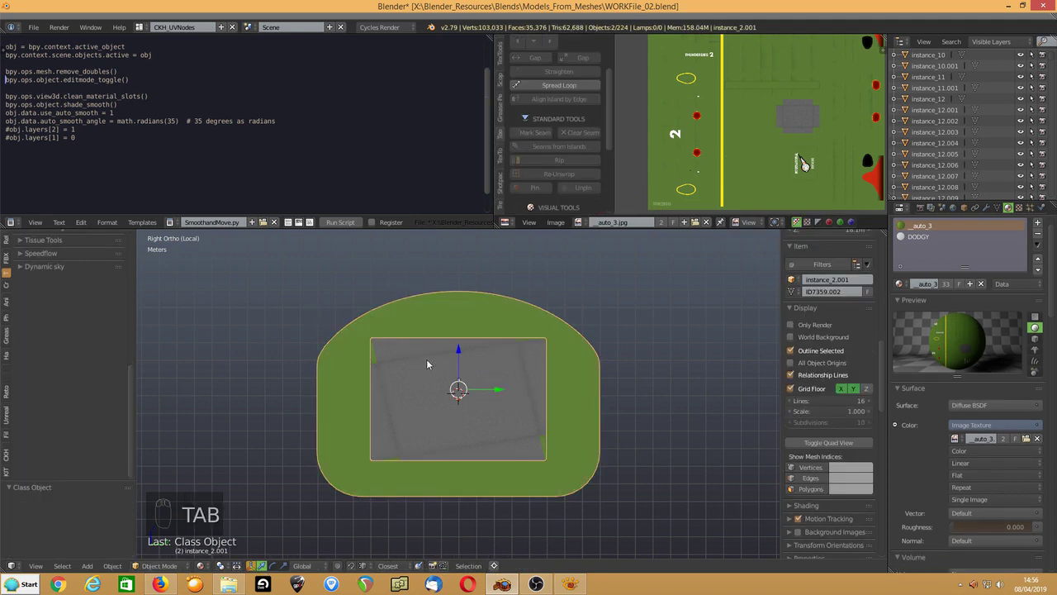
key("KP_Divide")
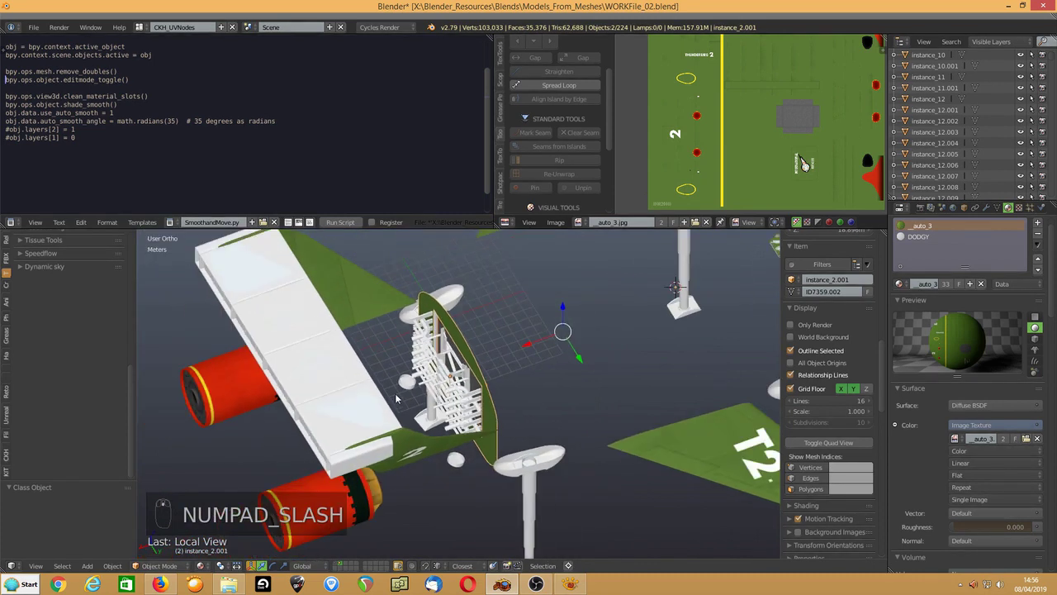
key("alt+h")
left_click(396, 399)
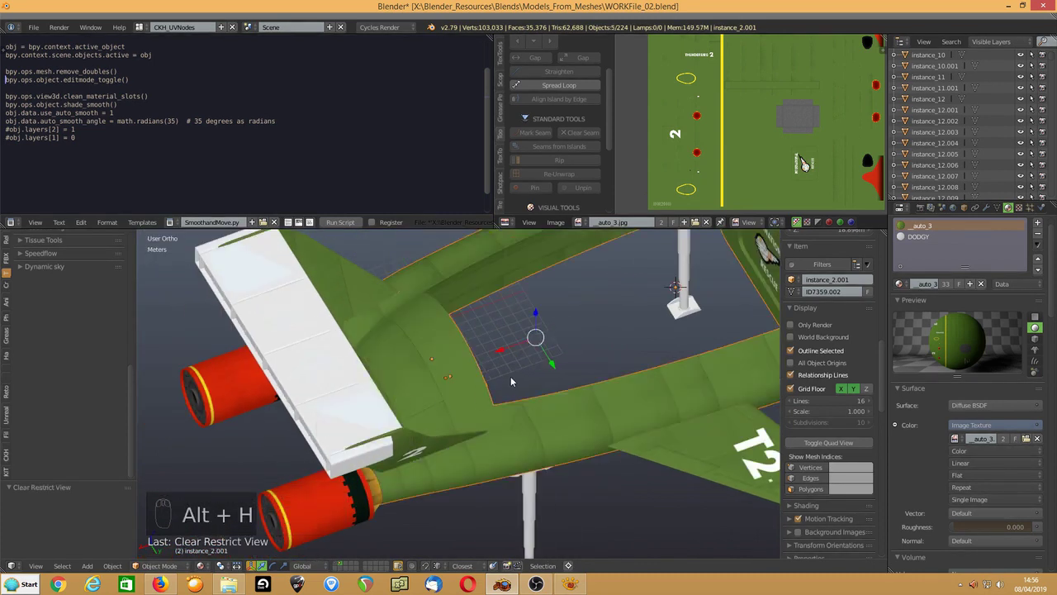
Delete the separate rectangular cutter face in front of the engine box opening.
middle_click_drag(345, 357, 359, 375)
right_click(438, 340)
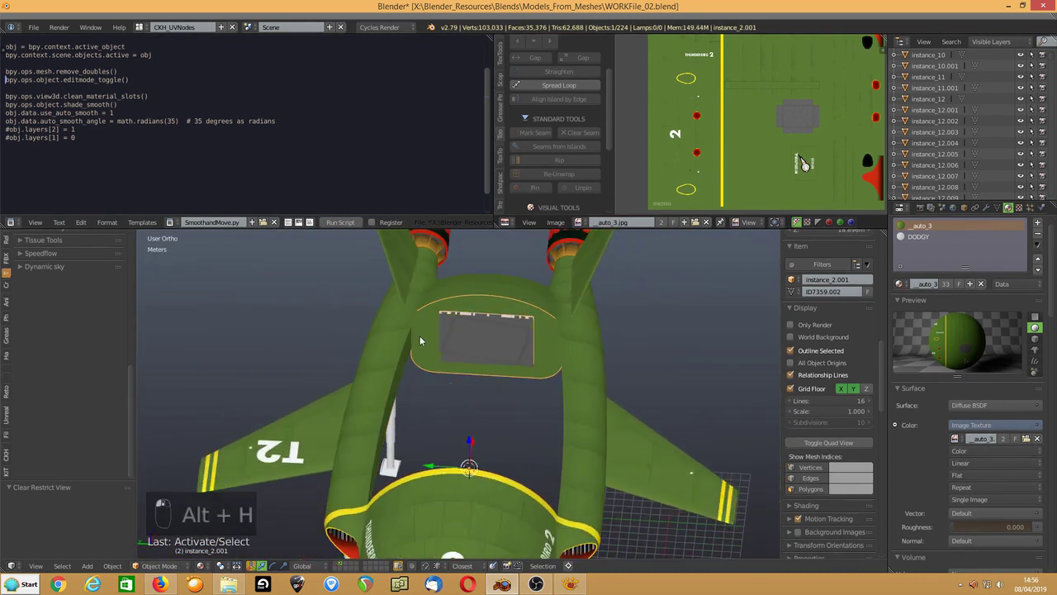
key("Delete")
left_click(466, 340)
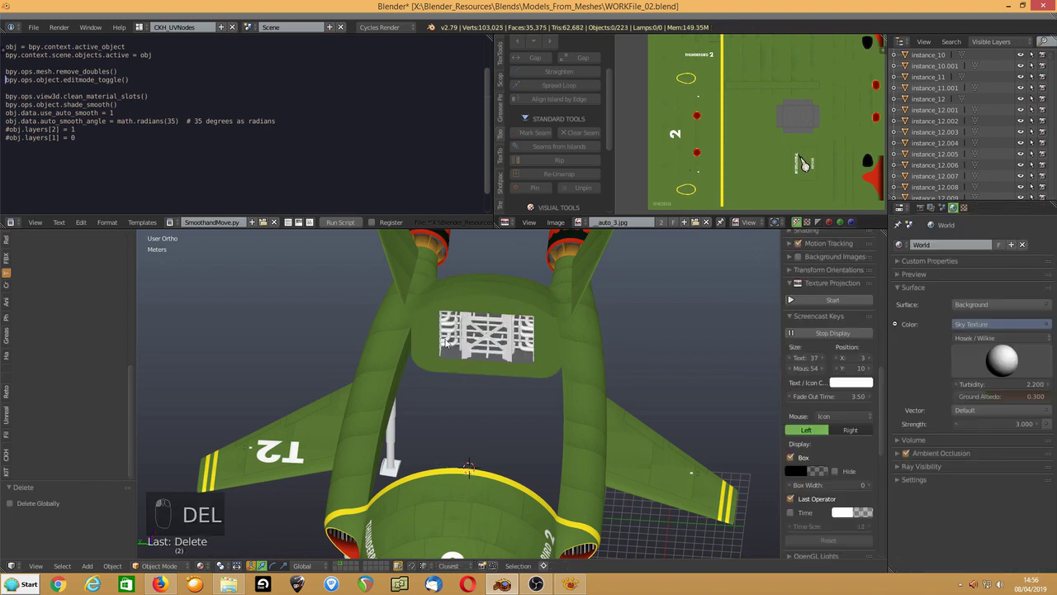
Join the bulkhead face and the engine box into the main hull object.
right_click(429, 329)
left_click(372, 347, "shift")
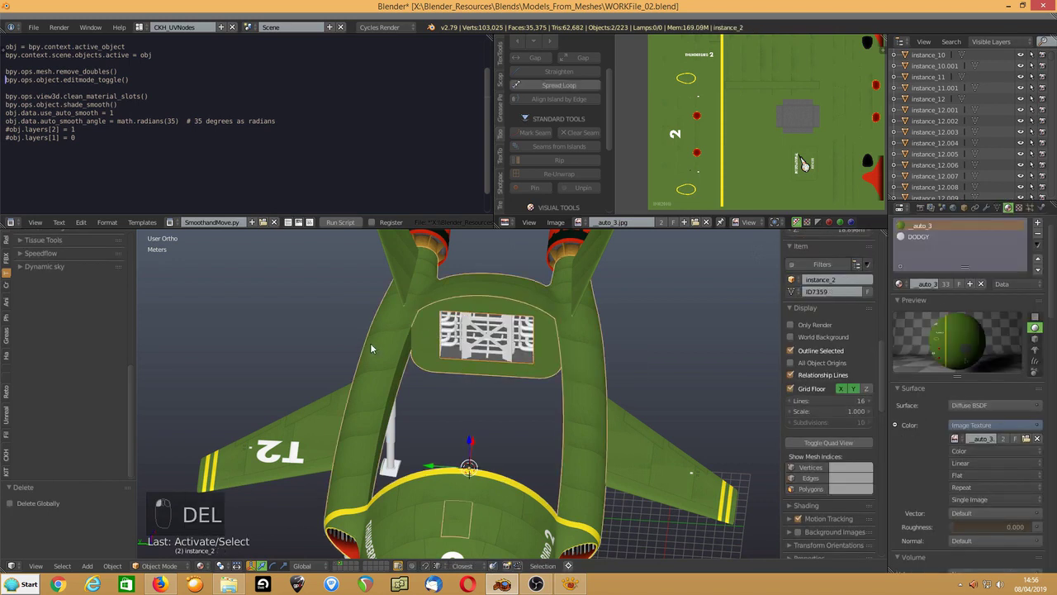
key("ctrl+j")
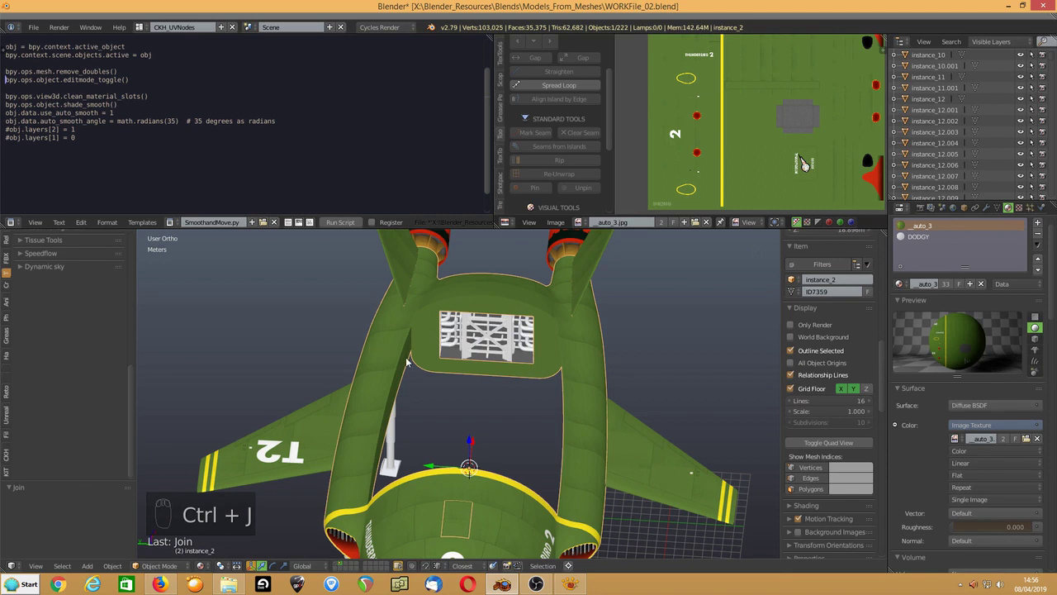
scroll(473, 371, "up", 3)
right_click(441, 329)
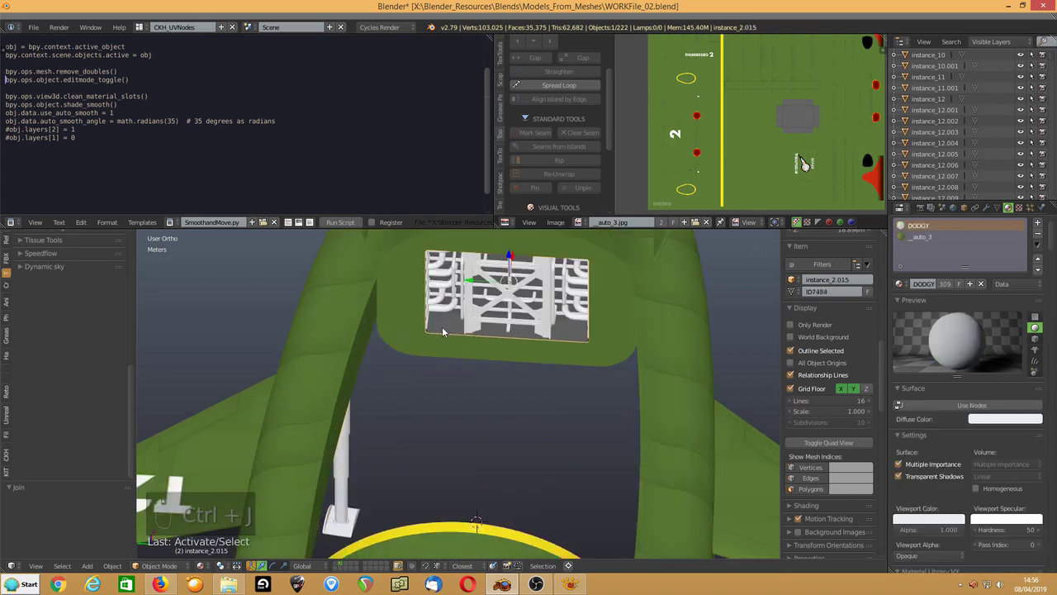
right_click(439, 342, "shift")
key("ctrl+j")
In the hull mesh, add the linked engine box faces to the bulkhead selection and remove their doubles.
middle_click_drag(438, 341, 460, 446)
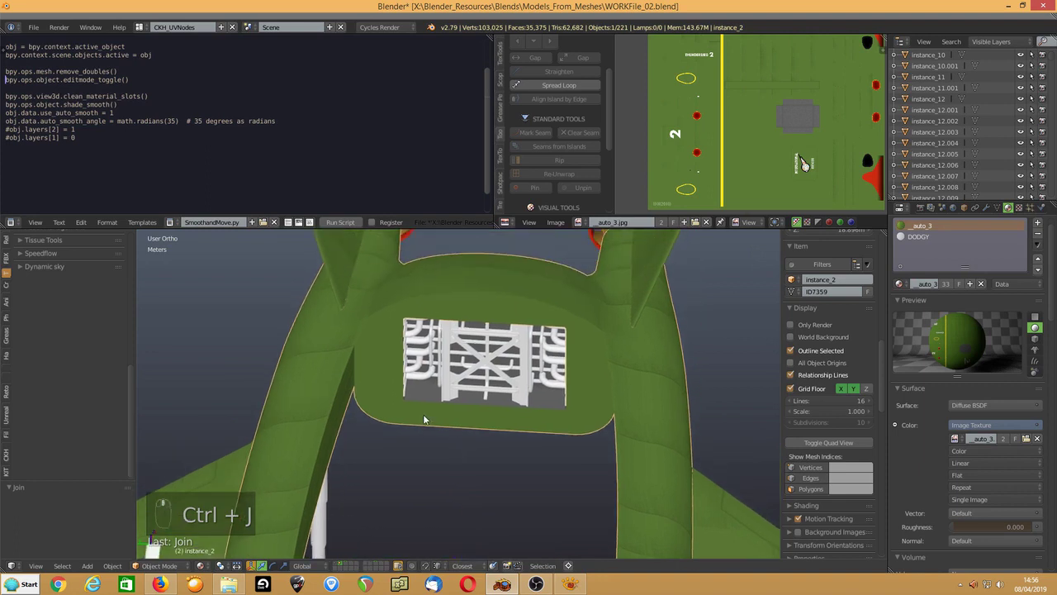
key("Tab")
scroll(409, 405, "up", 2)
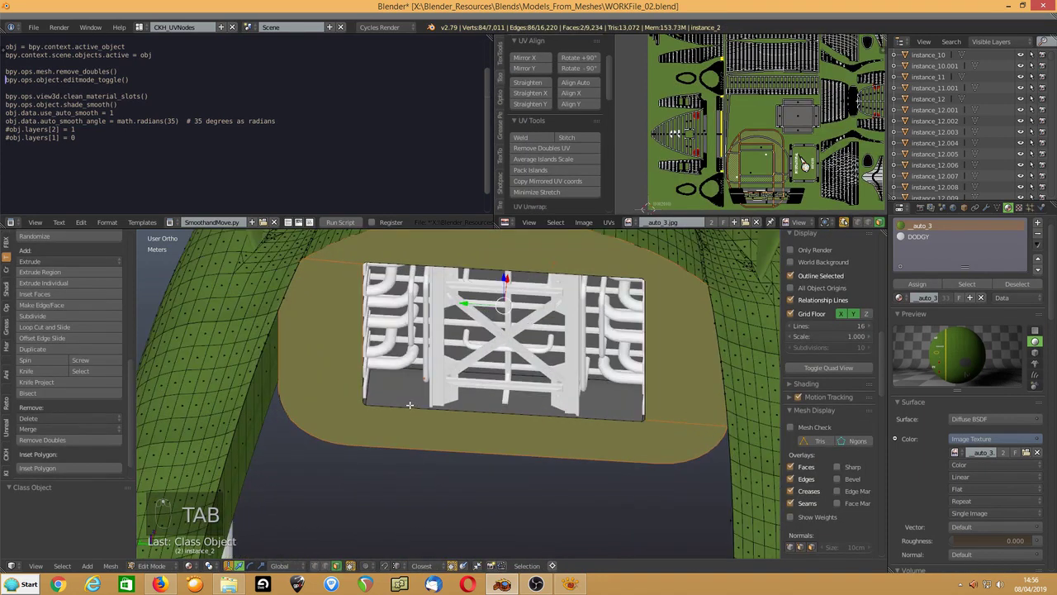
key("l")
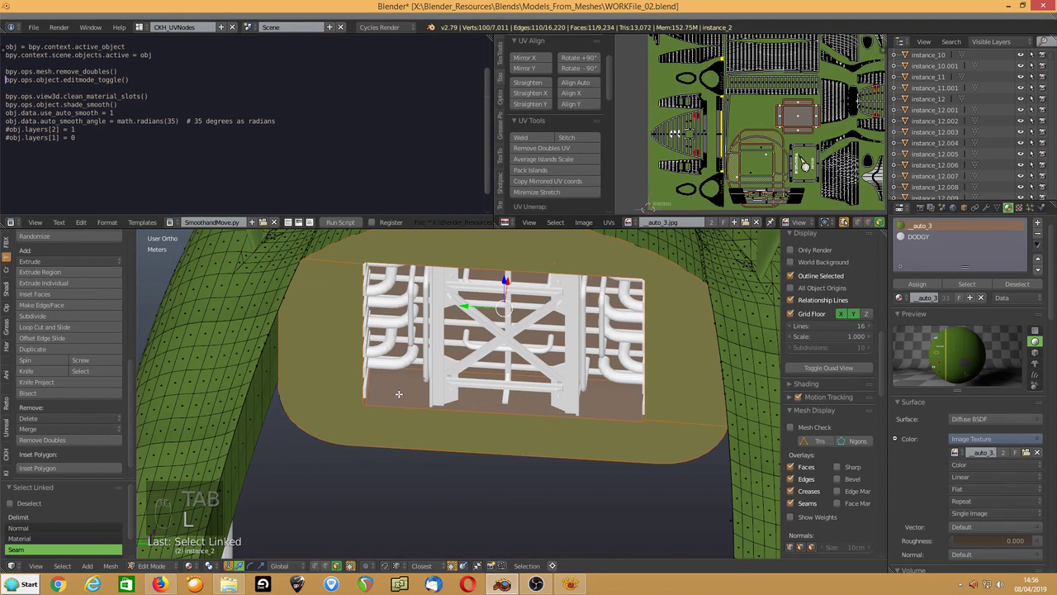
key("w")
left_click(397, 395)
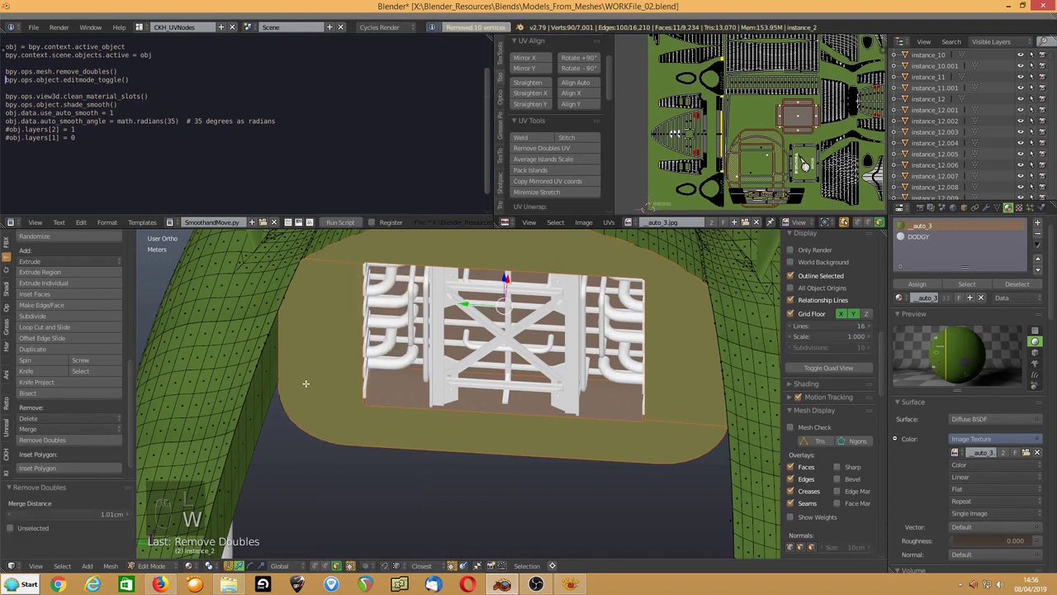
Border-select the hull geometry around the bulkhead in top wireframe view, remove its doubles, and return to material shading in Object Mode.
middle_click_drag(275, 354, 261, 328)
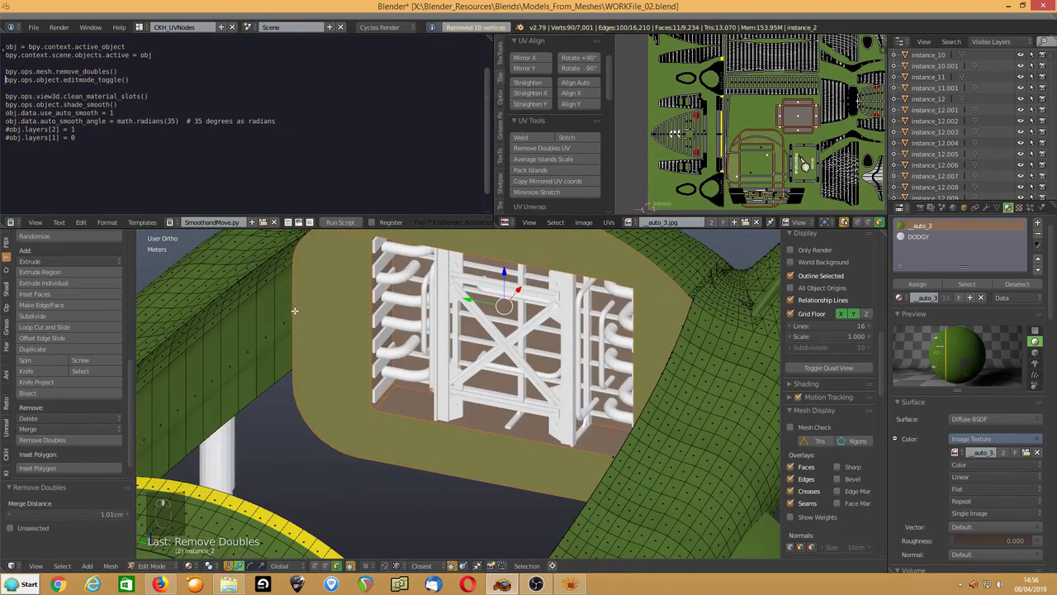
key("z")
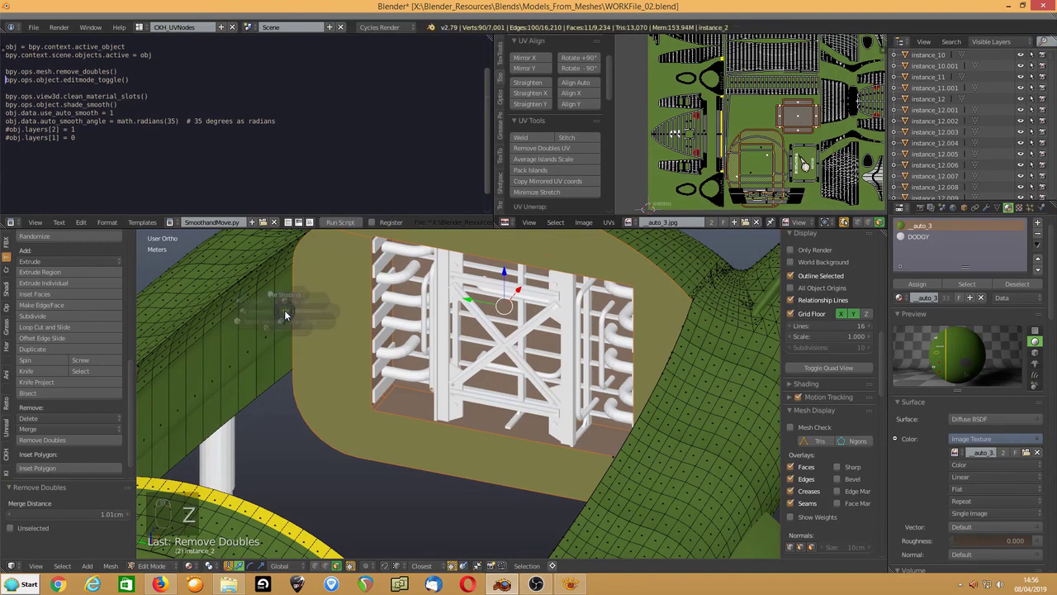
key("KP_7")
scroll(345, 316, "down", 2)
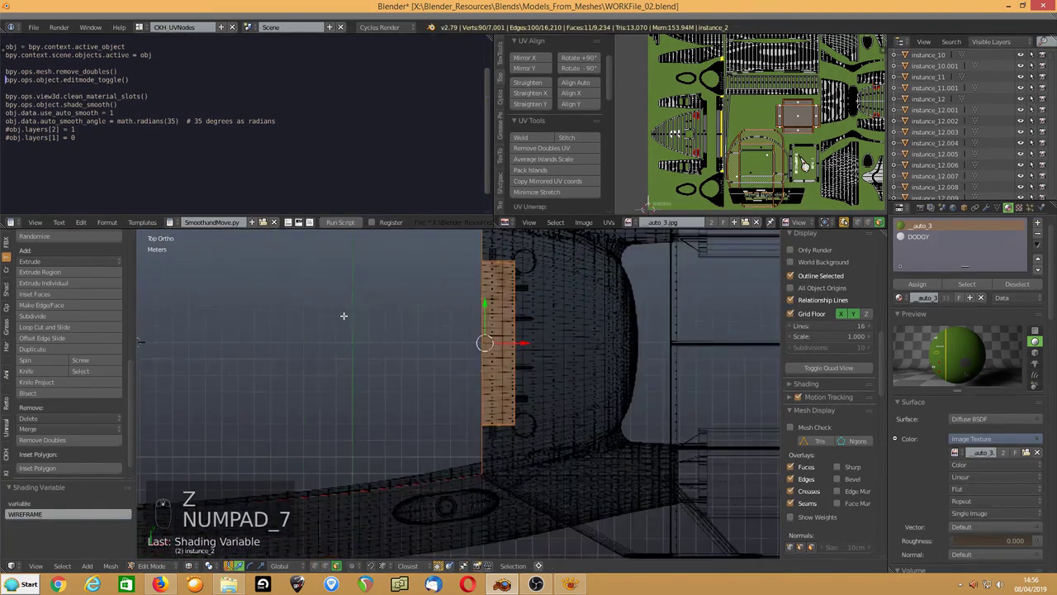
key("b")
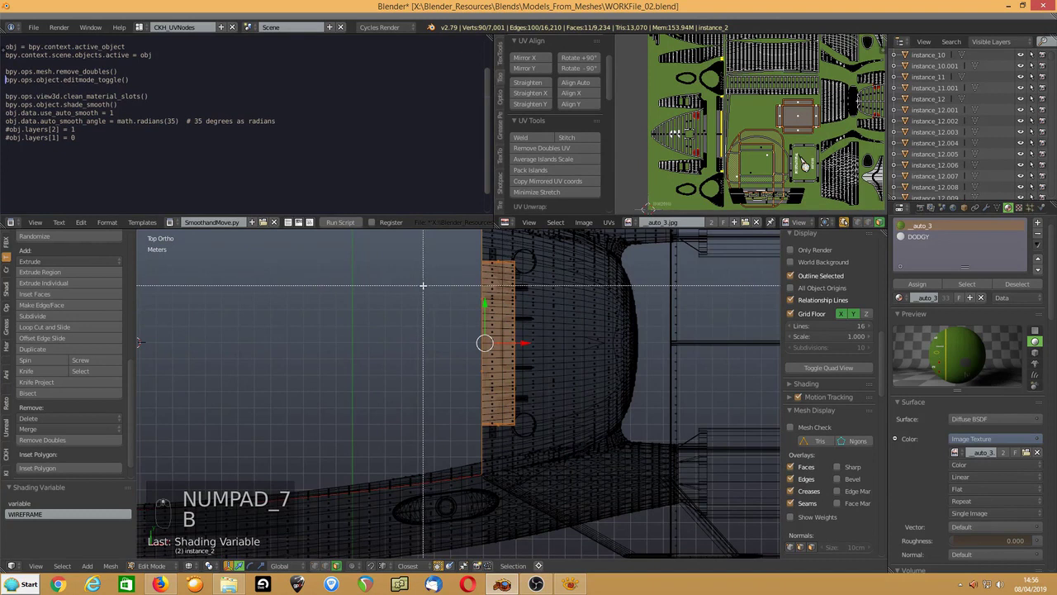
scroll(416, 289, "down", 1)
key("b")
left_click_drag(461, 248, 500, 463)
middle_click_drag(500, 463, 433, 341)
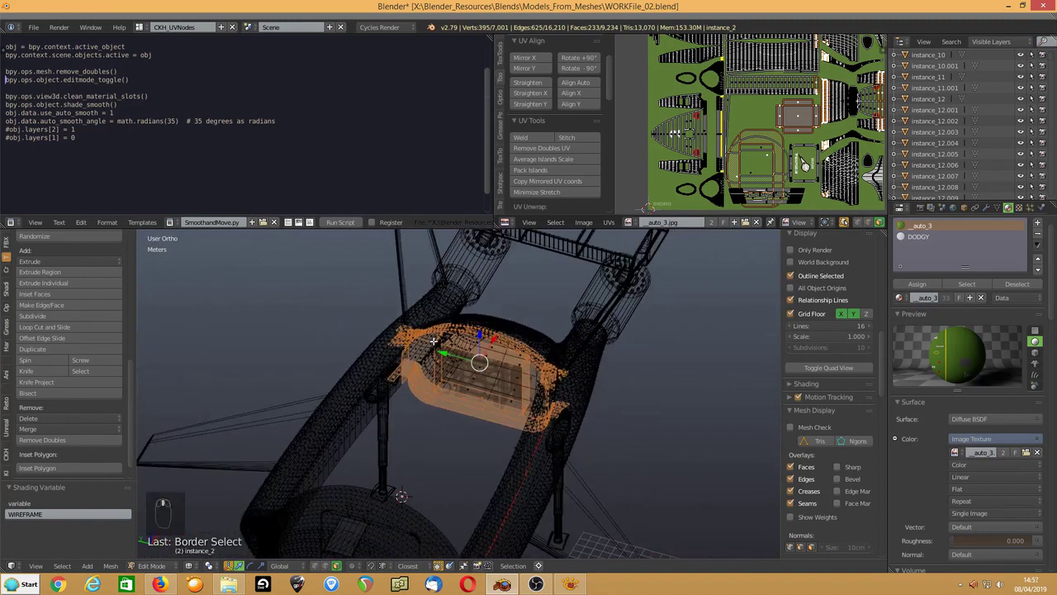
key("w")
left_click(433, 342)
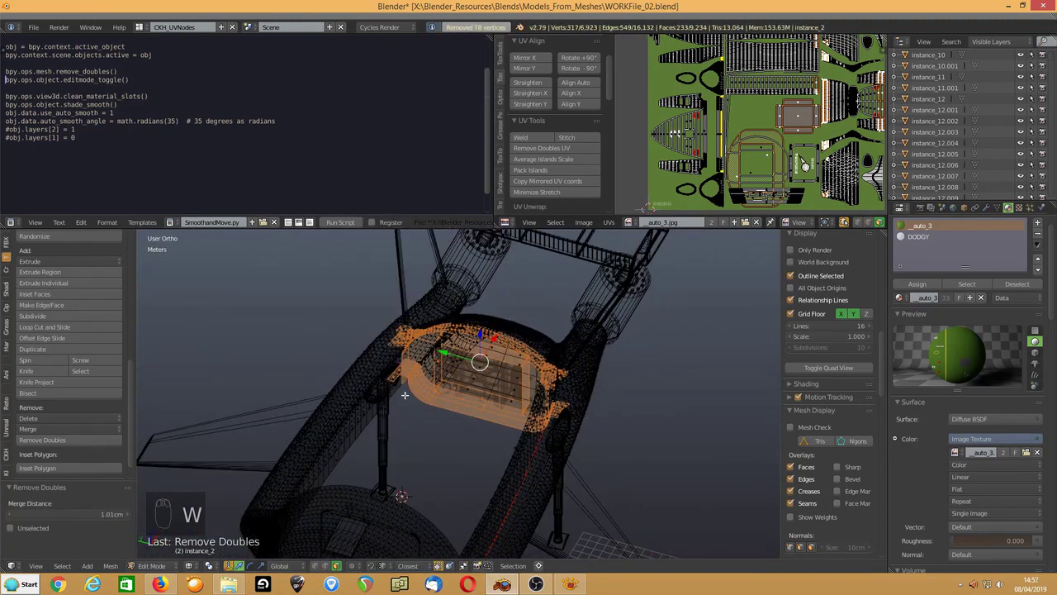
key("z")
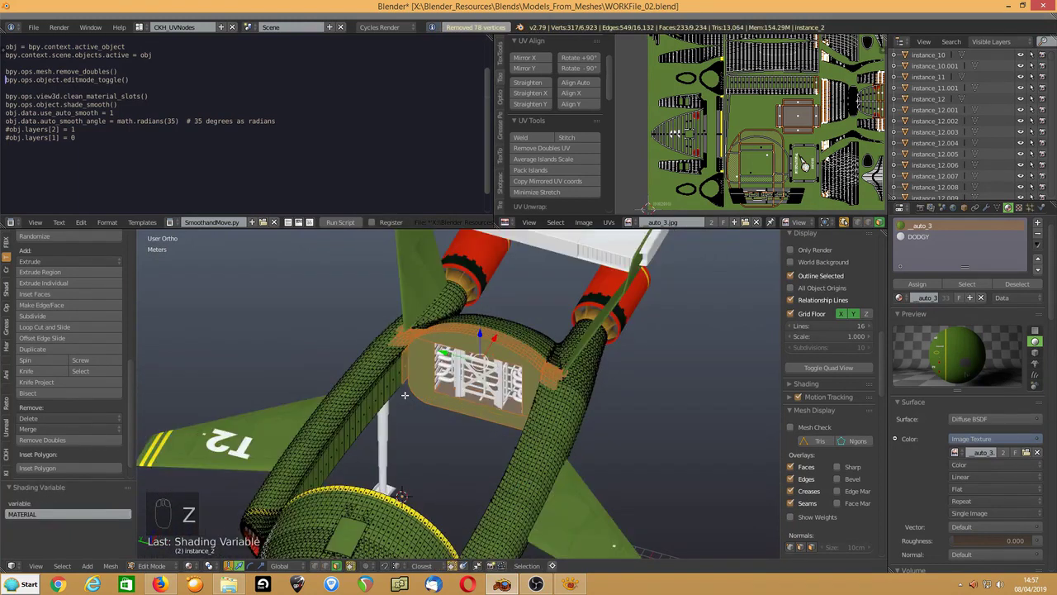
key("Tab")
Remove the DODGY material slot from the main hull object.
middle_click_drag(407, 387, 644, 399)
right_click(710, 408)
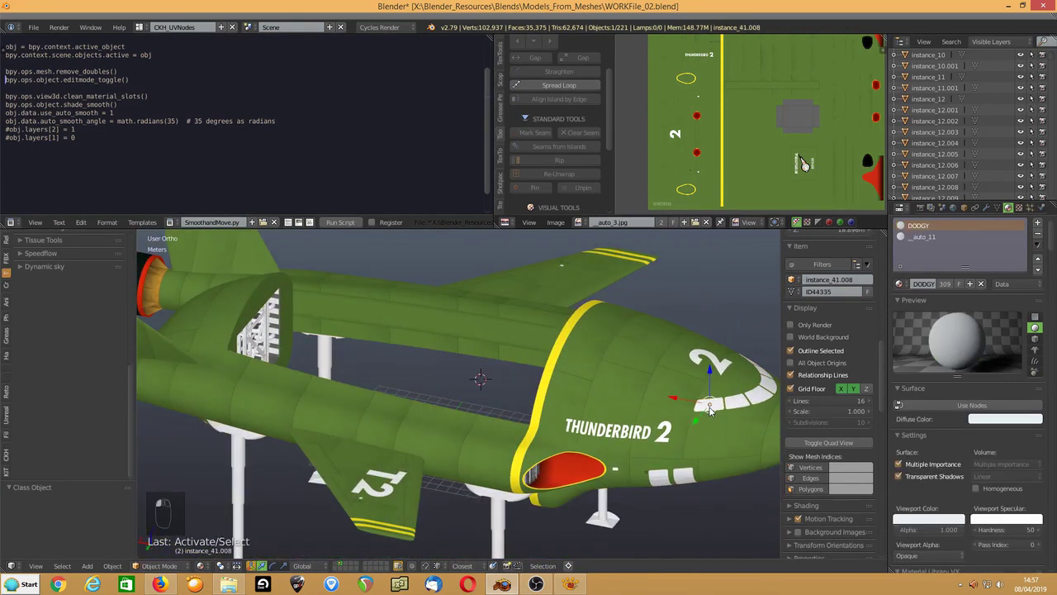
right_click(412, 416)
left_click(902, 236)
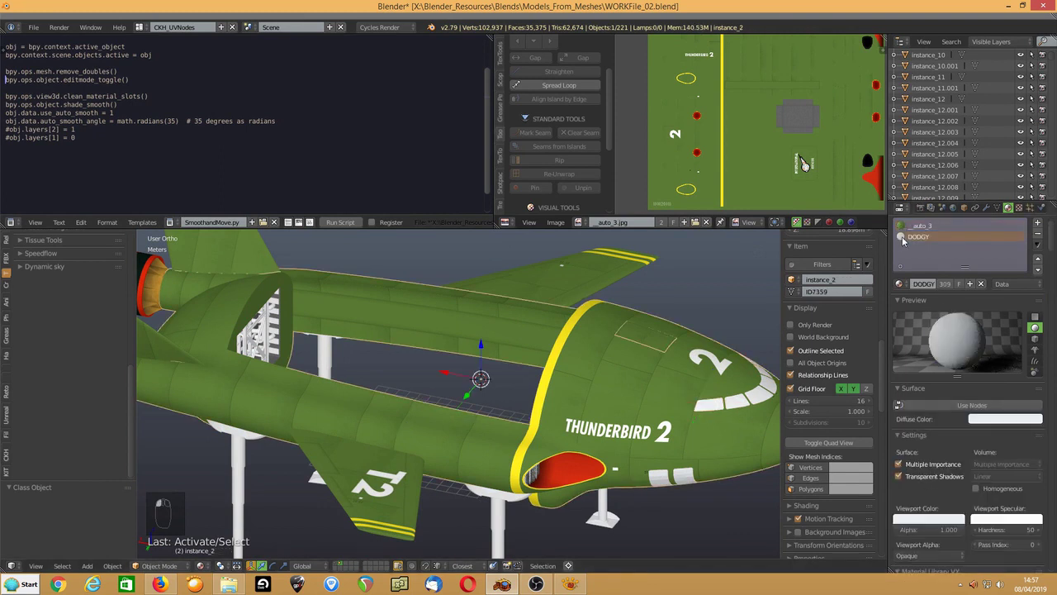
left_click(1038, 235)
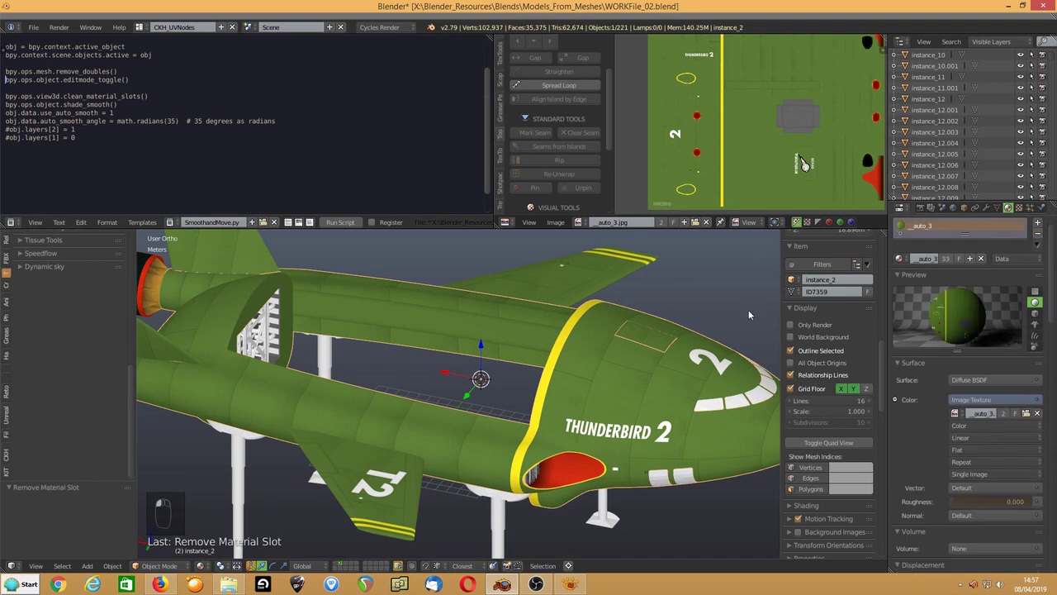
Apply smooth shading to the main hull and show its mesh data settings for Auto Smooth.
left_click(7, 269)
left_click(30, 394)
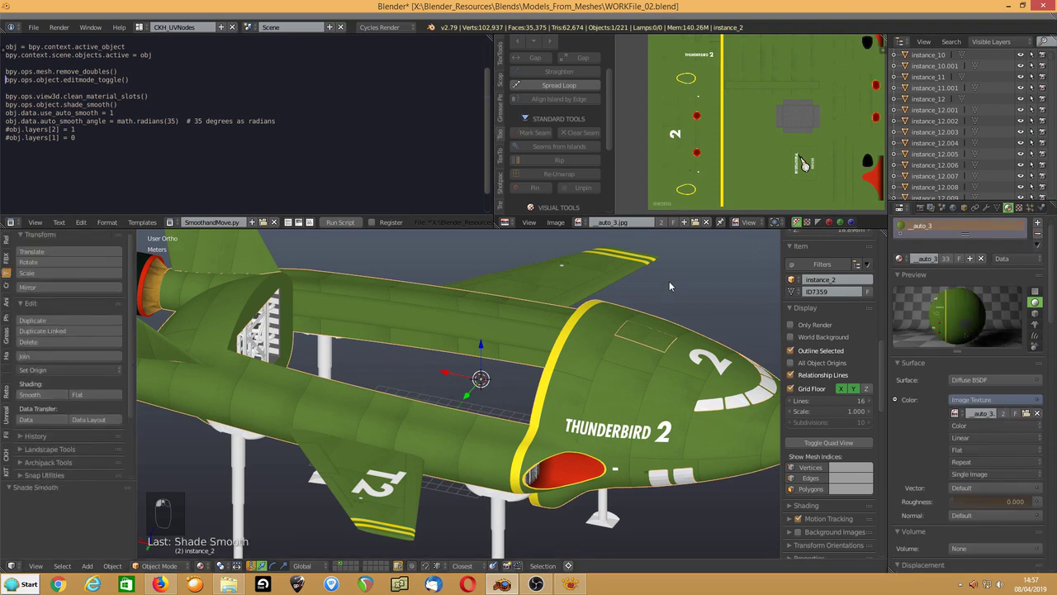
left_click(998, 207)
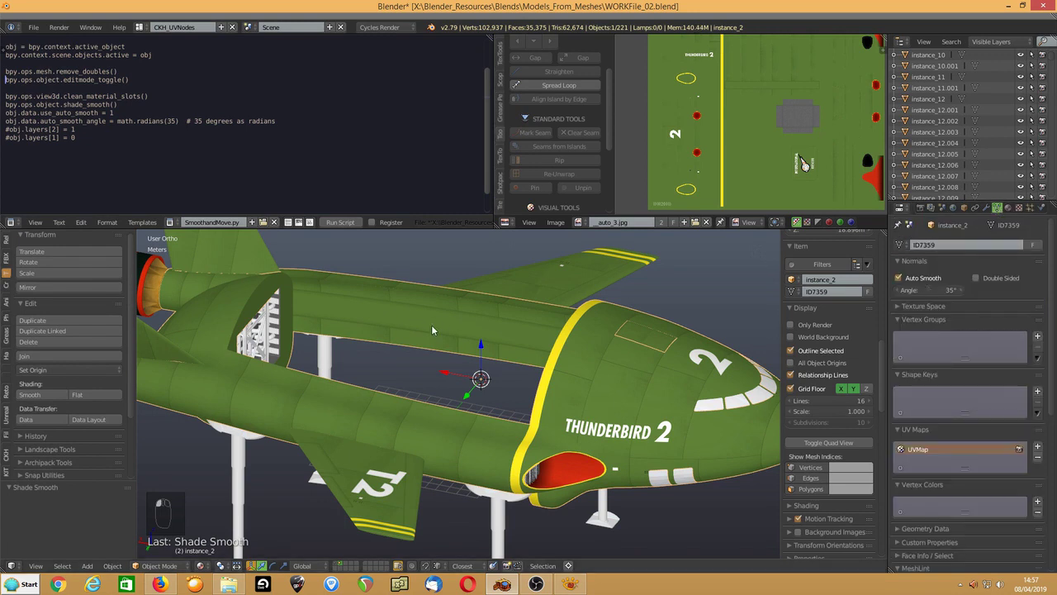
Select a cockpit window object on the hull's nose and show its material settings.
middle_click_drag(465, 328, 486, 334)
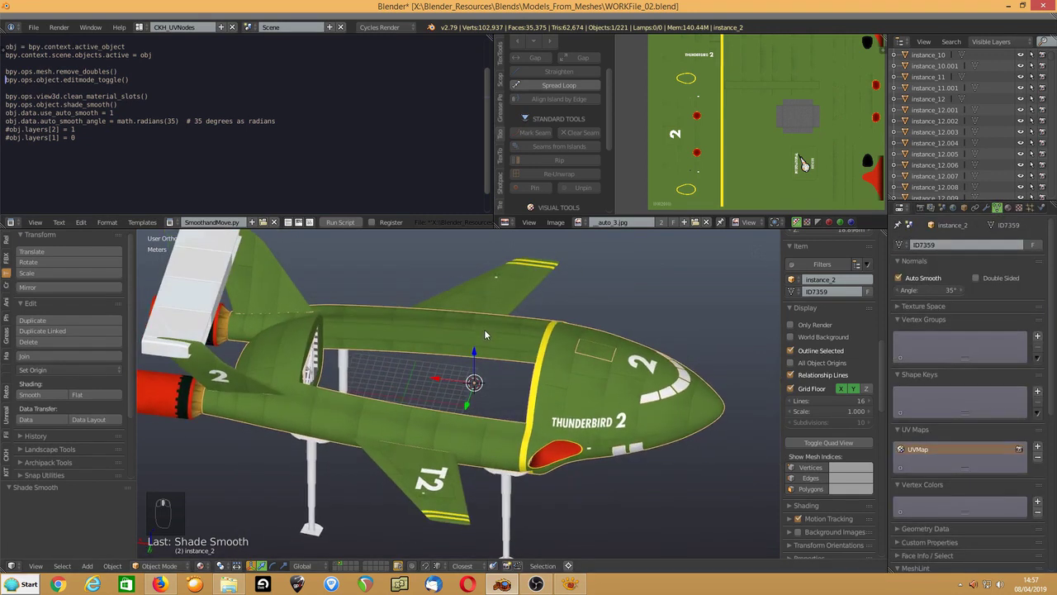
right_click(683, 390)
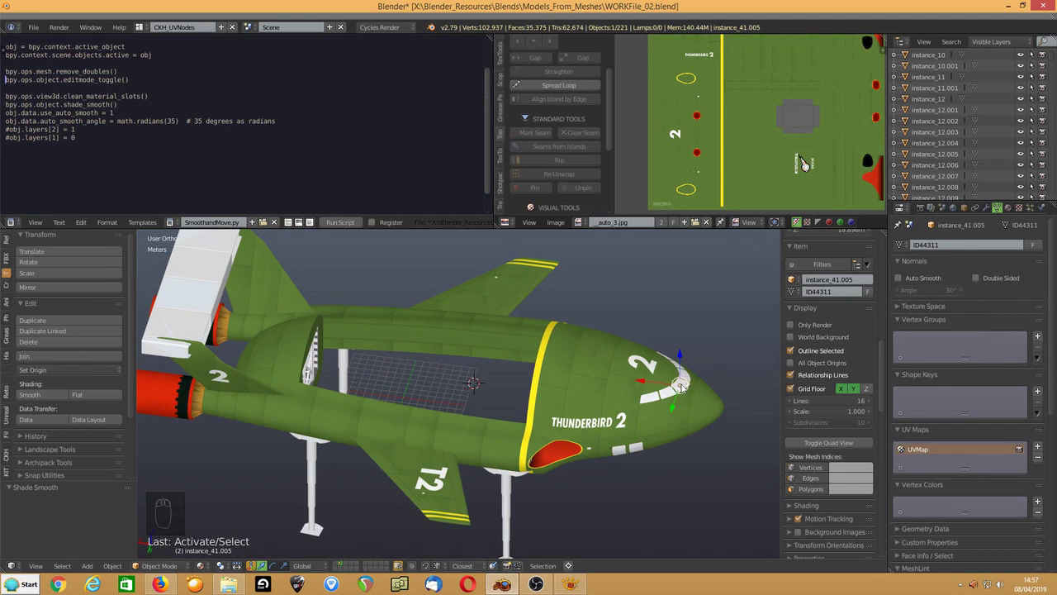
middle_click_drag(627, 371, 597, 387)
scroll(597, 383, "up", 2)
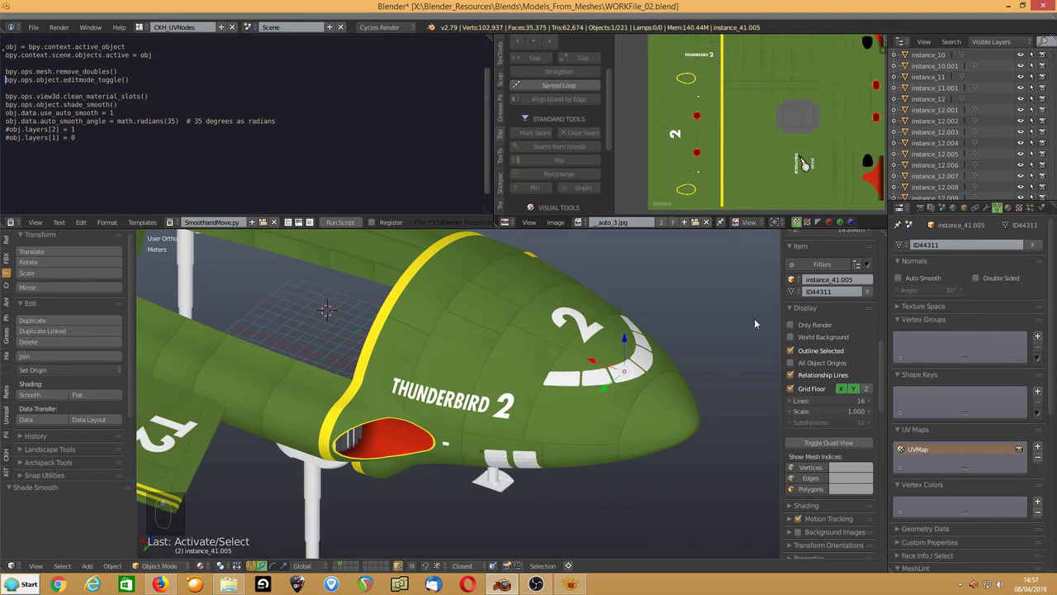
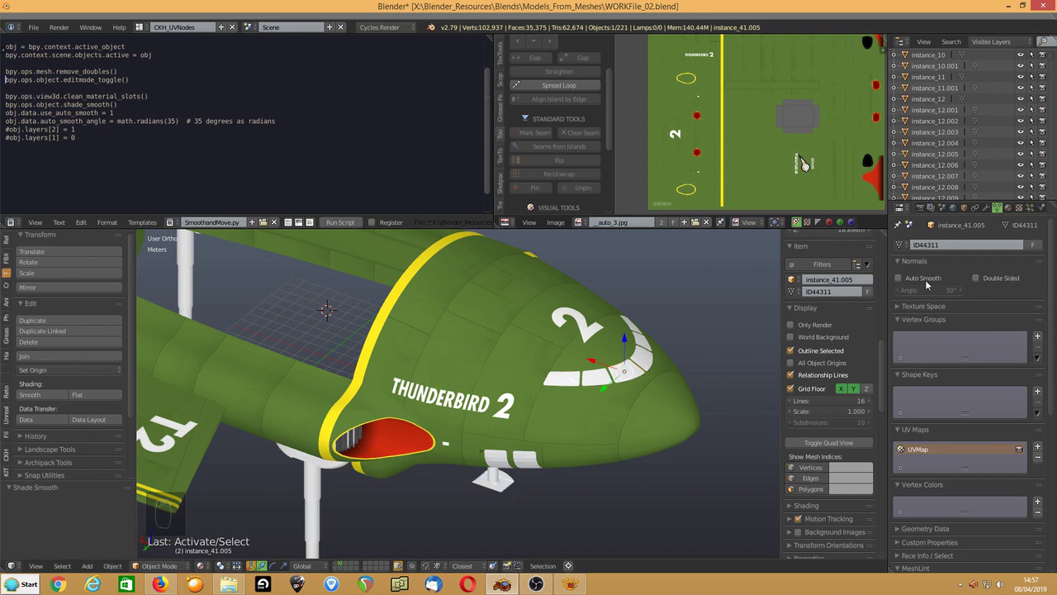
left_click(1009, 208)
scroll(967, 337, "down", 10)
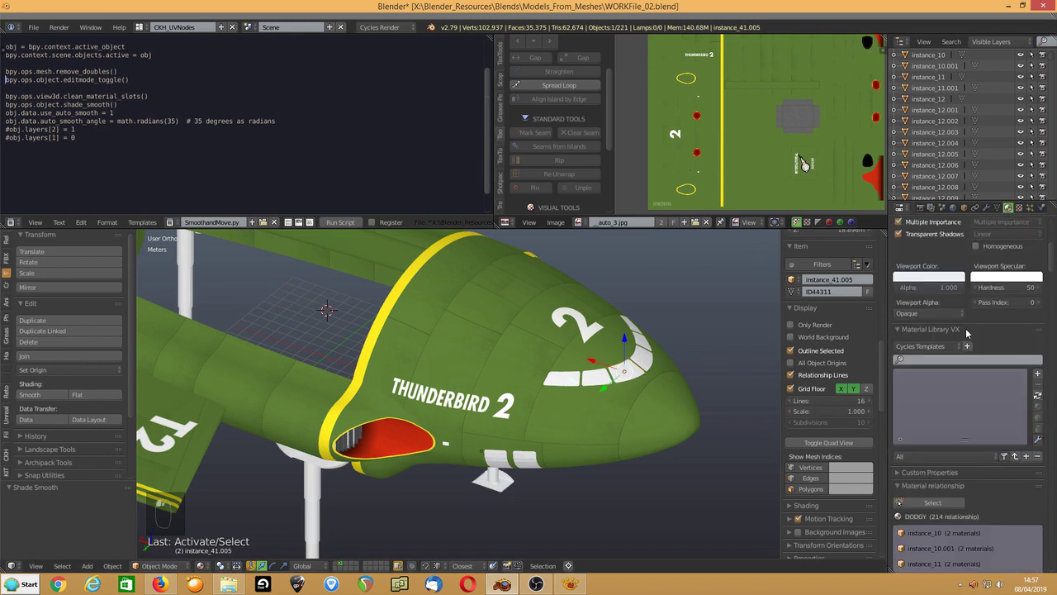
scroll(965, 327, "down", 3)
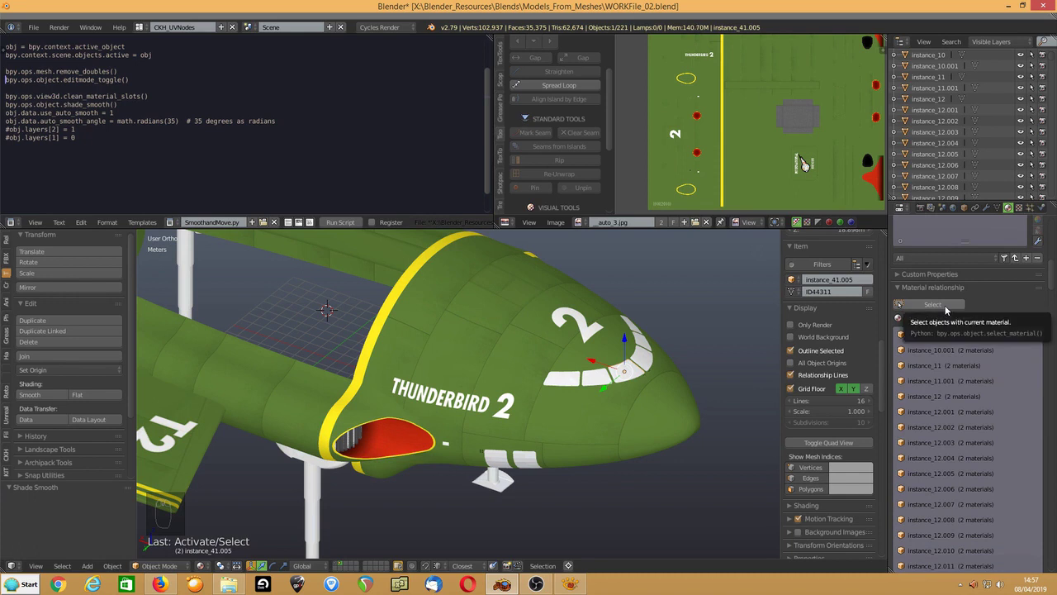
left_click(945, 307)
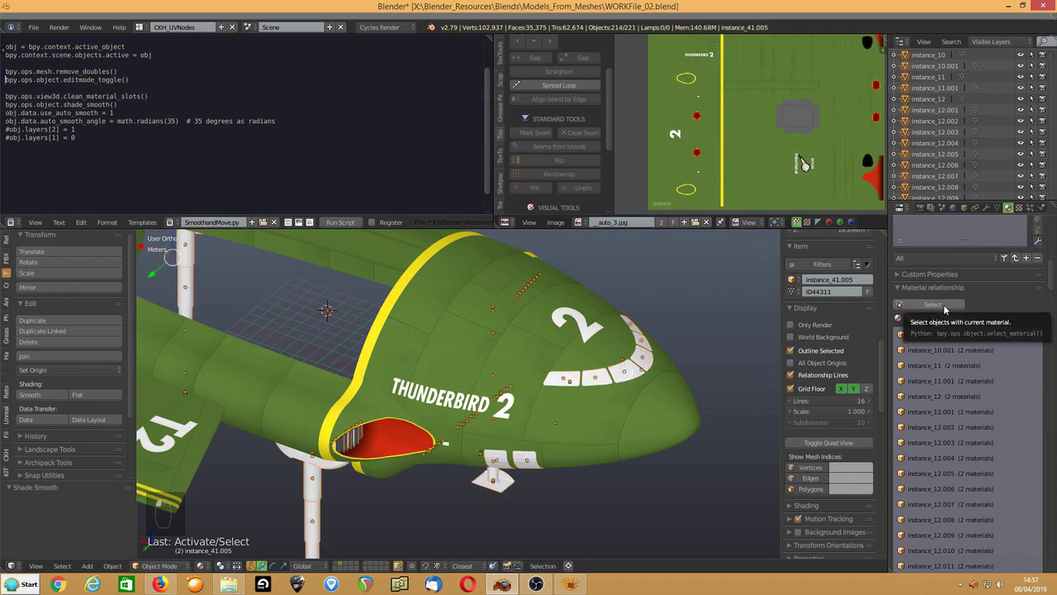
scroll(954, 297, "up", 12)
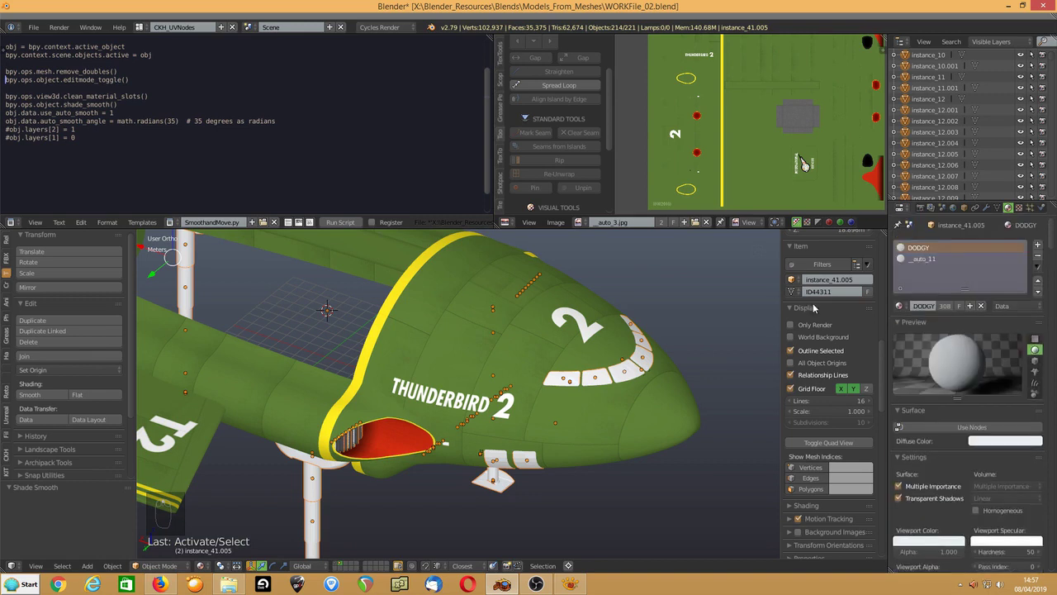
key("a")
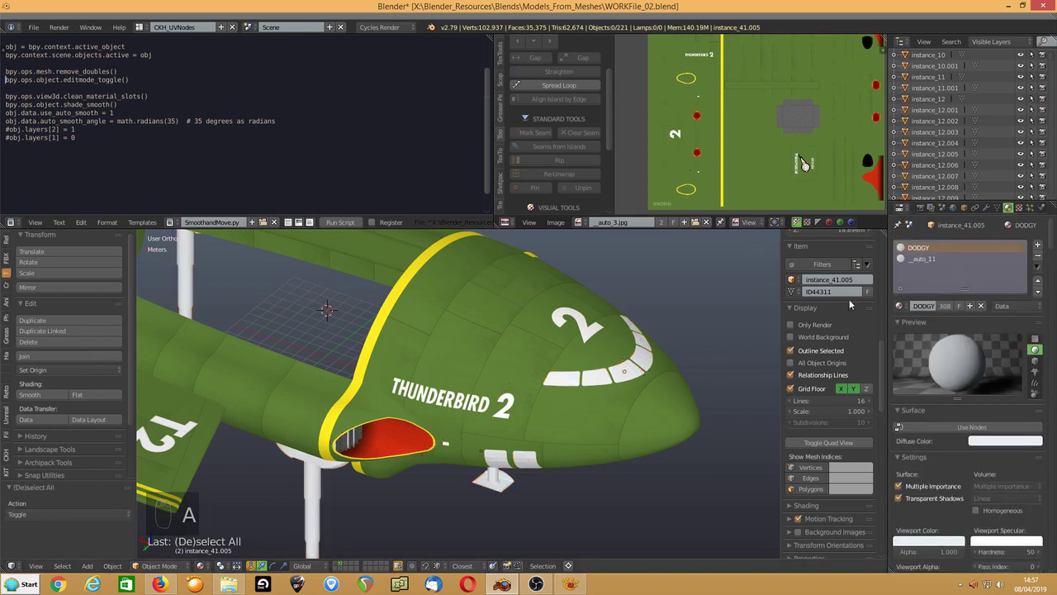
Select all objects sharing the __auto_11 material and join them into the cockpit window object.
scroll(946, 349, "down", 10)
left_click(932, 415)
middle_click_drag(470, 425, 491, 416)
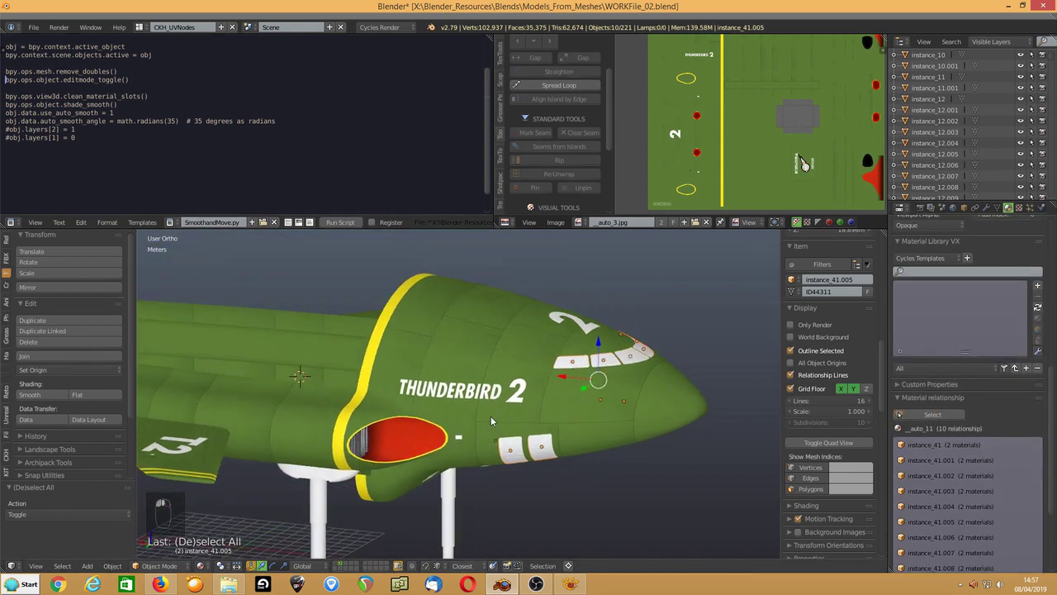
key("ctrl+j")
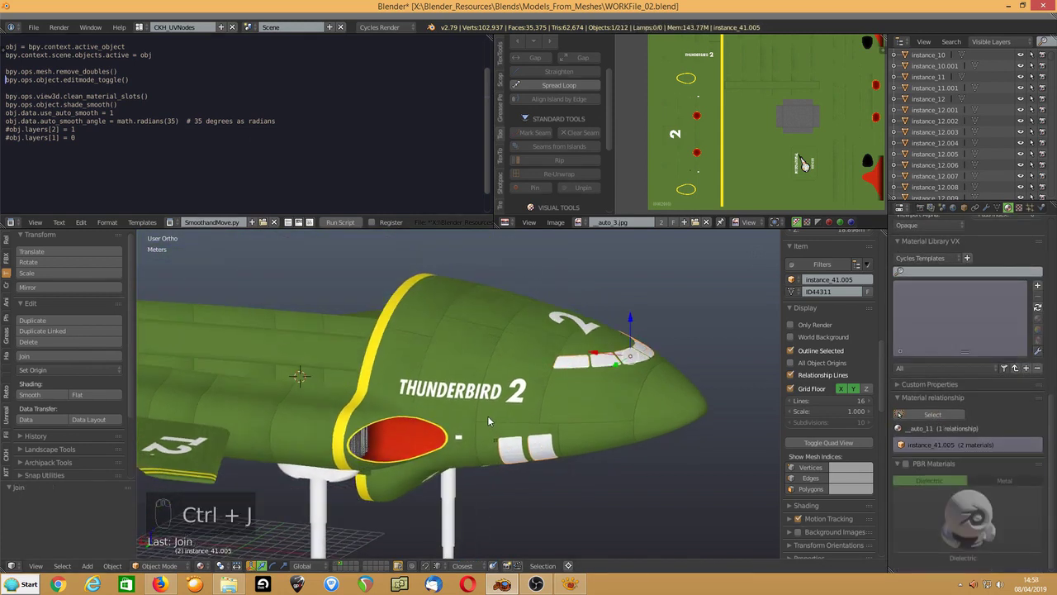
In the joined window mesh, select the geometry assigned to the DODGY material and delete its vertices.
key("Tab")
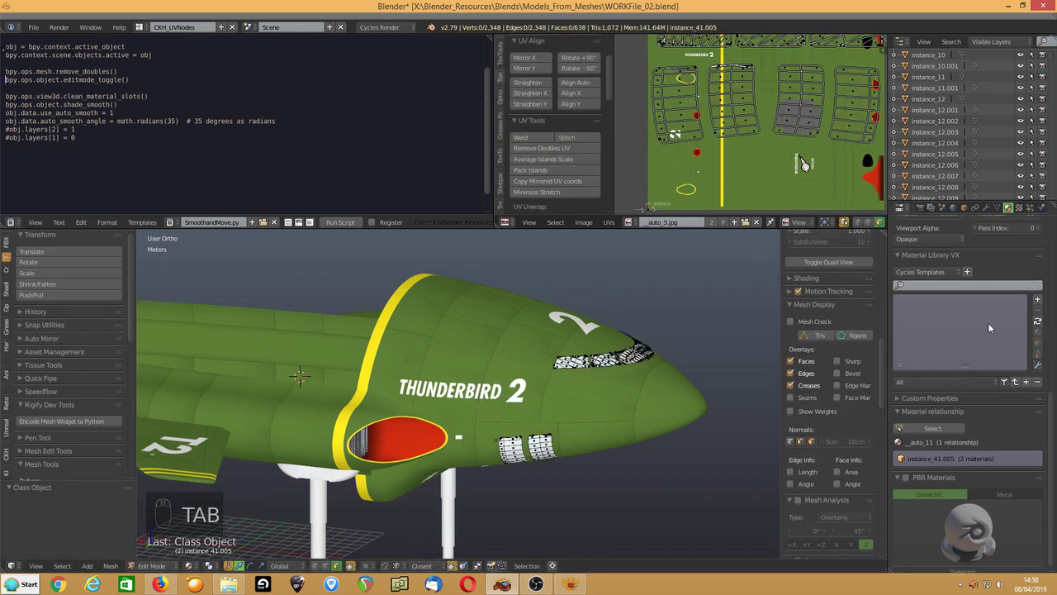
scroll(987, 321, "up", 9)
scroll(988, 318, "up", 2)
left_click(919, 247)
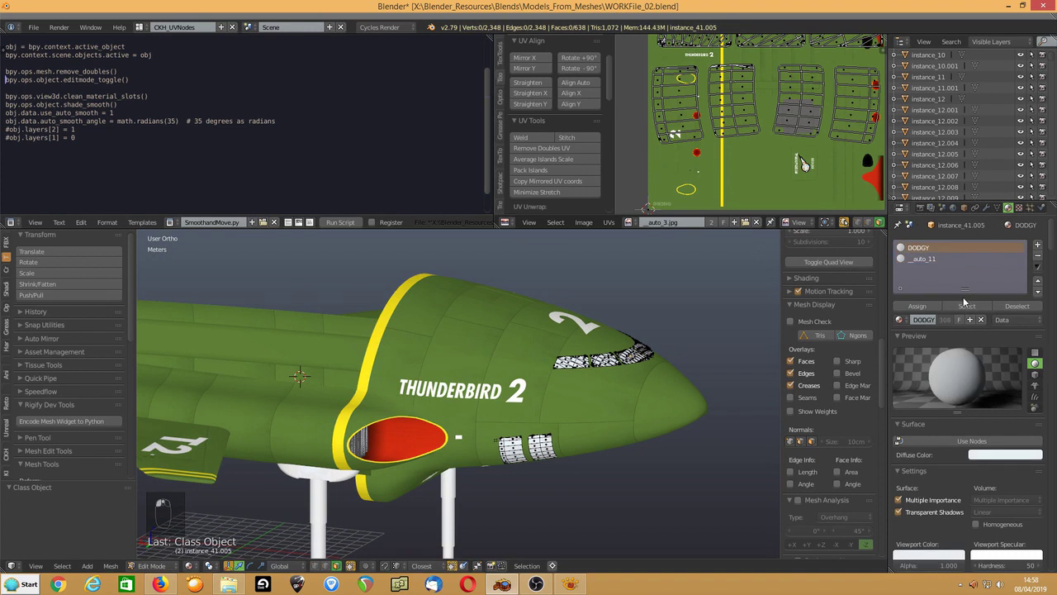
left_click(966, 306)
scroll(830, 331, "down", 2)
key("Delete")
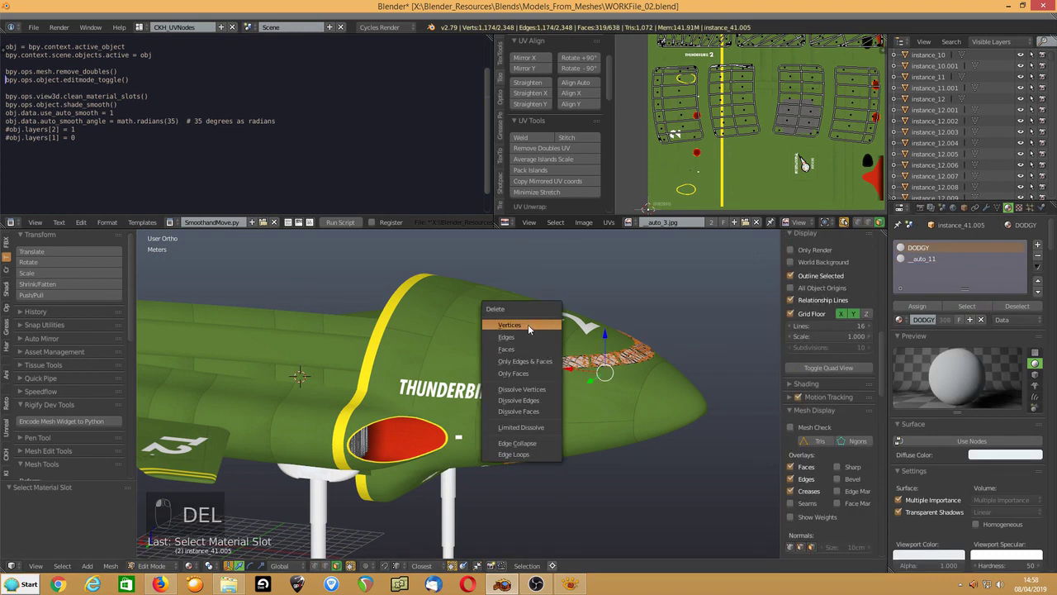
left_click(528, 324)
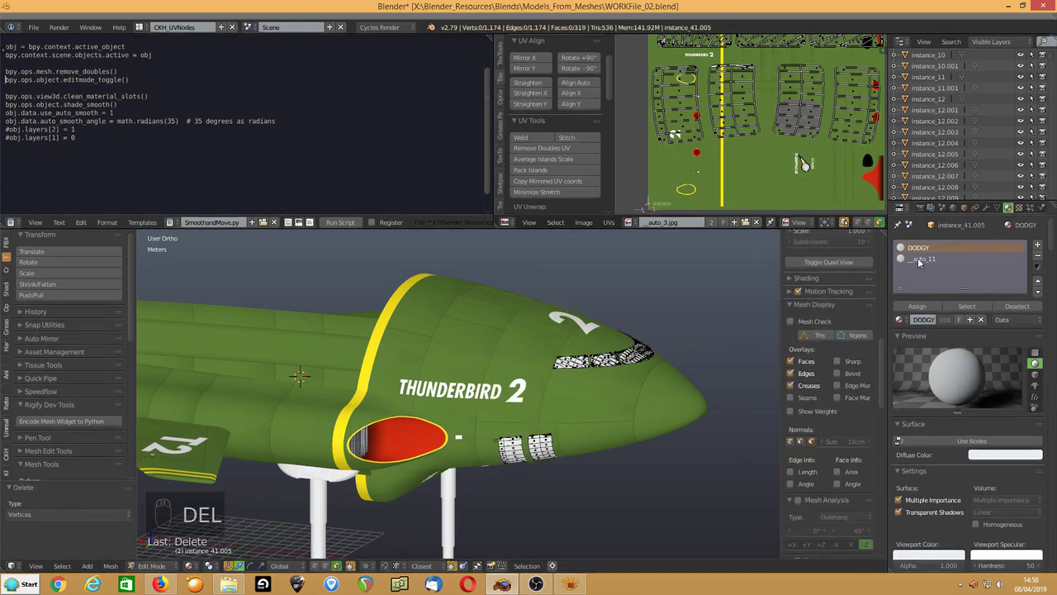
Select the entire remaining window mesh and remove its doubles.
key("a")
key("w")
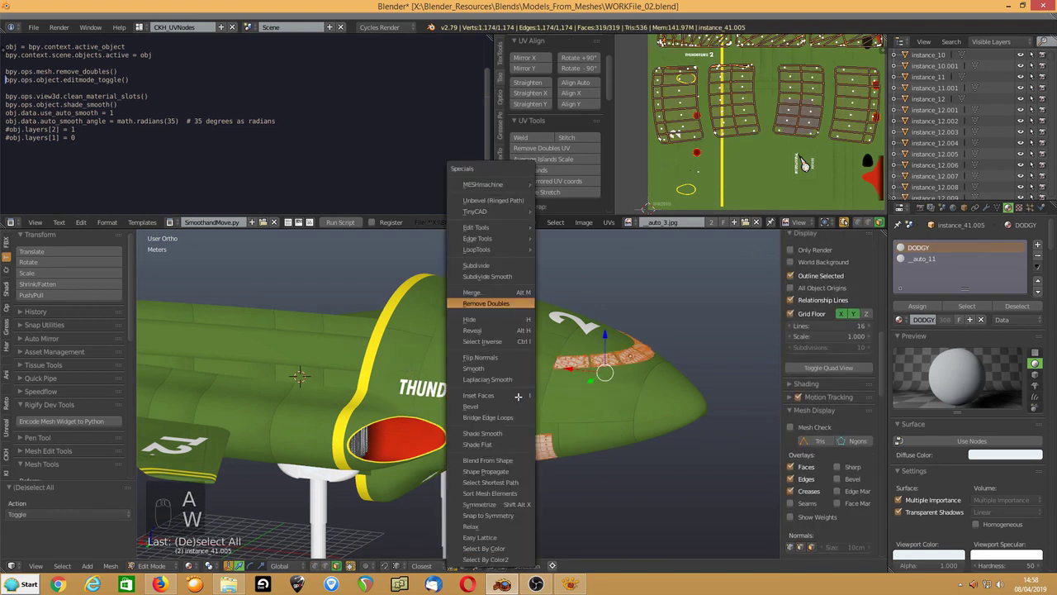
left_click(496, 302)
scroll(568, 378, "up", 1)
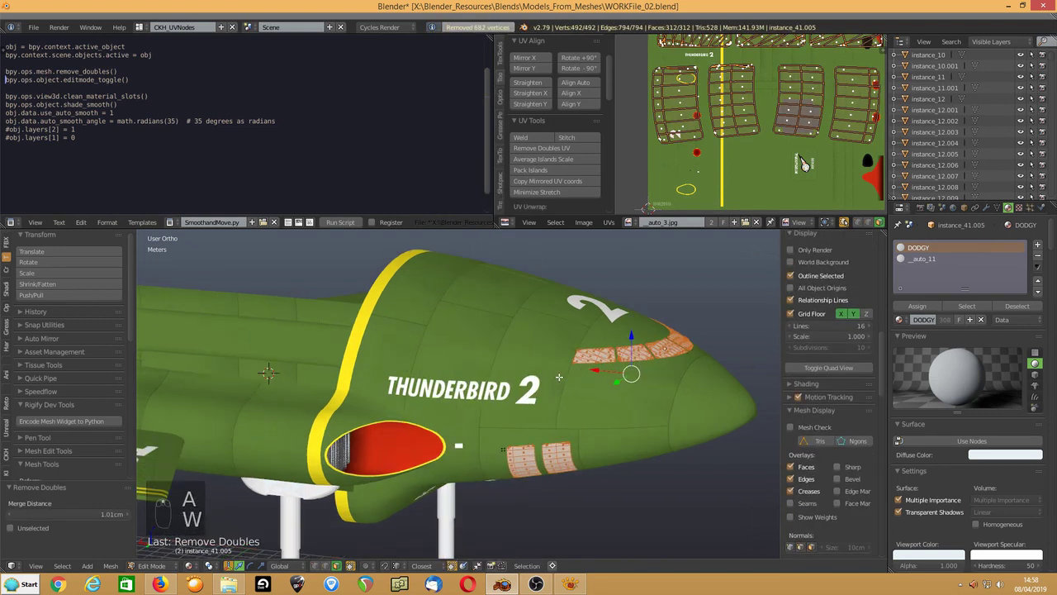
Check the window mesh for loose geometry and run the SmoothandMove.py script on the windows.
key("a")
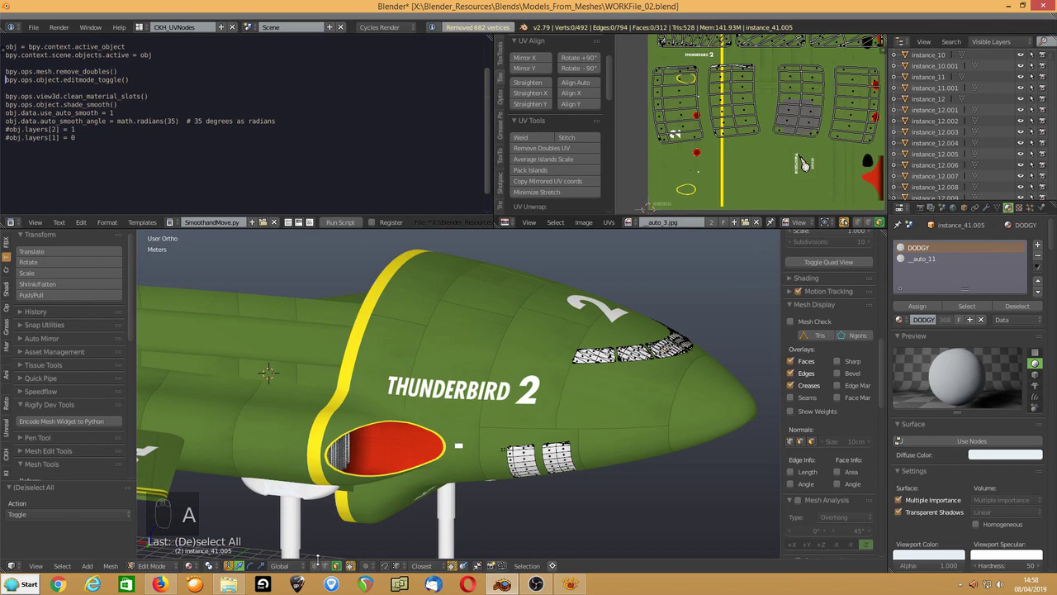
left_click(62, 566)
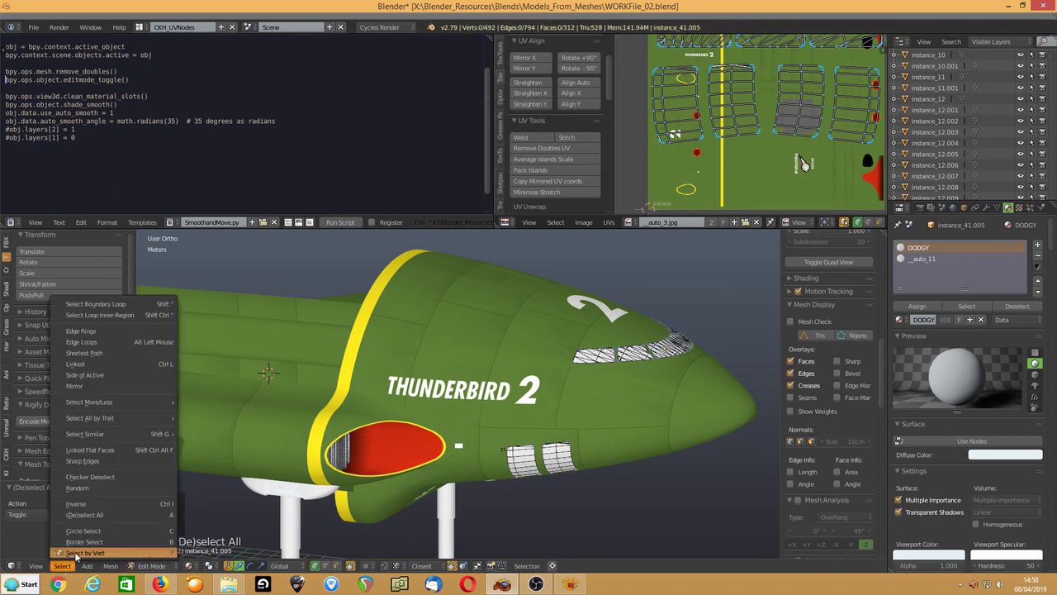
mouse_move(92, 418)
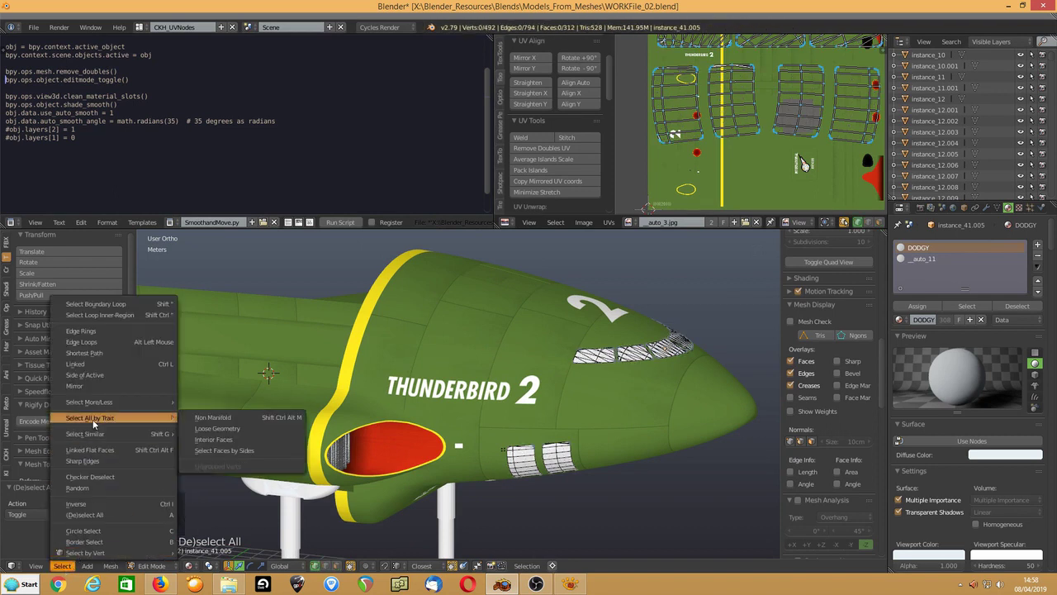
left_click(207, 429)
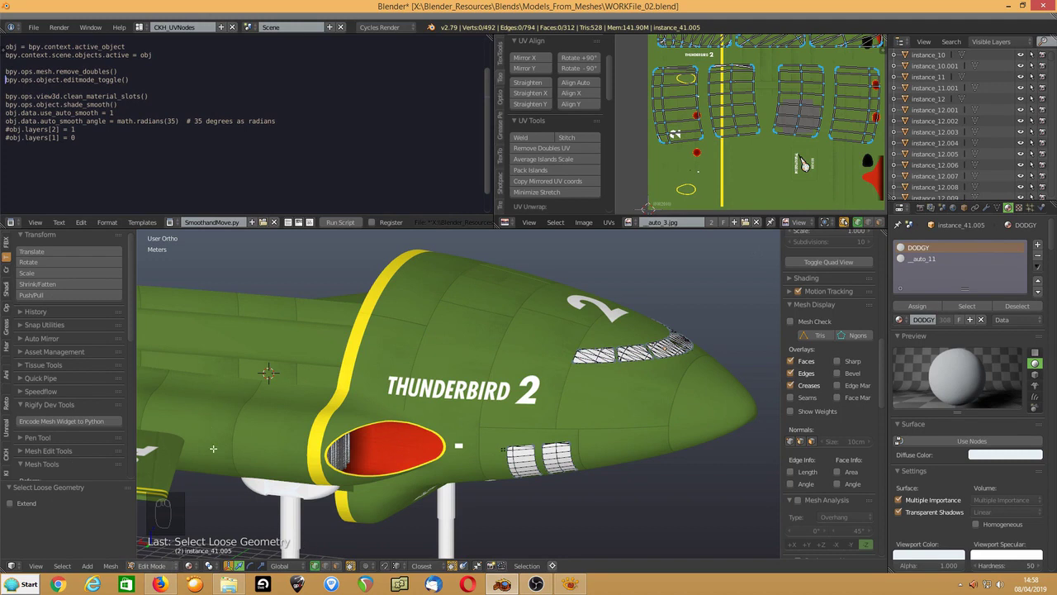
left_click(340, 222)
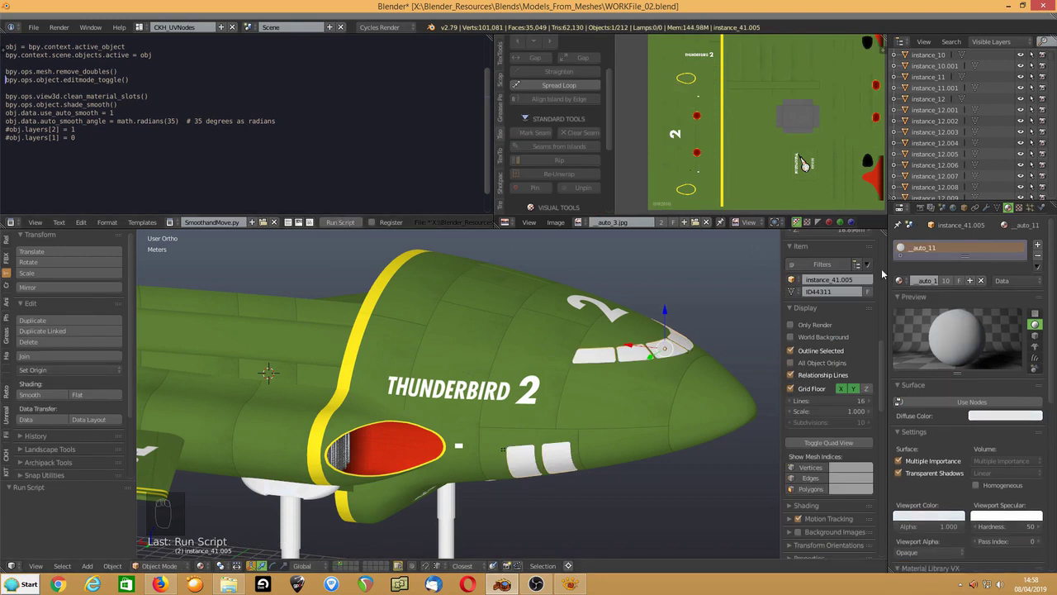
Paste the copied textured material onto the windows' __auto_11 slot and set its image texture to __auto_11.jpg.
left_click(1038, 267)
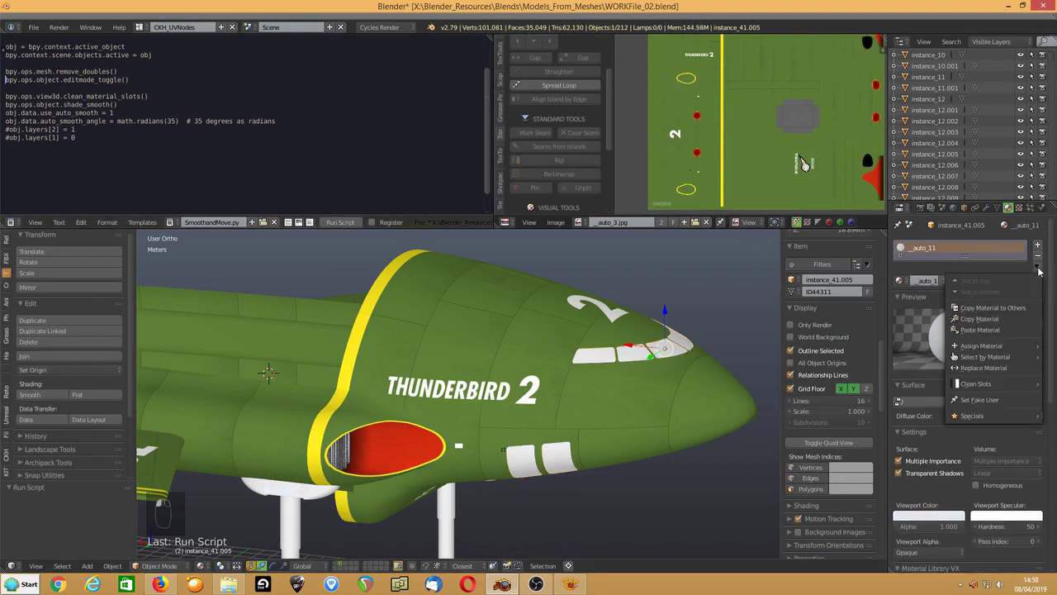
left_click(999, 329)
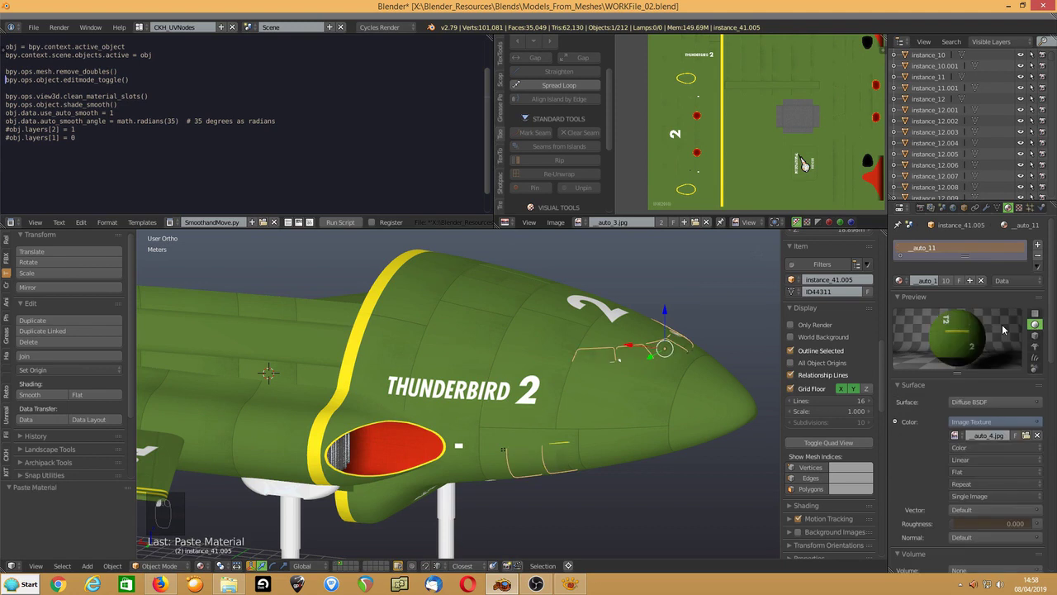
left_click(956, 436)
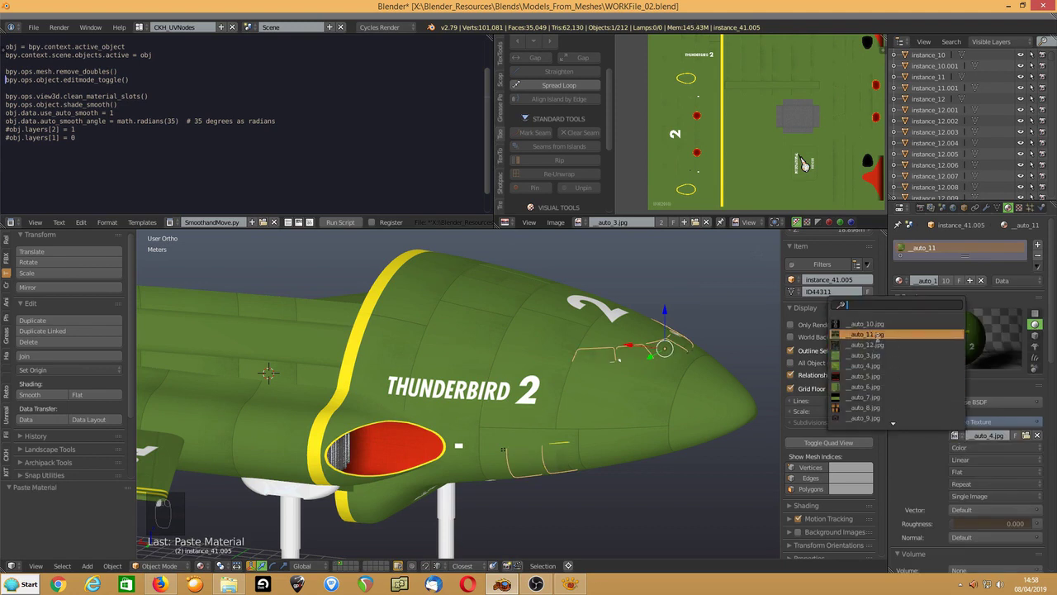
left_click(879, 334)
Select the white tailplane with all objects sharing its __auto_6 material and join them into one object.
middle_click_drag(547, 403, 628, 393)
middle_click_drag(361, 410, 763, 484)
mouse_move(496, 408)
middle_mouse_down()
mouse_move(747, 468)
mouse_move(504, 421)
middle_mouse_up()
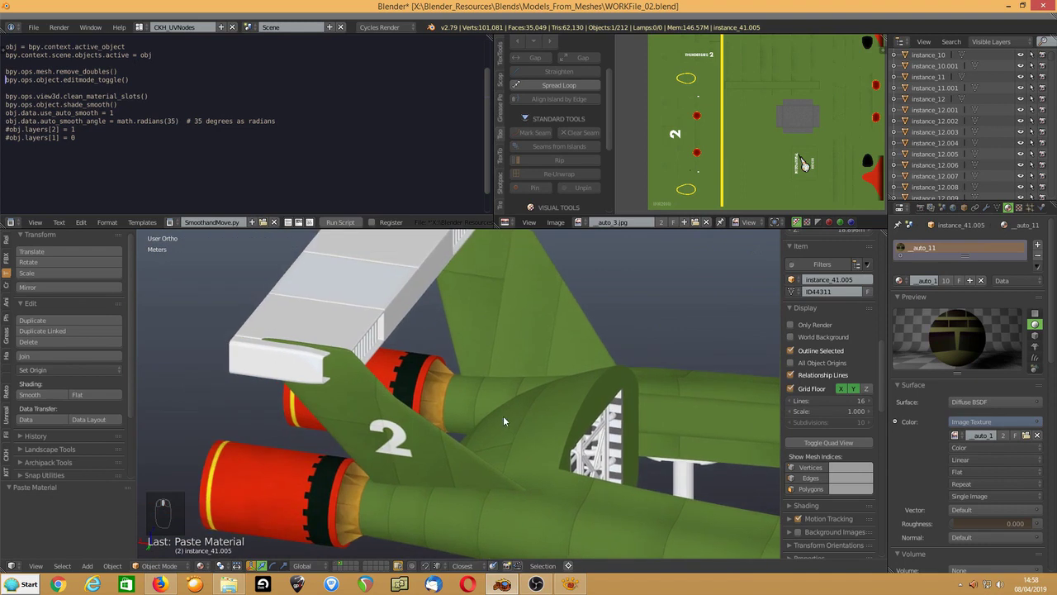
middle_click_drag(488, 358, 430, 443)
right_click(446, 395)
left_click(912, 263)
scroll(958, 324, "down", 7)
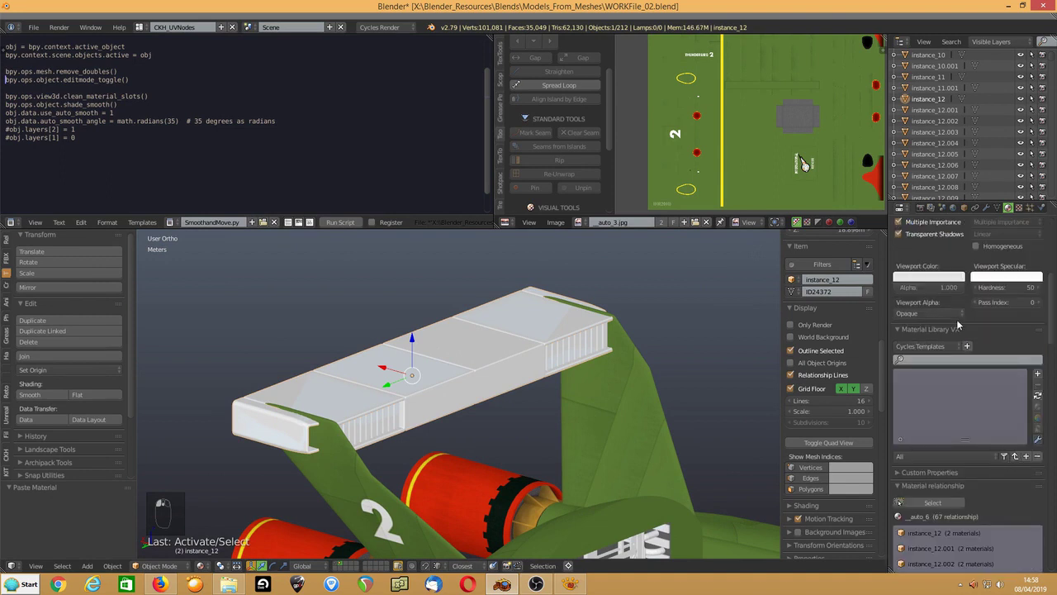
scroll(959, 324, "down", 2)
left_click(944, 416)
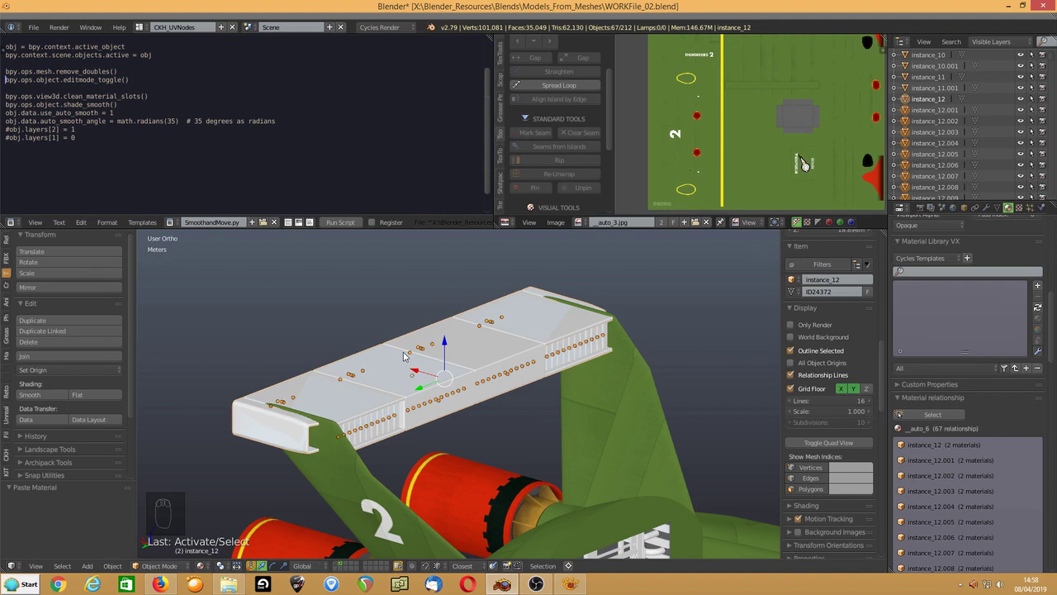
key("ctrl+j")
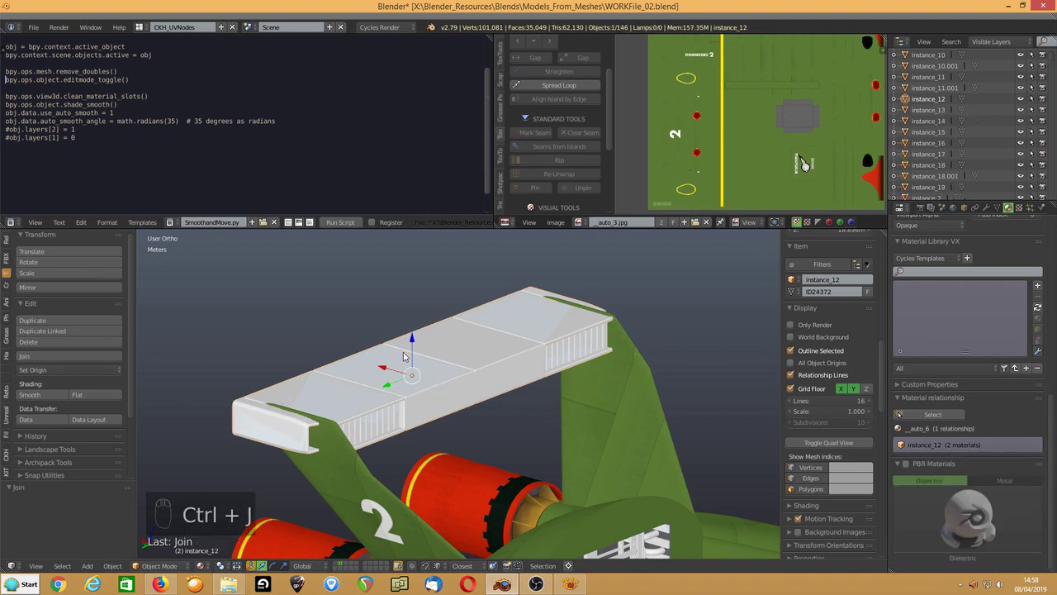
In the joined tailplane mesh, select the geometry assigned to the DODGY material and delete its vertices.
key("Tab")
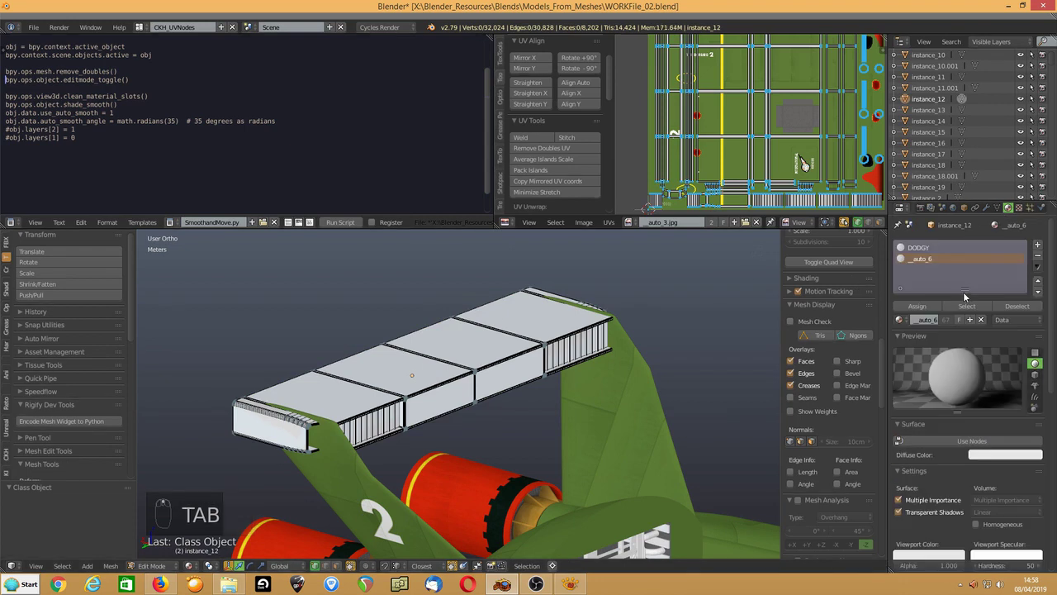
left_click(932, 250)
left_click(965, 306)
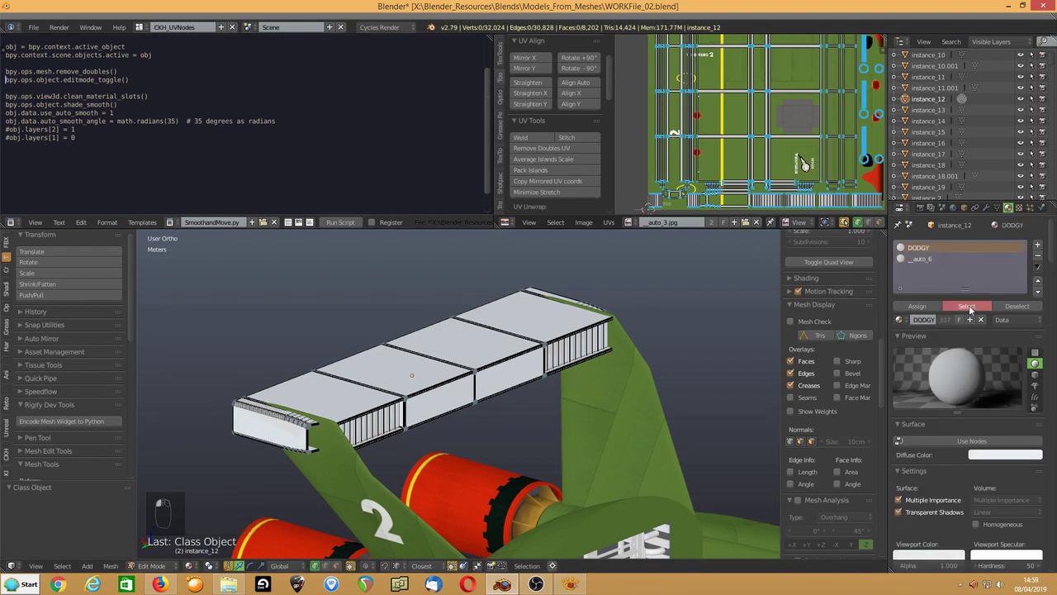
key("Delete")
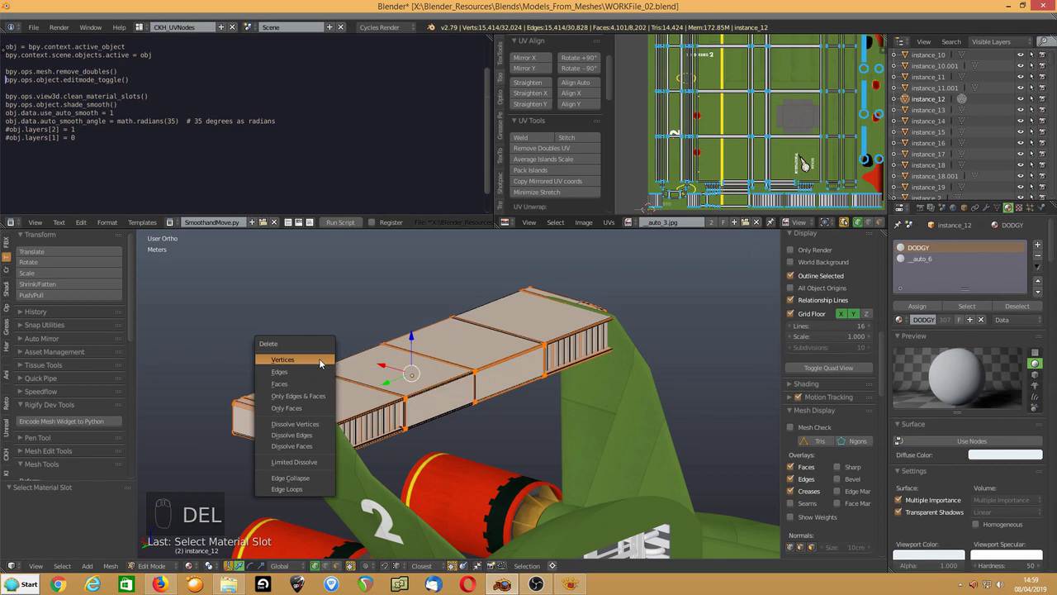
left_click(325, 361)
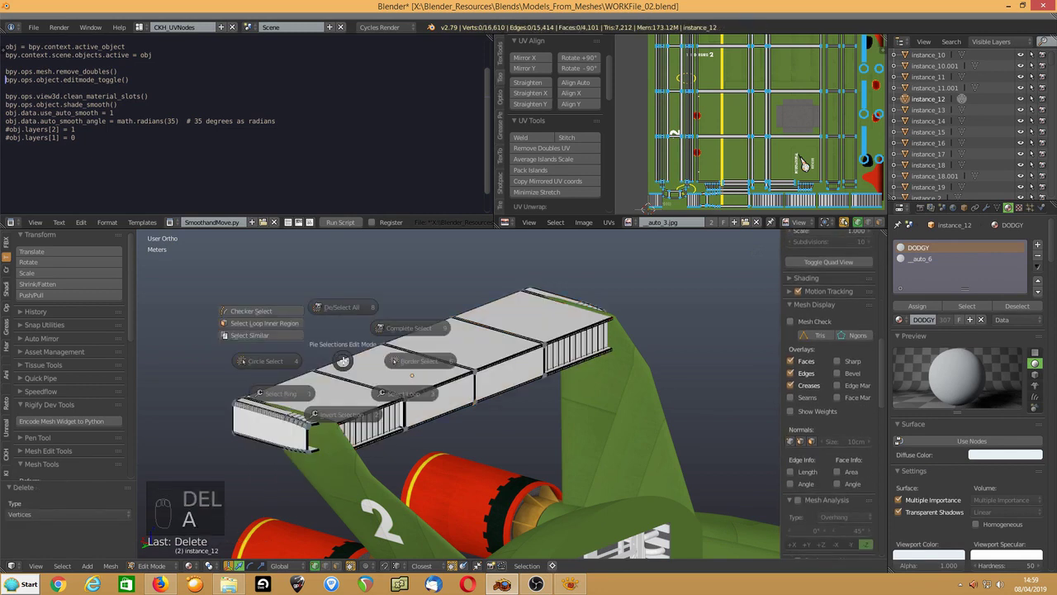
Select the entire remaining tailplane mesh and remove its doubles.
key("a")
key("w")
left_click(344, 361)
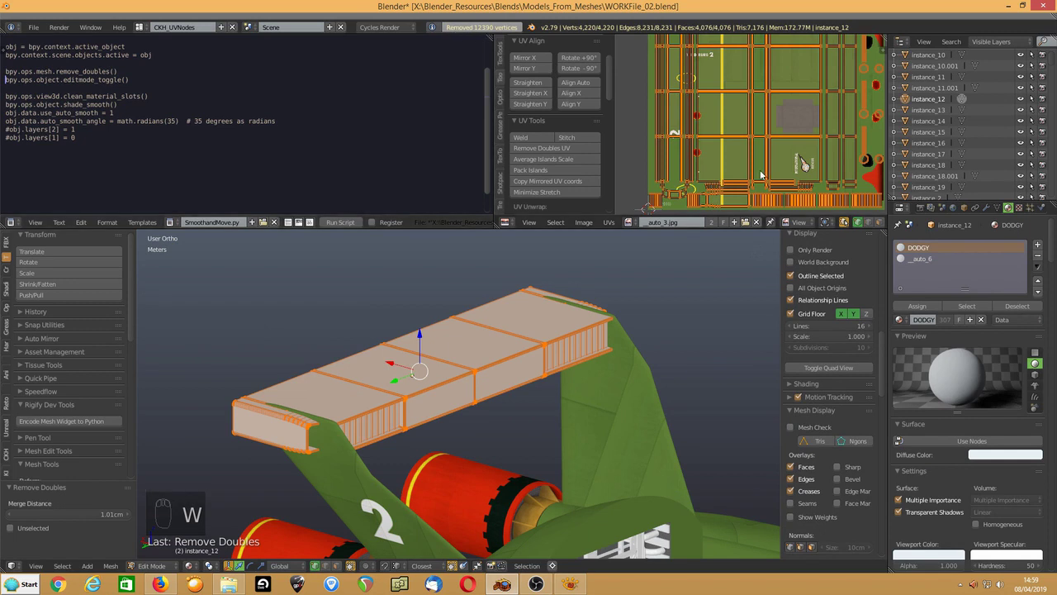
scroll(762, 175, "down", 2)
scroll(760, 174, "up", 2)
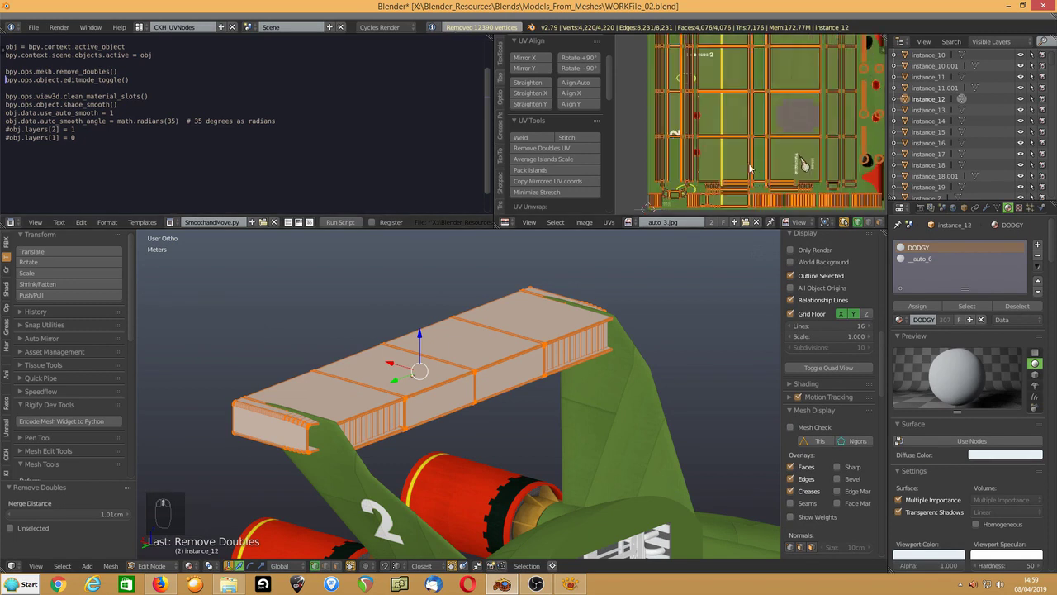
Assign the __auto_6.jpg image to the tailplane mesh's UVs.
left_click(629, 223)
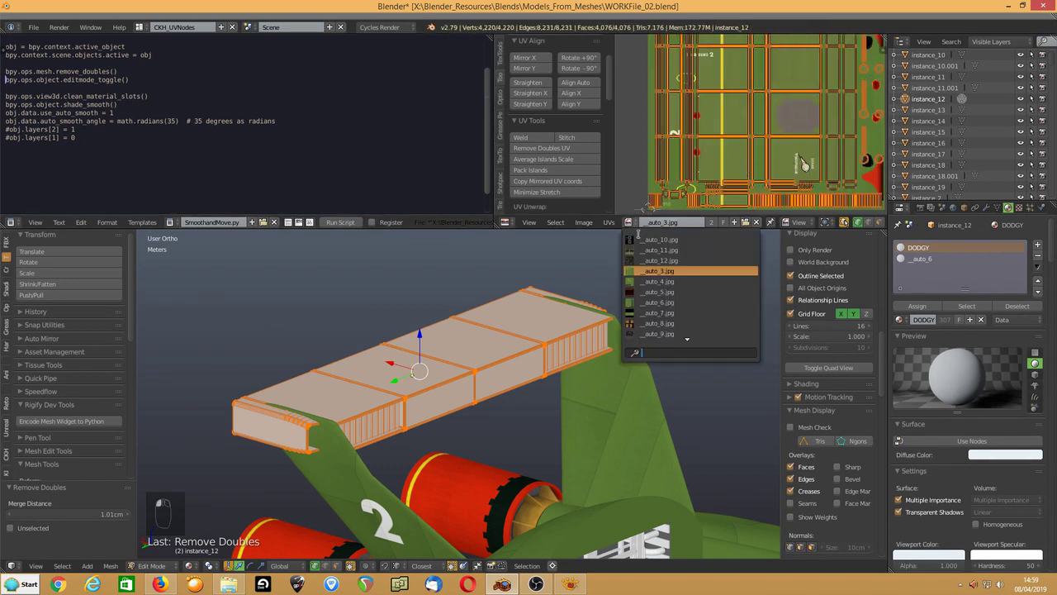
left_click(659, 302)
scroll(719, 165, "up", 2)
Paste the copied textured material onto the tailplane's __auto_6 slot and set its image texture to __auto_6.jpg.
left_click(921, 259)
left_click(1039, 268)
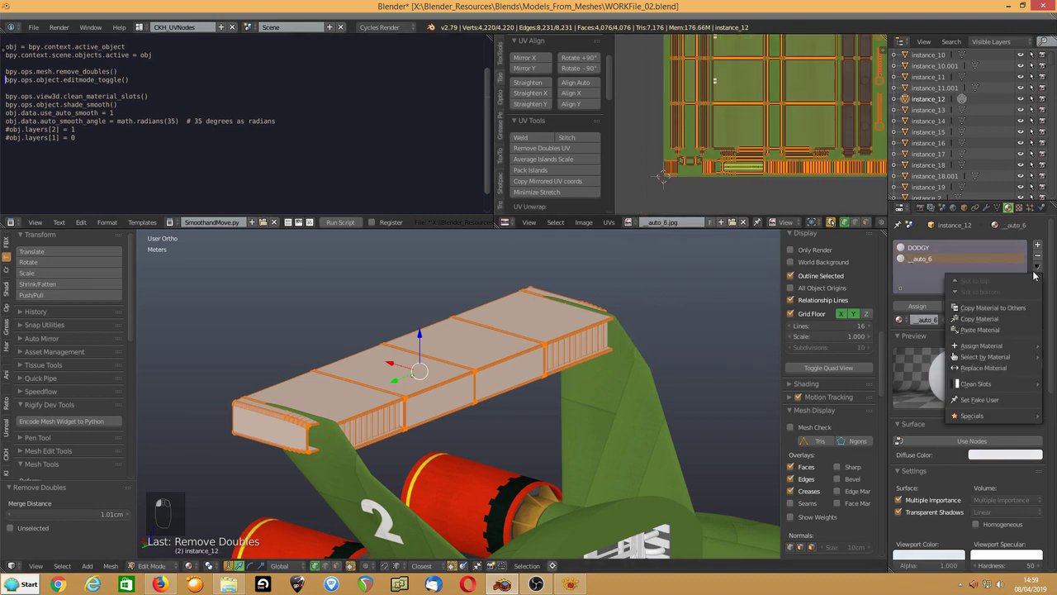
left_click(993, 329)
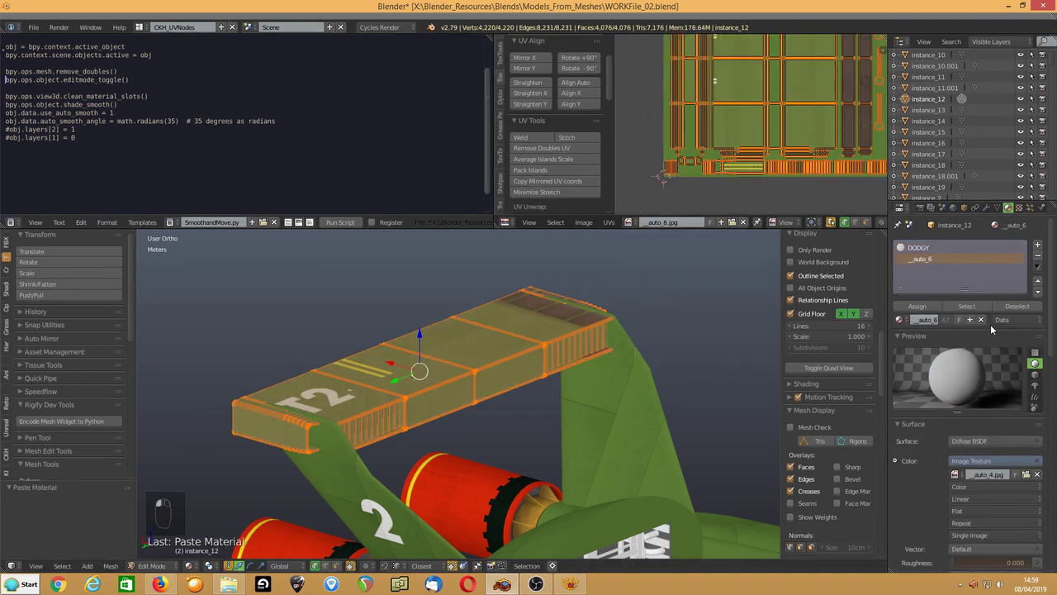
left_click(955, 474)
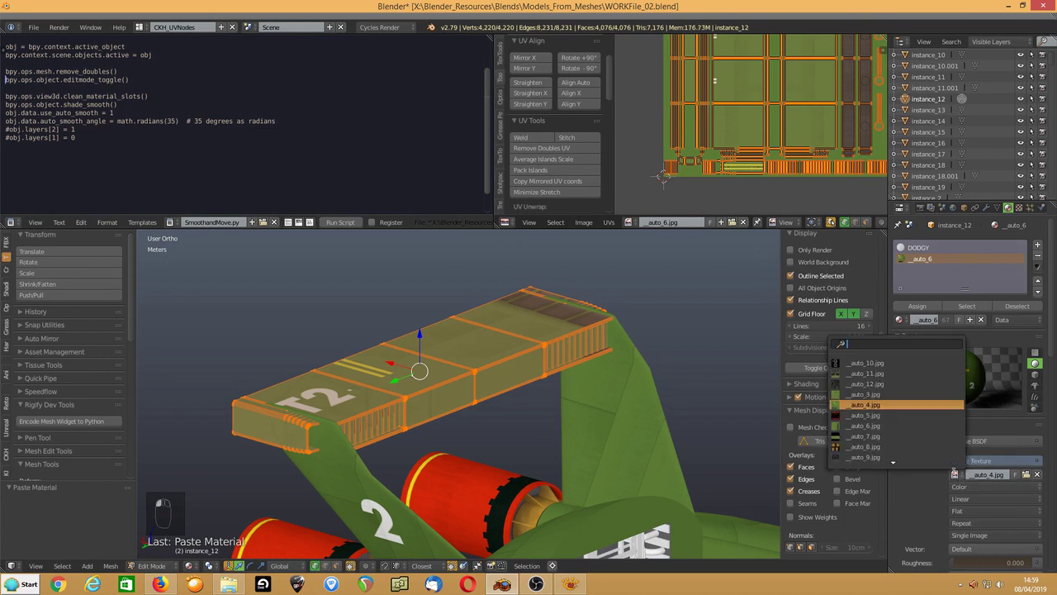
left_click(882, 426)
Run the SmoothandMove.py script on the tailplane to clean its material slots and smooth its shading.
scroll(493, 385, "down", 3)
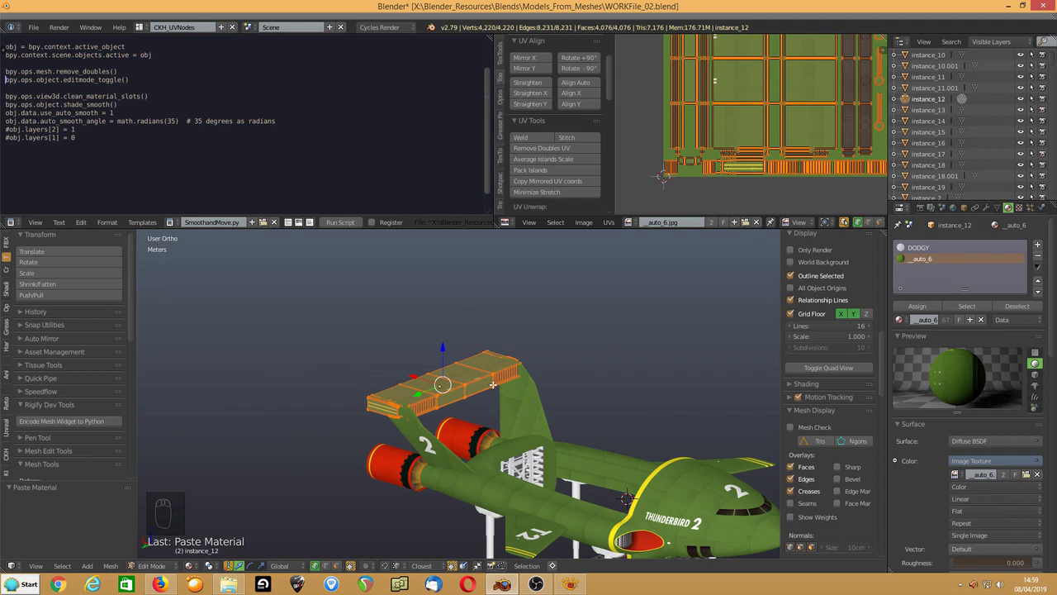
middle_click_drag(361, 297, 415, 327)
scroll(416, 361, "up", 5)
scroll(504, 374, "up", 5)
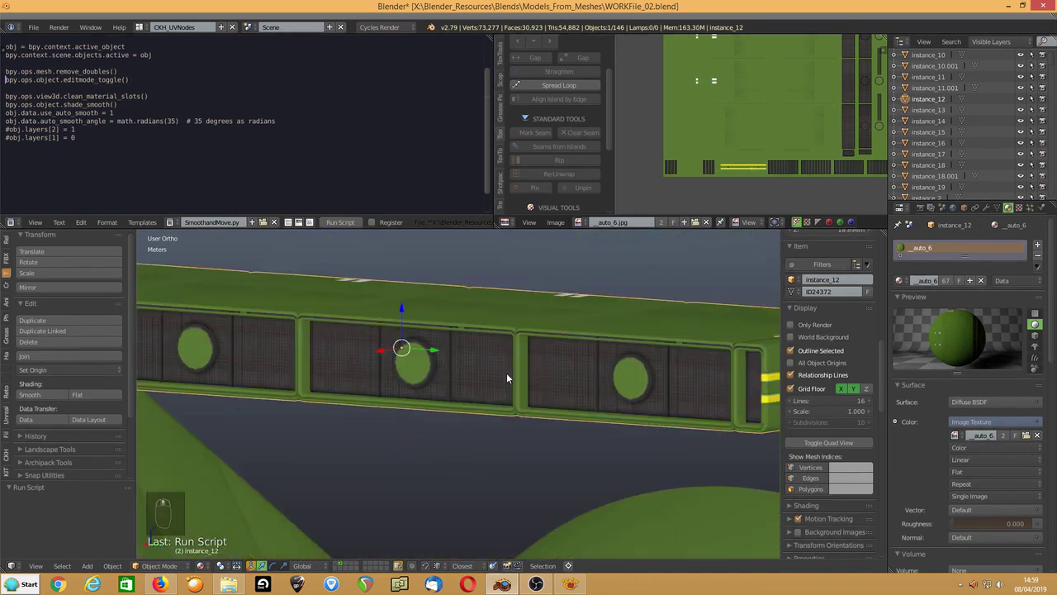
Examine the tailplane's textures and mesh edges up close, and the rest of the textured craft around it.
middle_click_drag(516, 335, 448, 460)
scroll(462, 329, "down", 4)
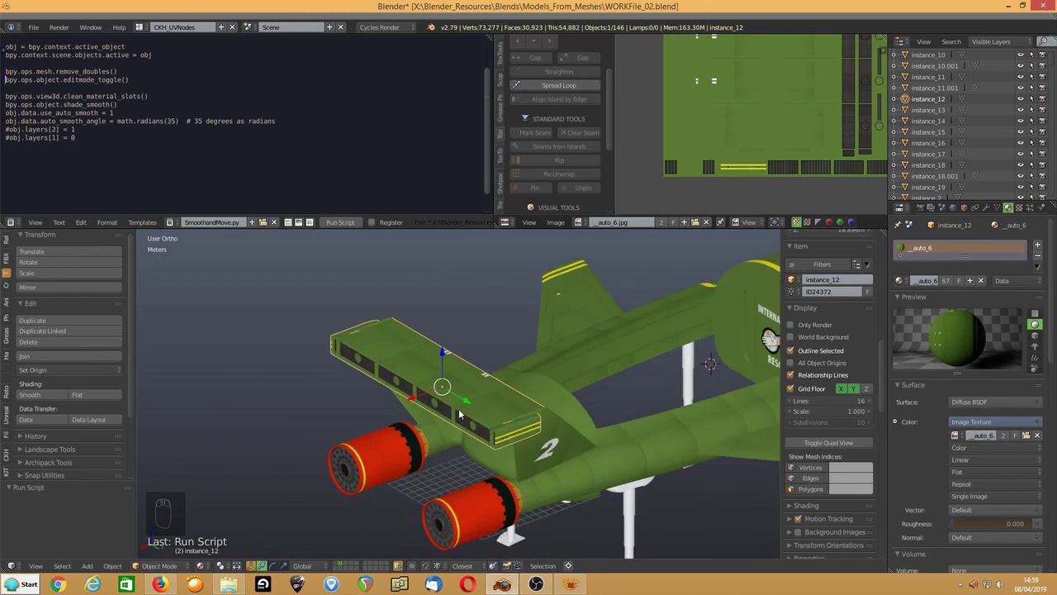
scroll(460, 411, "up", 5)
key("Tab")
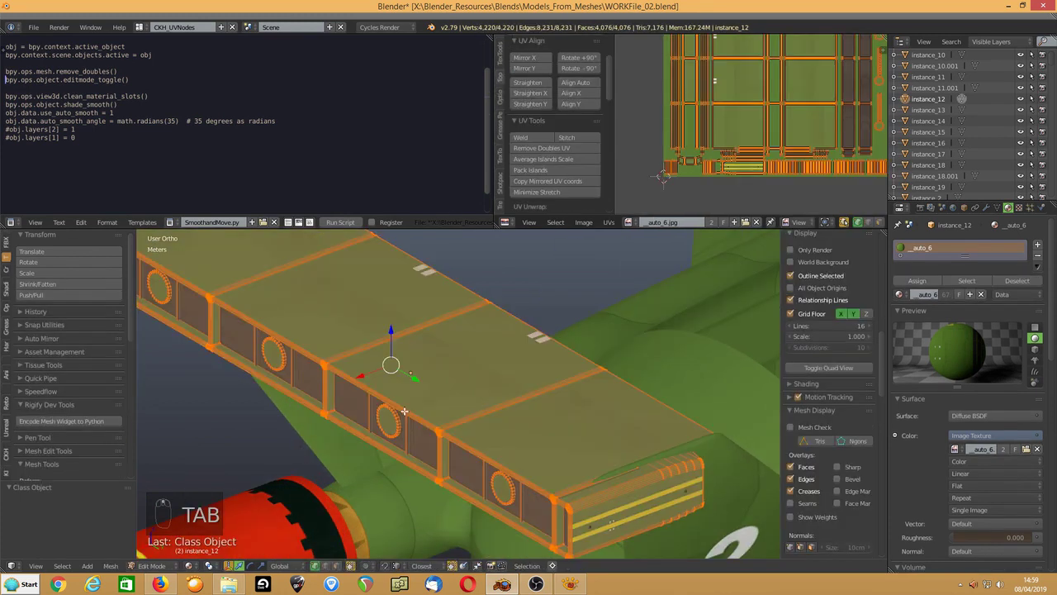
scroll(389, 442, "up", 4)
middle_click_drag(360, 466, 463, 401)
scroll(465, 399, "down", 8)
middle_click_drag(640, 432, 426, 370)
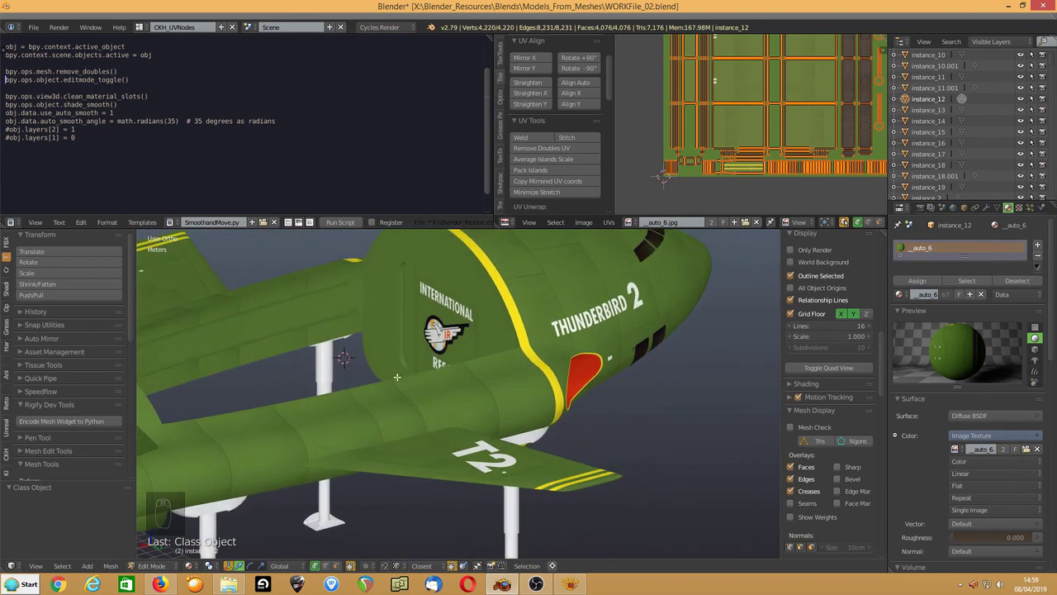
Open Thunderbird02_WithPod.blend from the Thunderbirds folder.
left_click(33, 28)
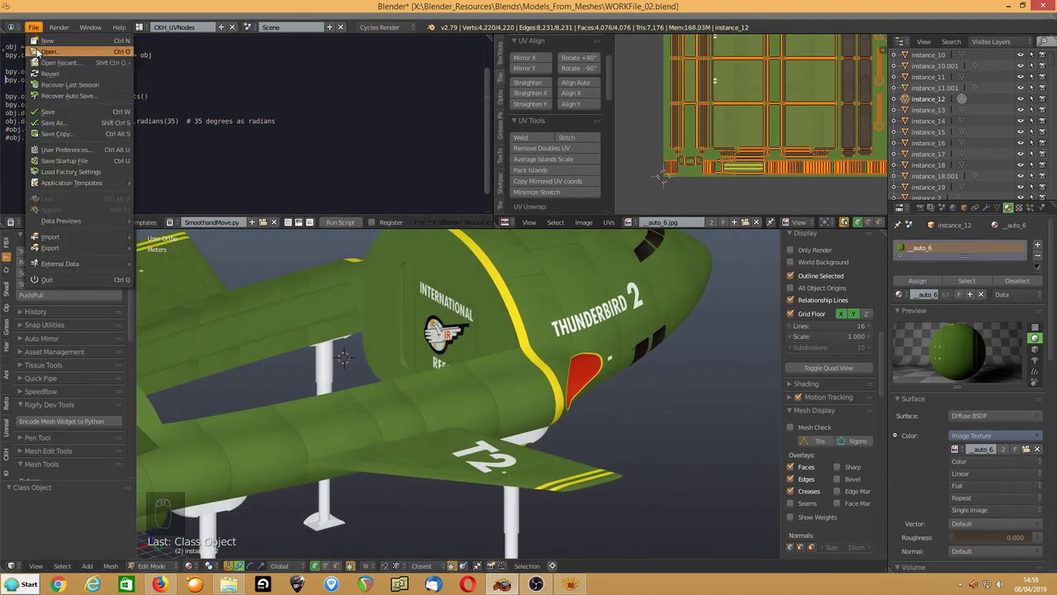
left_click(43, 50)
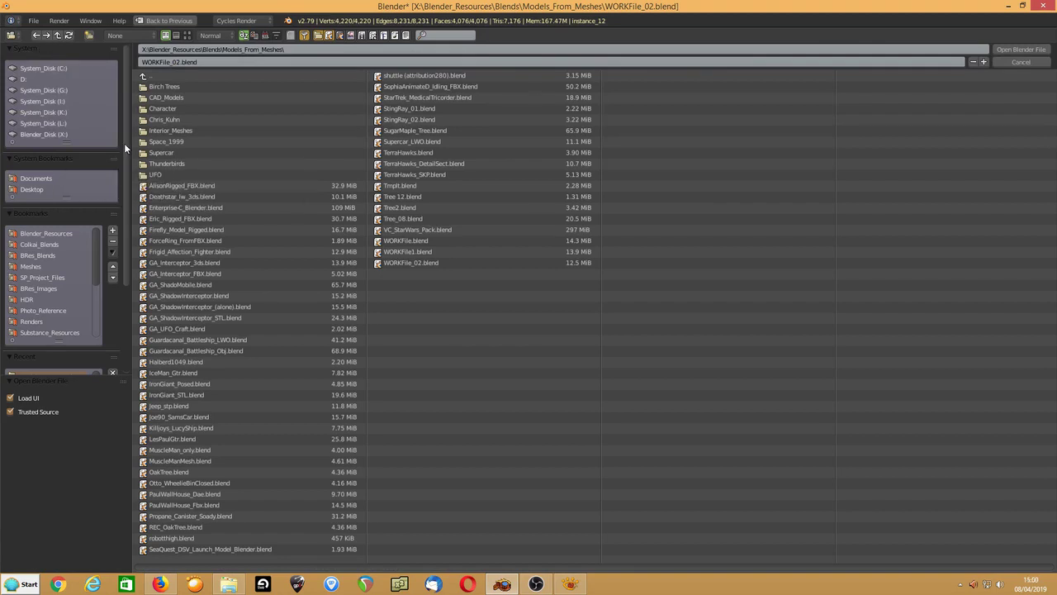
left_click(155, 164)
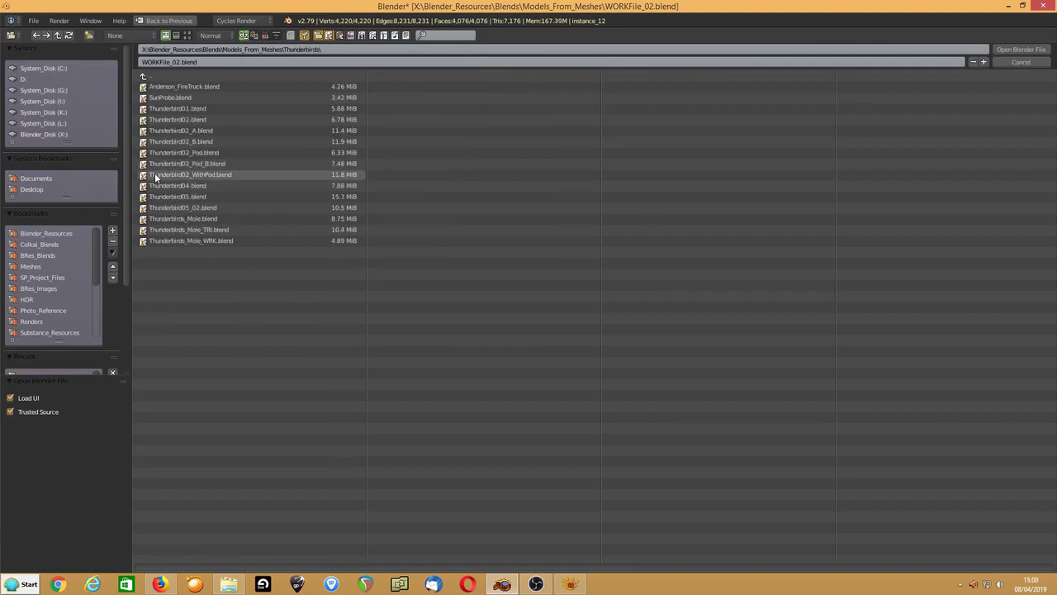
double_click(170, 175)
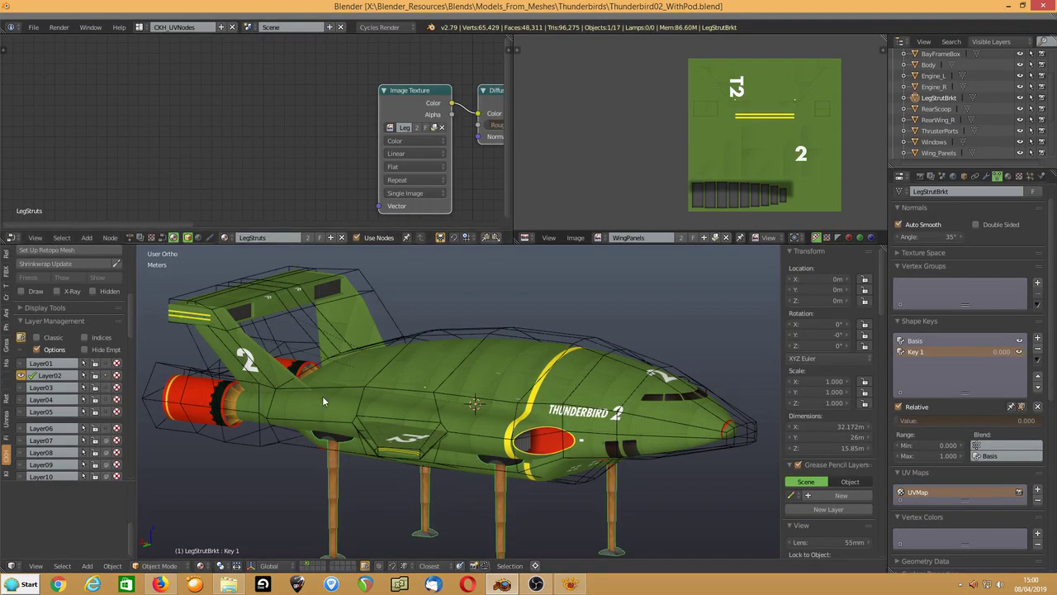
Switch to the single-pane layout, select the outer pod and try lowering it out of the body along the Z axis.
right_click(463, 331)
key("ctrl+z")
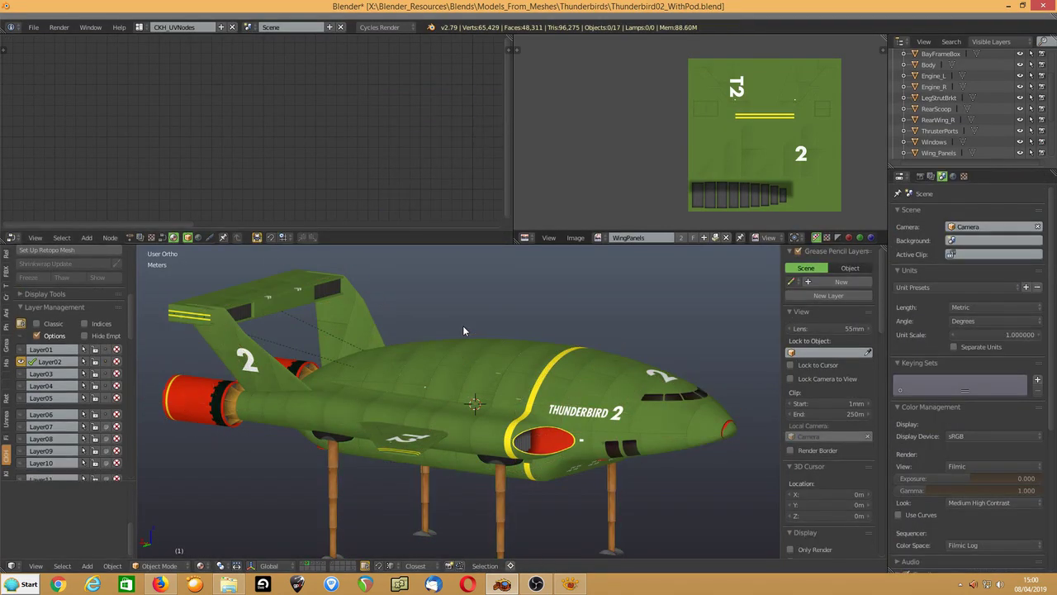
middle_click_drag(439, 334, 481, 258)
key("ctrl+Right")
right_click(481, 258)
scroll(475, 340, "up", 6)
scroll(476, 339, "down", 4)
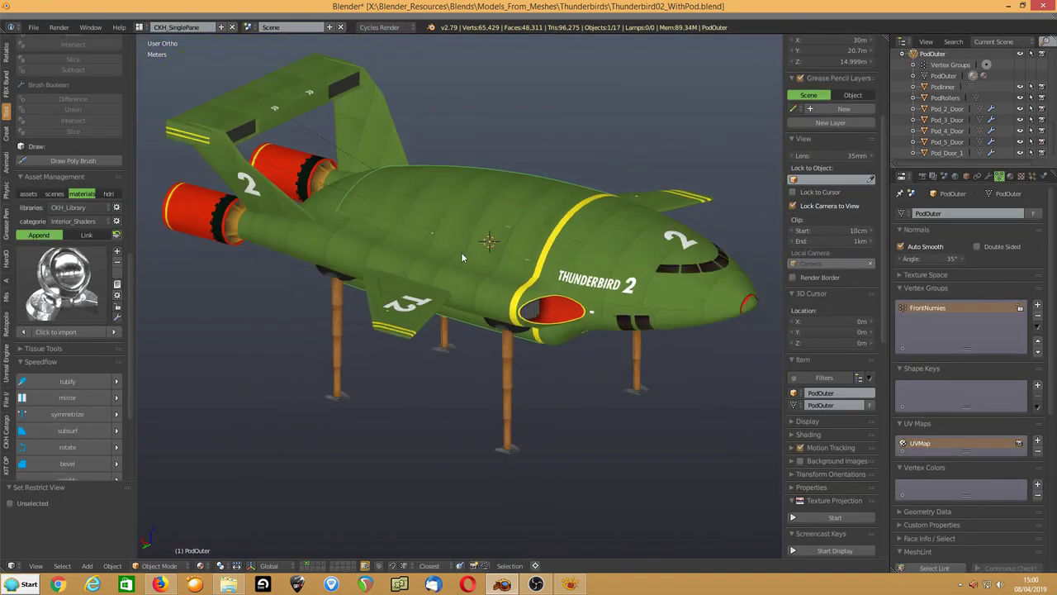
key("g")
key("z")
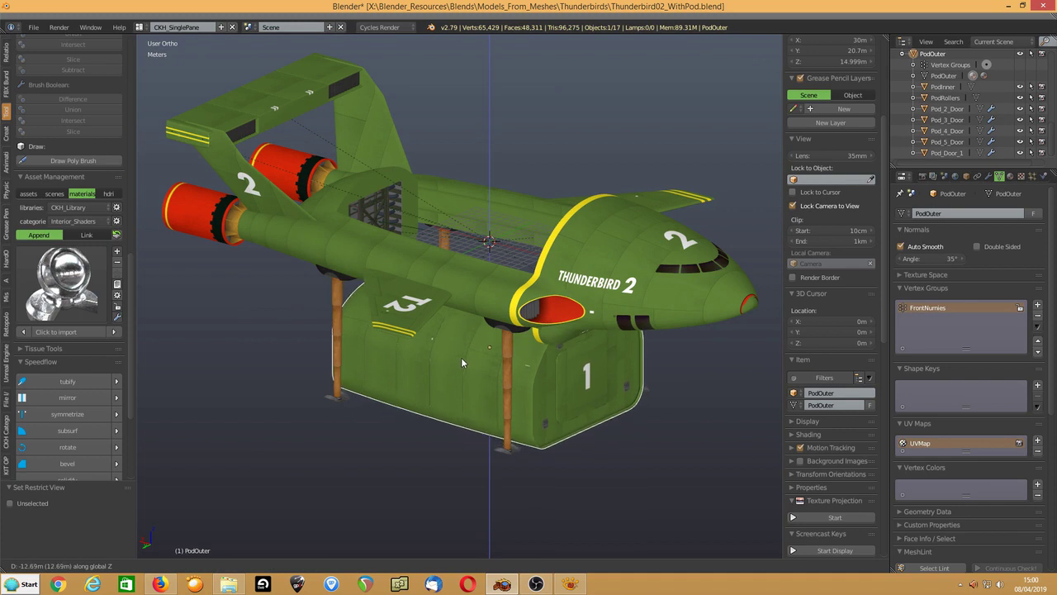
key("Escape")
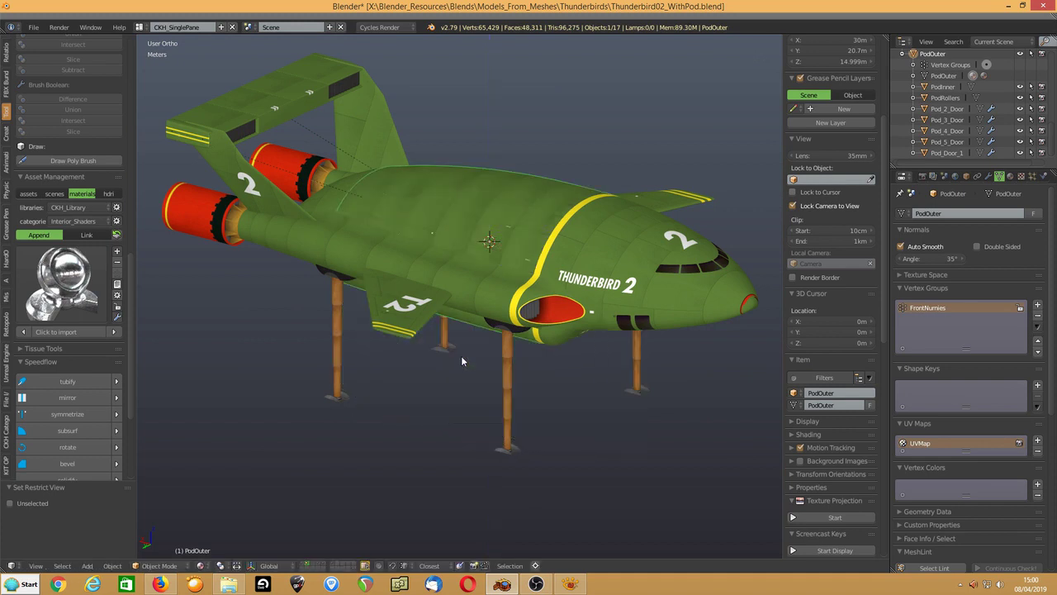
Select the leg struts and try adjusting their Key 1 shape key value.
right_click(508, 373)
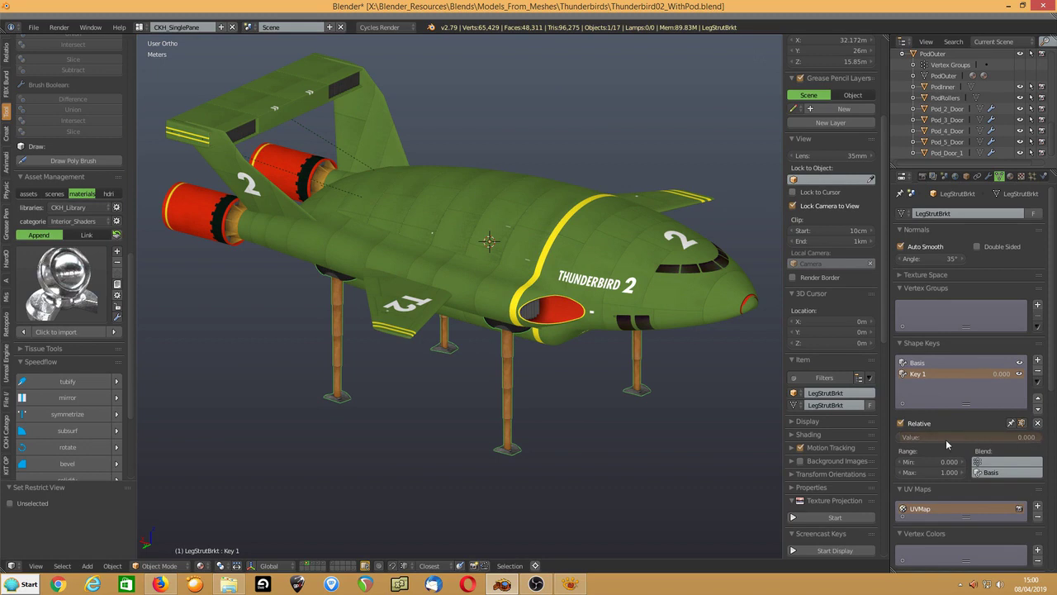
mouse_move(910, 441)
left_mouse_down()
mouse_move(1028, 441)
mouse_move(901, 441)
left_mouse_up()
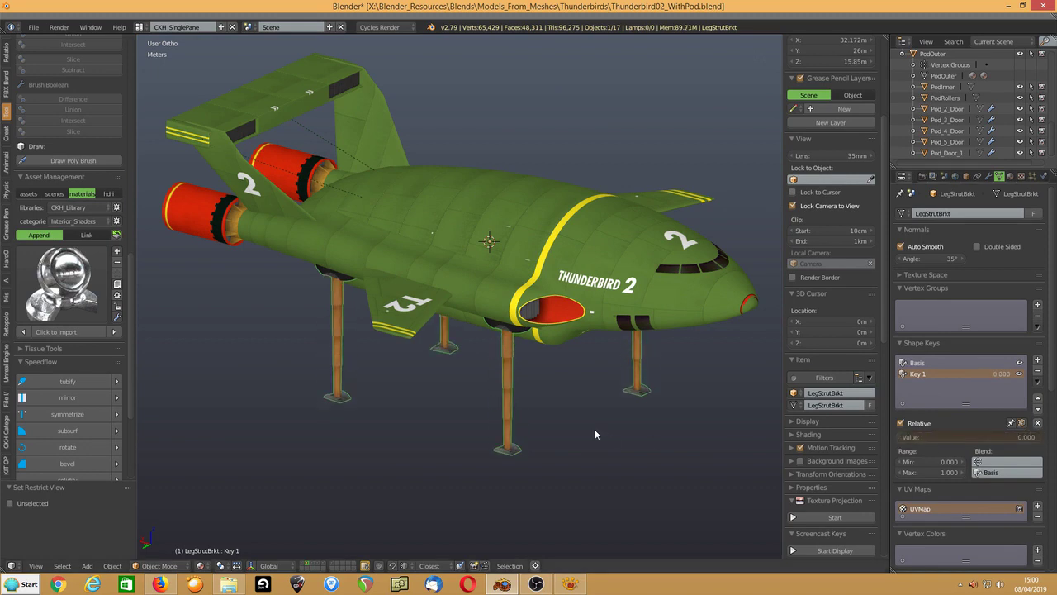
key("KP_6")
key("KP_6")
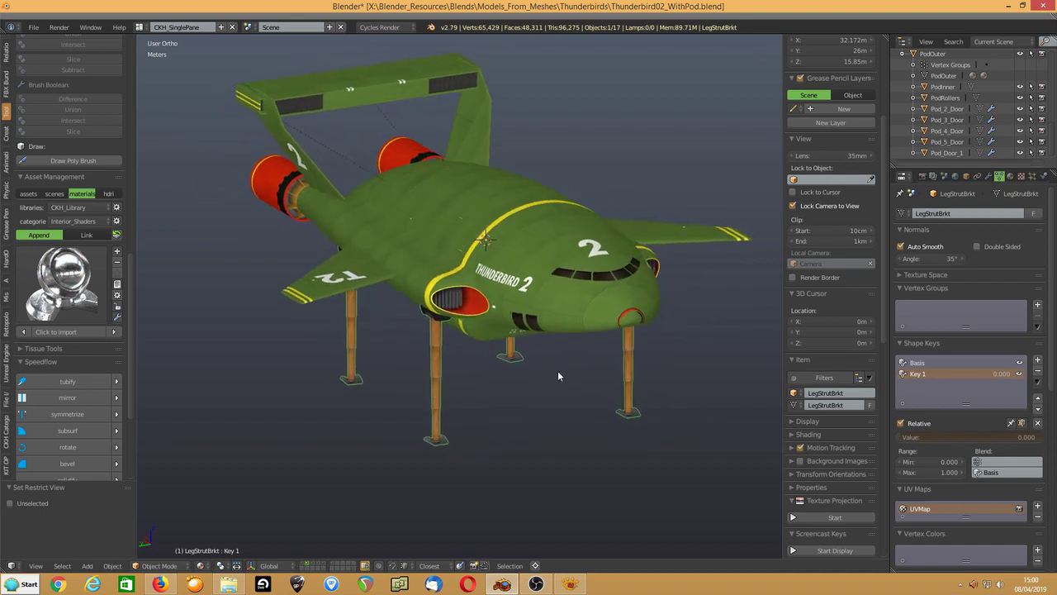
Select the main body and return to the CKH_UVNodes layout to view its material nodes.
right_click(626, 321)
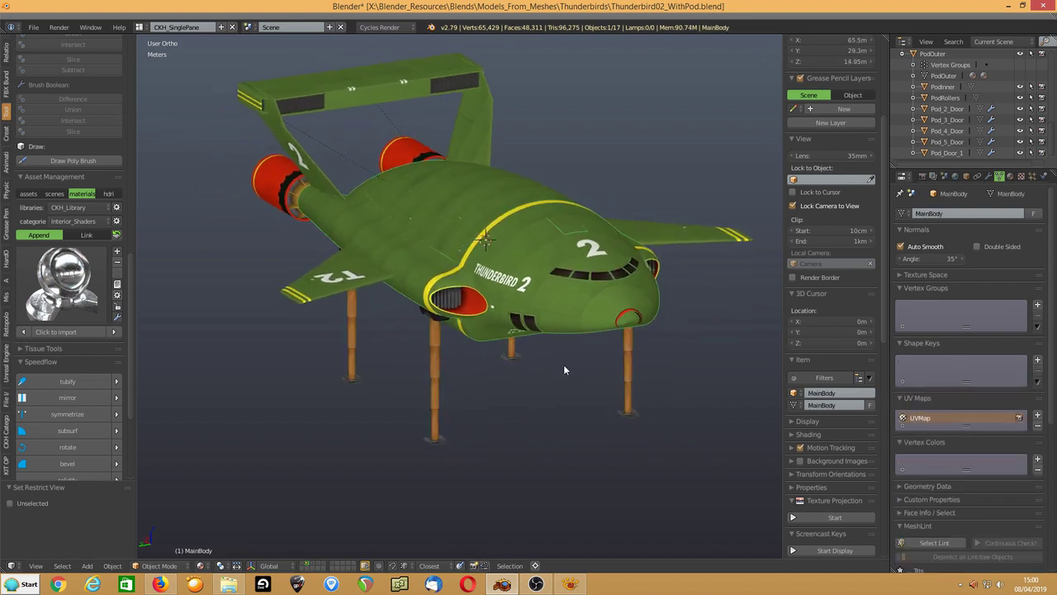
key("ctrl+Right")
middle_click_drag(738, 369, 675, 383)
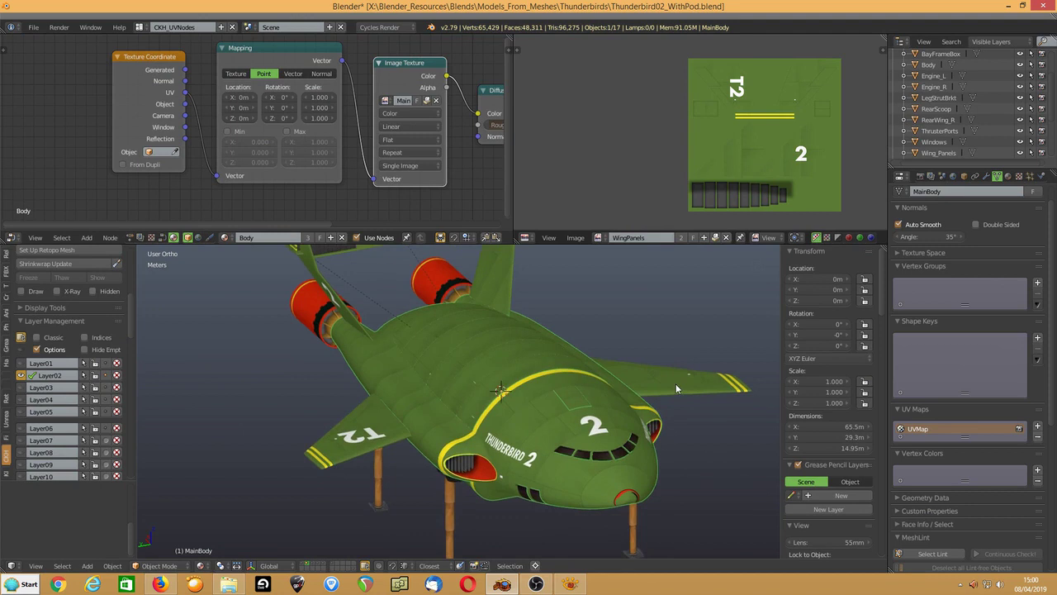
middle_click_drag(644, 443, 598, 368, "shift")
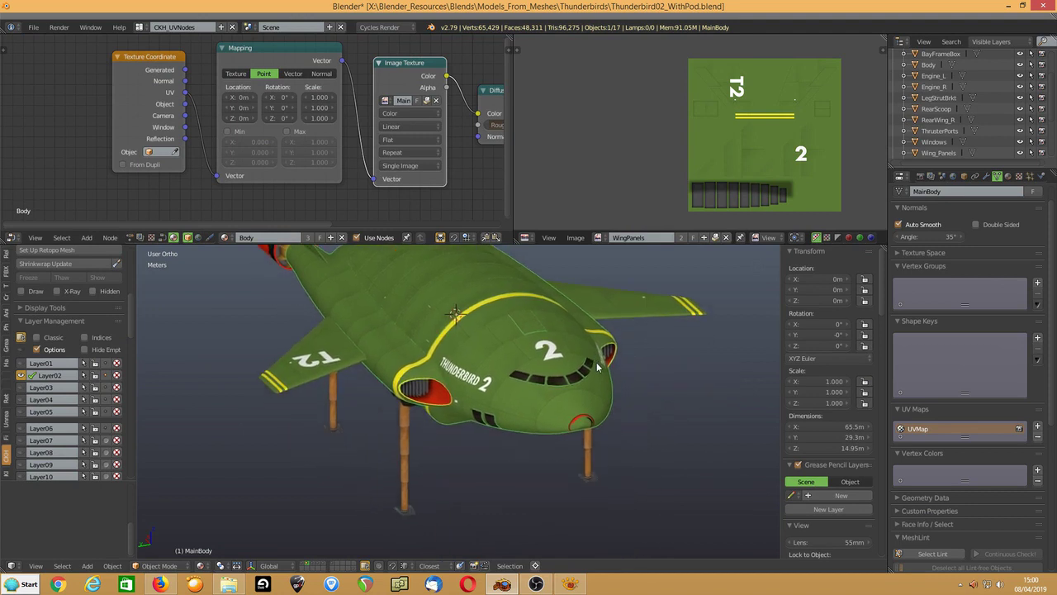
left_click(1008, 176)
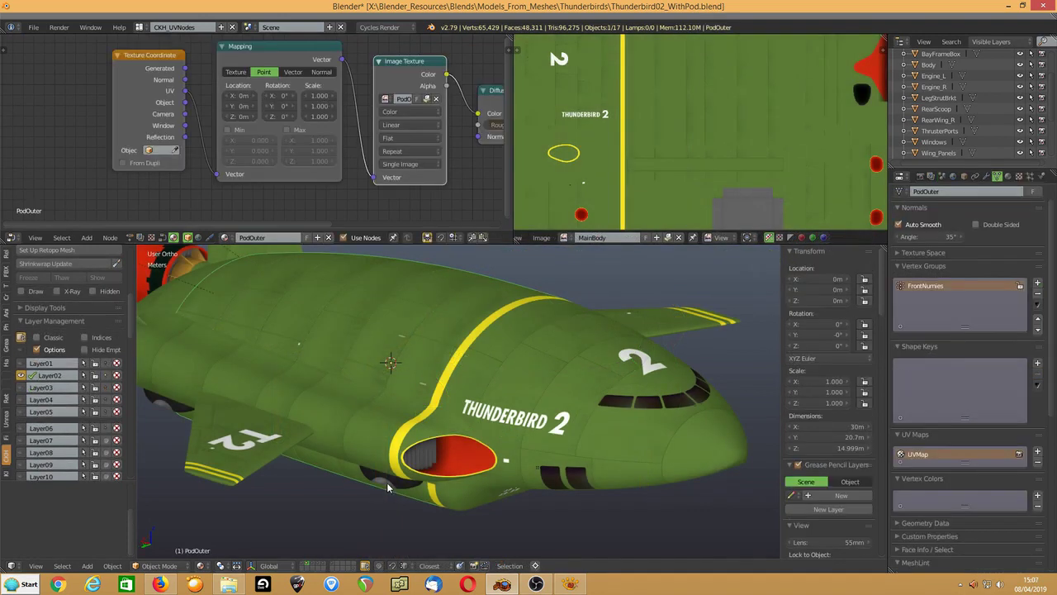
Examine the finished model from the front, side and above, selecting the main body and outer pod to compare them.
middle_click_drag(437, 429, 456, 413)
scroll(450, 417, "down", 3)
scroll(462, 451, "up", 3)
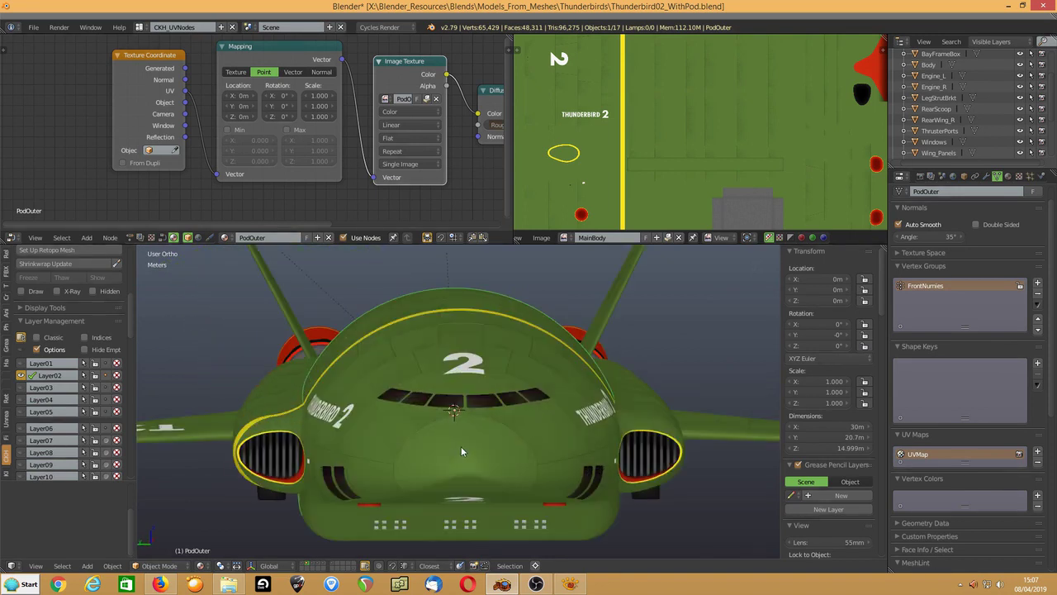
middle_click_drag(448, 493, 512, 413)
middle_click_drag(228, 510, 424, 426)
scroll(353, 431, "up", 3)
middle_click_drag(354, 431, 616, 430)
right_click(615, 430)
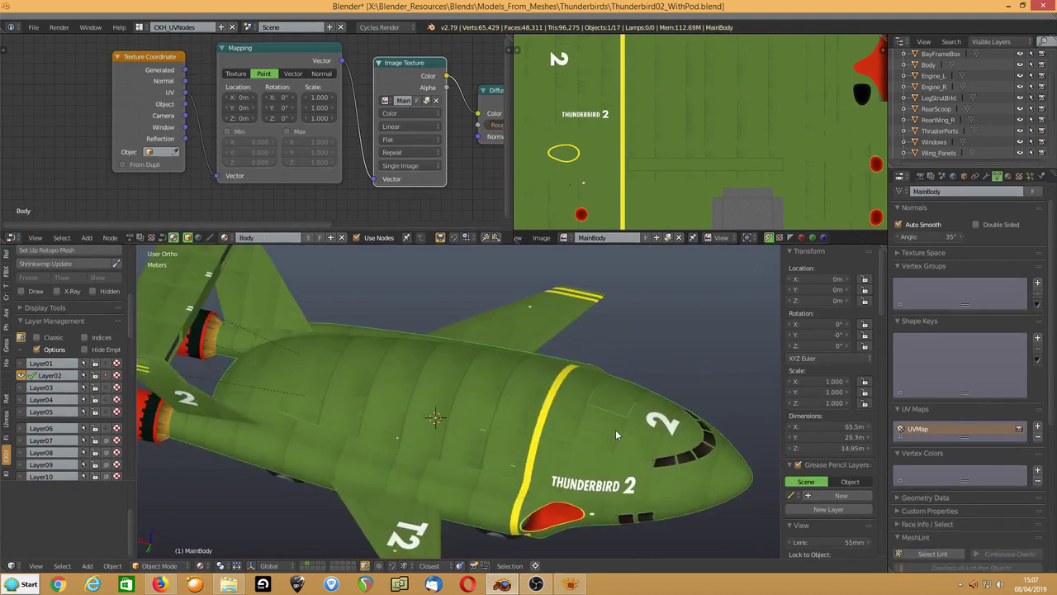
right_click(419, 417)
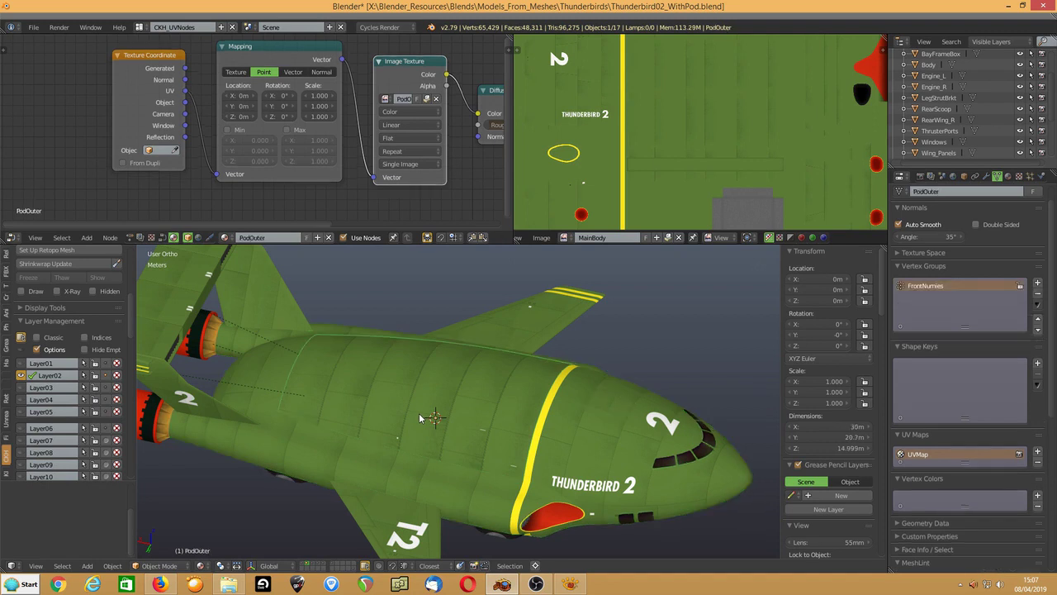
Select the outer pod together with its child objects and isolate them in local view.
scroll(420, 417, "down", 5)
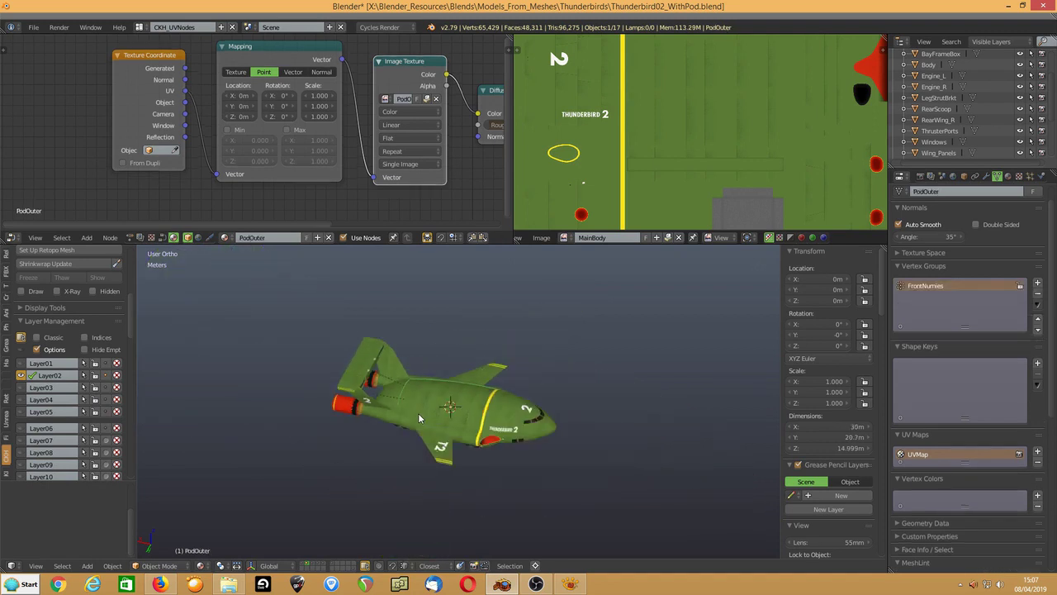
scroll(930, 91, "down", 3)
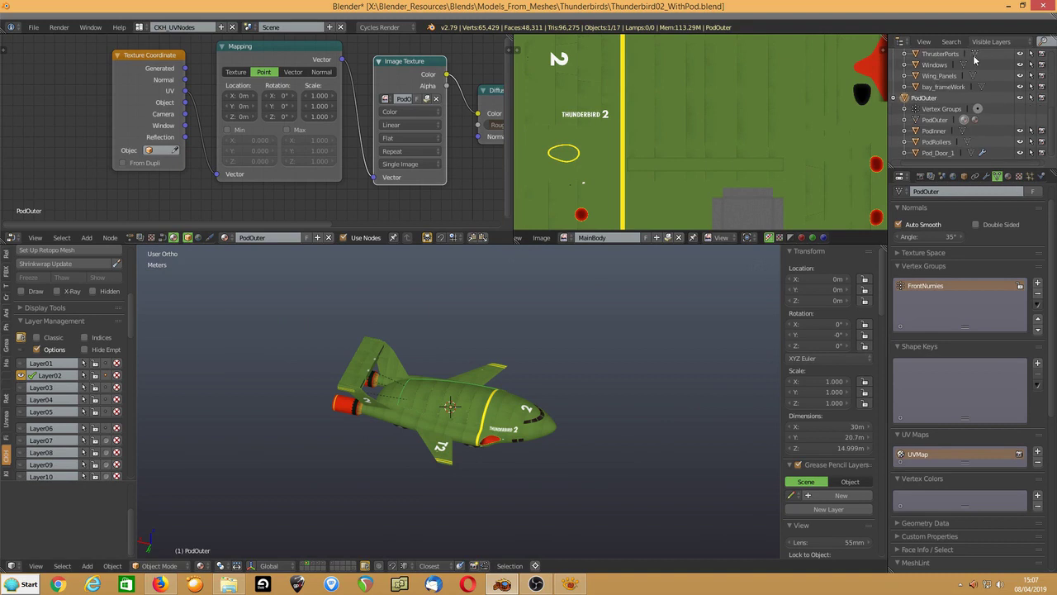
left_click(906, 97)
key("KP_Divide")
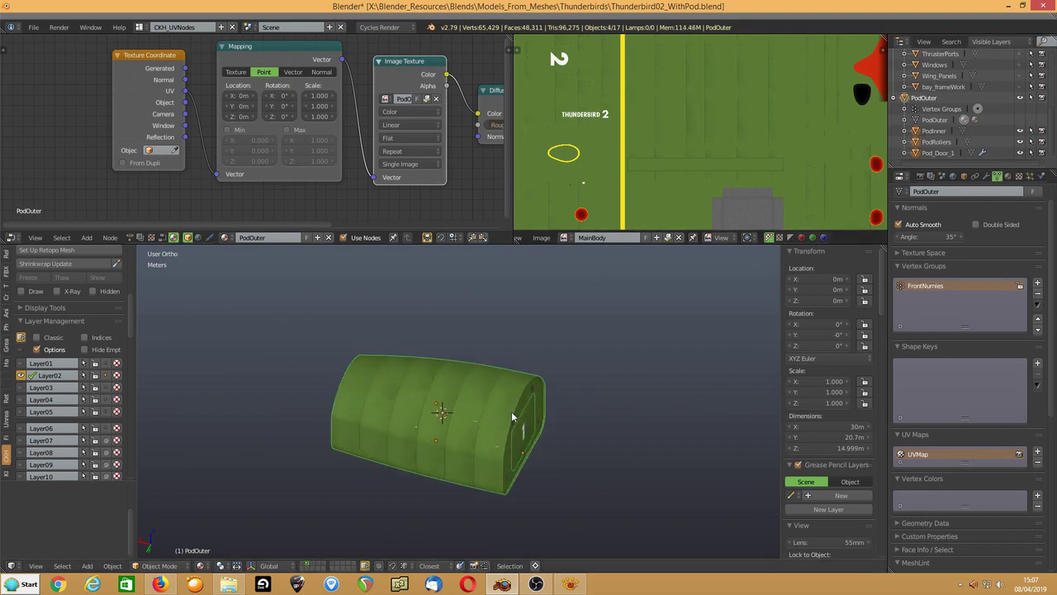
Select the pod's door numbered 1 and rotate it -90° about the Y axis to open it.
mouse_move(540, 417)
middle_mouse_down()
mouse_move(521, 390)
mouse_move(541, 431)
middle_mouse_up()
right_click(536, 438)
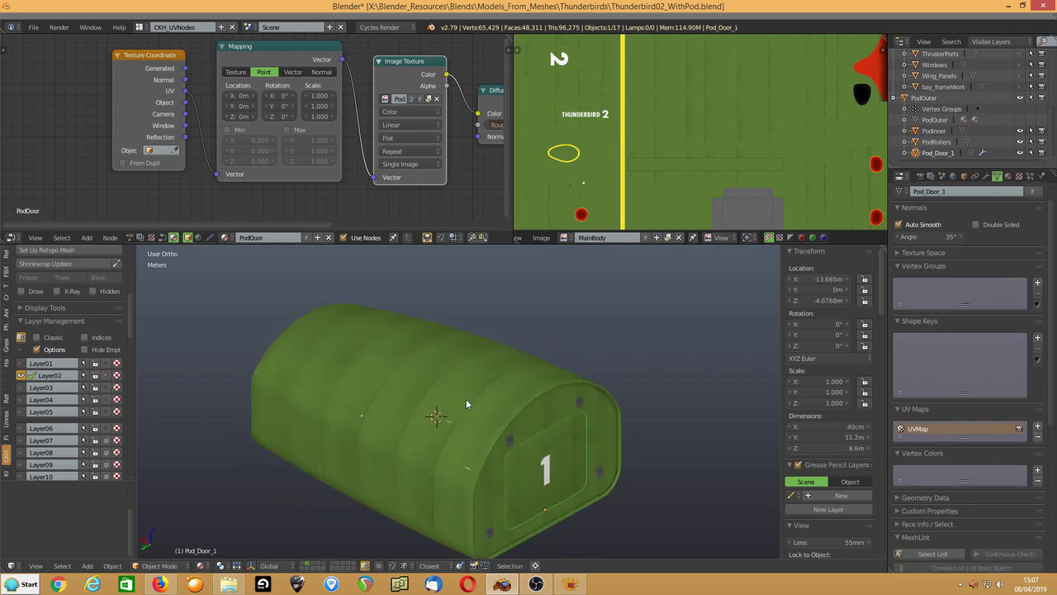
type("ry-90")
key("Return")
middle_click_drag(583, 484, 447, 409)
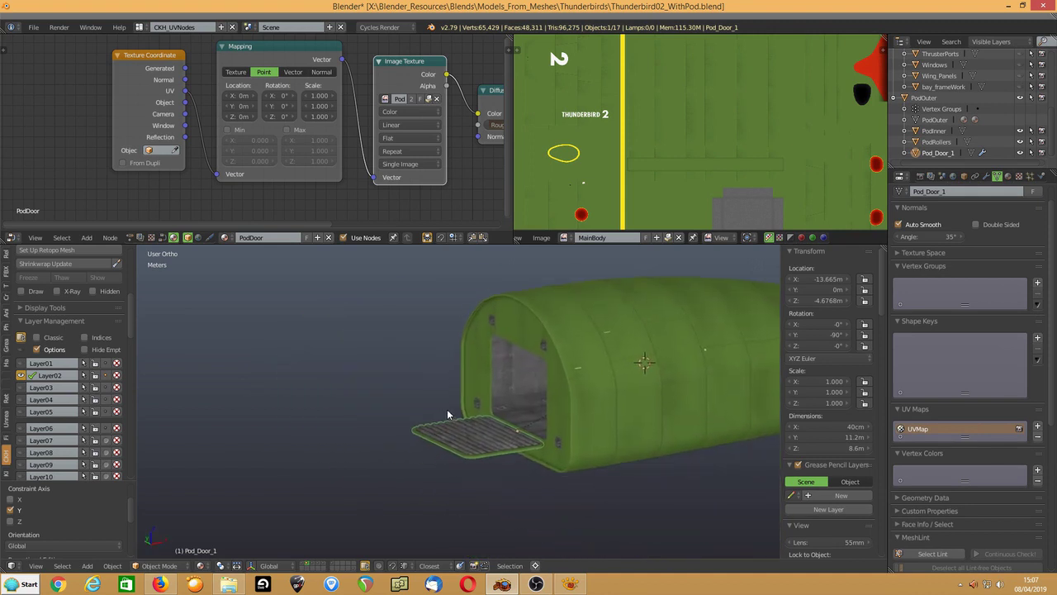
Leave the isolated view and browse the layers holding the alternative pod doors numbered 3 and 4.
left_click(336, 565)
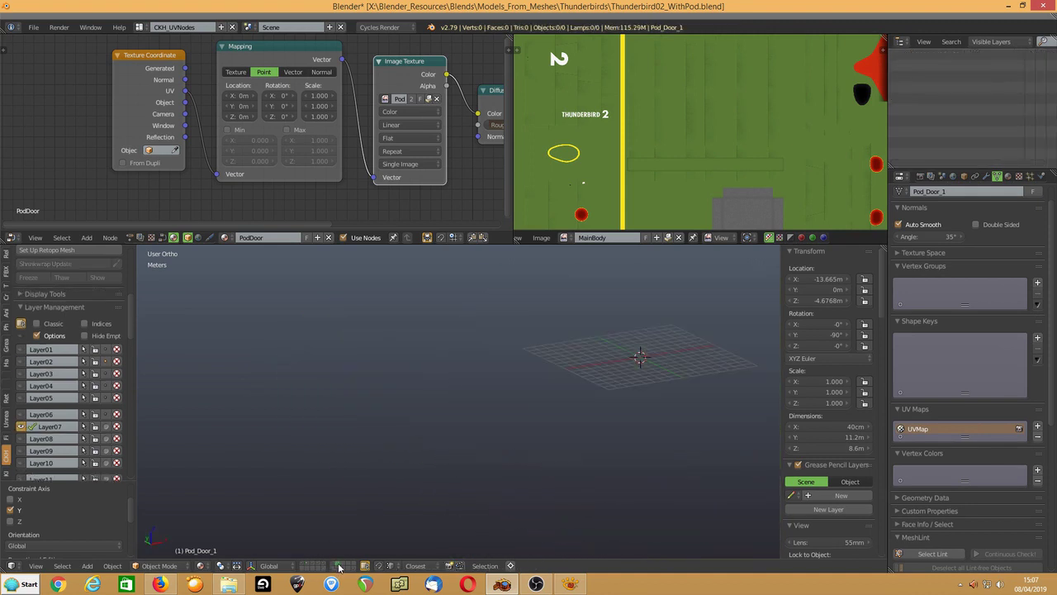
left_click(317, 565)
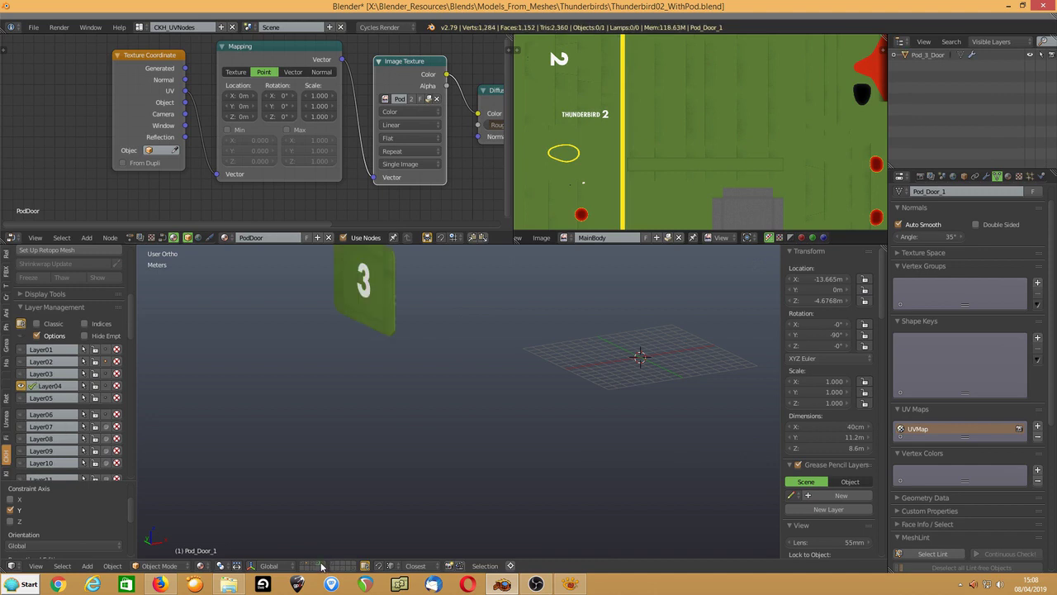
left_click(323, 565)
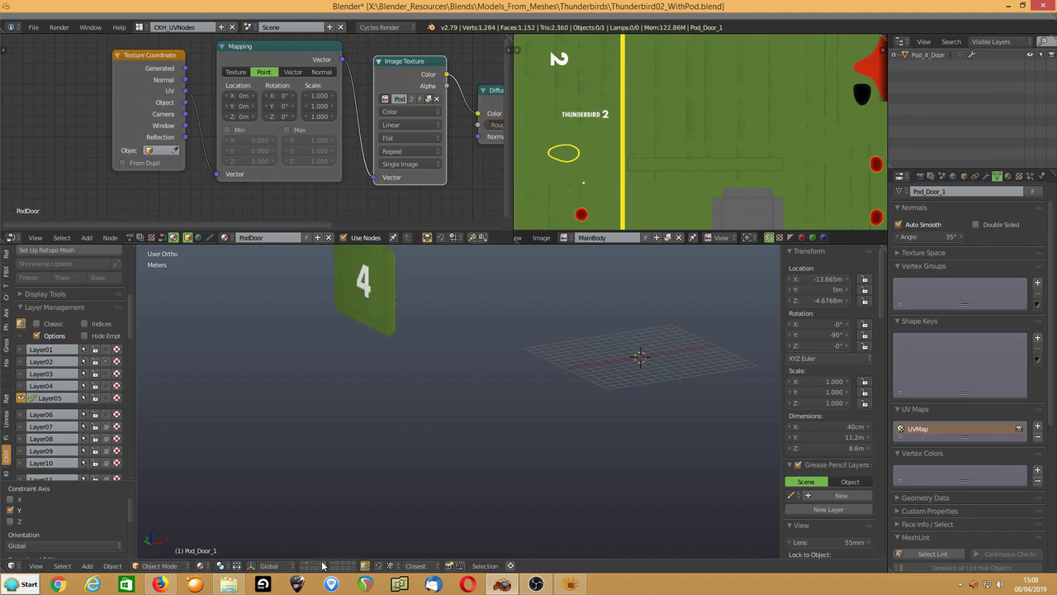
Return to the layer holding the pod and clear the rotation of the door numbered 1 to close it.
left_click(307, 565)
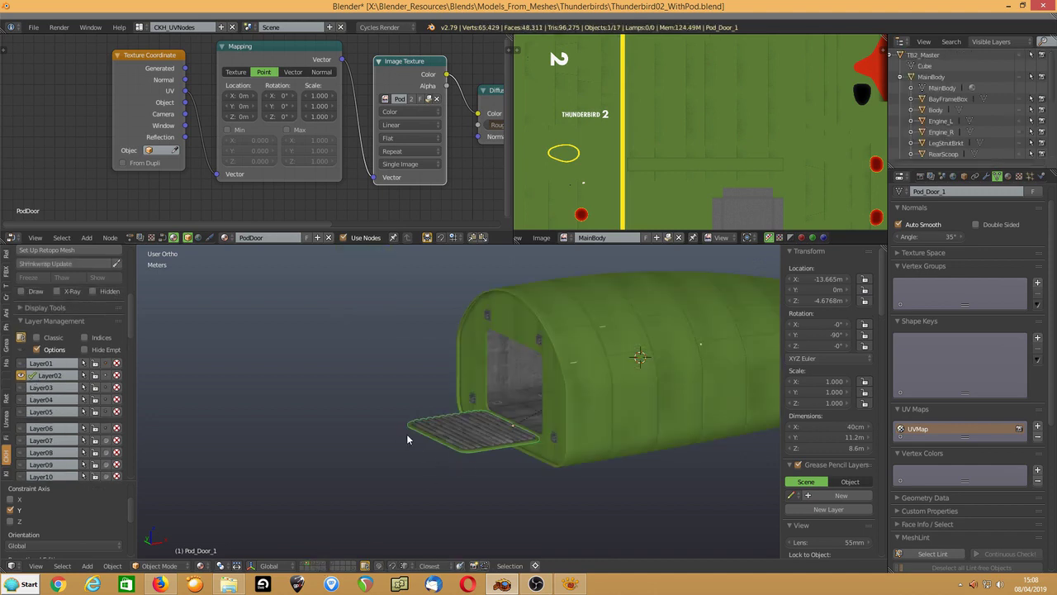
key("alt+r")
middle_click_drag(418, 377, 475, 395)
Reveal the hidden parts so the complete aircraft is shown around the pod.
key("space")
left_click(460, 385)
middle_click_drag(512, 430, 431, 499, "shift")
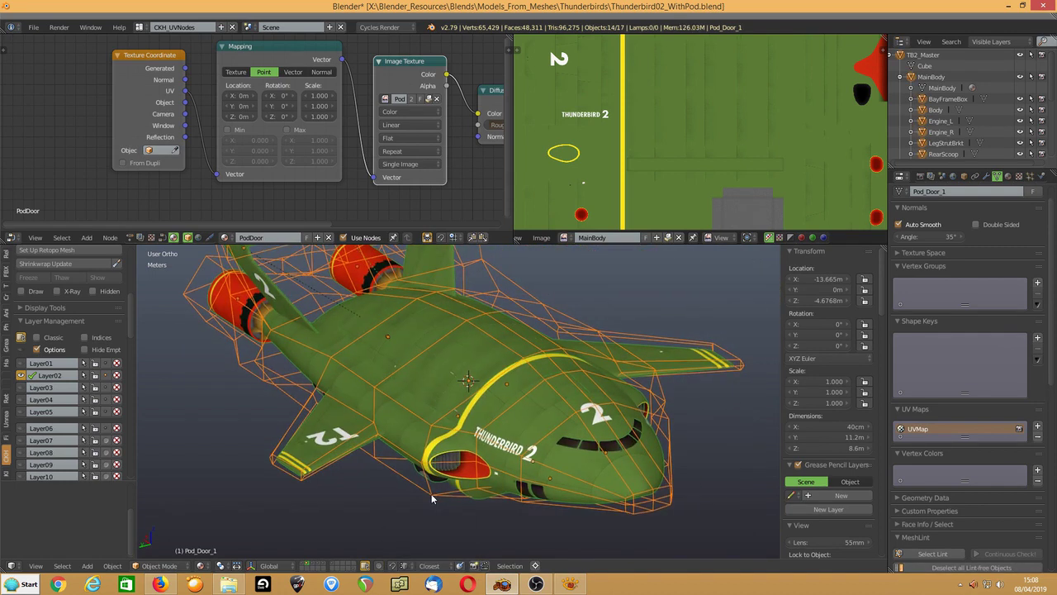
Select the TB2_Master control cage around the aircraft and try rotating the whole model freely with it.
right_click(538, 314)
scroll(433, 441, "down", 4)
middle_click_drag(433, 440, 408, 448)
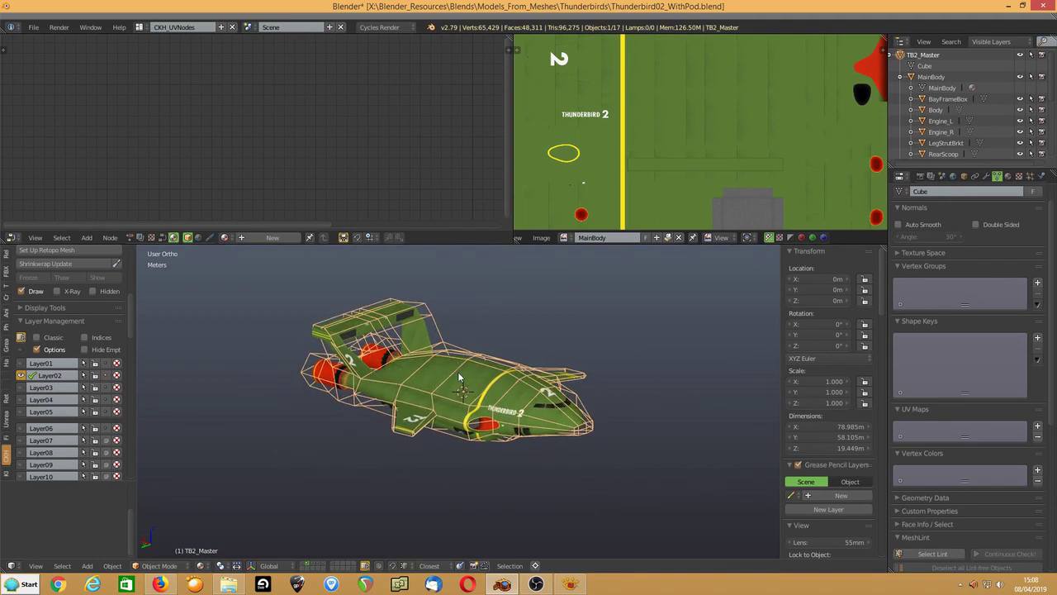
key("r")
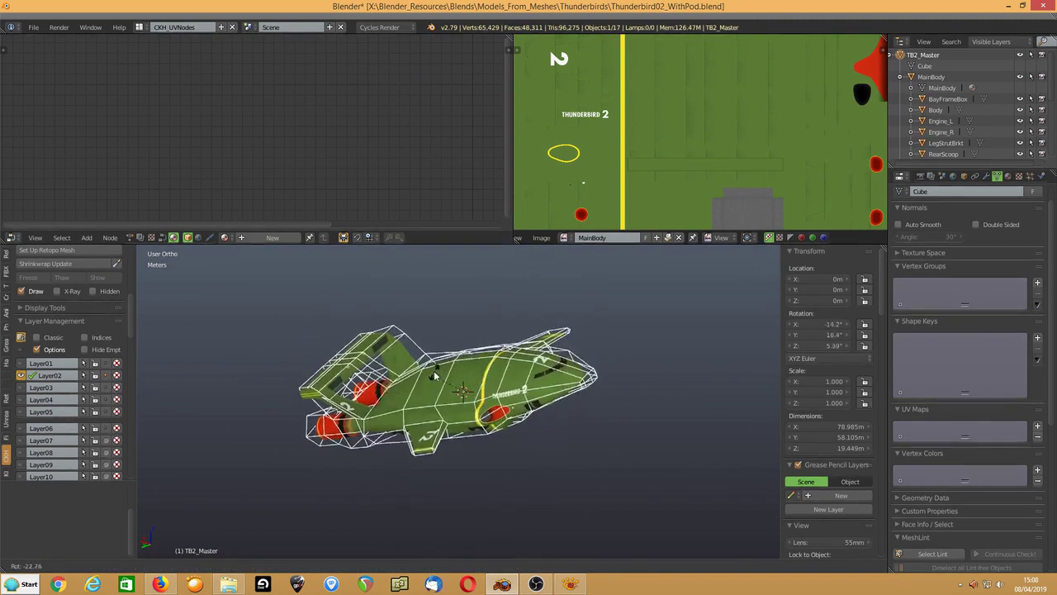
right_click(428, 372)
key("r")
right_click(378, 308)
middle_click_drag(378, 314, 608, 405)
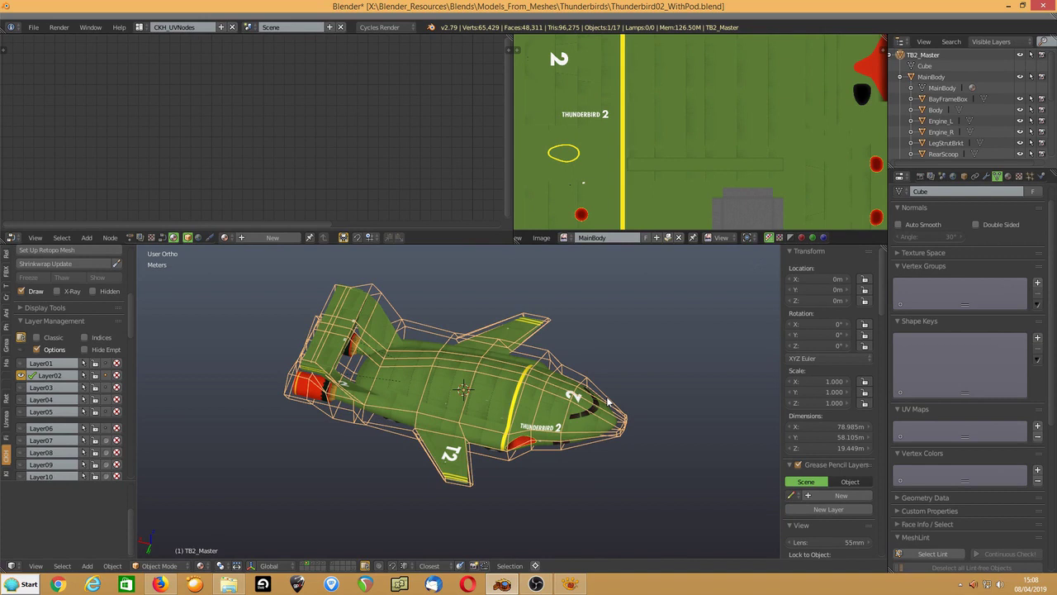
middle_click_drag(602, 394, 597, 361)
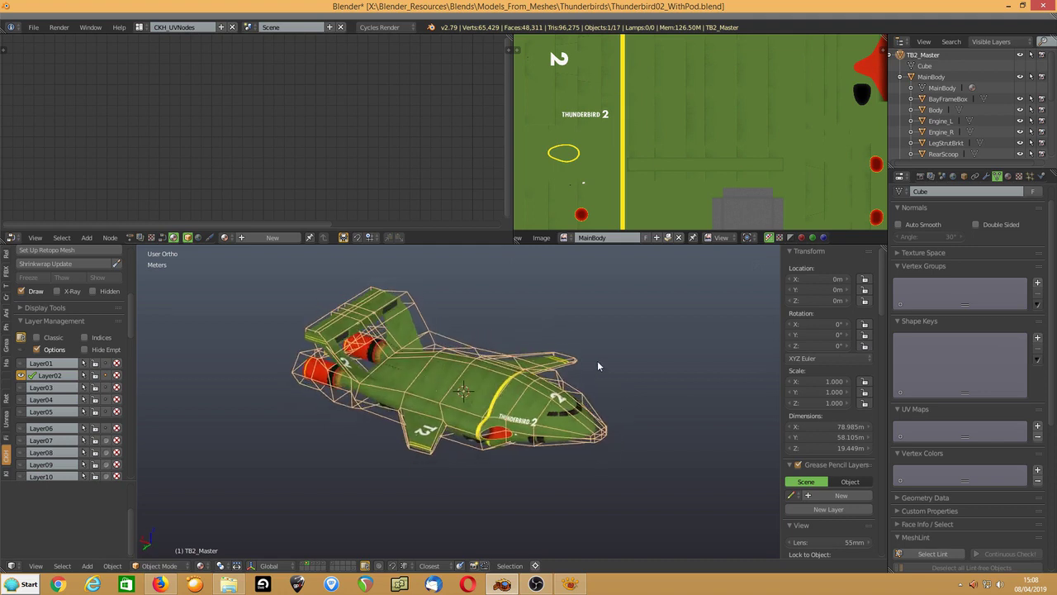
scroll(537, 409, "up", 5)
scroll(537, 409, "down", 4)
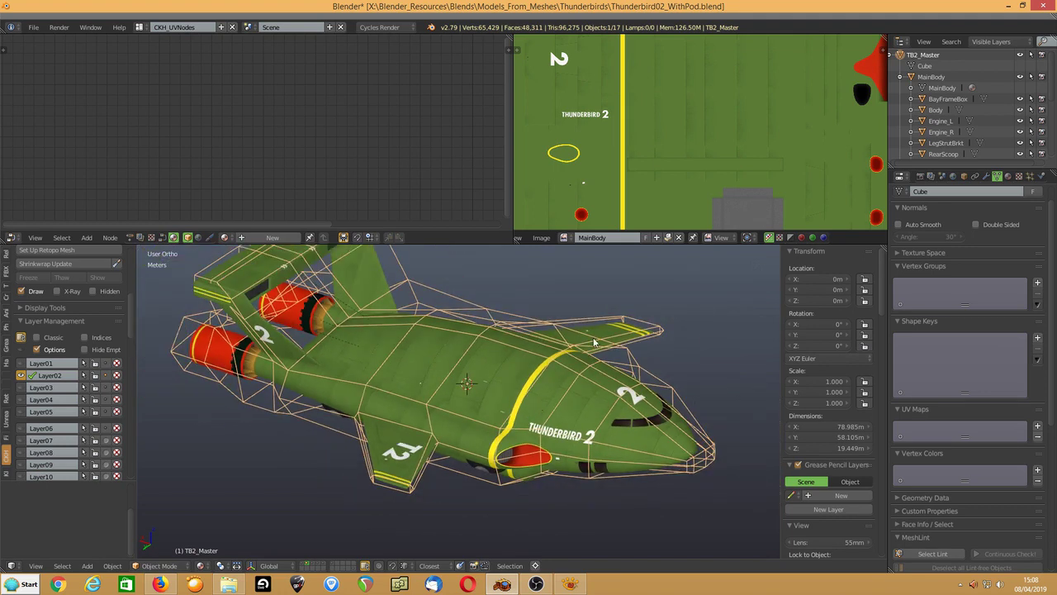